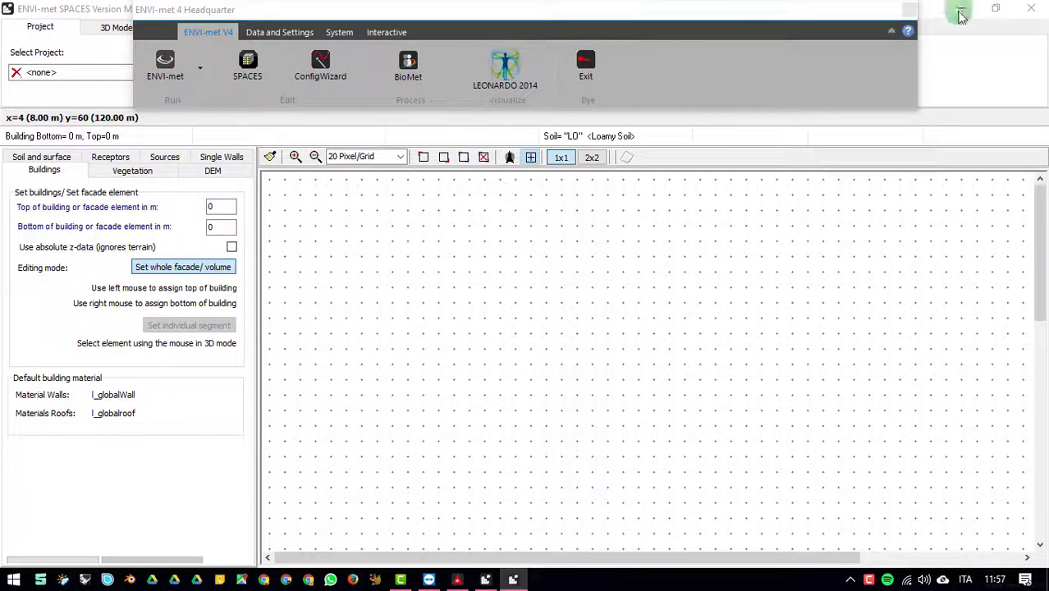
# Step: Collapse the ENVI-met Headquarter ribbon window and close it so the SPACES workspace is unobstructed
pyautogui.click(891, 34)
pyautogui.click(772, 9)
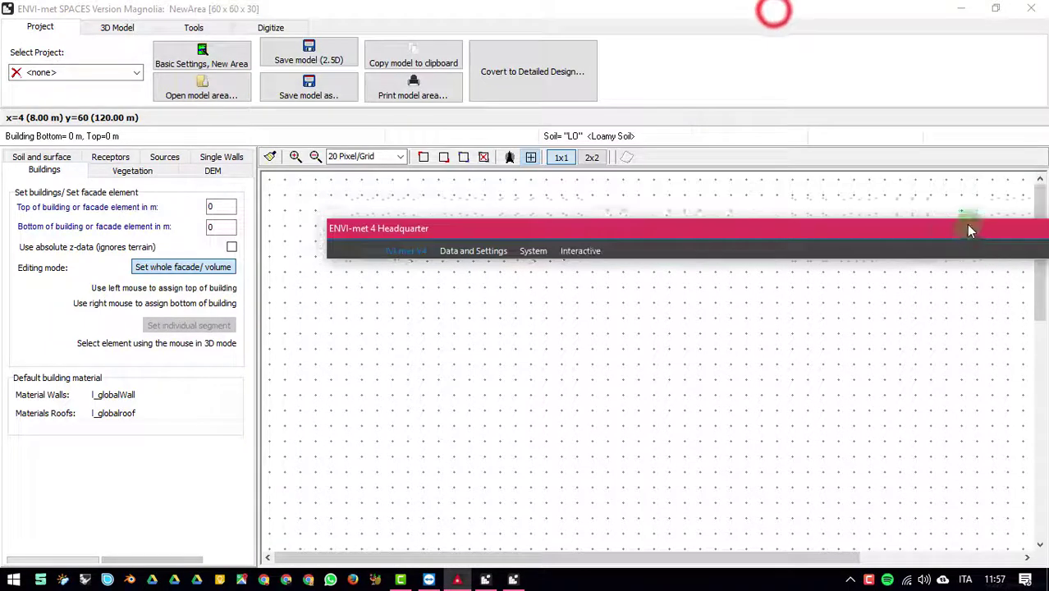
pyautogui.click(118, 27)
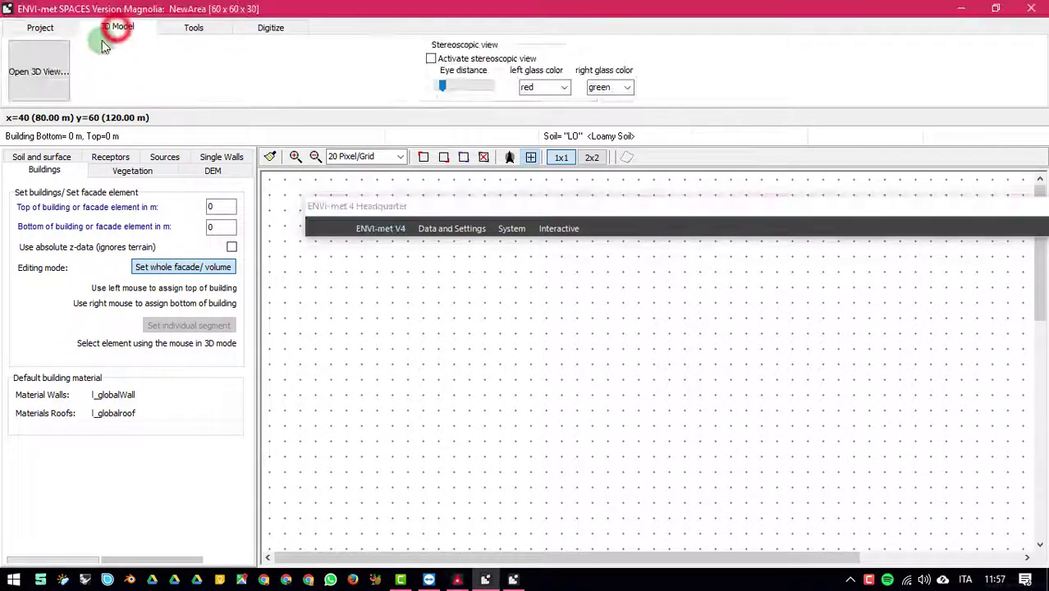
pyautogui.click(40, 26)
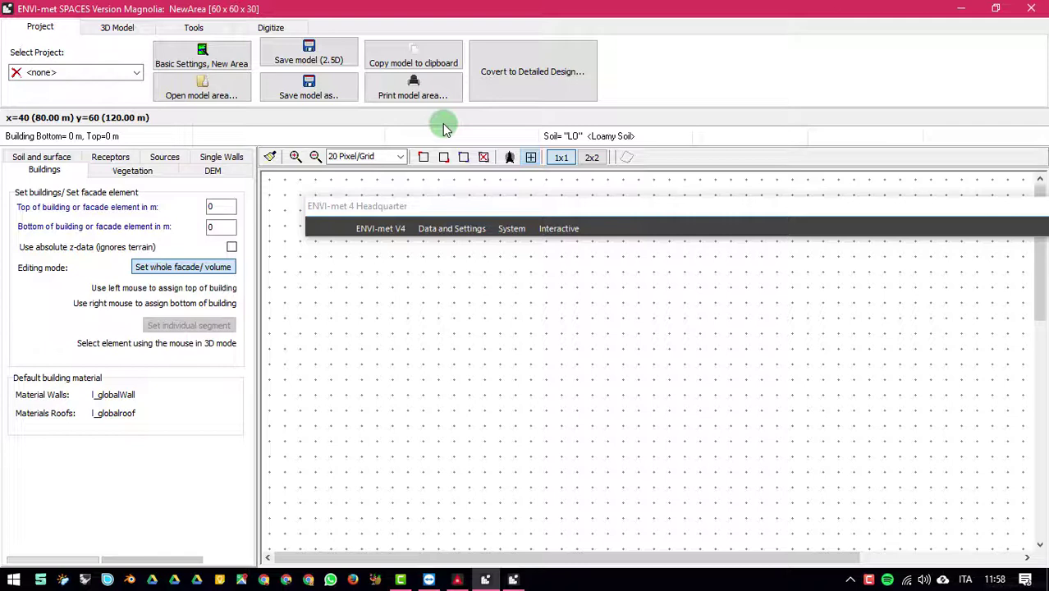
pyautogui.click(942, 205)
pyautogui.moveTo(815, 187); pyautogui.dragTo(735, 150)
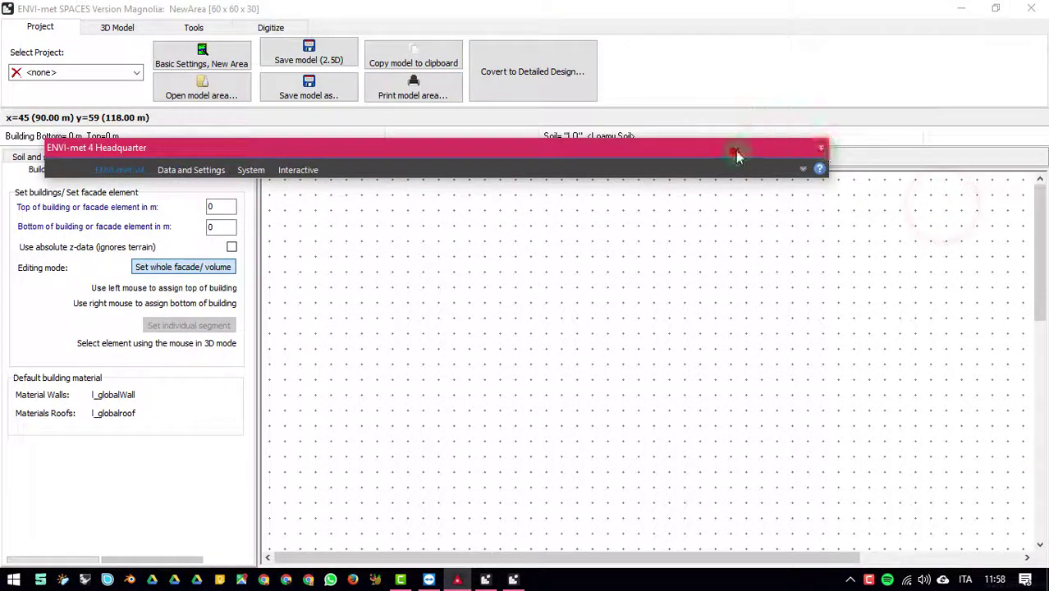
pyautogui.click(901, 103)
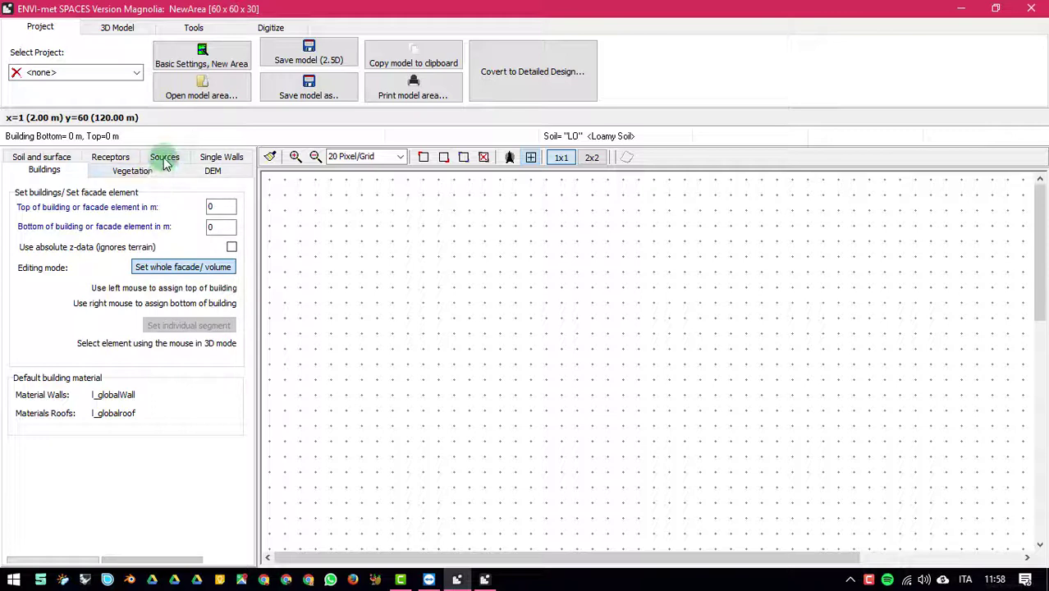
# Step: Show the soil and surface view and expand every System Profiles category, from Decorative to other
pyautogui.click(46, 159)
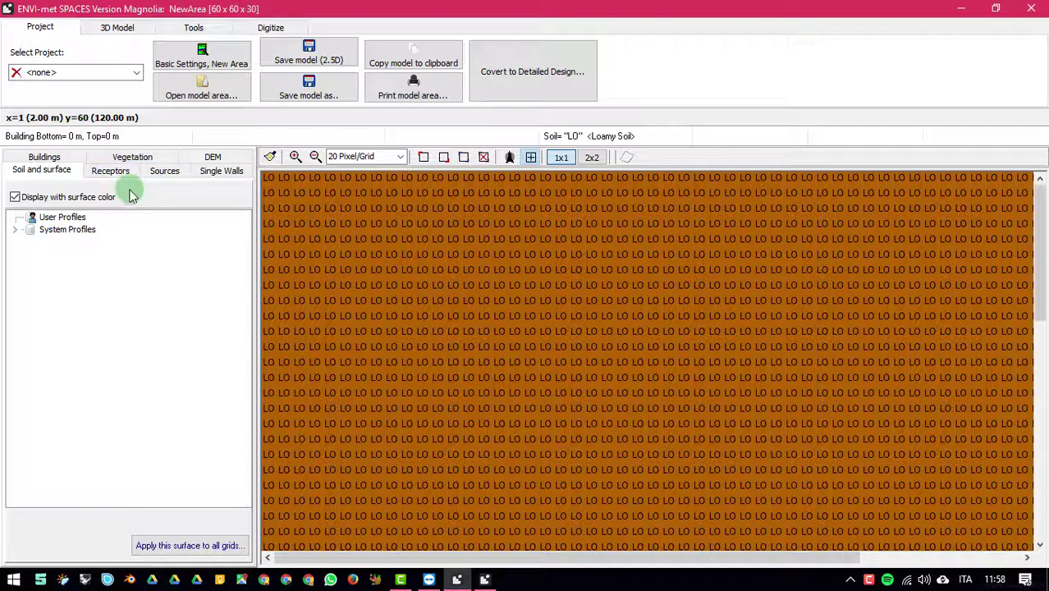
pyautogui.click(18, 230)
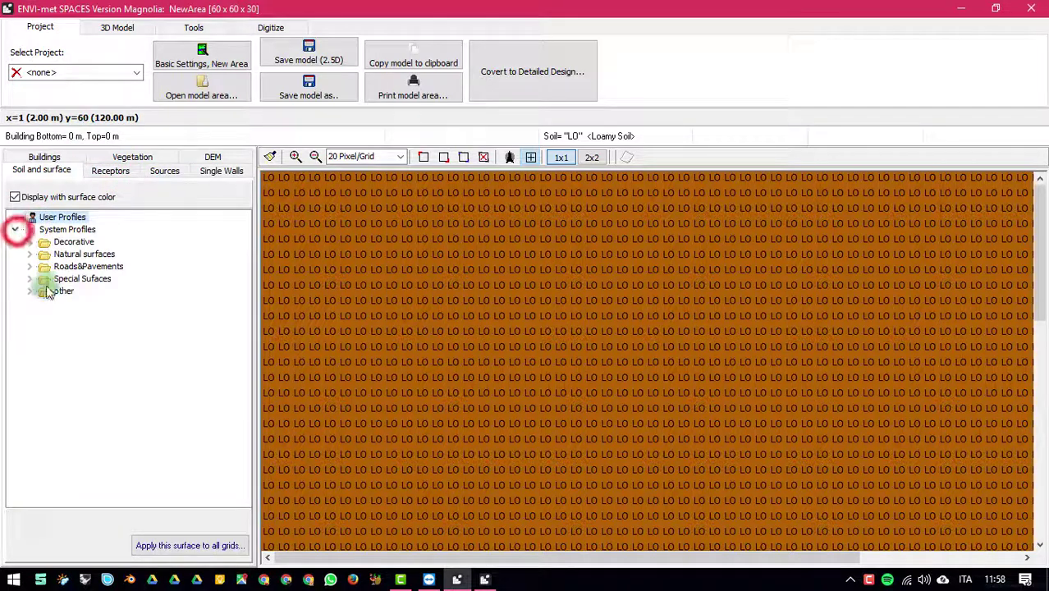
pyautogui.click(30, 241)
pyautogui.click(29, 278)
pyautogui.click(30, 329)
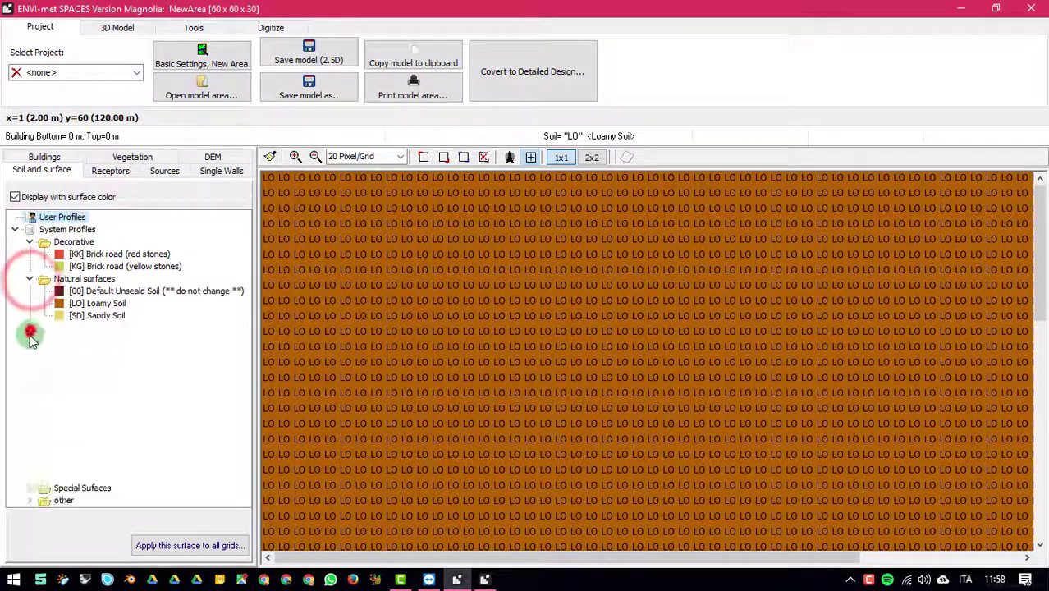
pyautogui.click(27, 488)
pyautogui.click(30, 451)
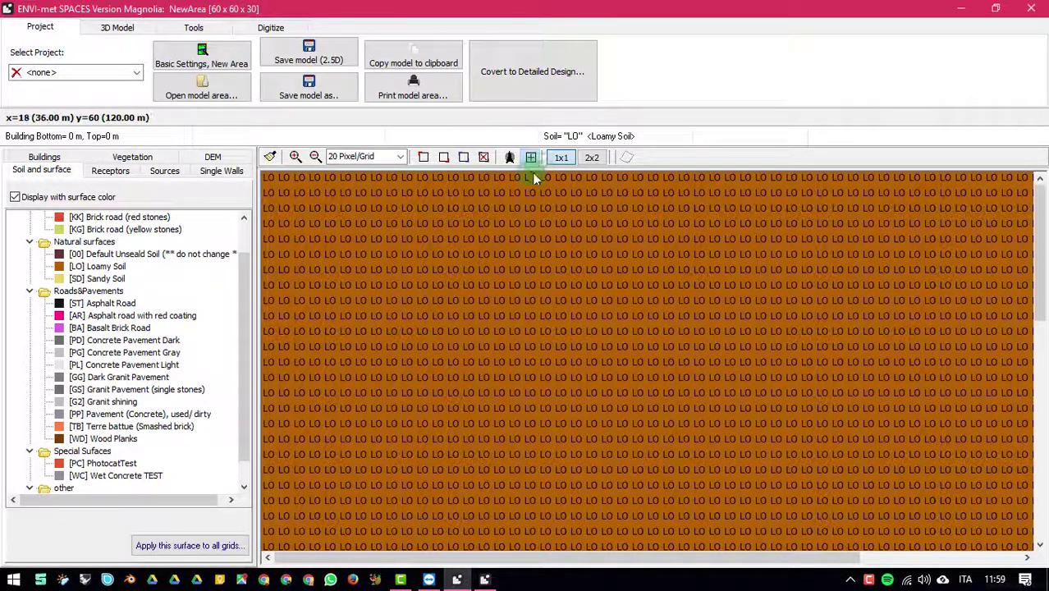
# Step: Paint a patch of Asphalt road with red coating and a patch of Dark Granit Pavement, then make Concrete Pavement Light the active surface
pyautogui.click(123, 303)
pyautogui.click(164, 318)
pyautogui.moveTo(529, 209)
pyautogui.mouseDown()
pyautogui.moveTo(454, 307)
pyautogui.moveTo(464, 359)
pyautogui.moveTo(471, 320)
pyautogui.mouseUp()
pyautogui.click(119, 377)
pyautogui.moveTo(730, 285)
pyautogui.mouseDown()
pyautogui.moveTo(589, 368)
pyautogui.moveTo(777, 337)
pyautogui.moveTo(784, 414)
pyautogui.moveTo(868, 353)
pyautogui.moveTo(866, 363)
pyautogui.mouseUp()
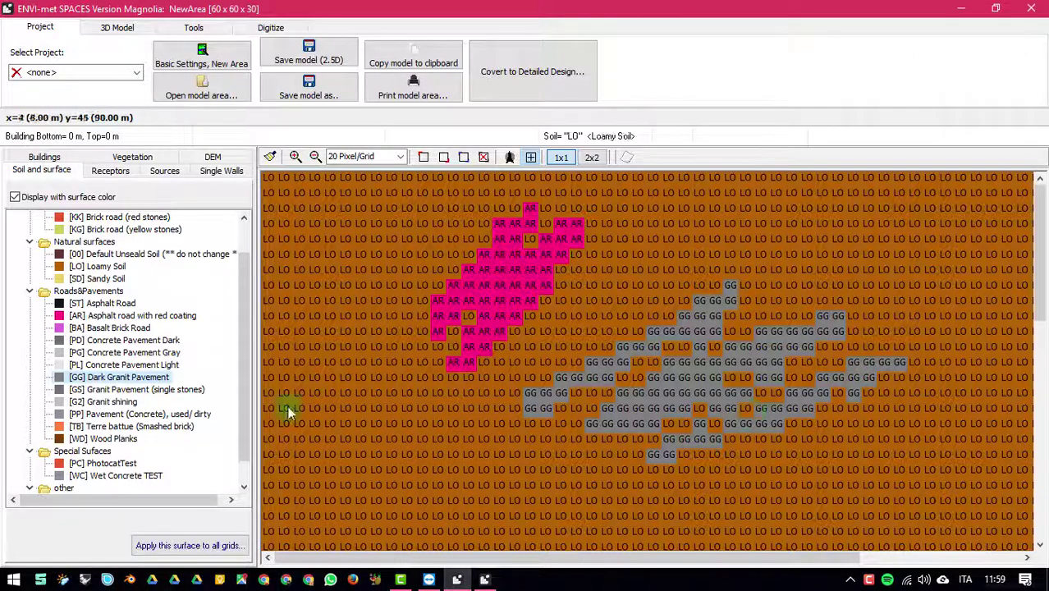
pyautogui.click(160, 391)
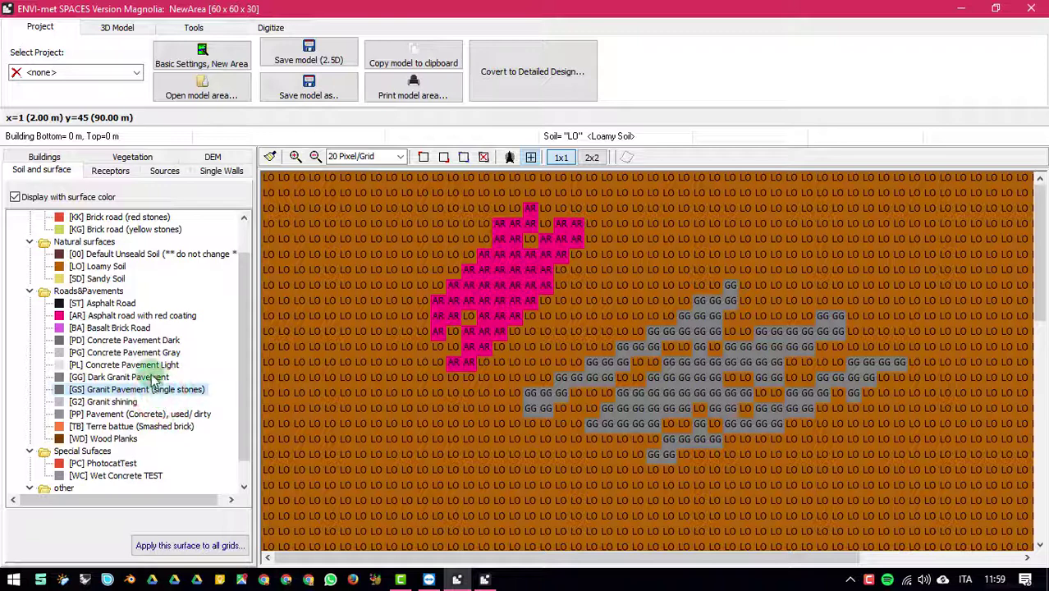
pyautogui.click(147, 365)
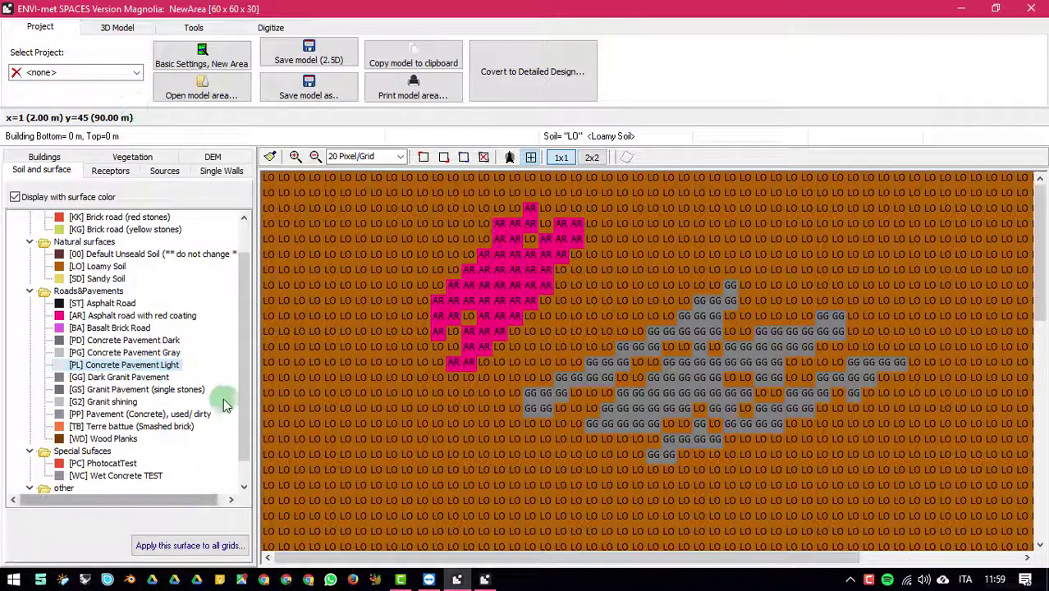
# Step: Set the DEM terrain height to 4 m and paint a raised terrain patch in the northwest of the grid
pyautogui.click(213, 147)
pyautogui.click(210, 156)
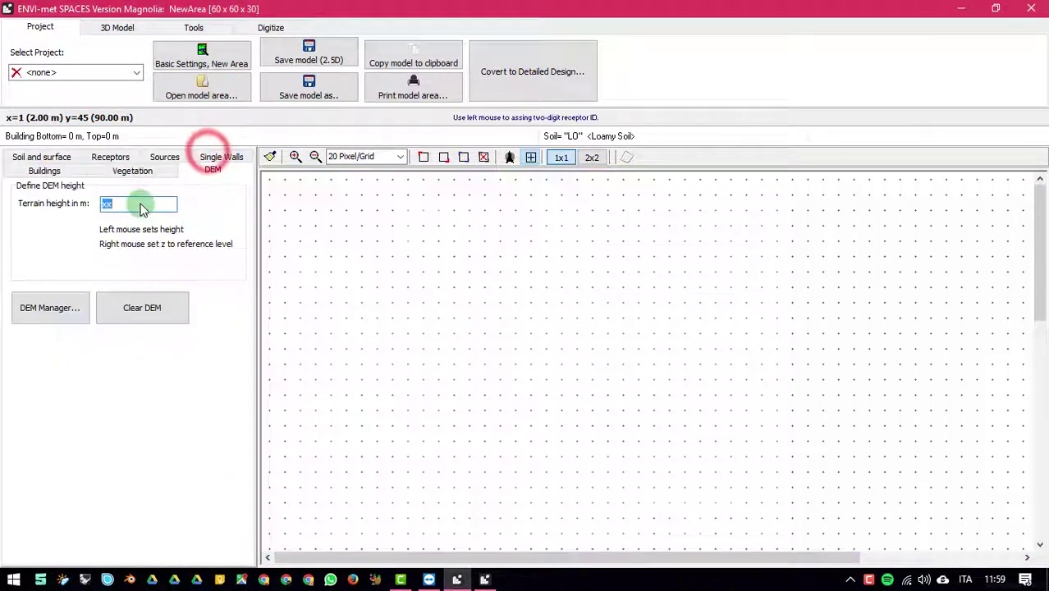
pyautogui.click(156, 201)
pyautogui.moveTo(140, 201); pyautogui.dragTo(104, 208)
pyautogui.write('4')
pyautogui.moveTo(362, 307)
pyautogui.mouseDown()
pyautogui.moveTo(415, 285)
pyautogui.moveTo(480, 288)
pyautogui.moveTo(386, 348)
pyautogui.mouseUp()
# Step: Extend the 4 m terrain patch eastward and add one separate 4 m cell to its east
pyautogui.press('super')
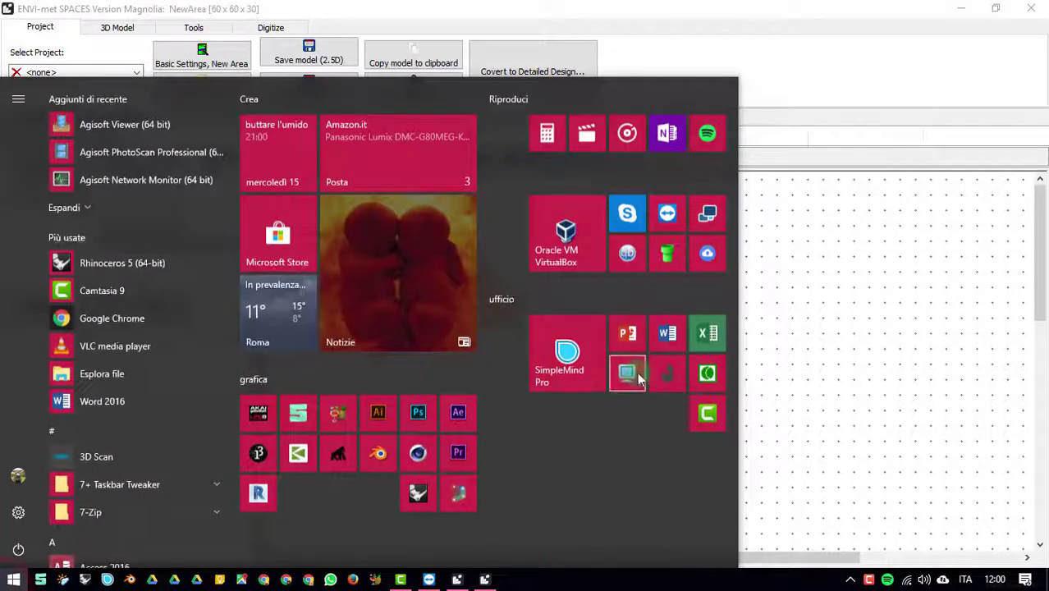
pyautogui.click(633, 379)
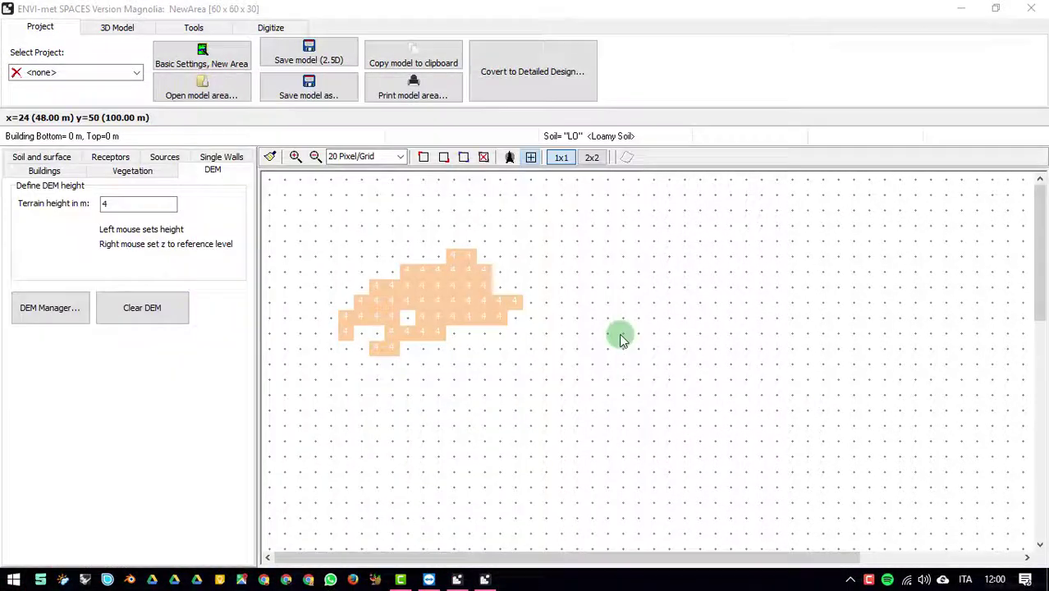
pyautogui.click(613, 330)
pyautogui.write('f')
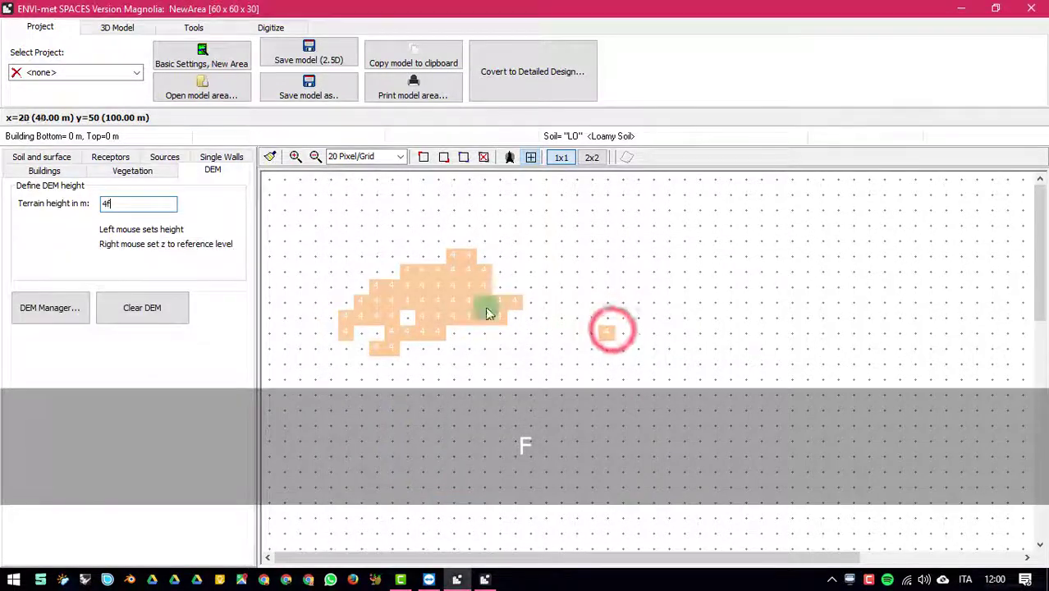
pyautogui.click(485, 283)
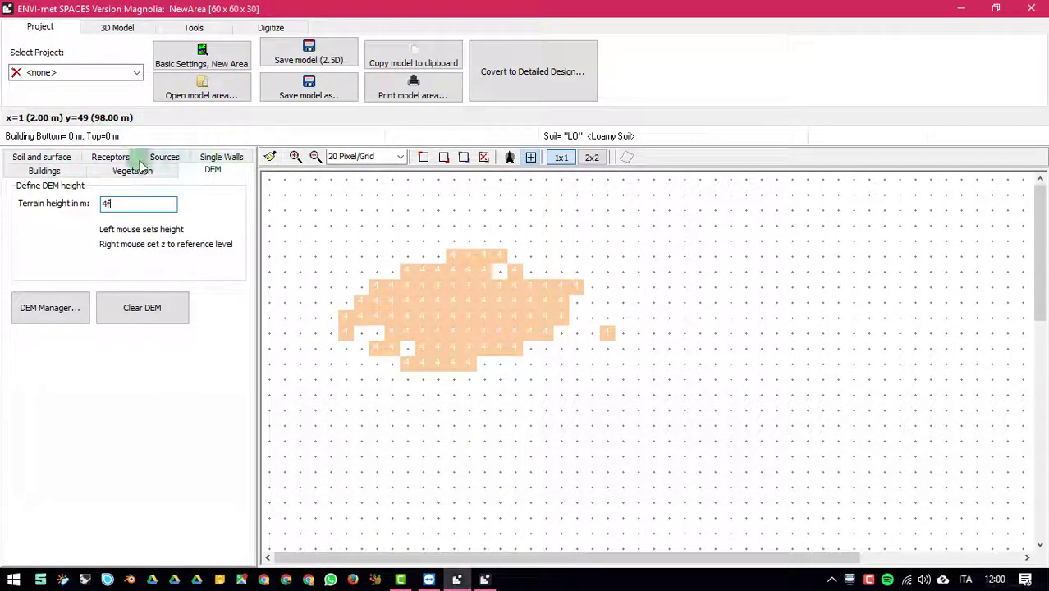
# Step: Paint a Concrete Pavement Light patch against the west side of the red-coated asphalt
pyautogui.click(48, 168)
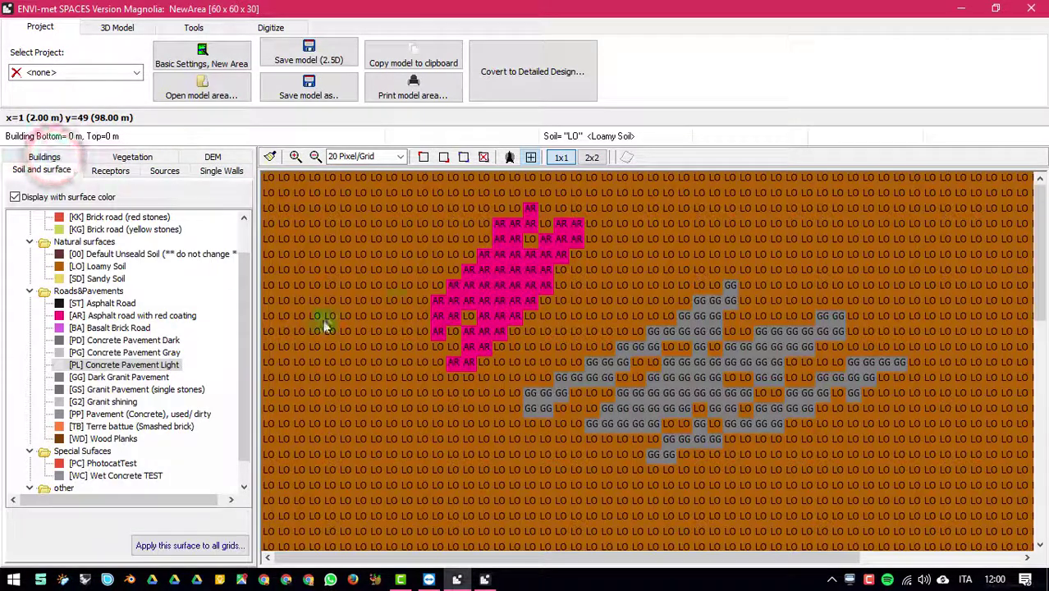
pyautogui.moveTo(381, 267)
pyautogui.mouseDown()
pyautogui.moveTo(432, 298)
pyautogui.moveTo(400, 321)
pyautogui.moveTo(443, 261)
pyautogui.moveTo(468, 283)
pyautogui.moveTo(382, 287)
pyautogui.moveTo(396, 349)
pyautogui.moveTo(460, 347)
pyautogui.moveTo(440, 336)
pyautogui.mouseUp()
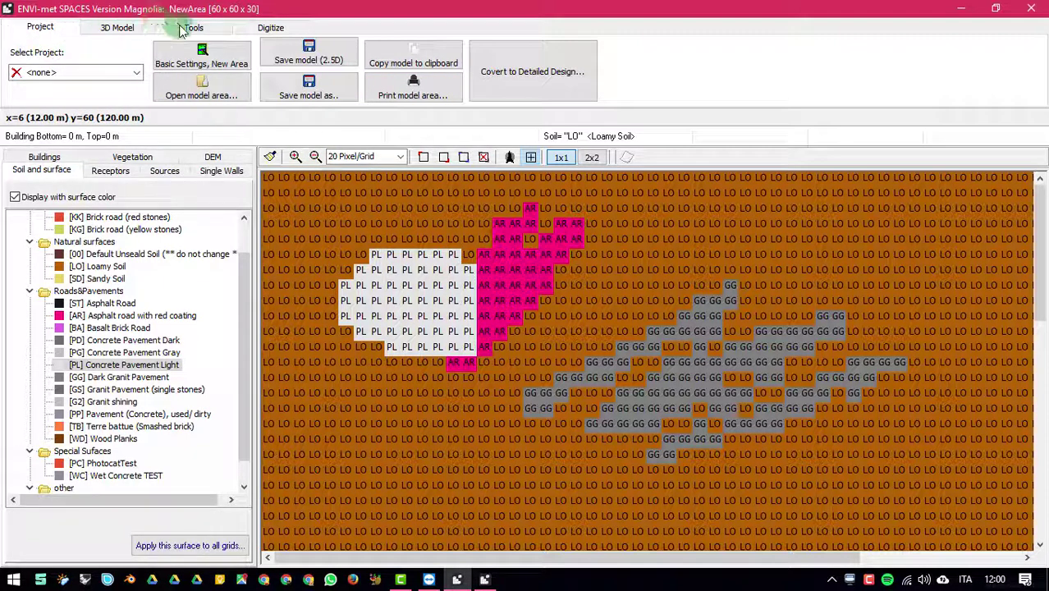
pyautogui.click(121, 27)
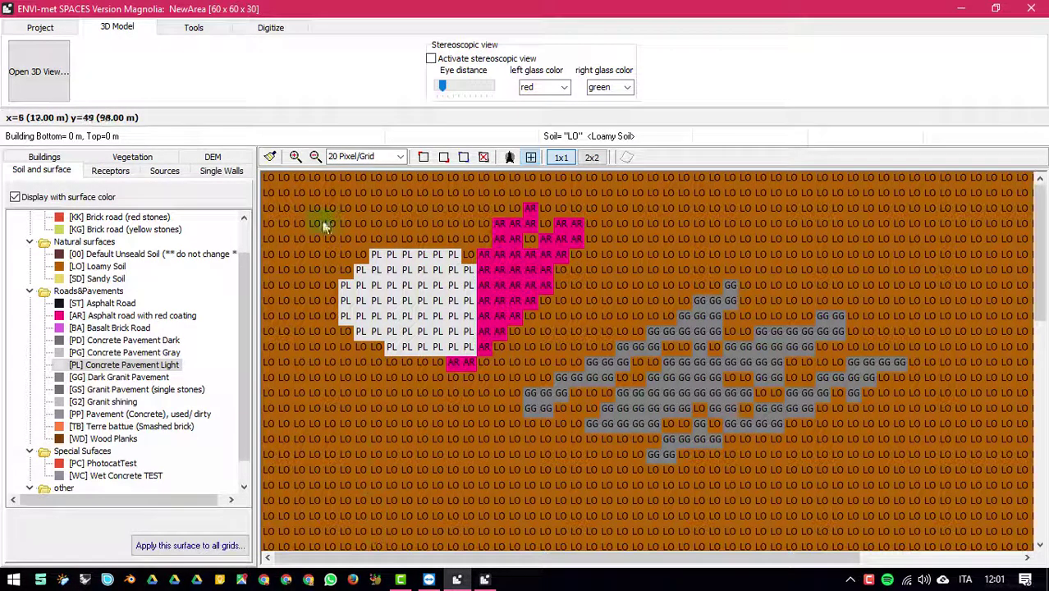
pyautogui.click(195, 28)
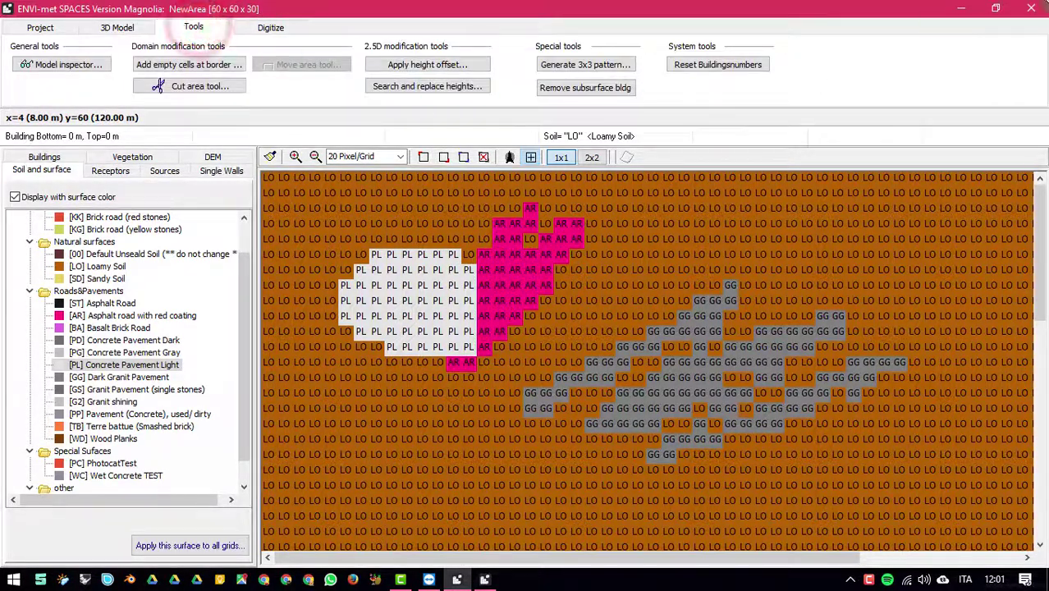
pyautogui.press('ctrl')
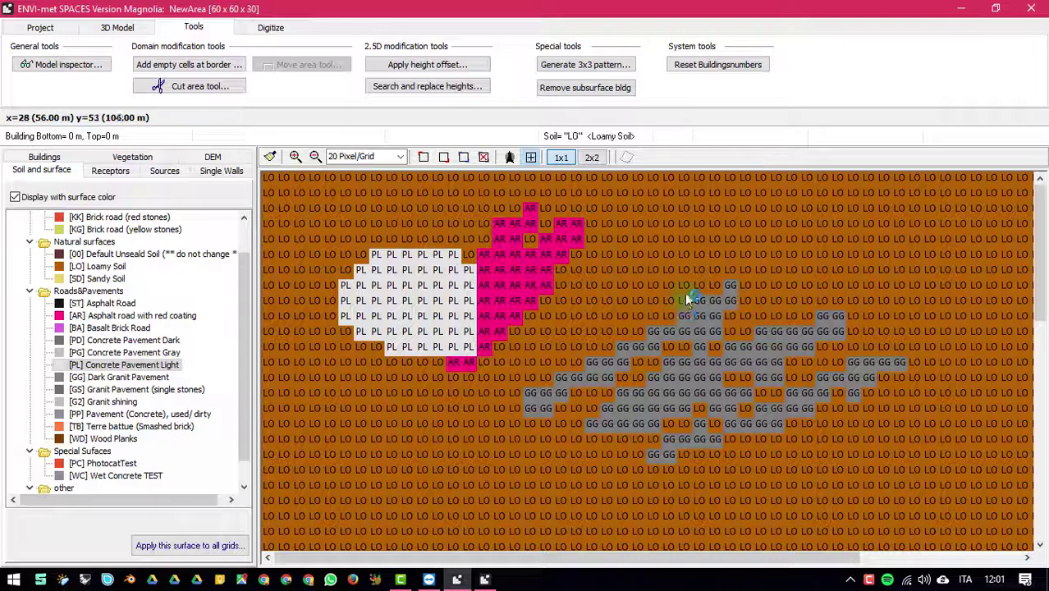
pyautogui.click(104, 28)
pyautogui.click(71, 28)
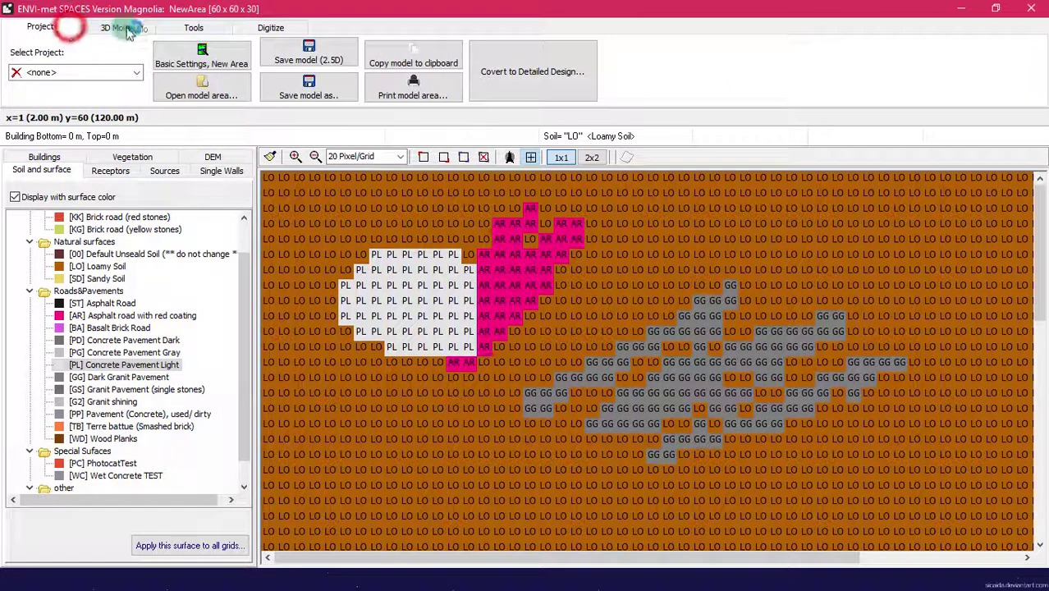
pyautogui.click(117, 26)
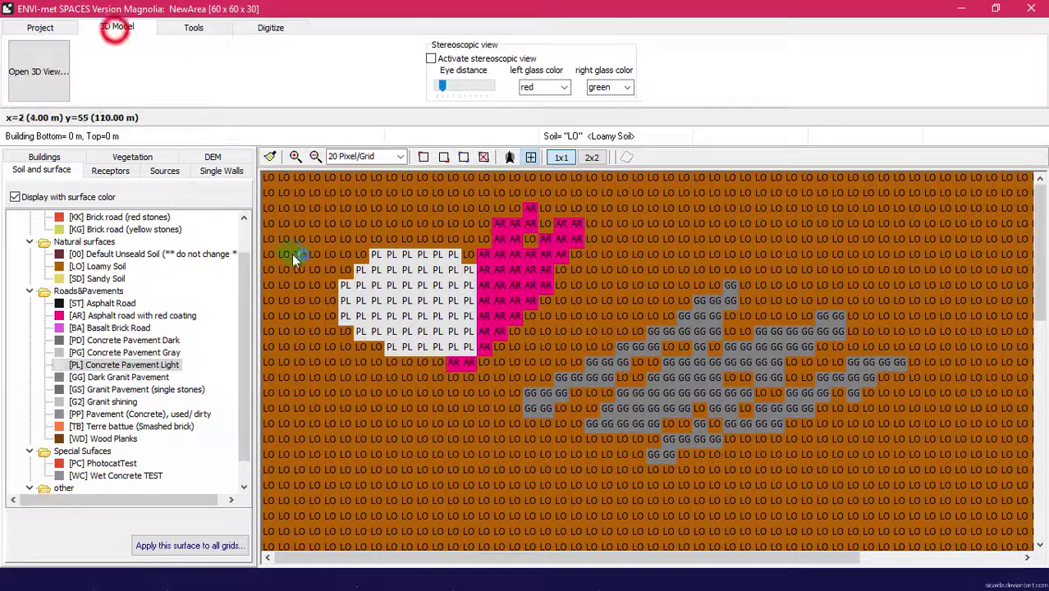
# Step: Mark a region of about 18 x 17 cells around the concrete and red asphalt patches and cut the model area to it
pyautogui.click(422, 157)
pyautogui.click(330, 217)
pyautogui.click(443, 157)
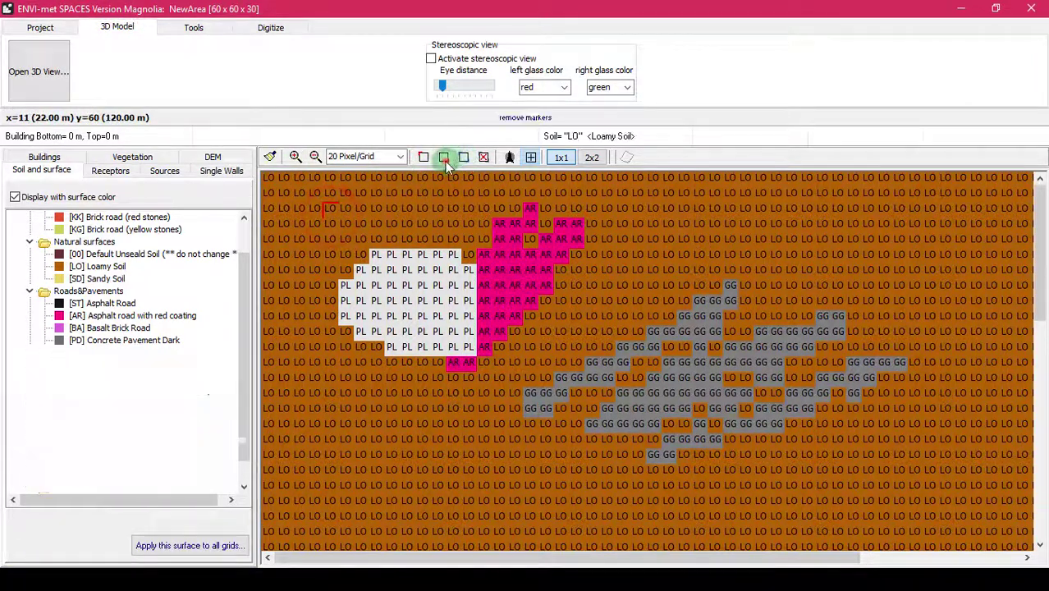
pyautogui.click(597, 457)
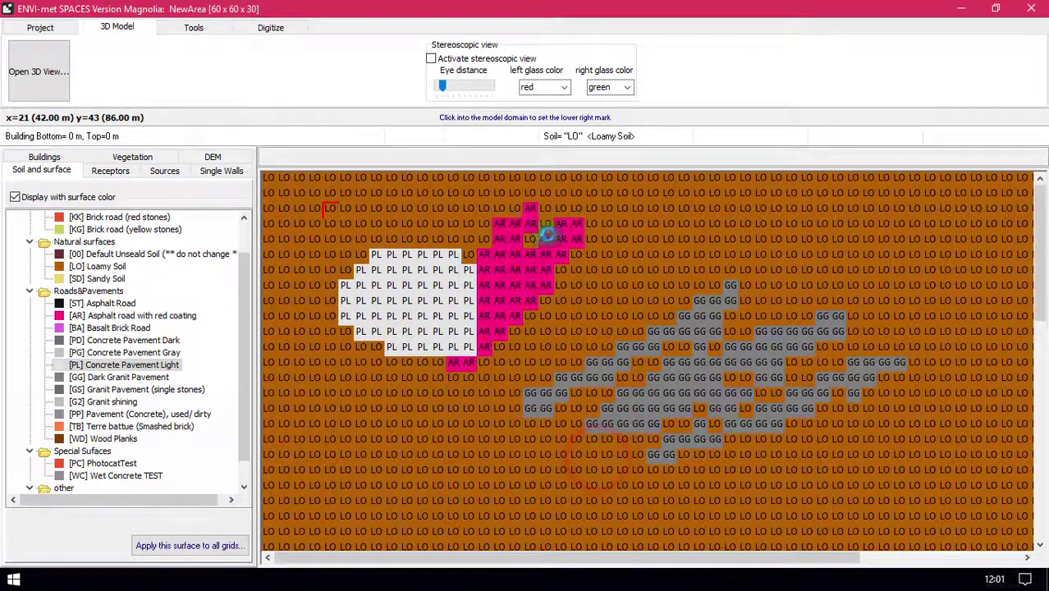
pyautogui.click(474, 218)
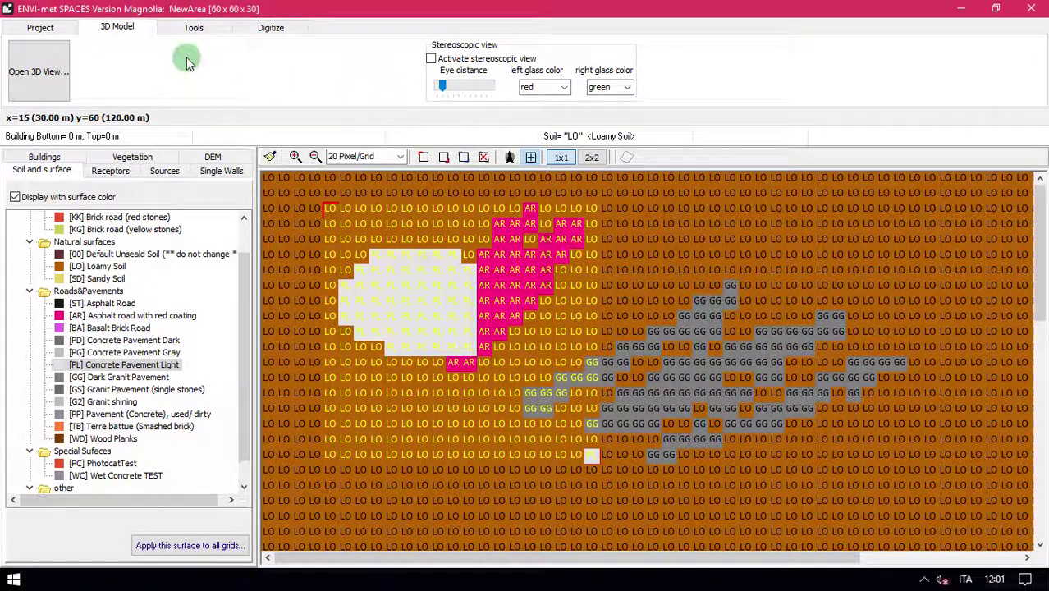
pyautogui.click(191, 26)
pyautogui.click(205, 85)
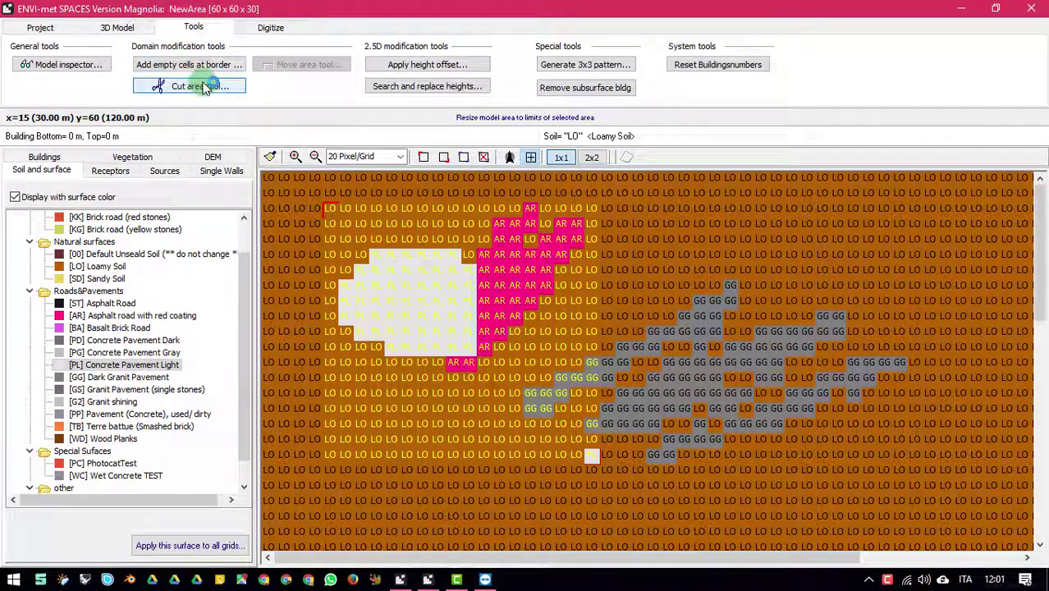
# Step: Review the grid, nesting, location and georeference settings of the model domain
pyautogui.click(116, 27)
pyautogui.click(42, 28)
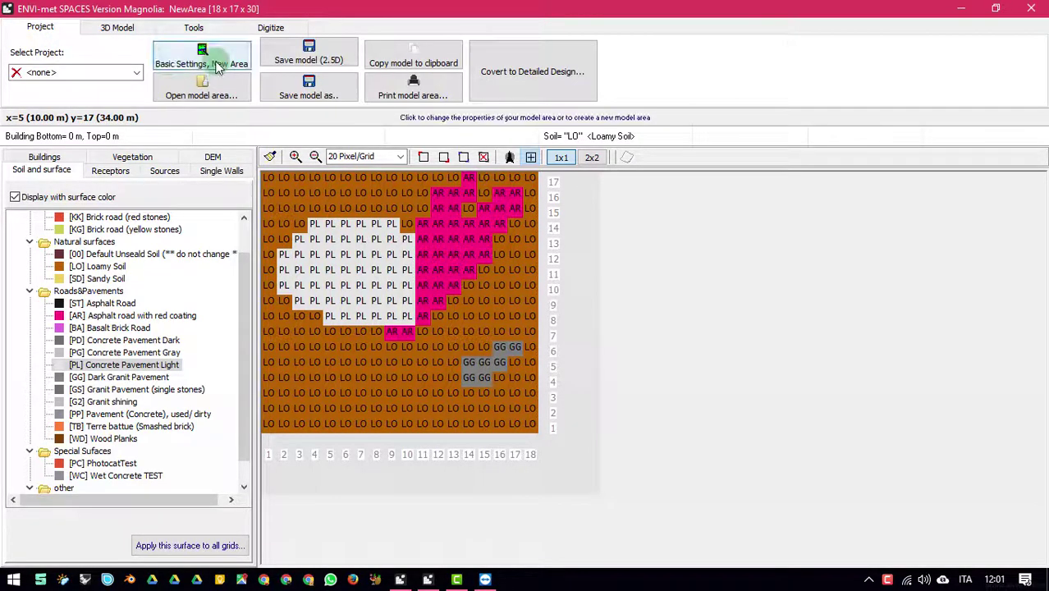
pyautogui.click(204, 60)
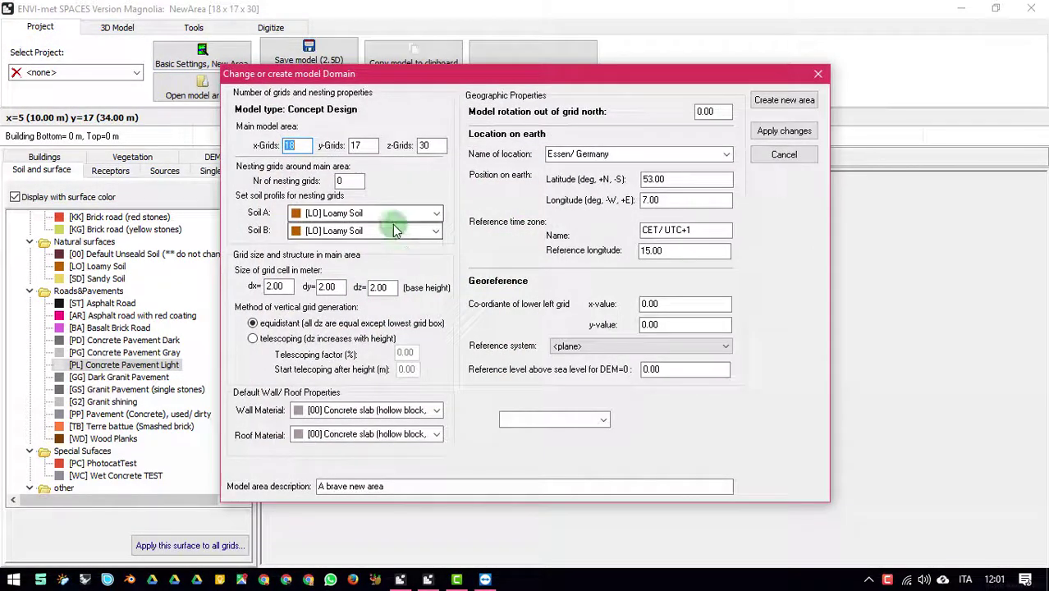
pyautogui.click(784, 155)
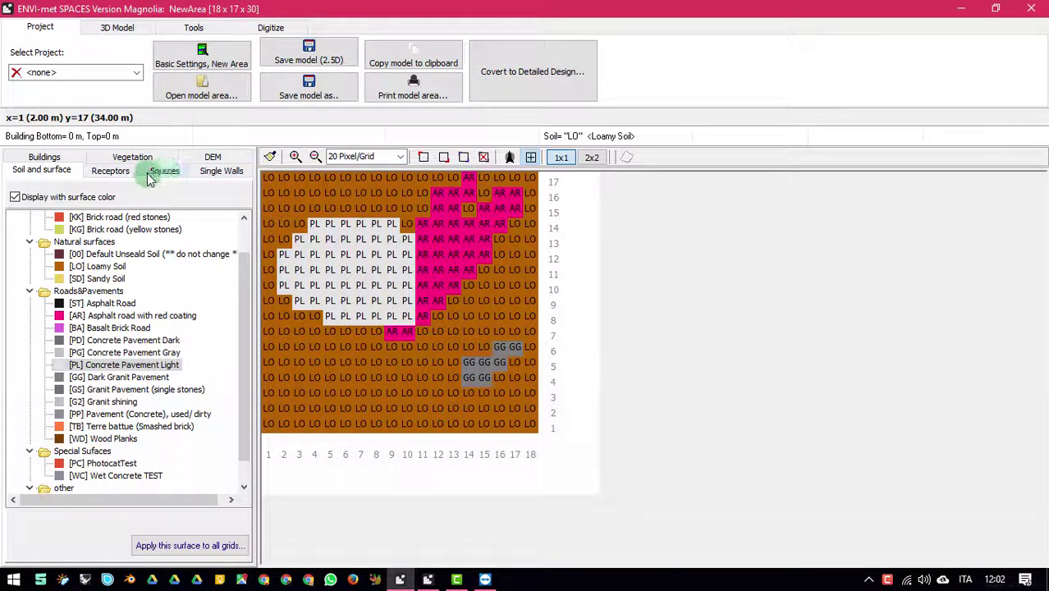
# Step: Set the building top to 4 m and paint an irregular building footprint in the southeast of the model area
pyautogui.click(45, 157)
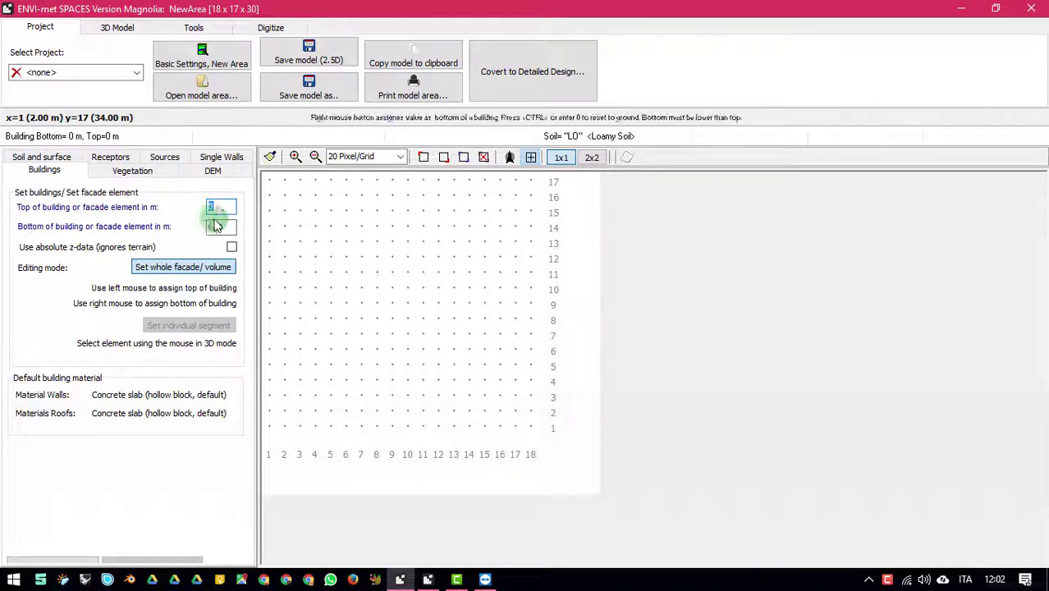
pyautogui.write('4')
pyautogui.moveTo(444, 287)
pyautogui.mouseDown()
pyautogui.moveTo(409, 335)
pyautogui.moveTo(436, 381)
pyautogui.moveTo(432, 354)
pyautogui.moveTo(452, 351)
pyautogui.mouseUp()
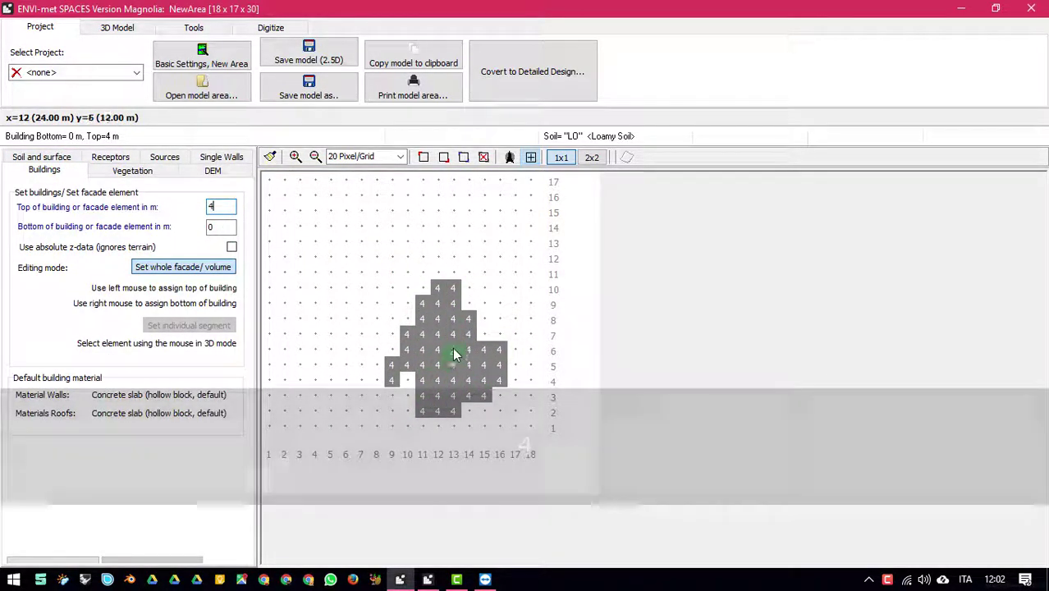
pyautogui.click(231, 209)
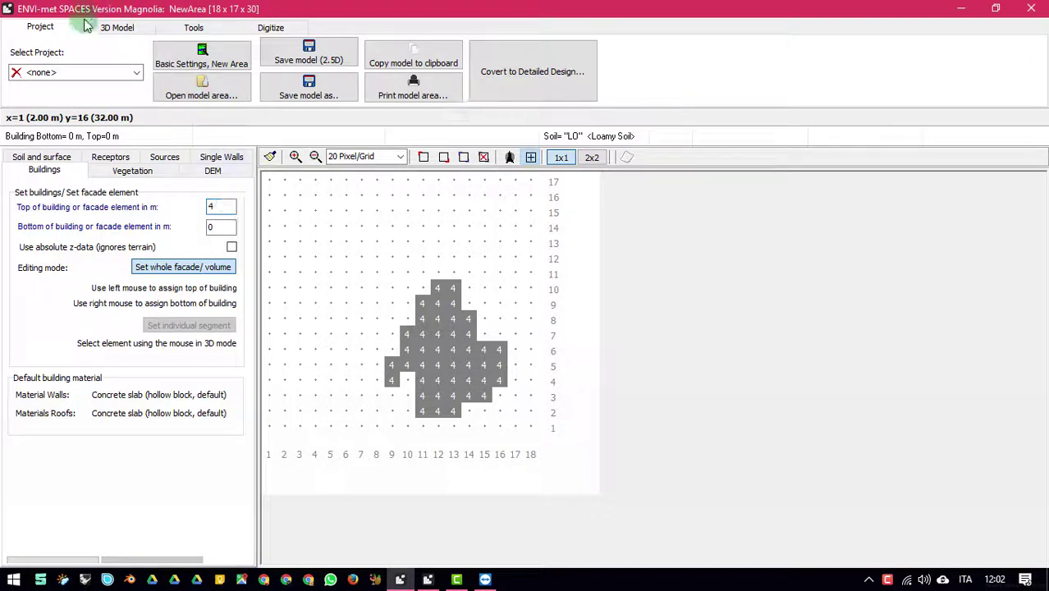
# Step: Assign the model area to the roma project
pyautogui.click(117, 27)
pyautogui.click(40, 27)
pyautogui.click(48, 72)
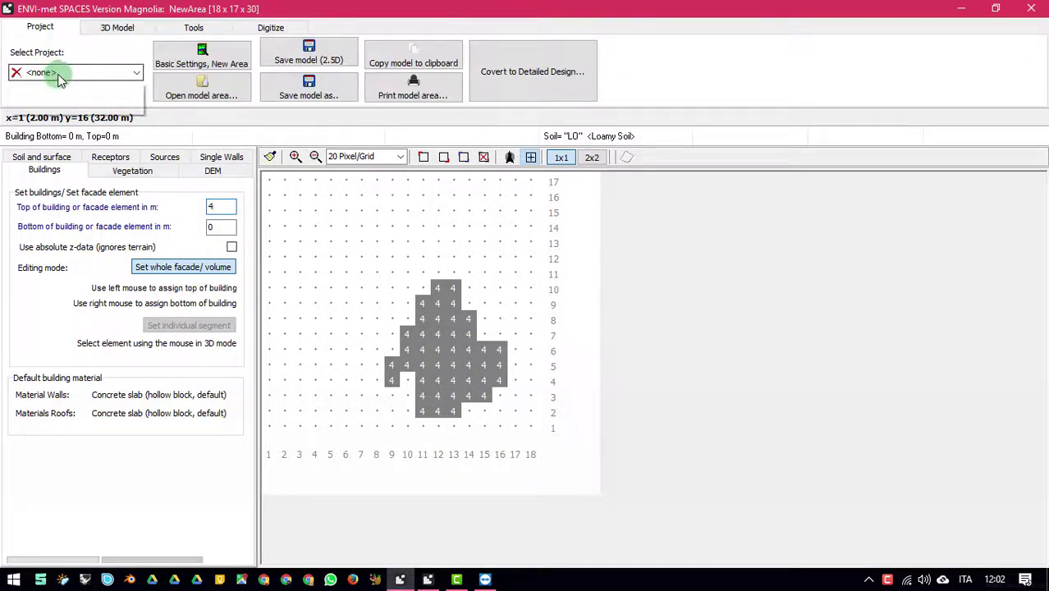
pyautogui.click(48, 164)
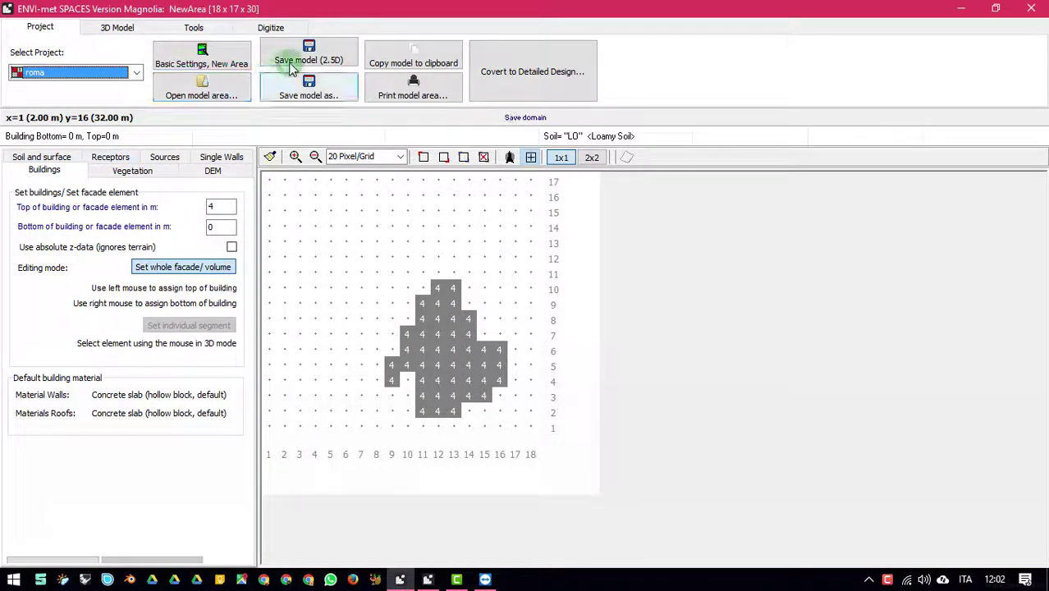
# Step: Save the model area as testEnvimet.INX in C:\ENVImet_projects\roma, overwriting the existing file
pyautogui.click(320, 92)
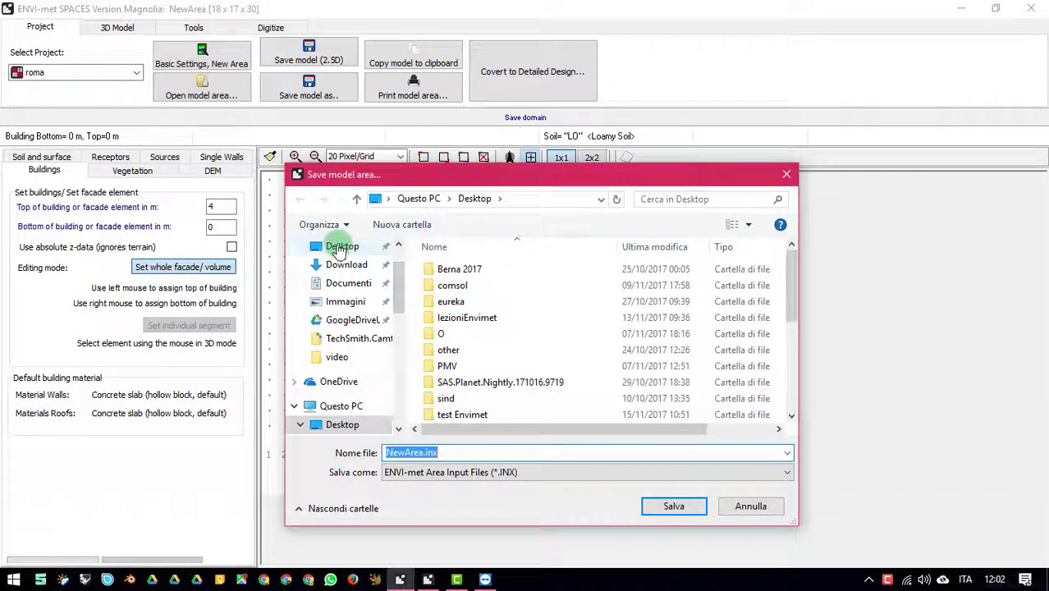
pyautogui.scroll(1, 345, 247)
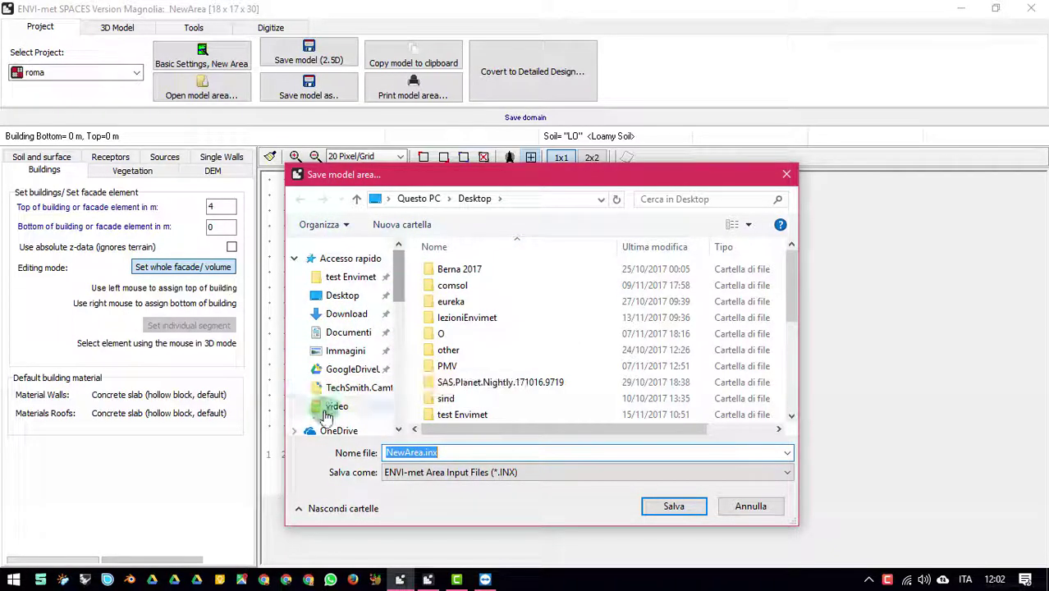
pyautogui.click(298, 260)
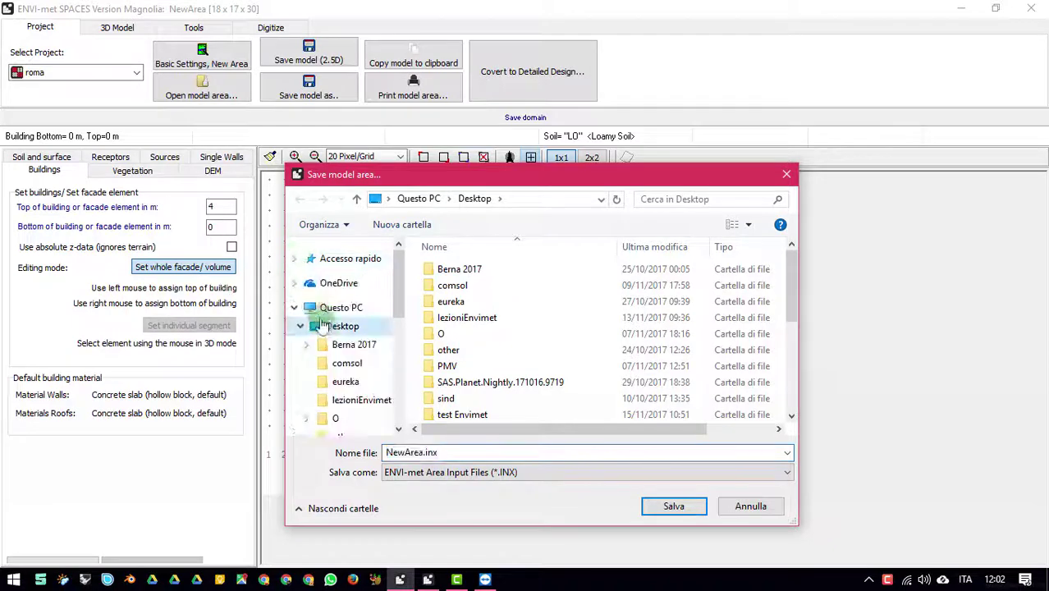
pyautogui.click(340, 307)
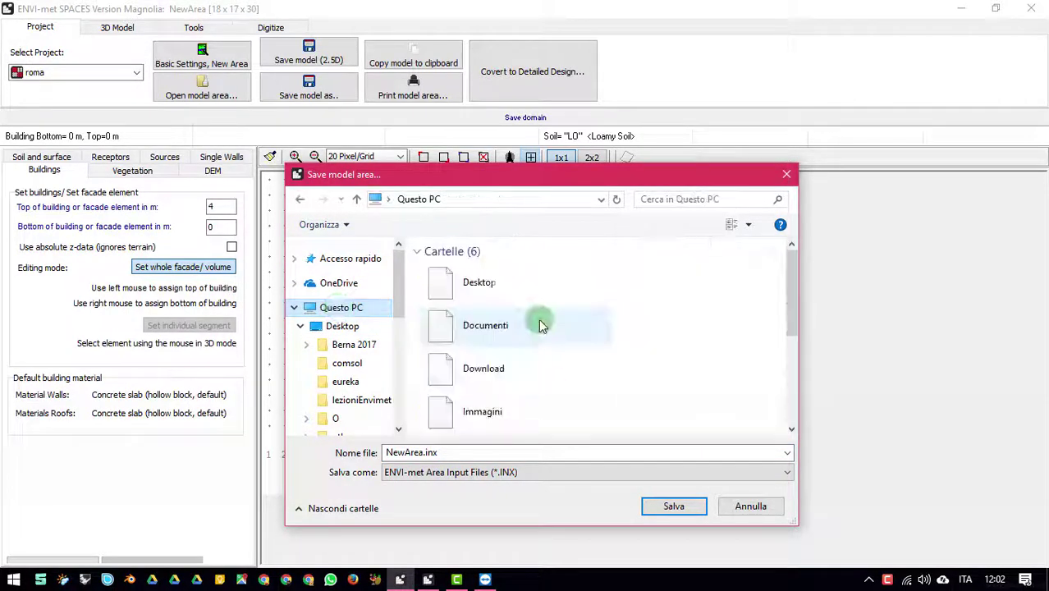
pyautogui.scroll(-3, 468, 296)
pyautogui.click(468, 305)
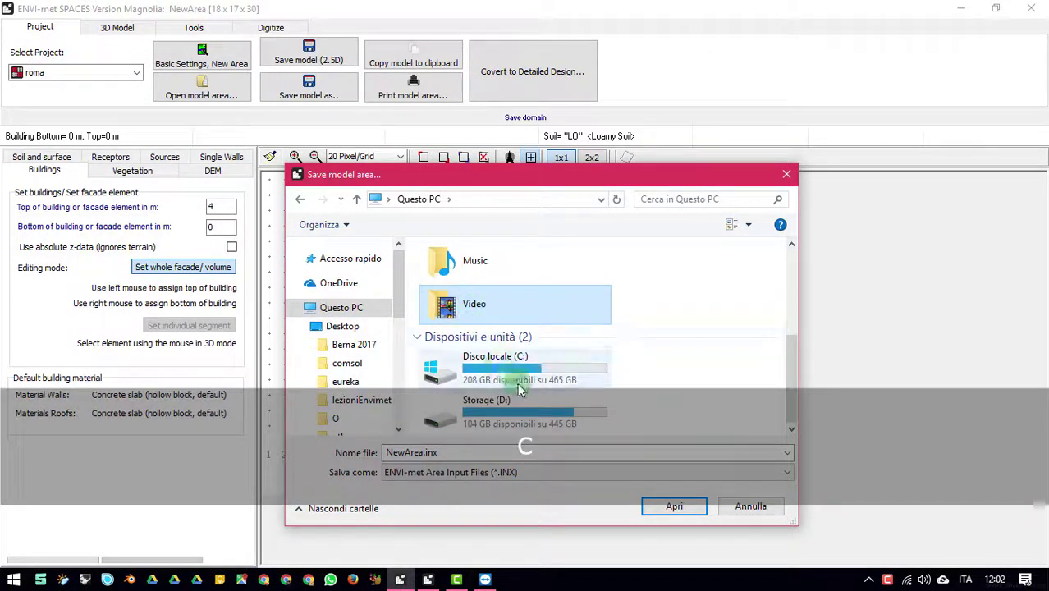
pyautogui.doubleClick(496, 364)
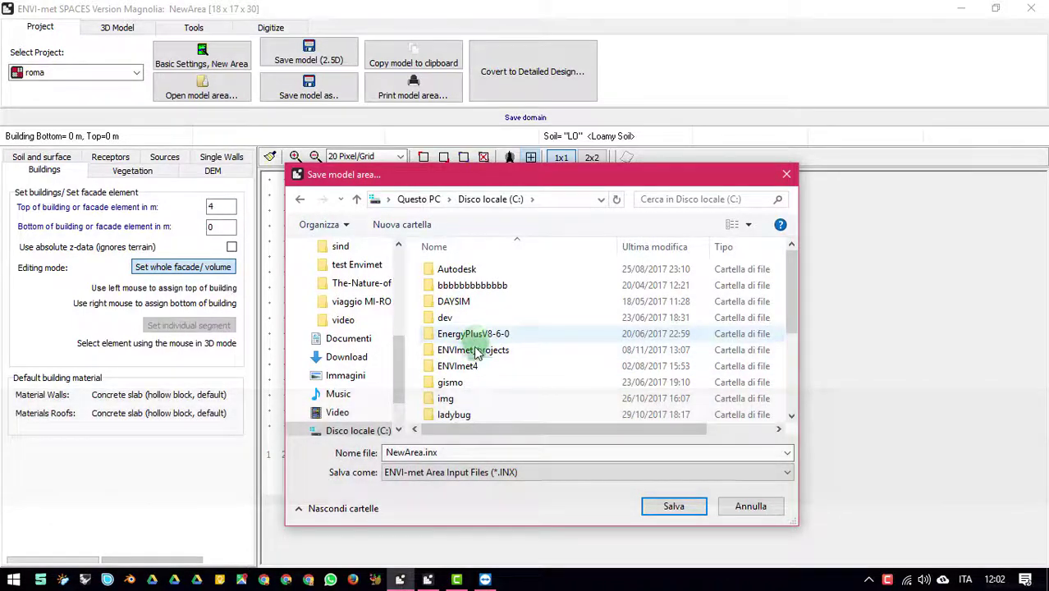
pyautogui.doubleClick(471, 349)
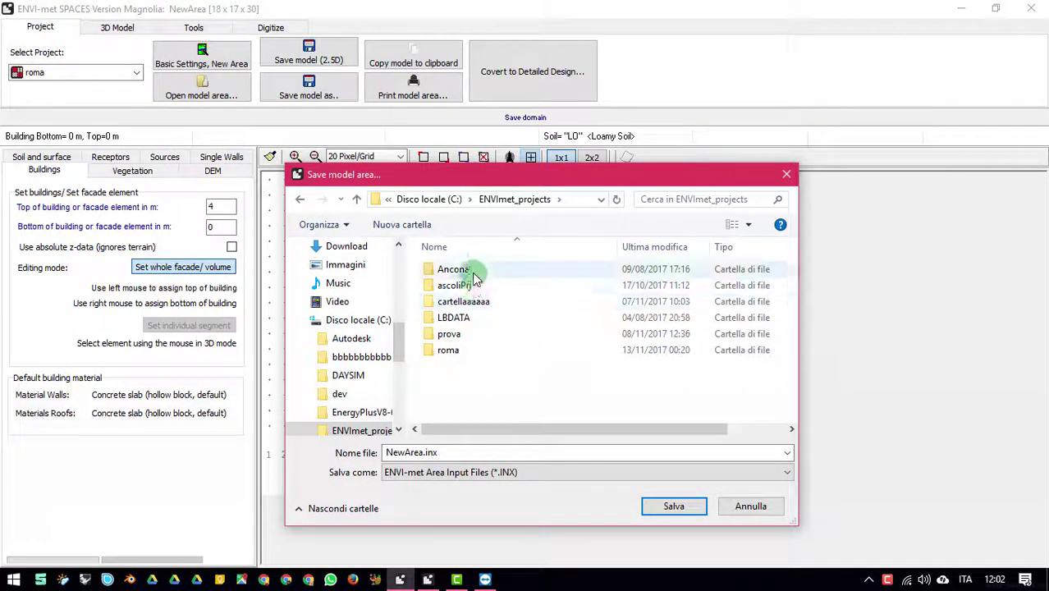
pyautogui.doubleClick(449, 350)
pyautogui.click(480, 273)
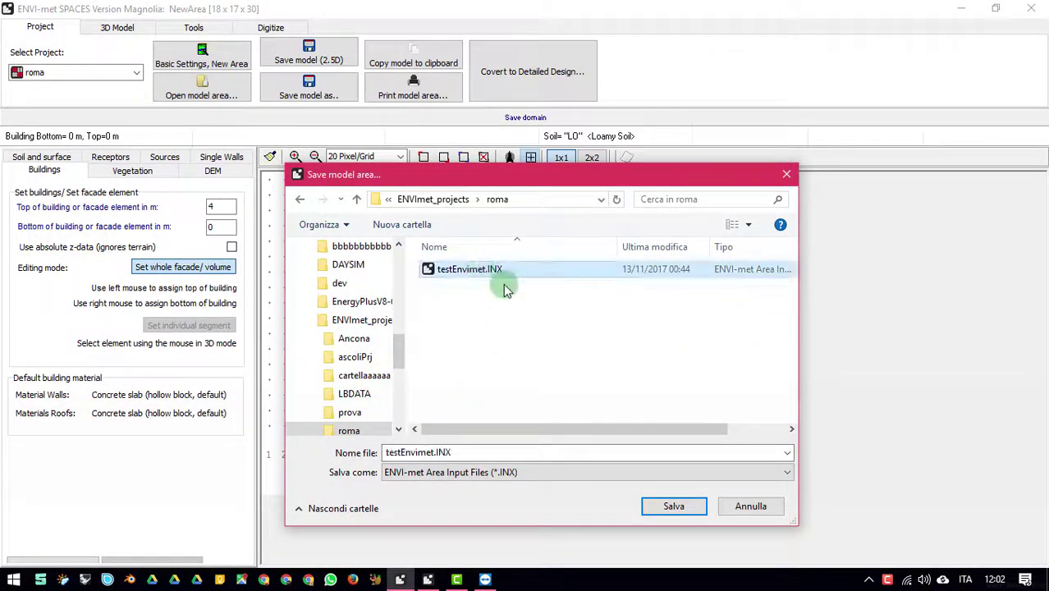
pyautogui.doubleClick(500, 271)
pyautogui.click(569, 322)
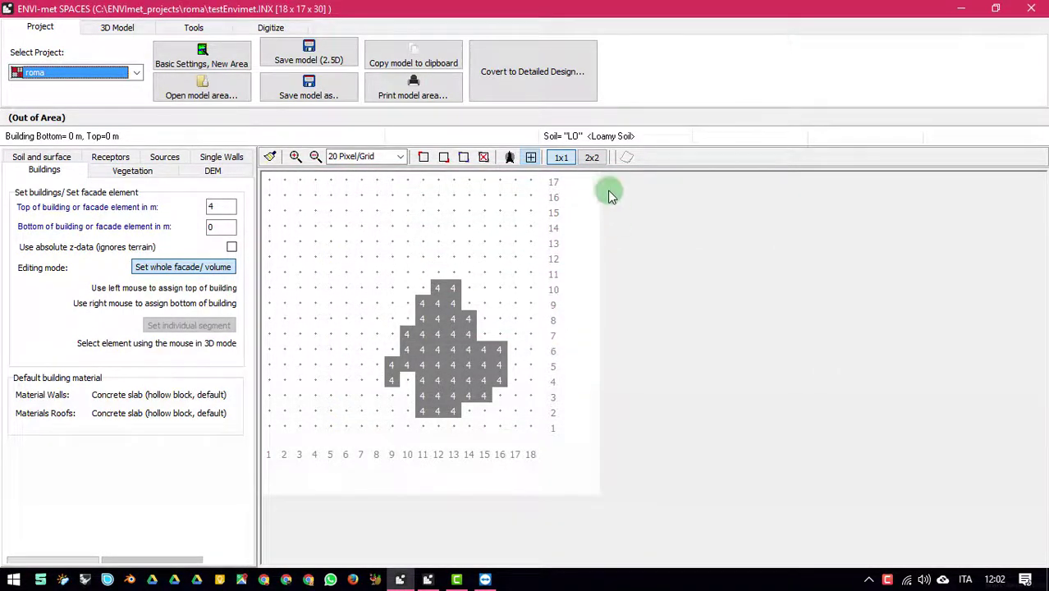
# Step: Close SPACES, launch ConfigWizard from ENVI-met Headquarter and close Headquarter
pyautogui.click(1031, 7)
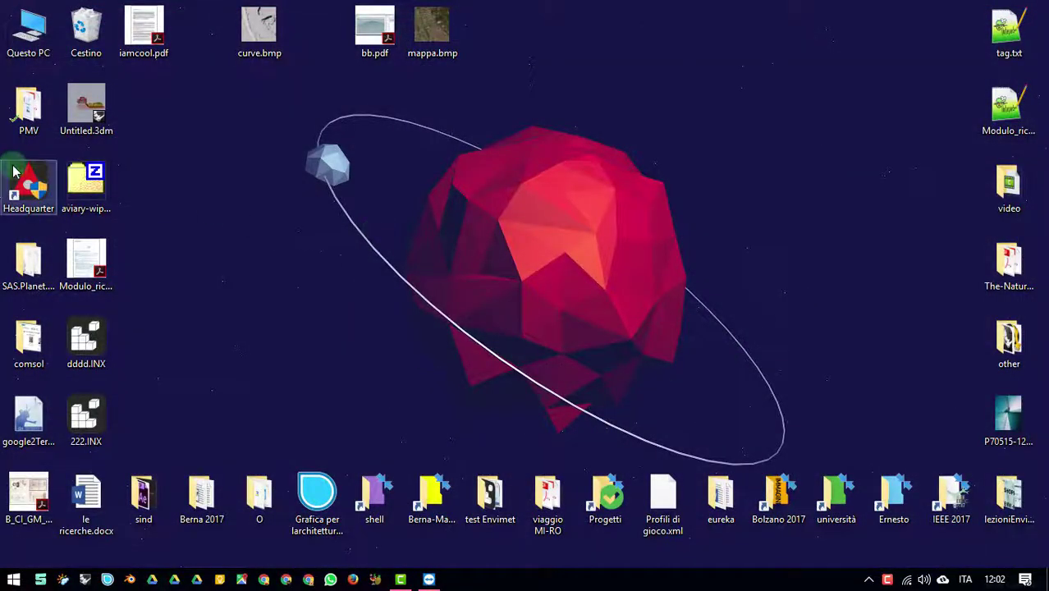
pyautogui.doubleClick(13, 171)
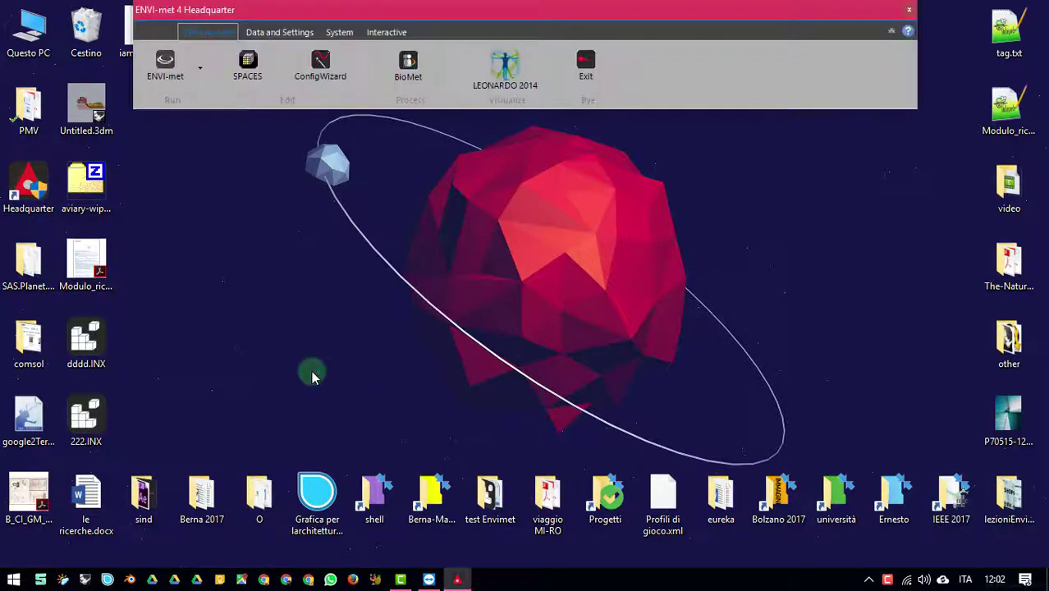
pyautogui.click(330, 64)
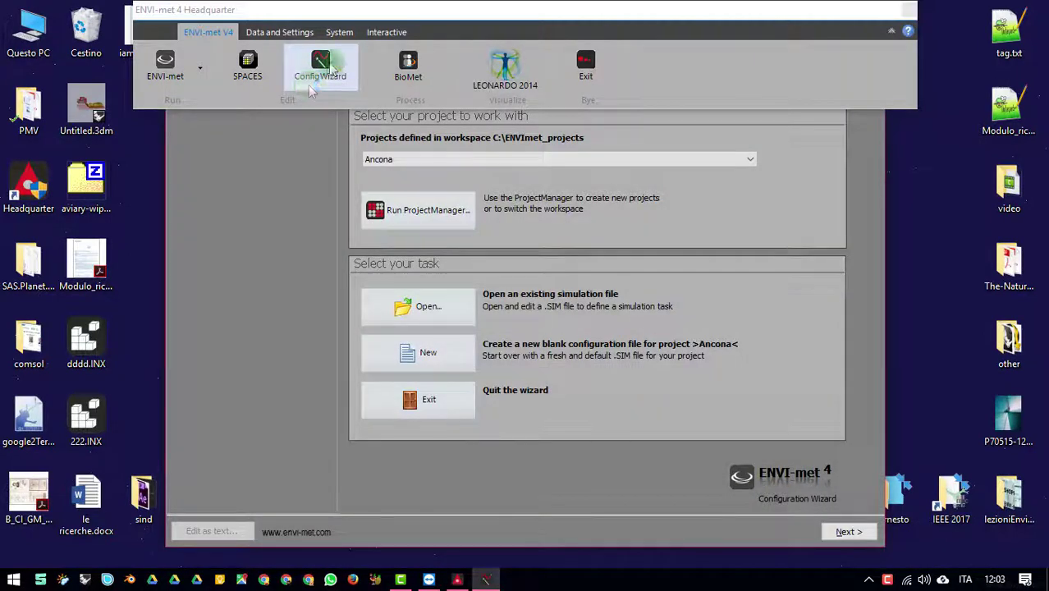
pyautogui.click(913, 10)
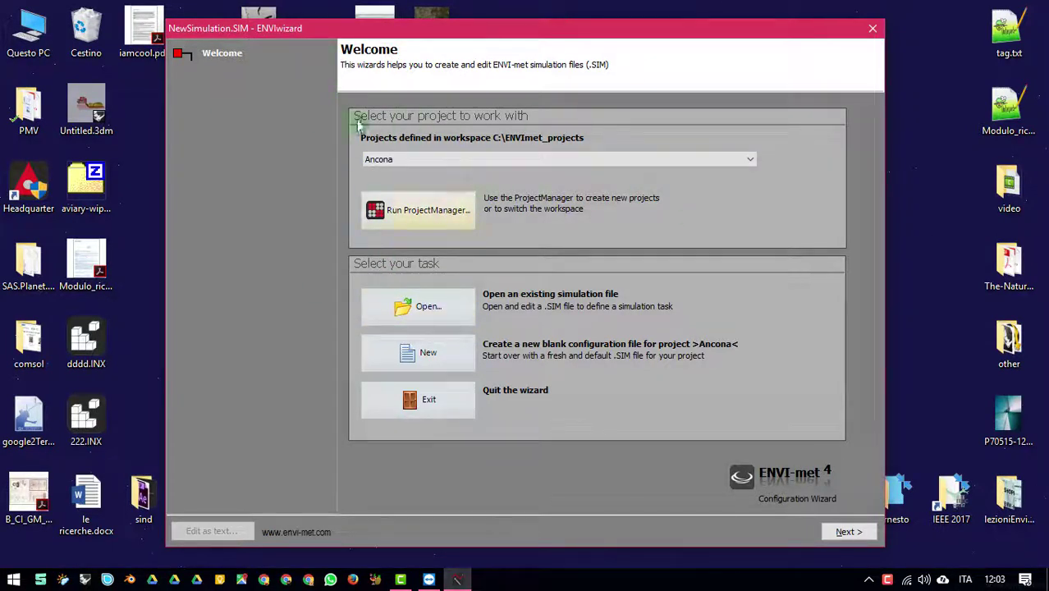
# Step: Create a new simulation configuration for the roma project with testEnvimet.INX as its area input file
pyautogui.click(412, 158)
pyautogui.click(439, 222)
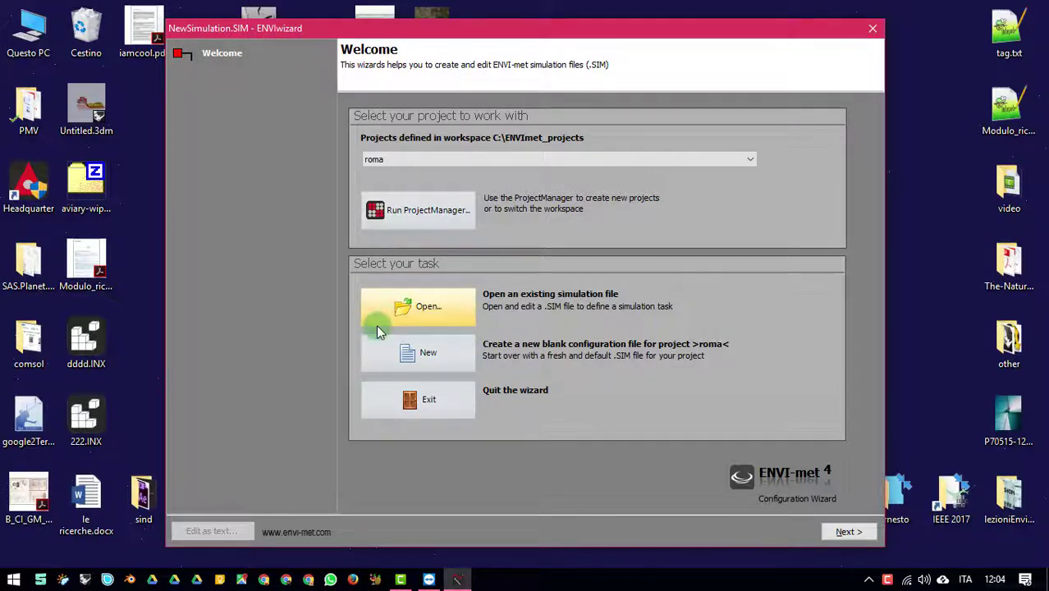
pyautogui.click(417, 357)
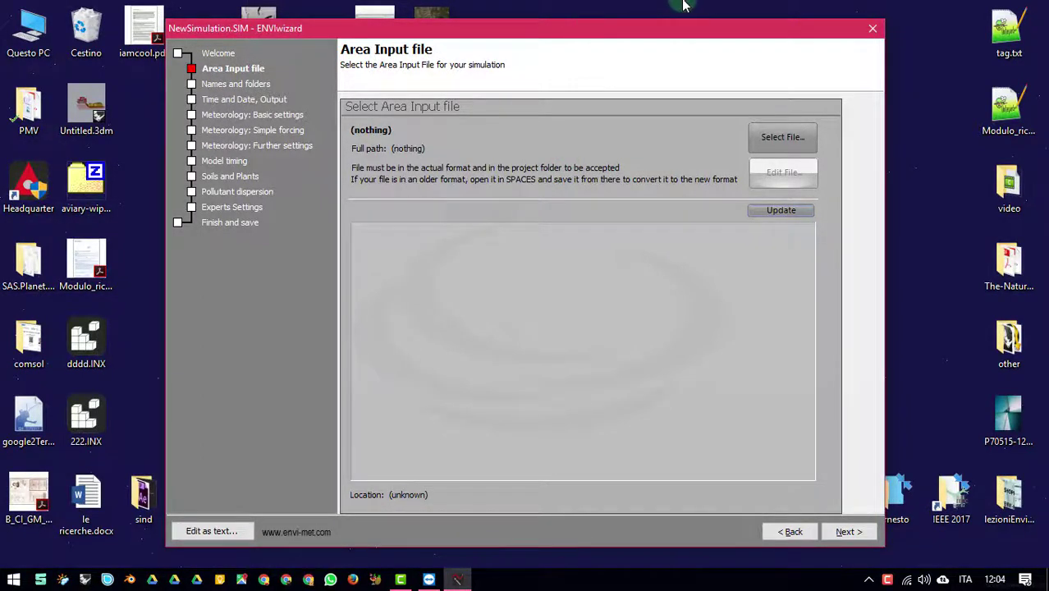
pyautogui.click(772, 127)
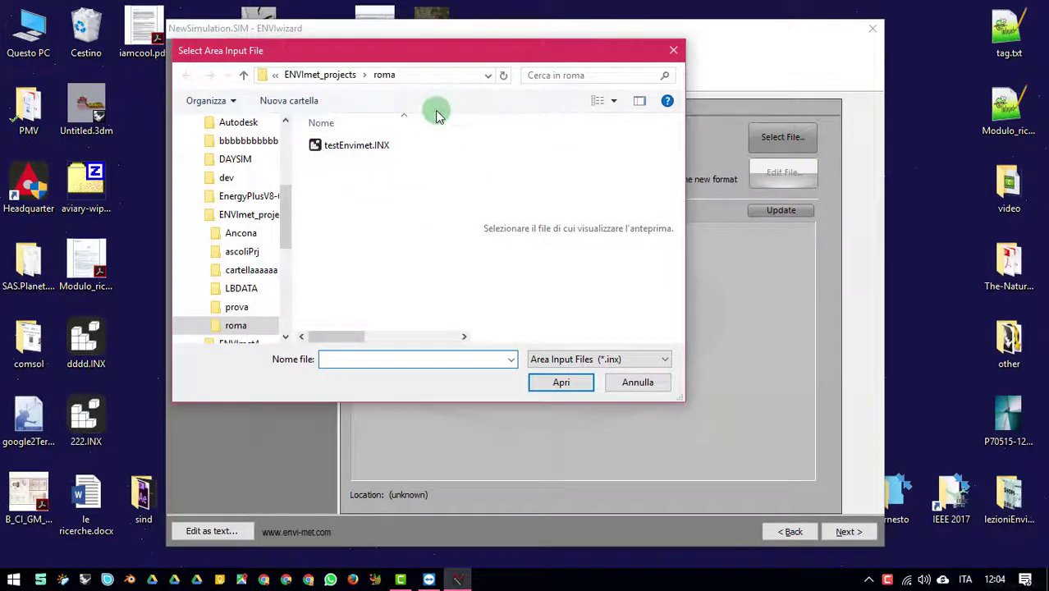
pyautogui.doubleClick(356, 146)
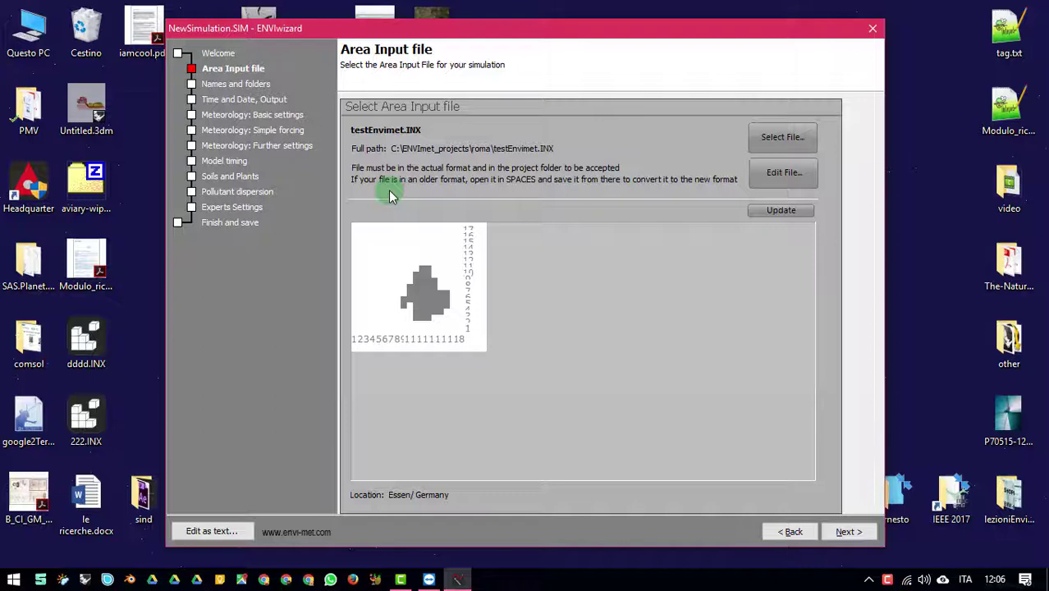
# Step: Set the short name for the simulation's file name generation to nome_file
pyautogui.click(254, 82)
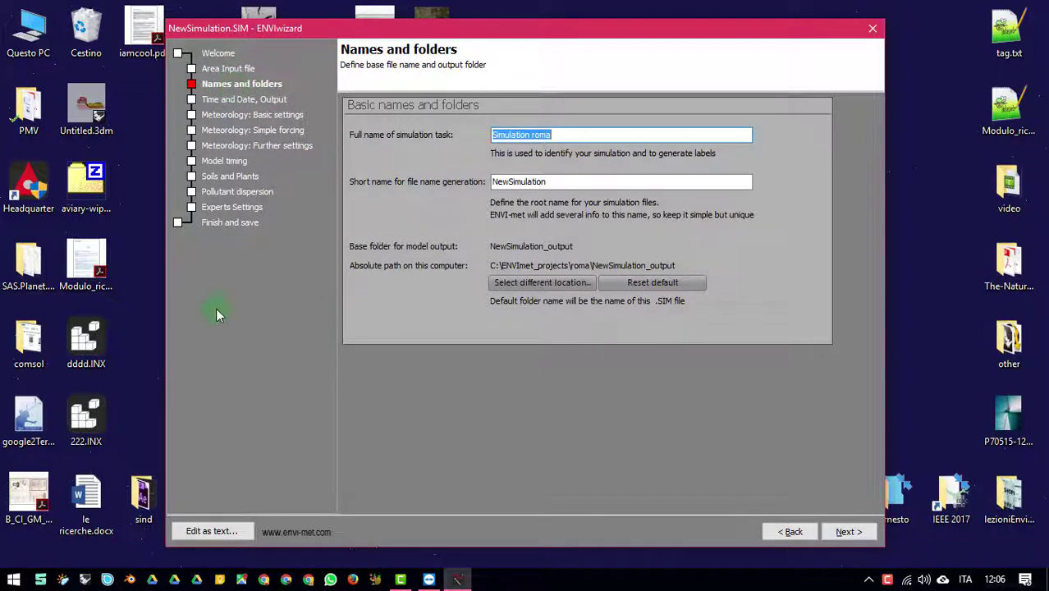
pyautogui.click(238, 121)
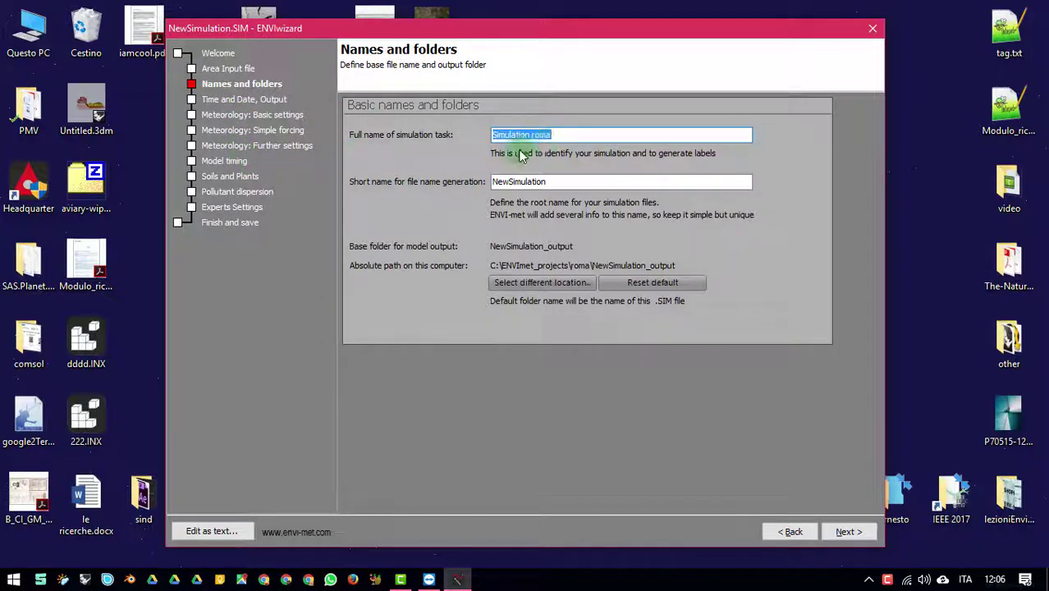
pyautogui.doubleClick(563, 181)
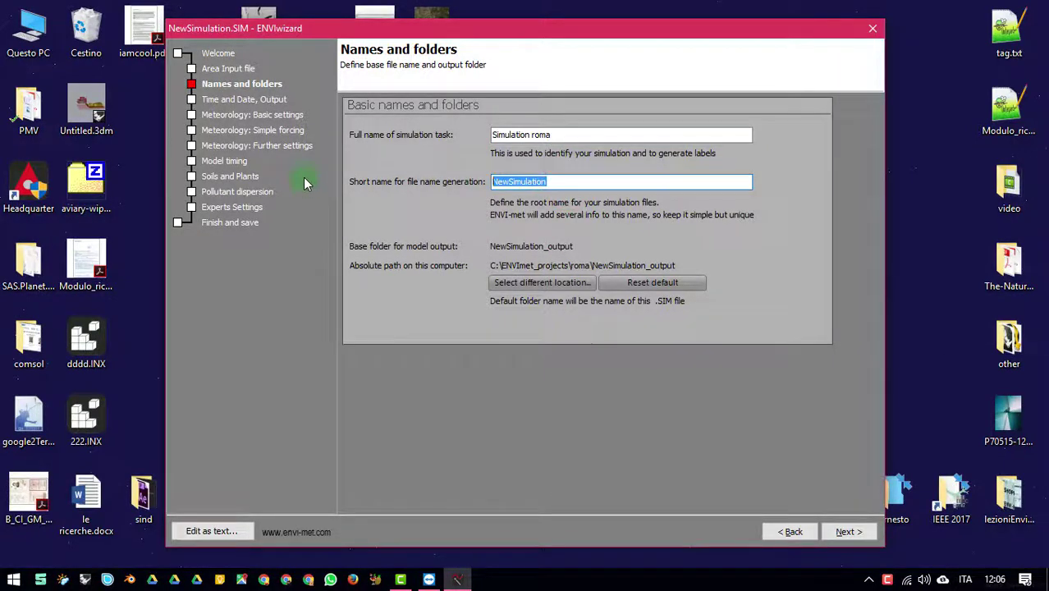
pyautogui.write('nome')
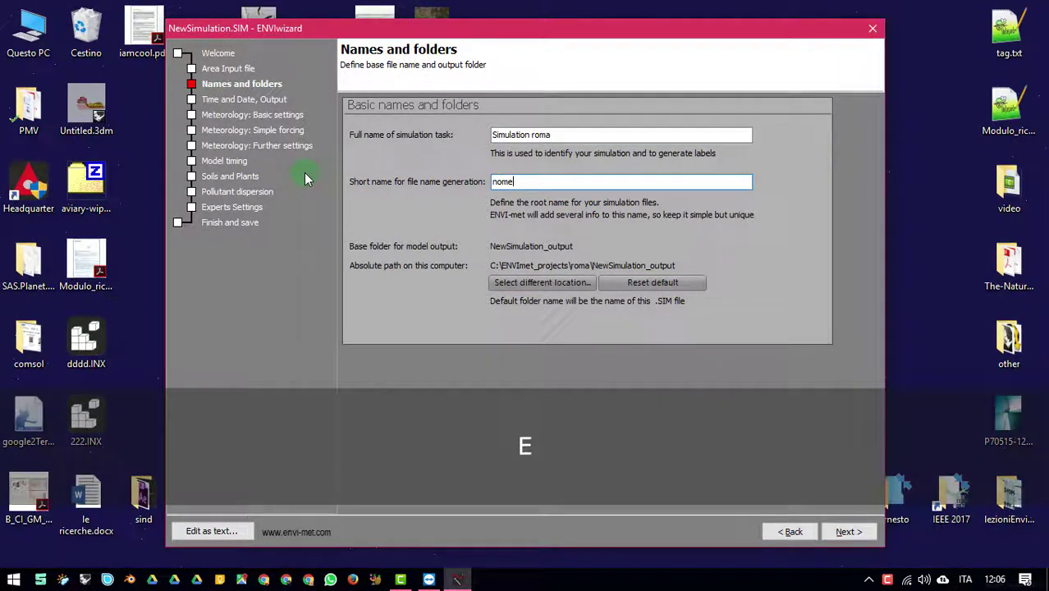
pyautogui.write('_file')
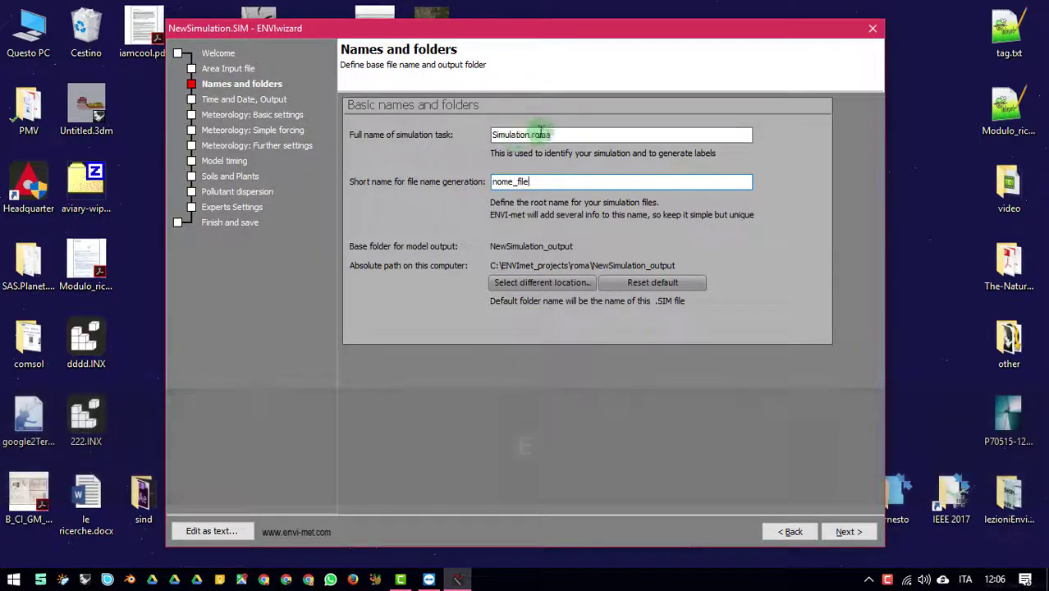
# Step: Set the full name of the simulation task to nome_simulazione
pyautogui.moveTo(566, 134); pyautogui.dragTo(345, 109)
pyautogui.write('nome_')
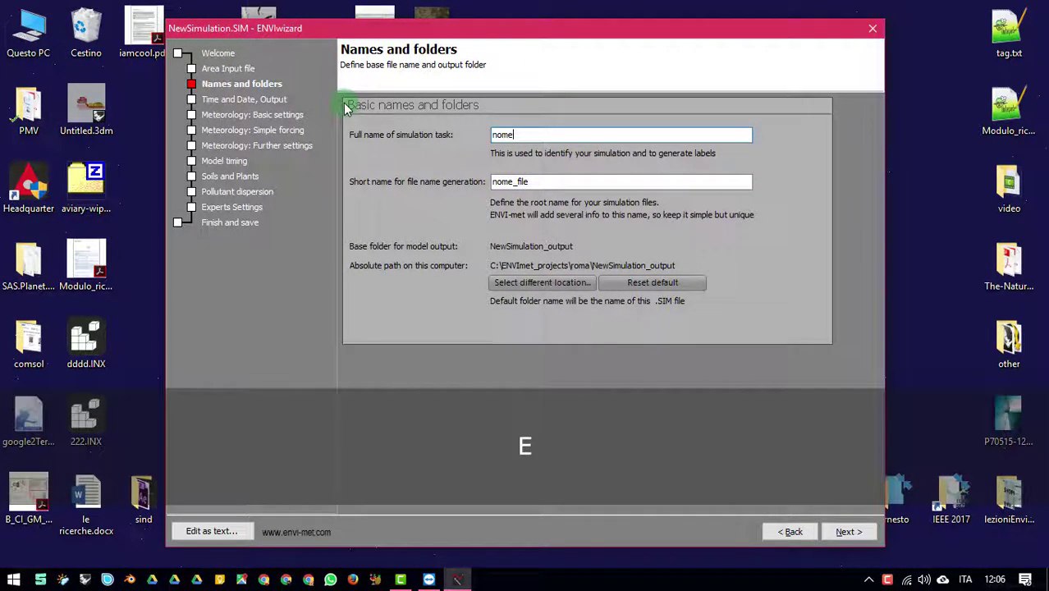
pyautogui.press('BackSpace')
pyautogui.write('_simu')
pyautogui.write('lazione')
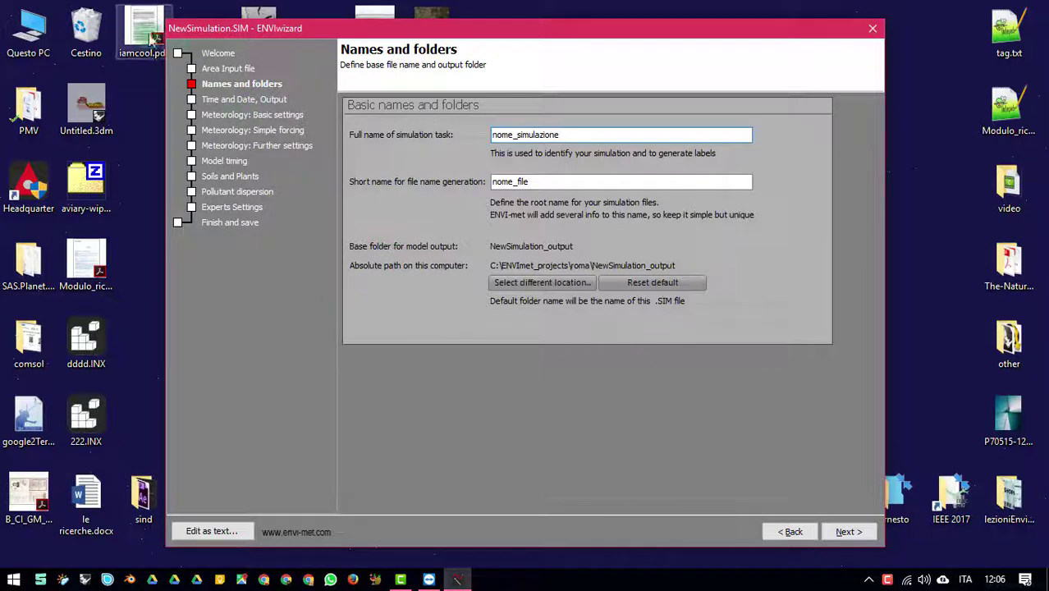
# Step: Set the model run's start time to 06:00:00 and select the total simulation time value
pyautogui.click(251, 99)
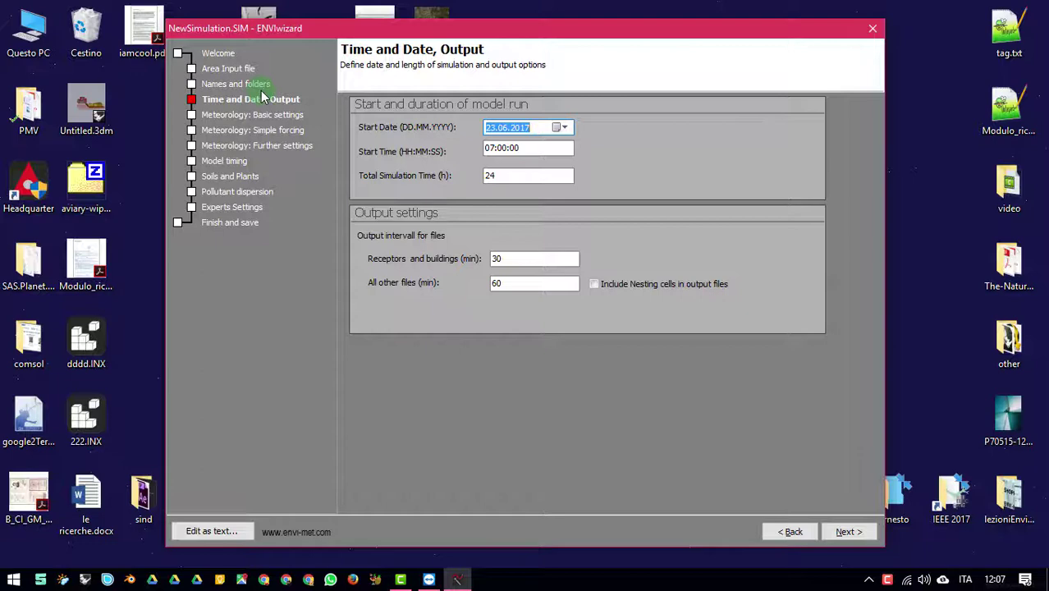
pyautogui.click(492, 148)
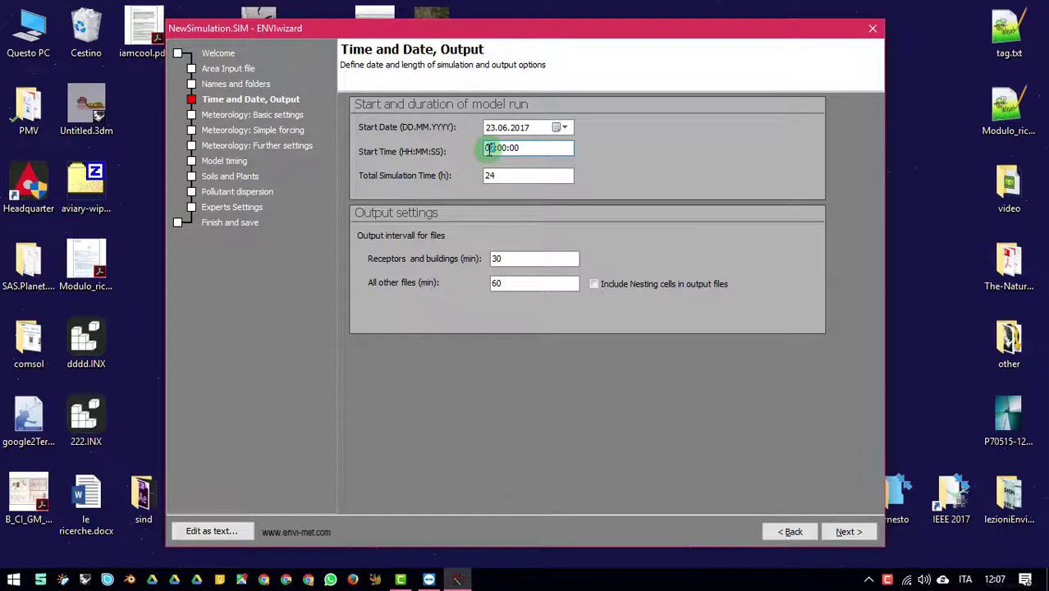
pyautogui.write('6')
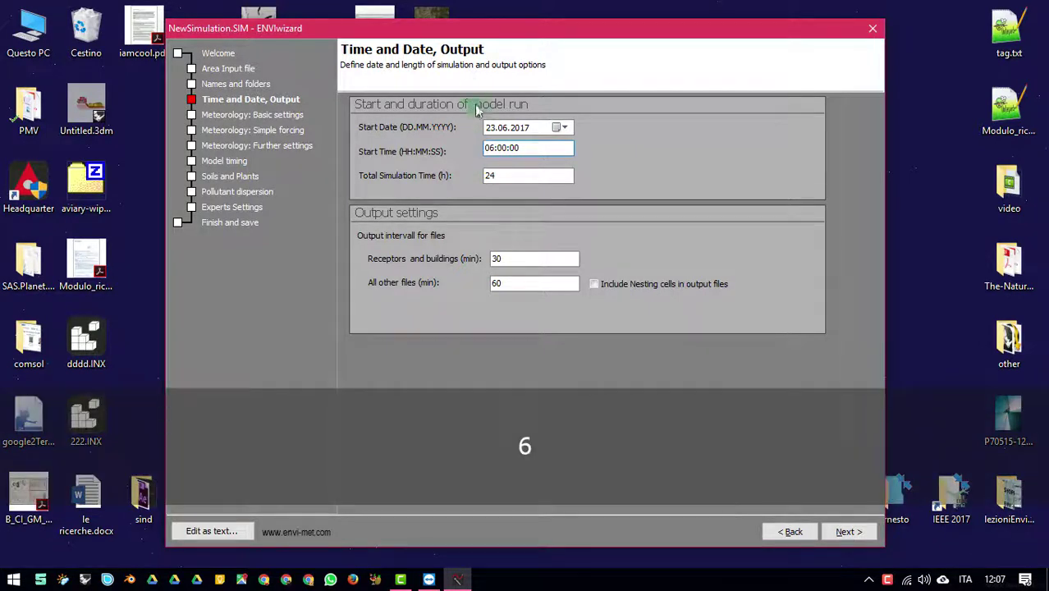
pyautogui.click(510, 175)
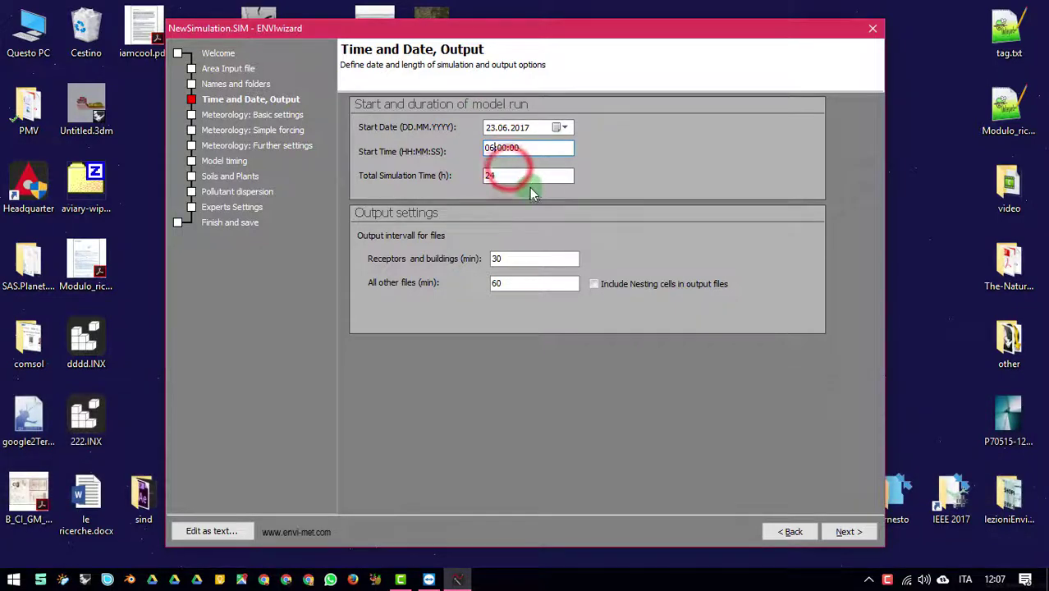
pyautogui.moveTo(529, 175); pyautogui.dragTo(445, 172)
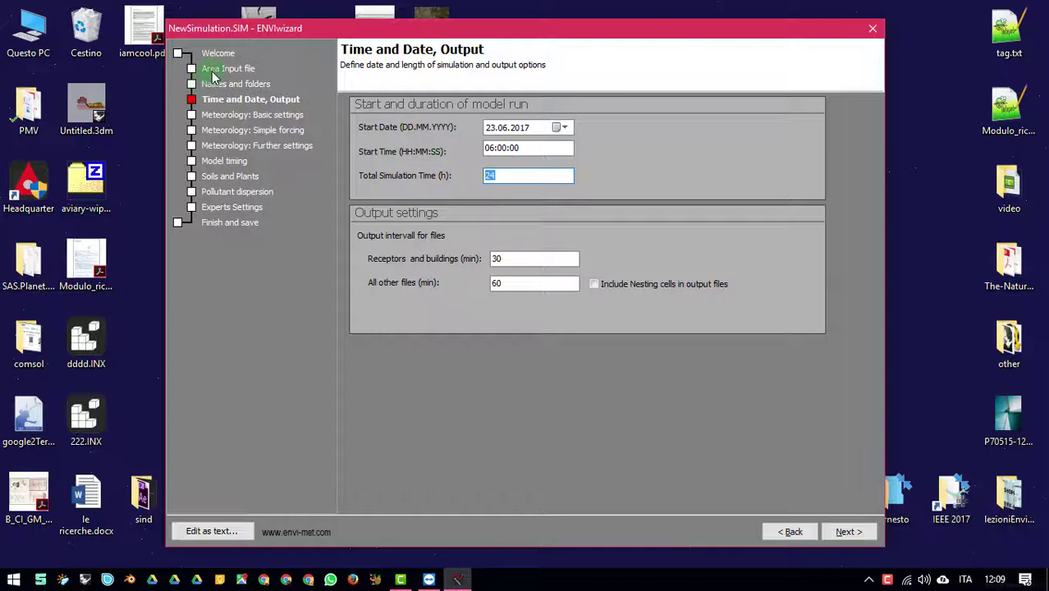
# Step: Set the wind speed measured at 10 m height to 2.5 m/s in the basic meteorology settings
pyautogui.click(238, 115)
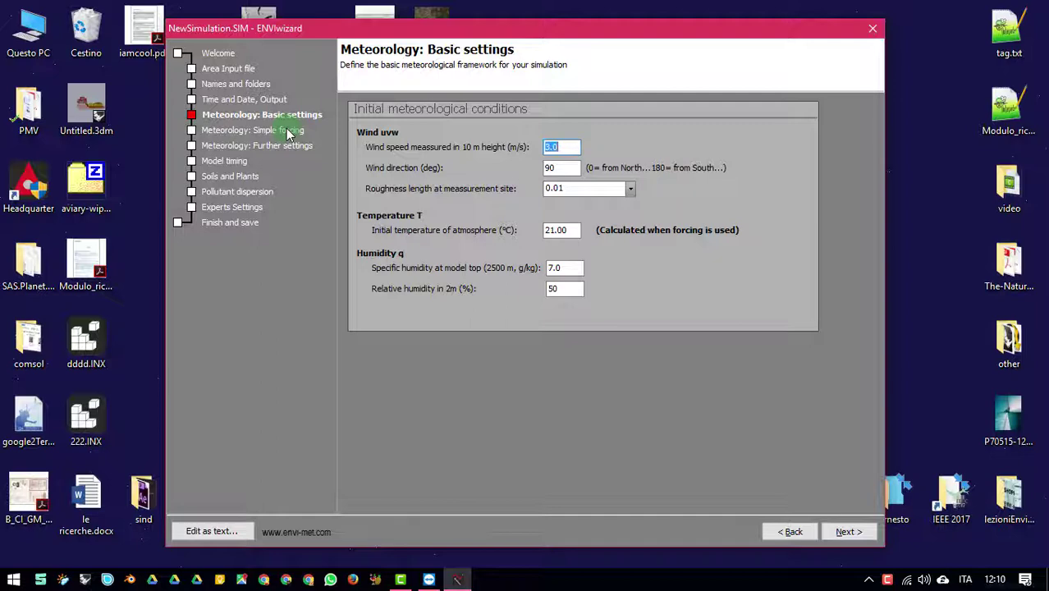
pyautogui.write('2.5')
# Step: Switch to Chrome and close the humanui search tab and the Human UI Food4Rhino tab
pyautogui.click(263, 580)
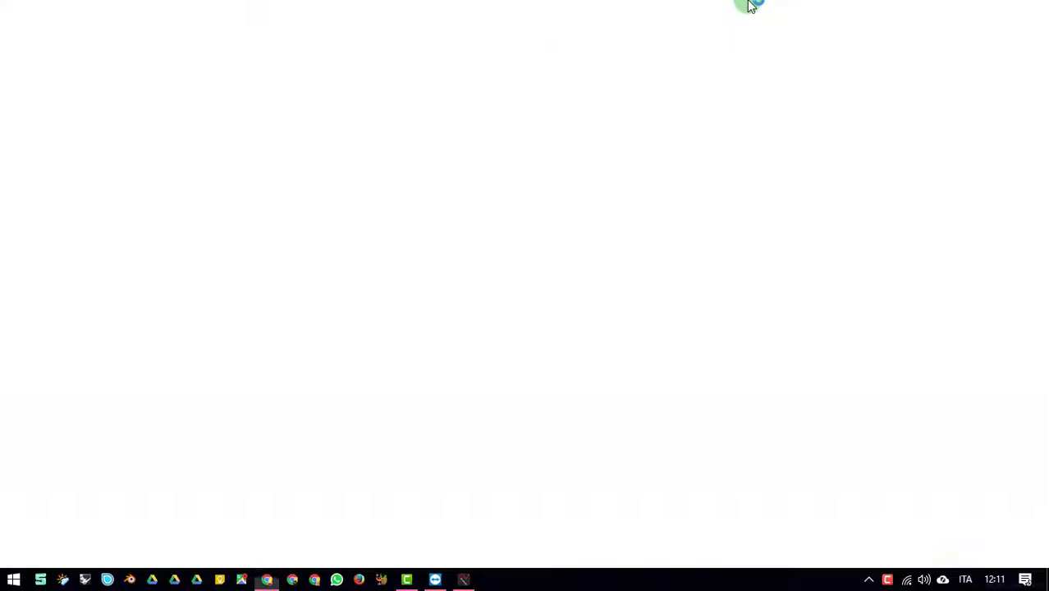
pyautogui.click(747, 66)
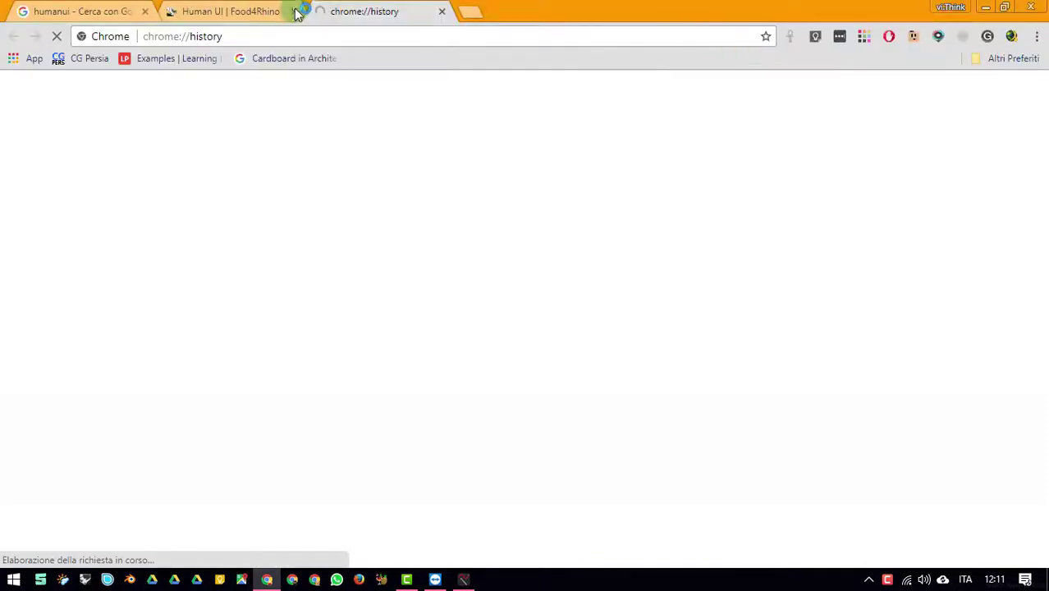
pyautogui.click(293, 12)
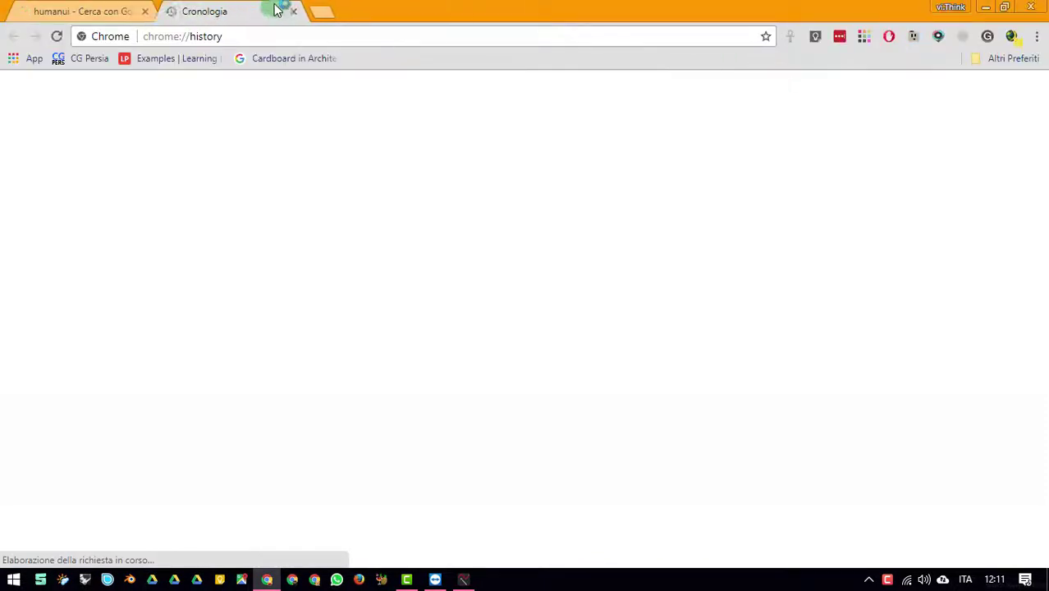
pyautogui.click(144, 10)
# Step: Search Google for "4 nodi in m/s" to convert the wind speed from knots to metres per second
pyautogui.click(205, 35)
pyautogui.write('2.5')
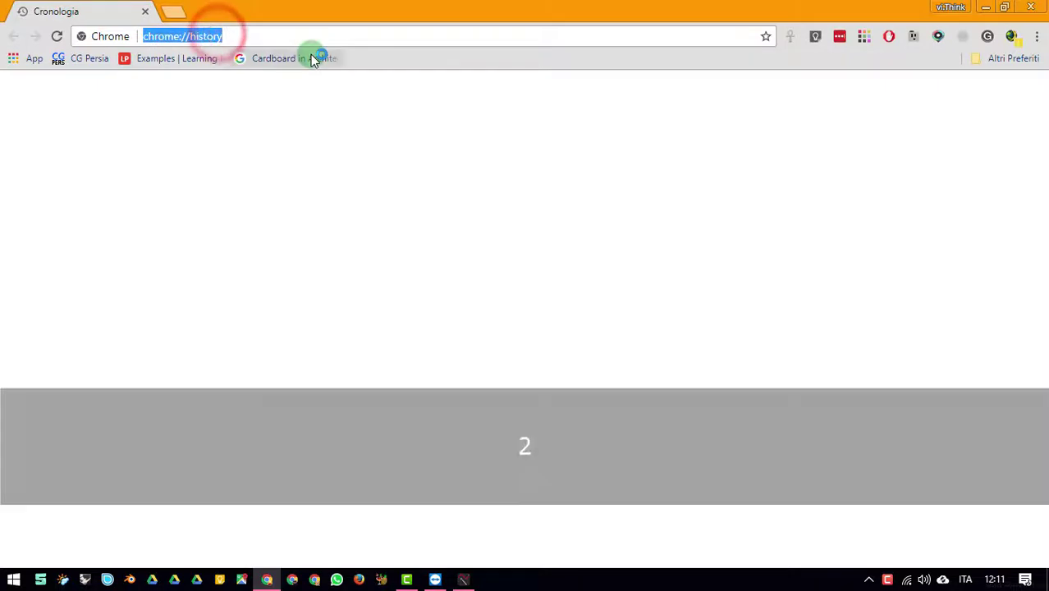
pyautogui.press('BackSpace')
pyautogui.press('BackSpace')
pyautogui.press('BackSpace')
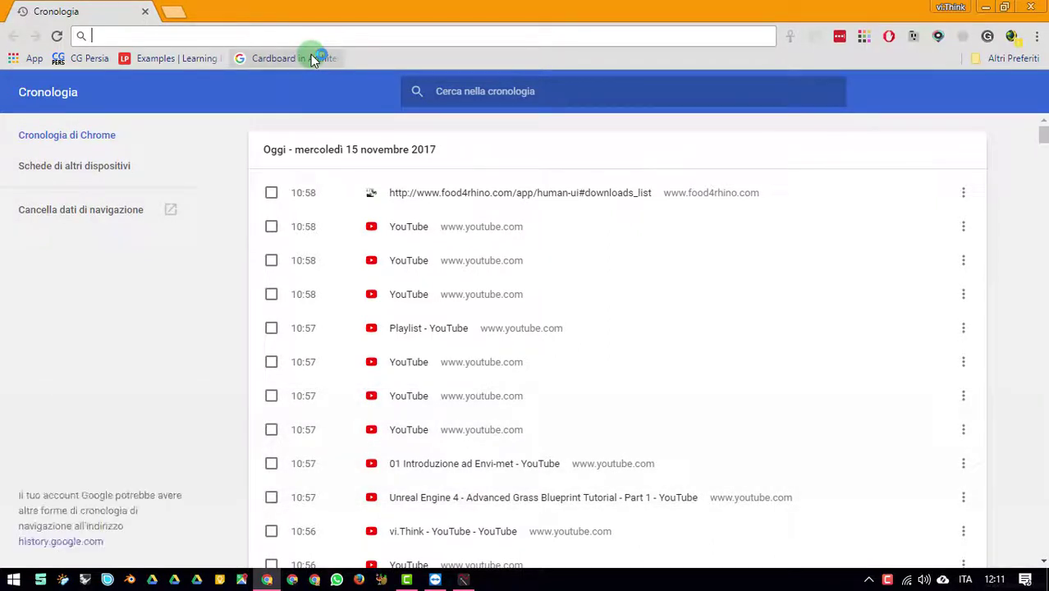
pyautogui.write('4 no')
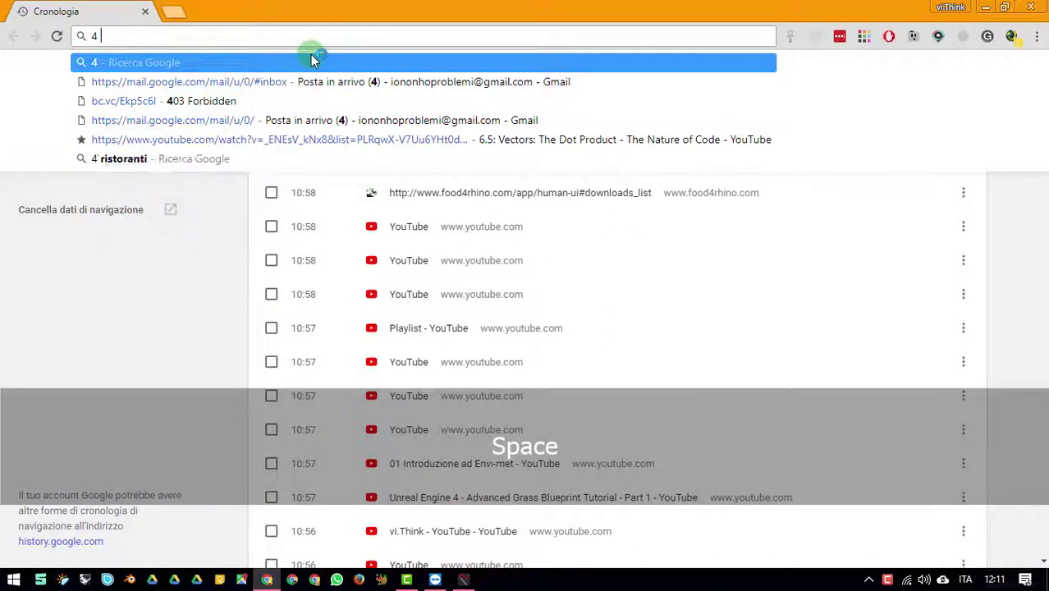
pyautogui.write('di in m')
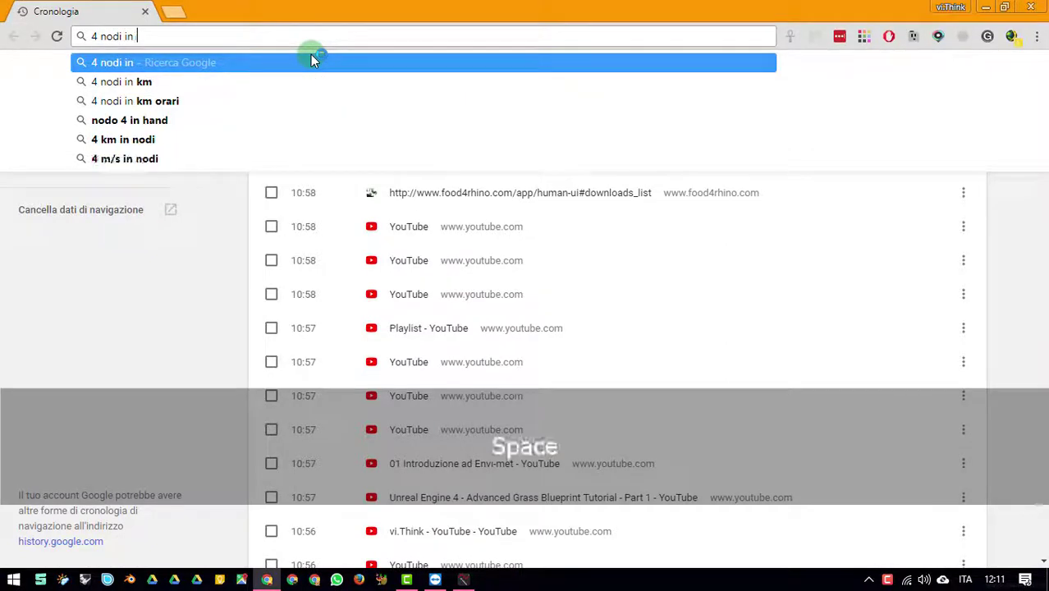
pyautogui.write('/s')
pyautogui.press('Return')
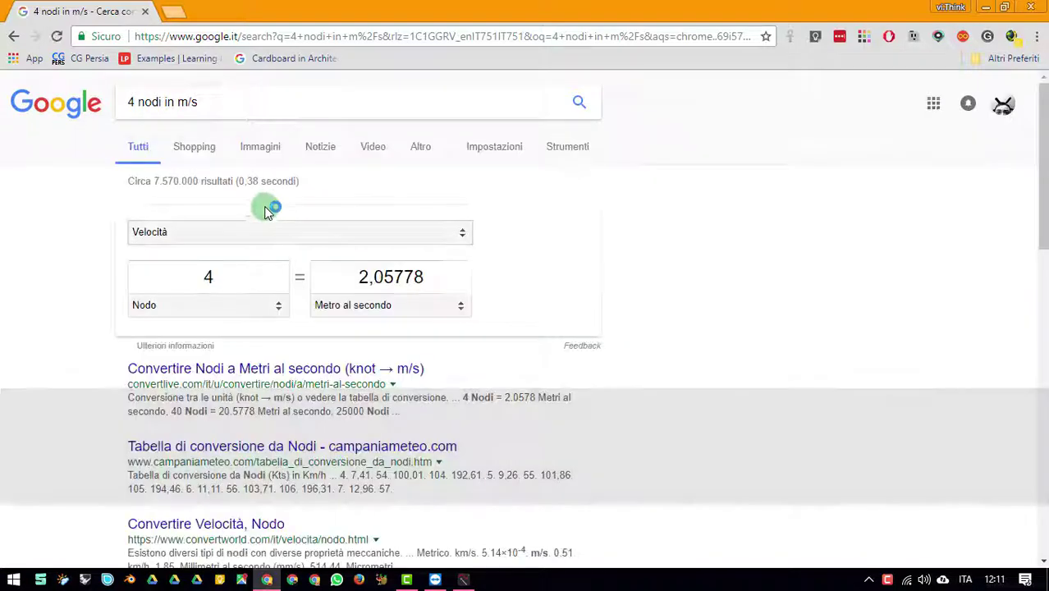
pyautogui.click(228, 271)
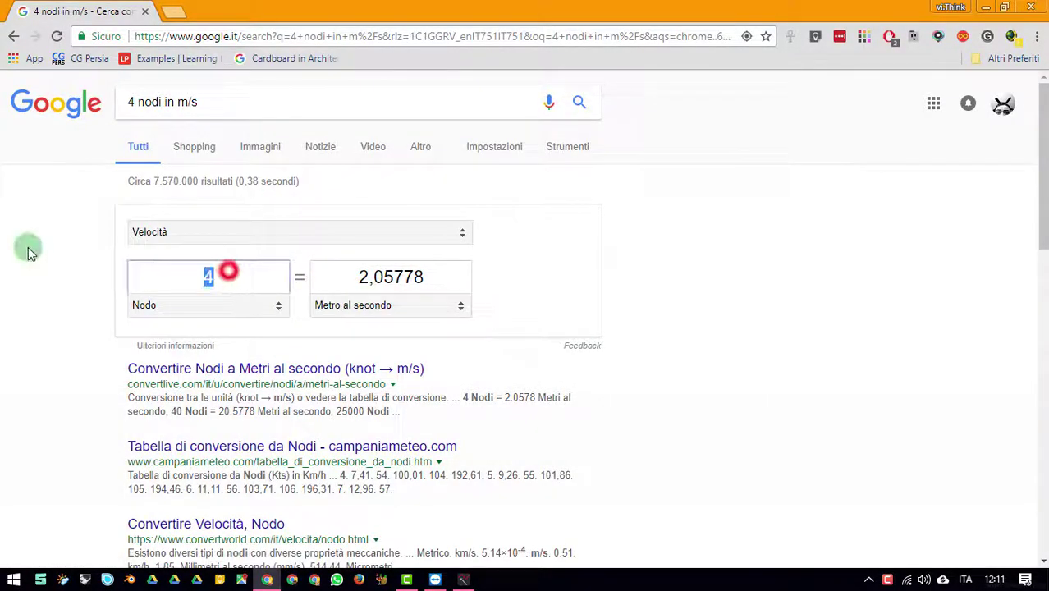
pyautogui.click(444, 273)
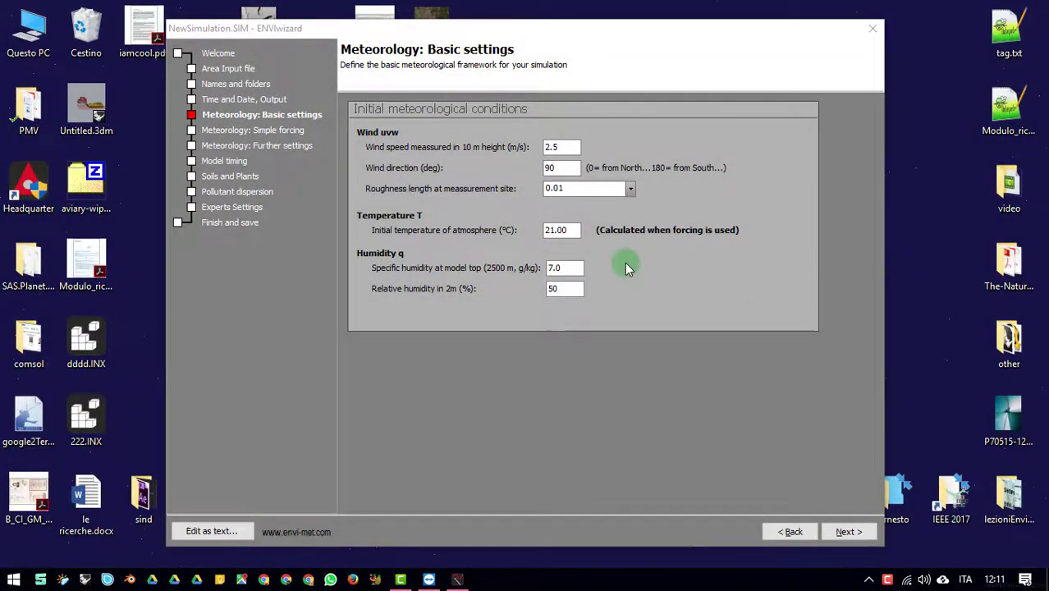
# Step: Switch back to ENVIwizard and inspect the wind direction and initial atmosphere temperature in the basic meteorology settings
pyautogui.doubleClick(570, 168)
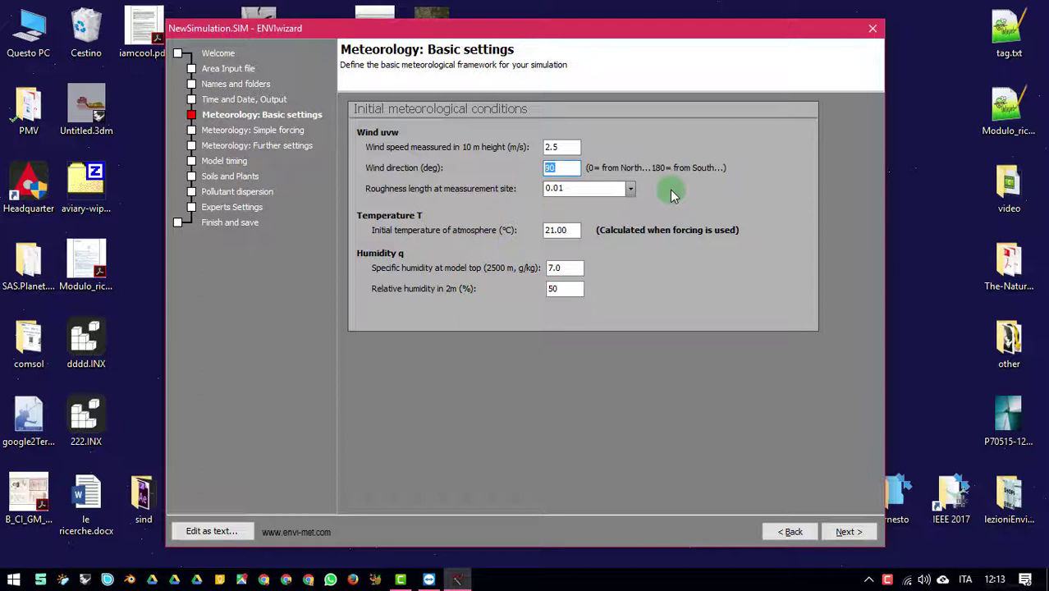
pyautogui.doubleClick(556, 168)
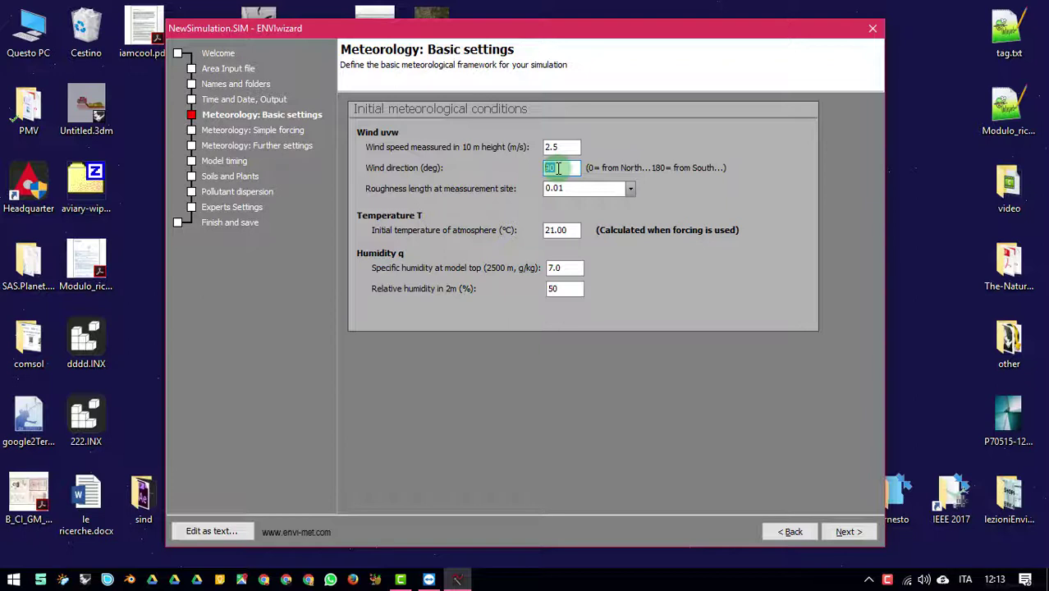
pyautogui.click(554, 234)
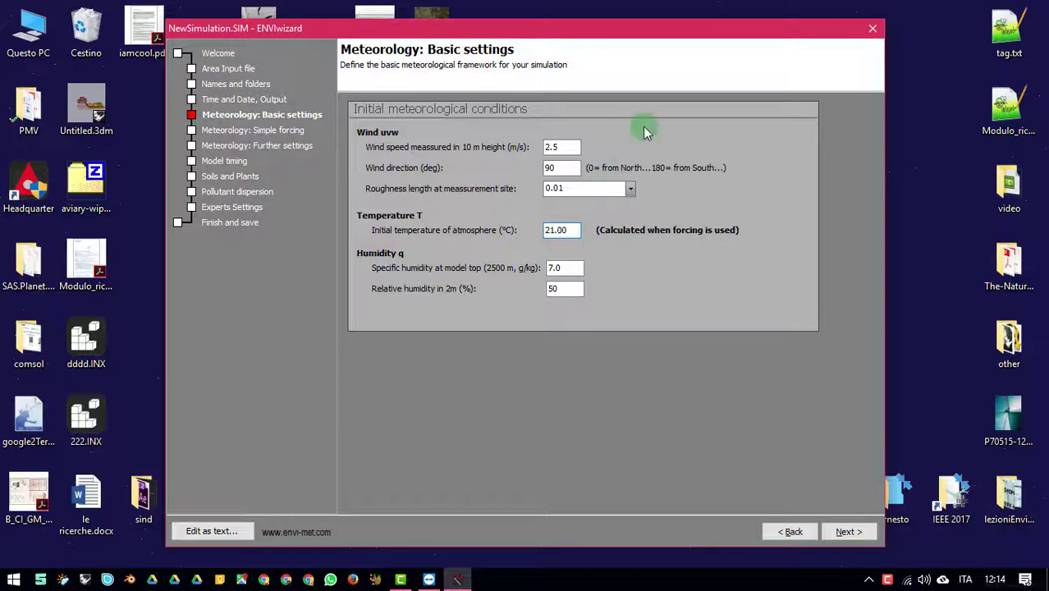
# Step: Activate Force Temperature and Humidity in the simple forcing settings
pyautogui.click(237, 132)
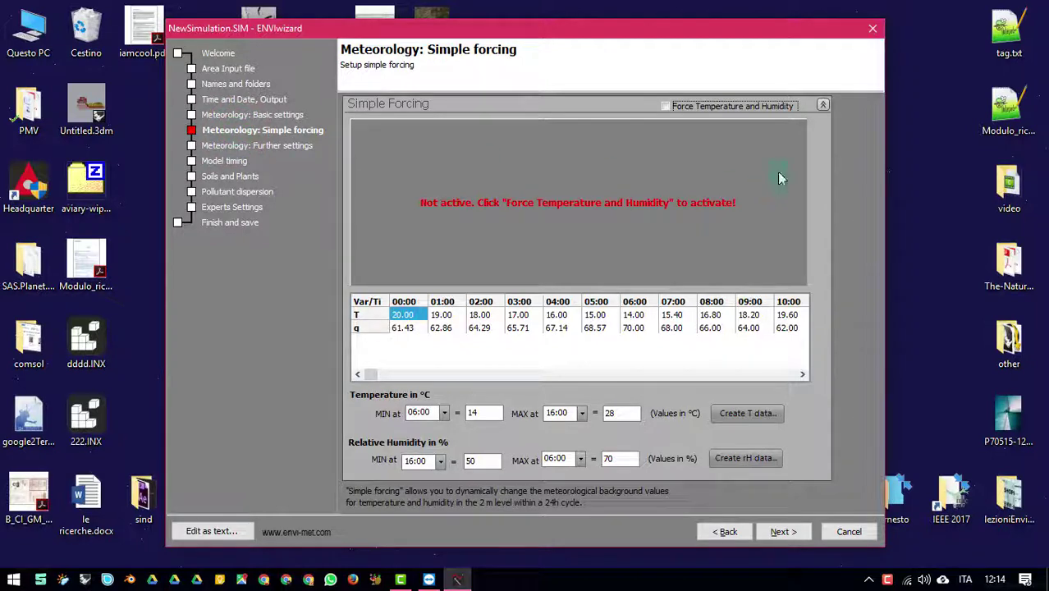
pyautogui.click(672, 107)
pyautogui.click(678, 59)
pyautogui.click(714, 106)
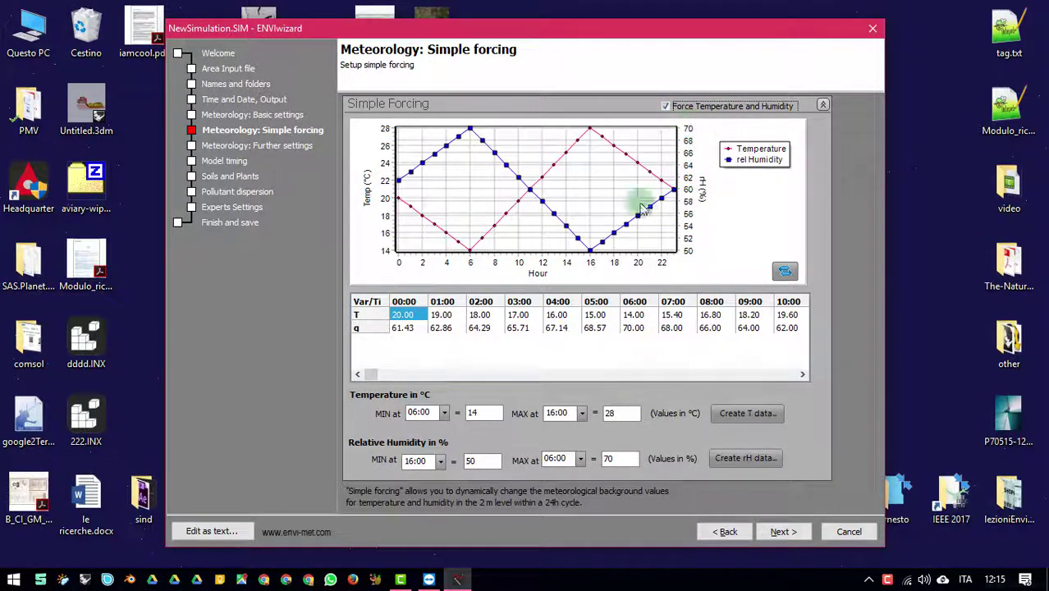
# Step: Set the hourly forcing temperatures to 22 at 00:00, 23 at 01:00 and 12 at 02:00
pyautogui.press('2')
pyautogui.click(404, 317)
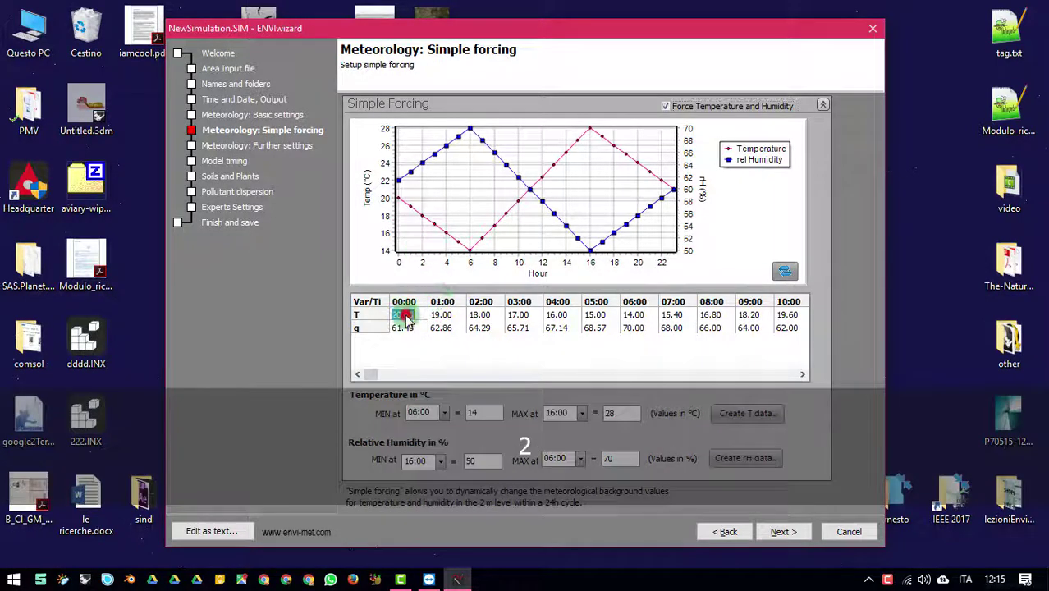
pyautogui.write('22')
pyautogui.click(448, 320)
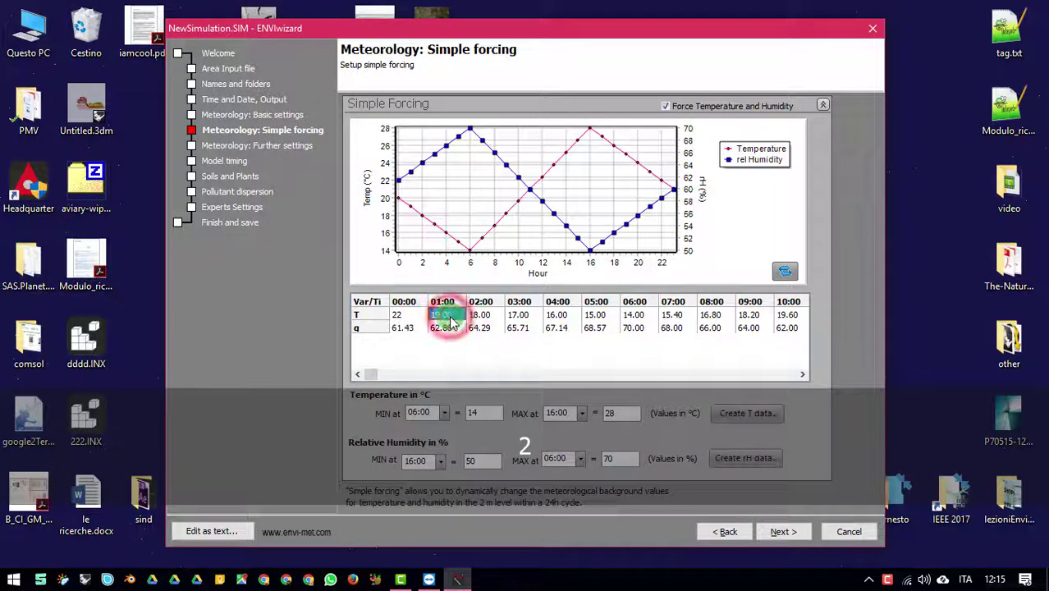
pyautogui.write('23')
pyautogui.click(496, 317)
pyautogui.write('12')
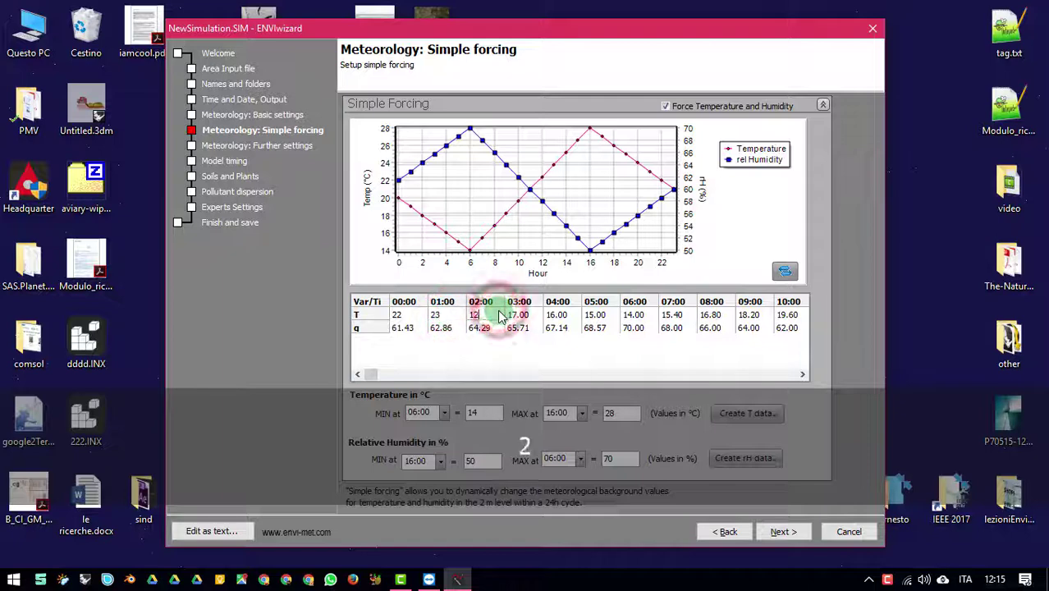
# Step: Set the hourly forcing temperatures to 34 at 03:00, 45 at 04:00 and 33 at 05:00
pyautogui.click(525, 316)
pyautogui.write('34')
pyautogui.click(566, 316)
pyautogui.write('4')
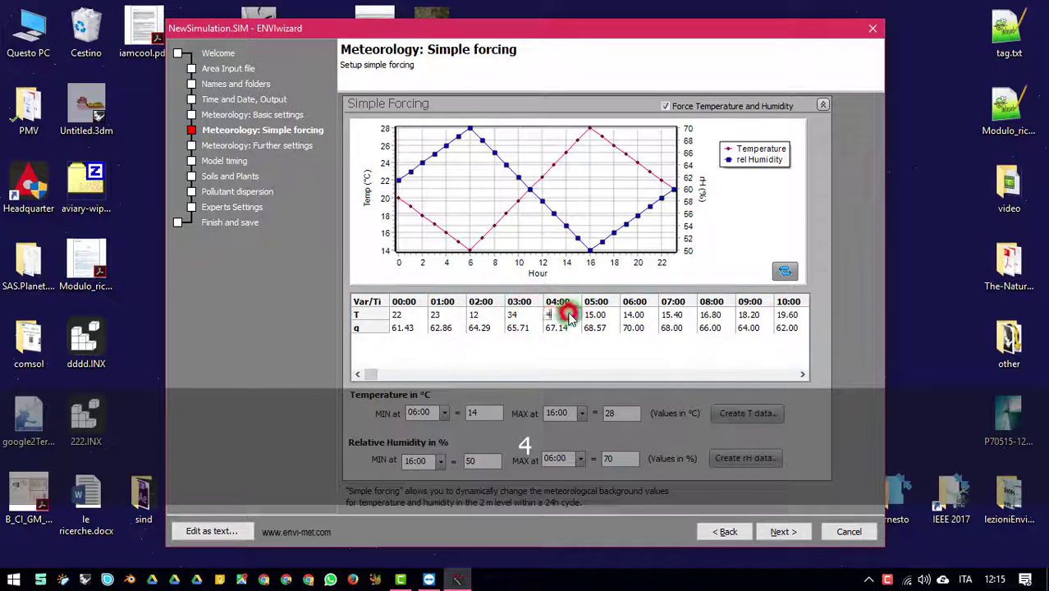
pyautogui.write('5')
pyautogui.click(593, 317)
pyautogui.write('323')
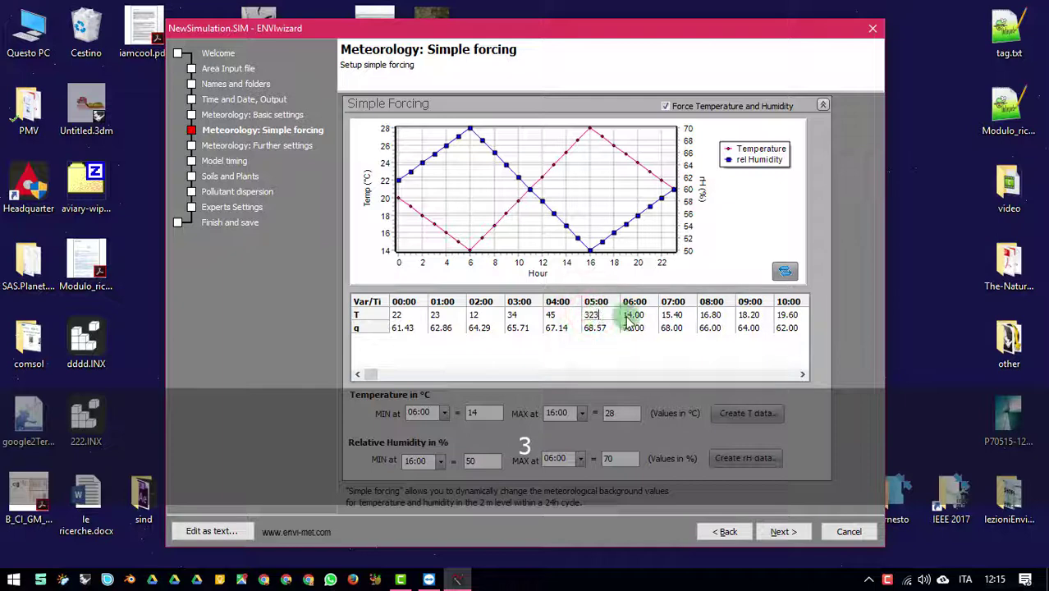
pyautogui.click(597, 316)
pyautogui.write('33')
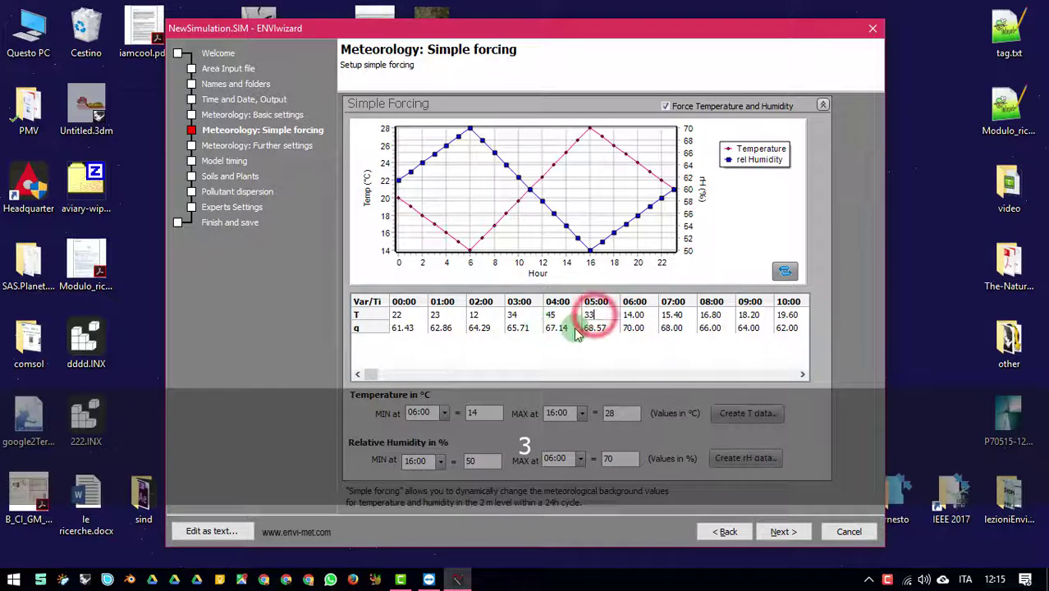
# Step: Set the hourly forcing temperatures at 06:00 and 07:00 to 6
pyautogui.click(640, 319)
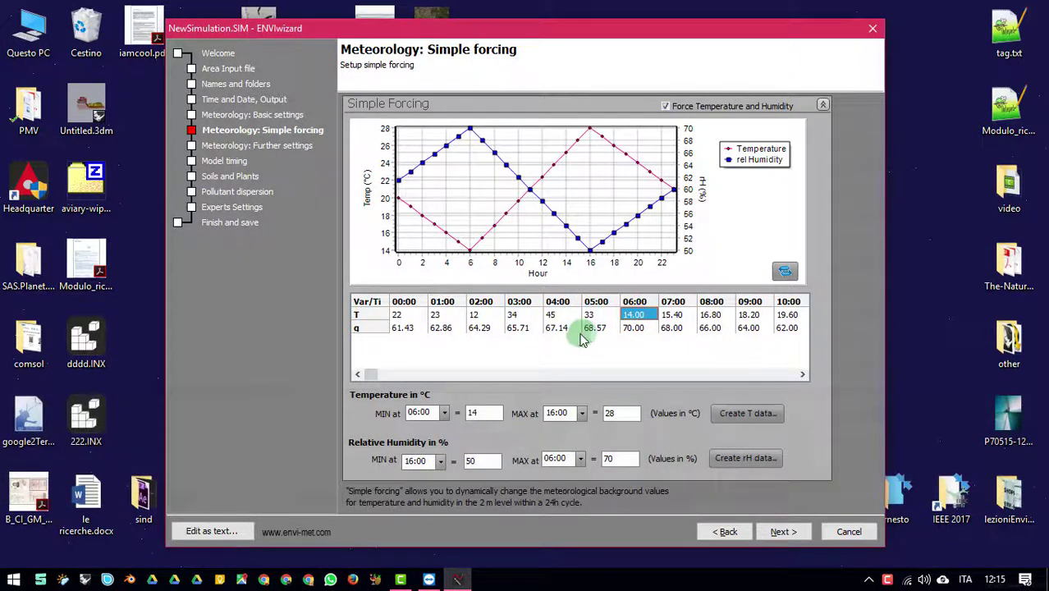
pyautogui.click(640, 322)
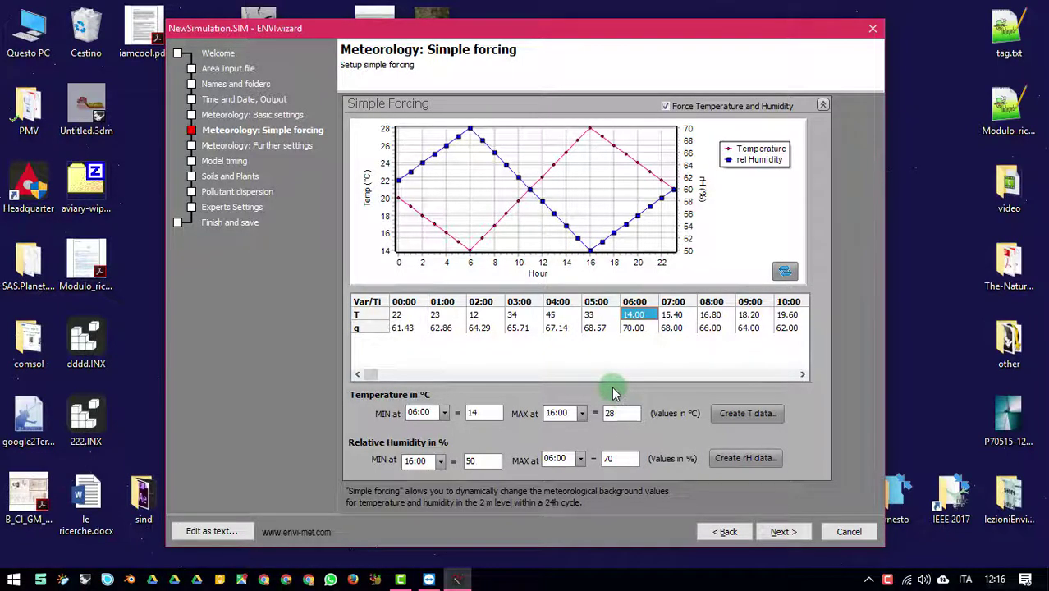
pyautogui.write('6')
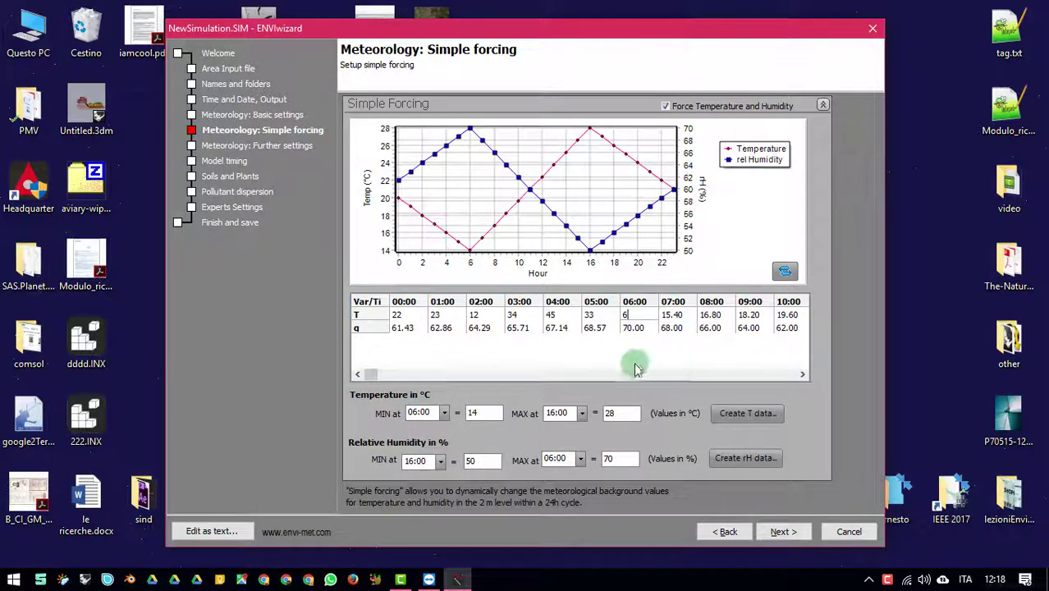
pyautogui.click(673, 314)
pyautogui.write('6')
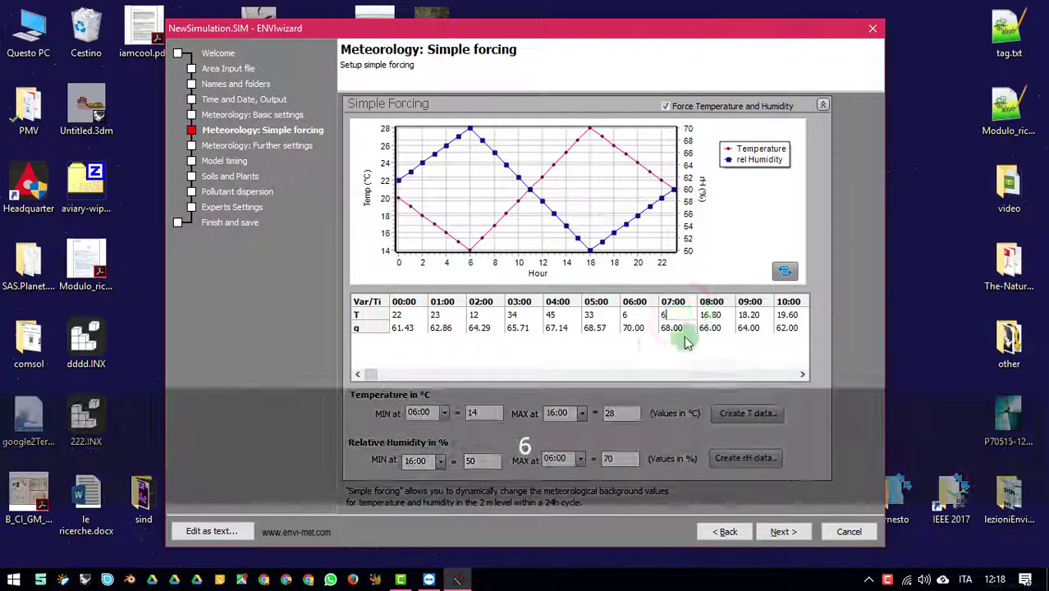
# Step: Set the hourly forcing humidity to 55 at 00:00 and 67 at 01:00
pyautogui.click(399, 326)
pyautogui.press('F3')
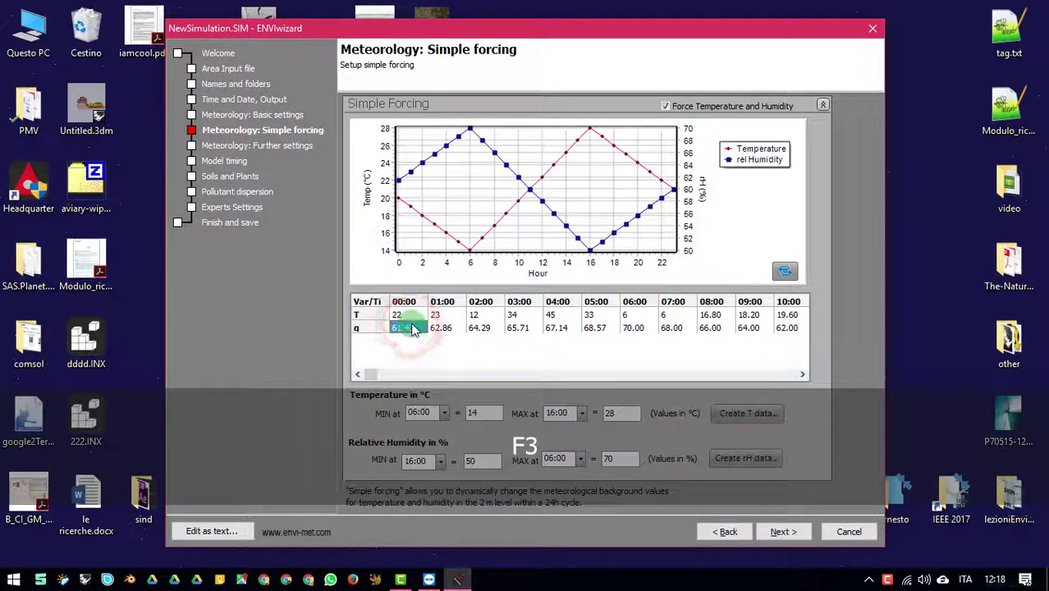
pyautogui.click(400, 327)
pyautogui.click(419, 328)
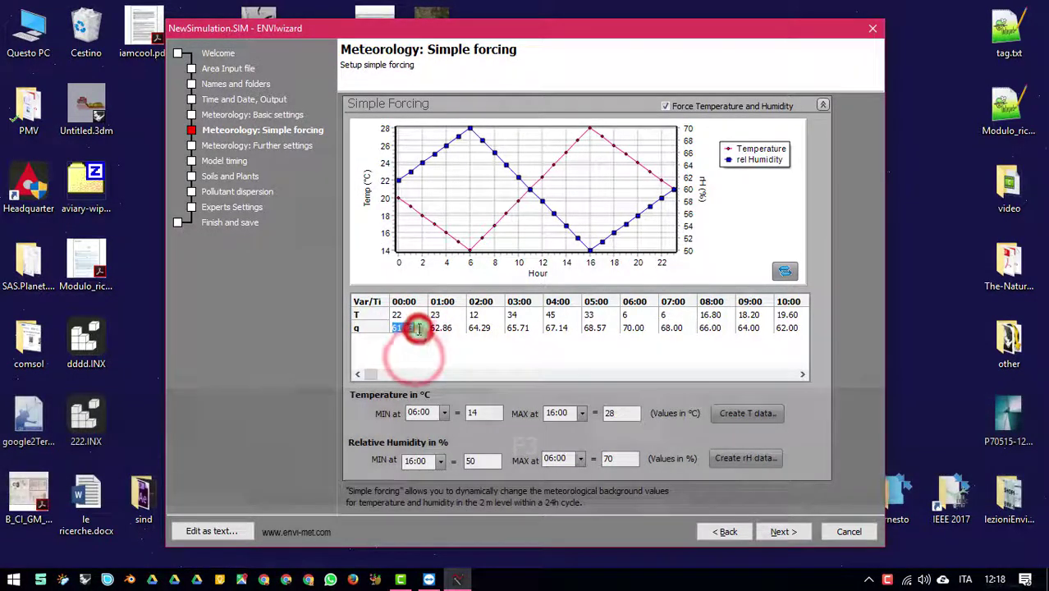
pyautogui.write('55')
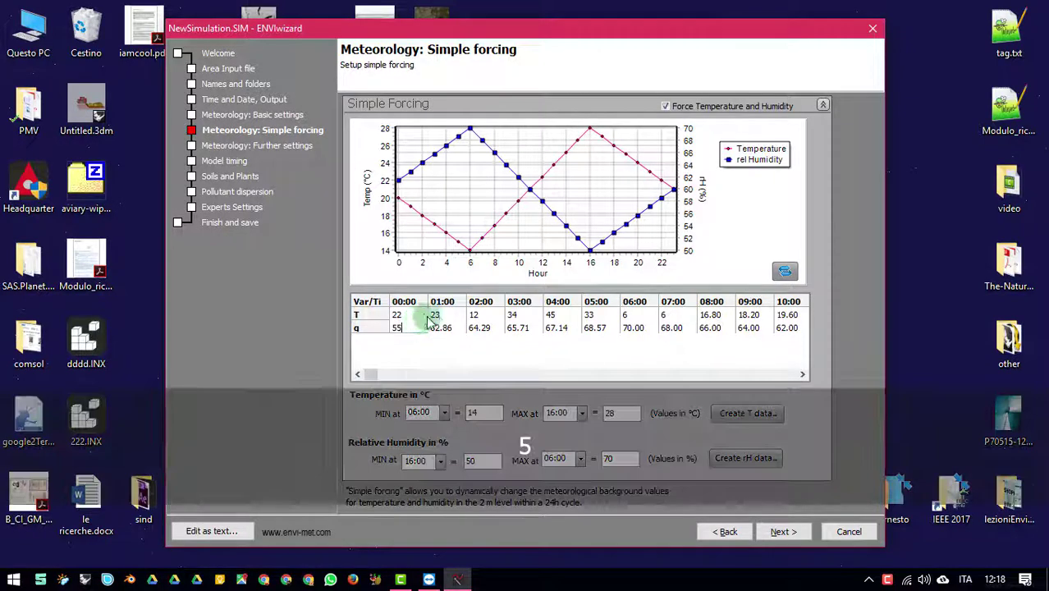
pyautogui.click(433, 328)
pyautogui.write('67')
pyautogui.click(491, 328)
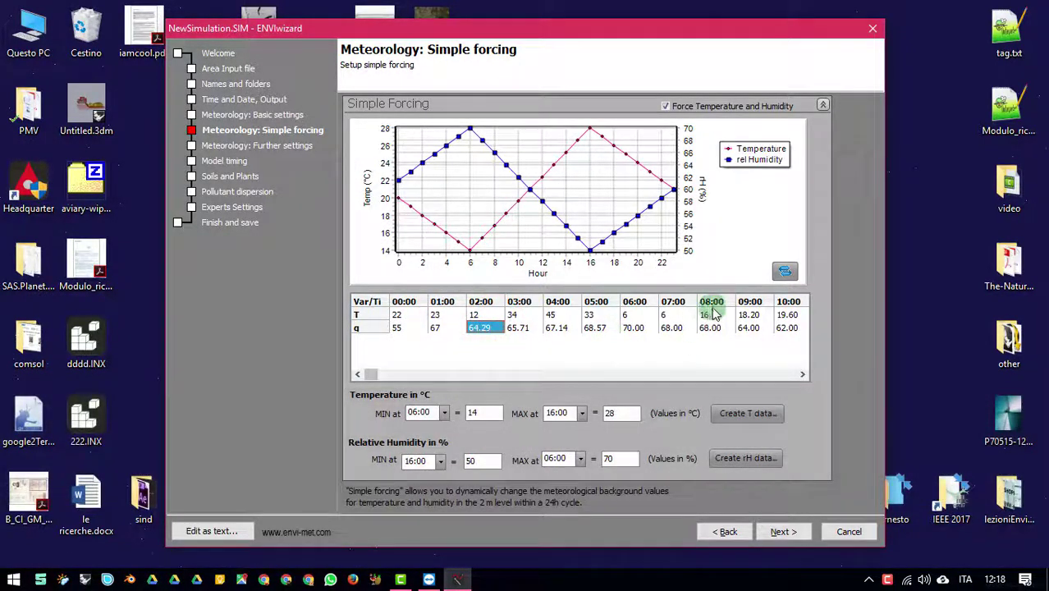
# Step: Refresh the simple forcing chart with the edited hourly temperature and humidity values
pyautogui.click(785, 271)
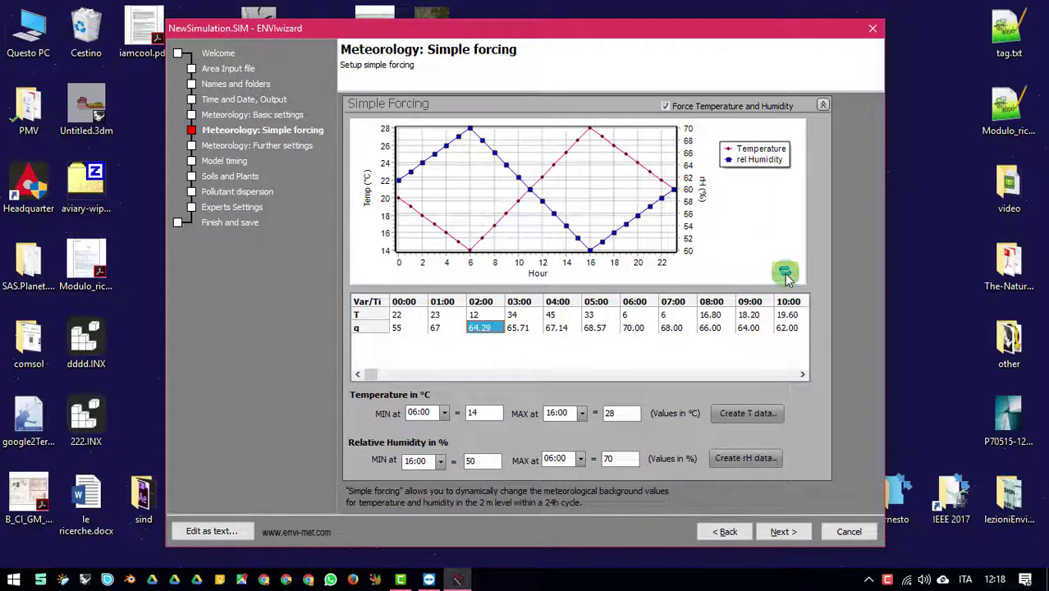
pyautogui.click(787, 278)
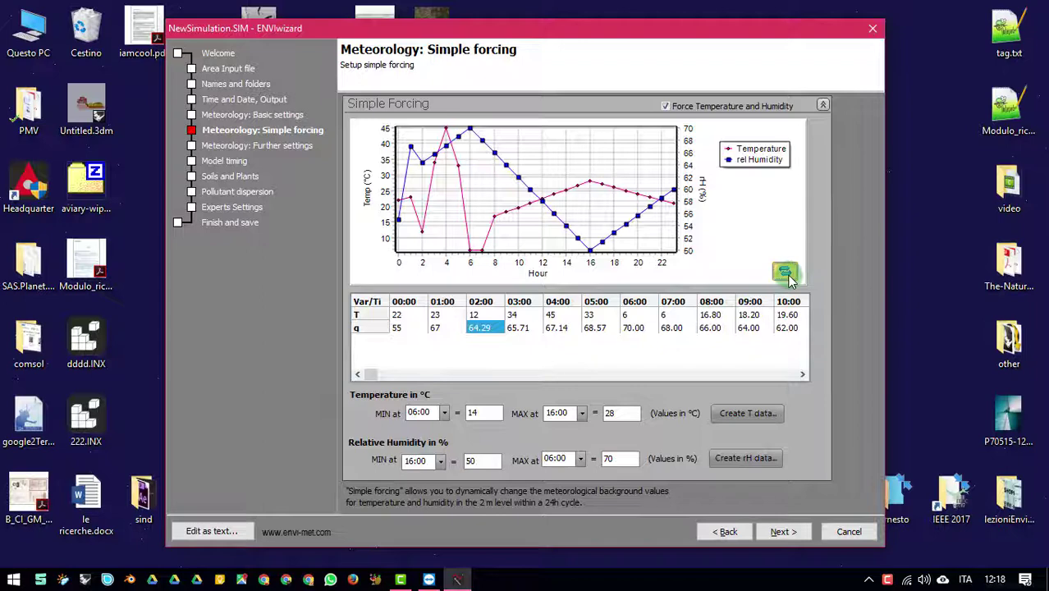
pyautogui.click(789, 280)
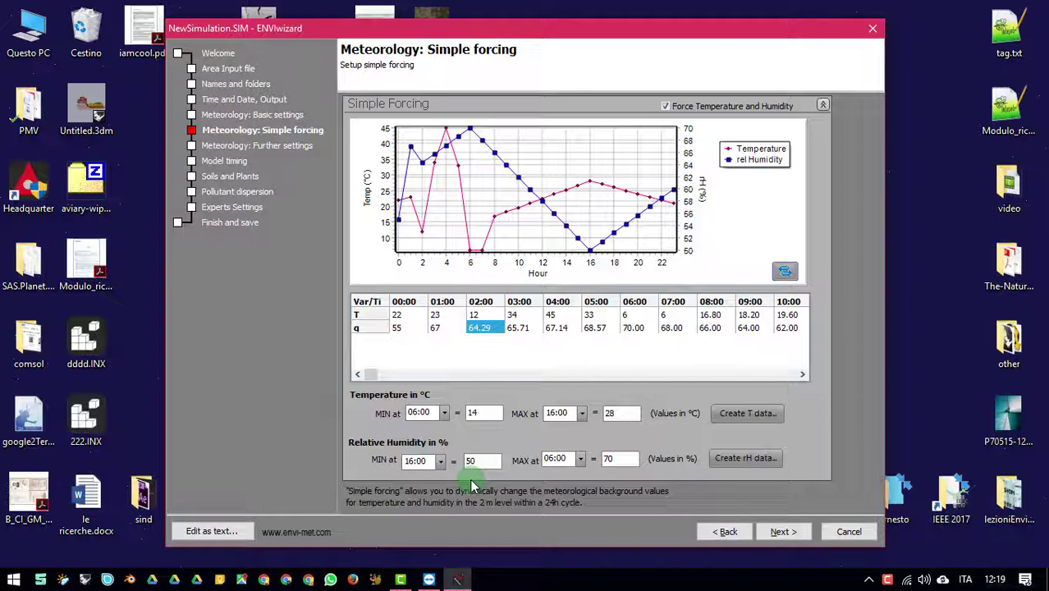
# Step: Review the further meteorology settings and expand the dynamic time step management section of the model timing settings
pyautogui.click(249, 146)
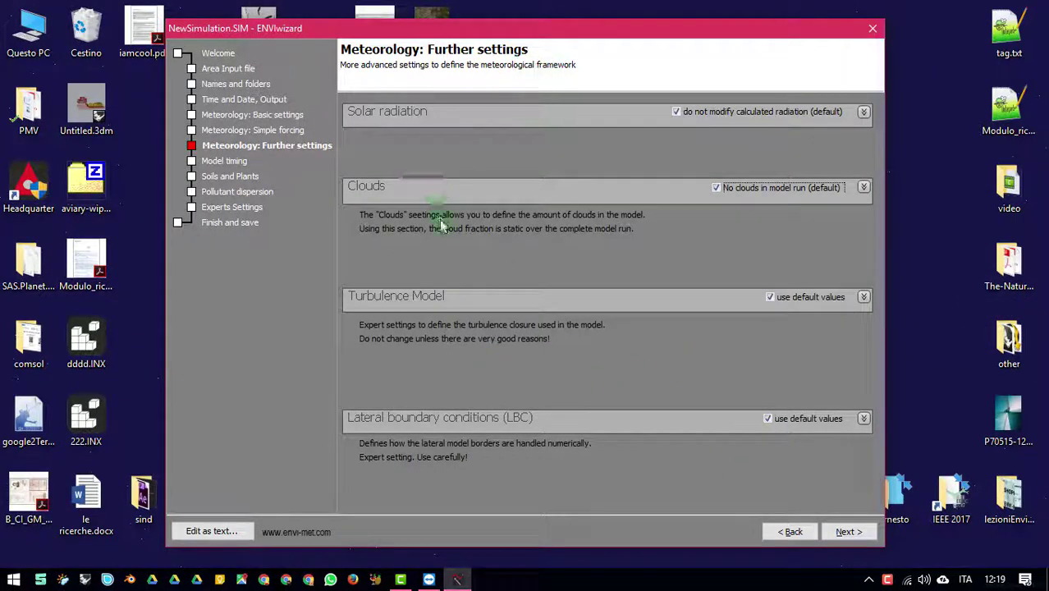
pyautogui.click(227, 161)
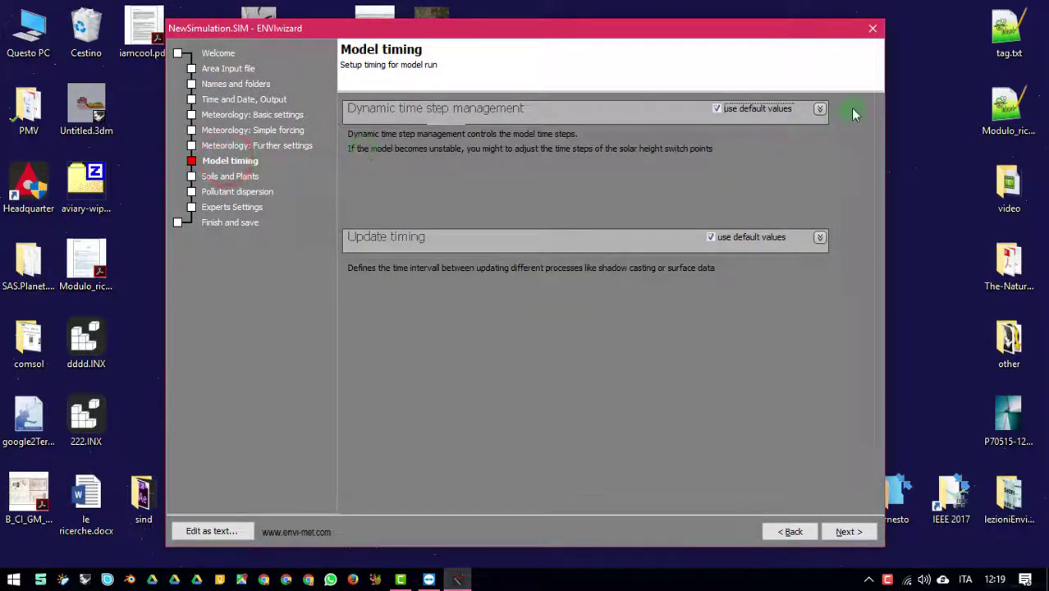
pyautogui.click(819, 108)
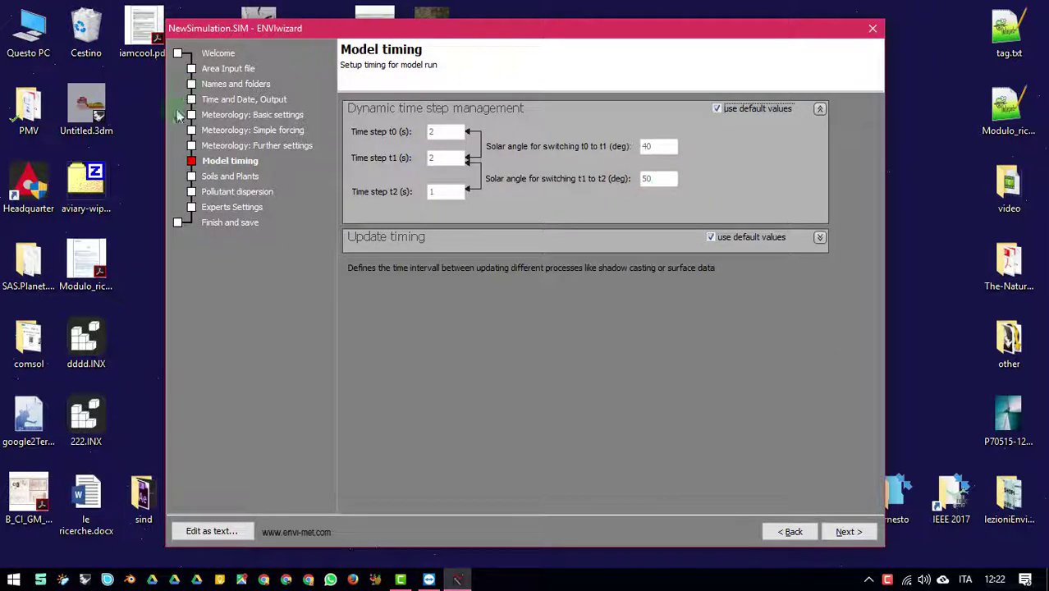
# Step: Review the simulation's soils and plants, pollutant dispersion and experts settings sections
pyautogui.click(210, 176)
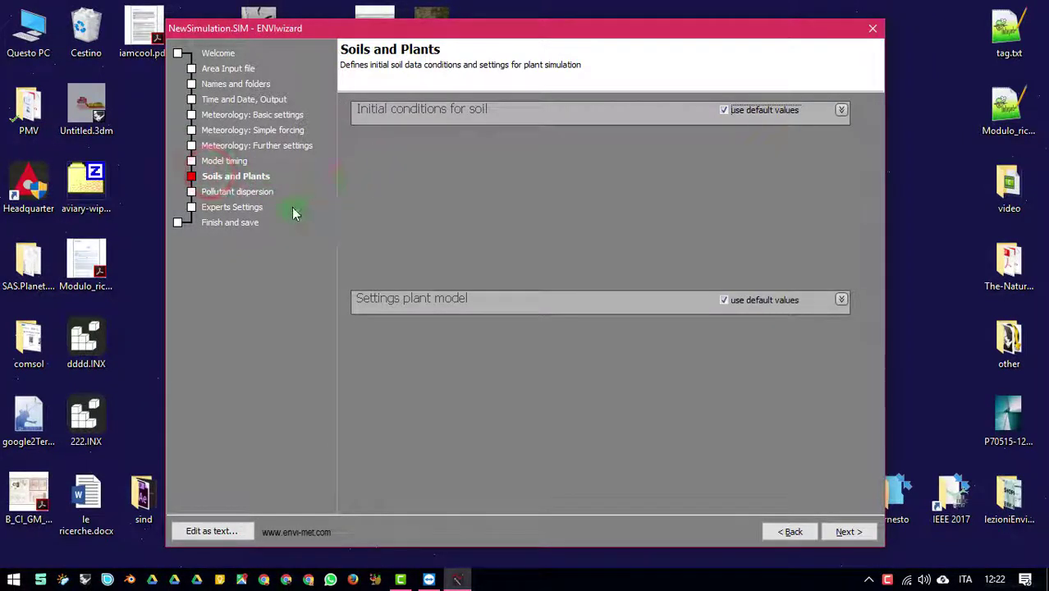
pyautogui.click(240, 189)
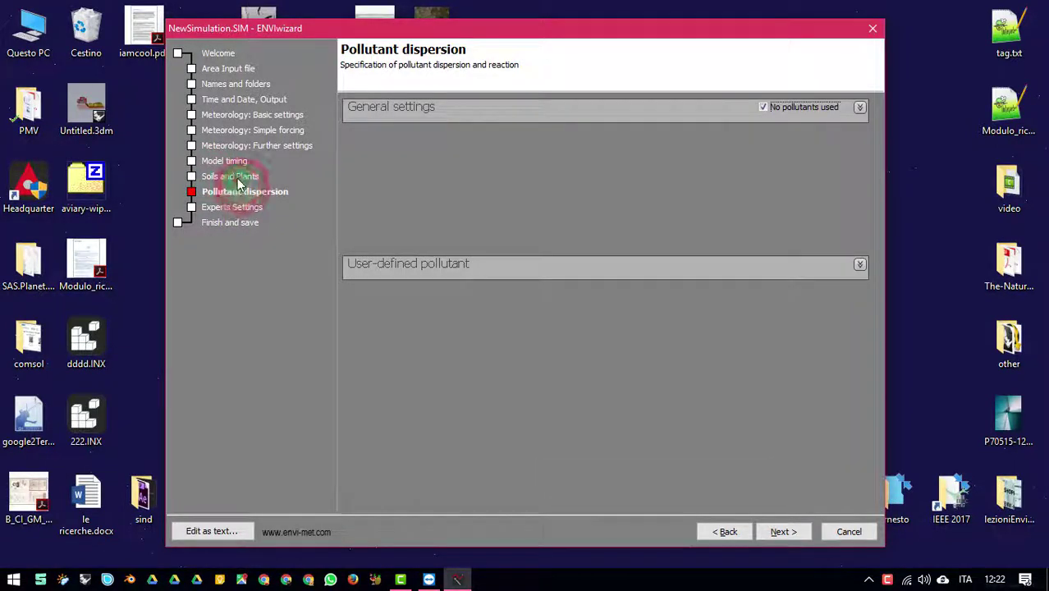
pyautogui.click(238, 180)
pyautogui.click(240, 194)
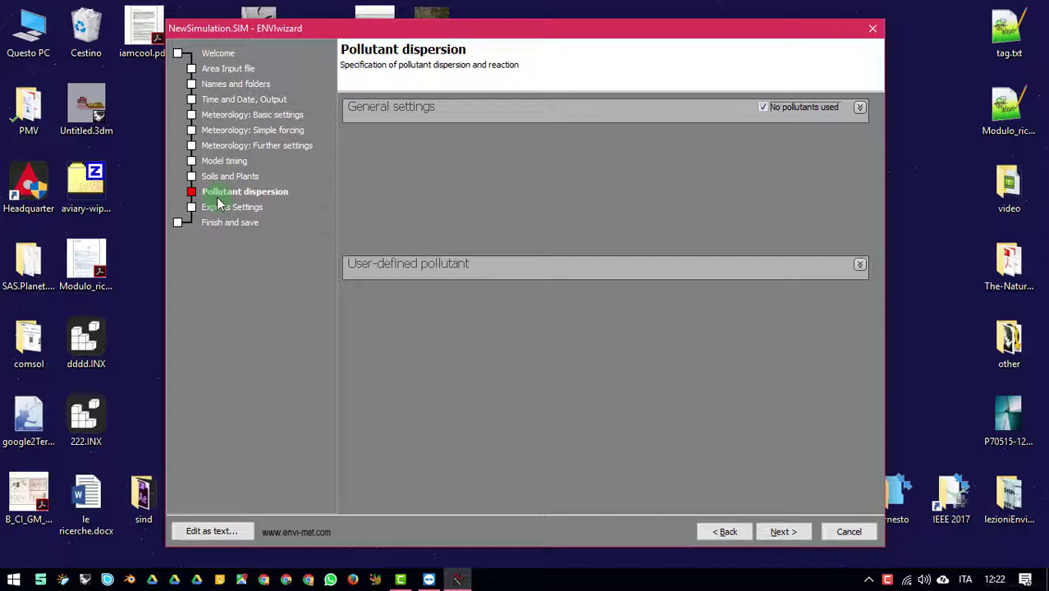
pyautogui.click(260, 196)
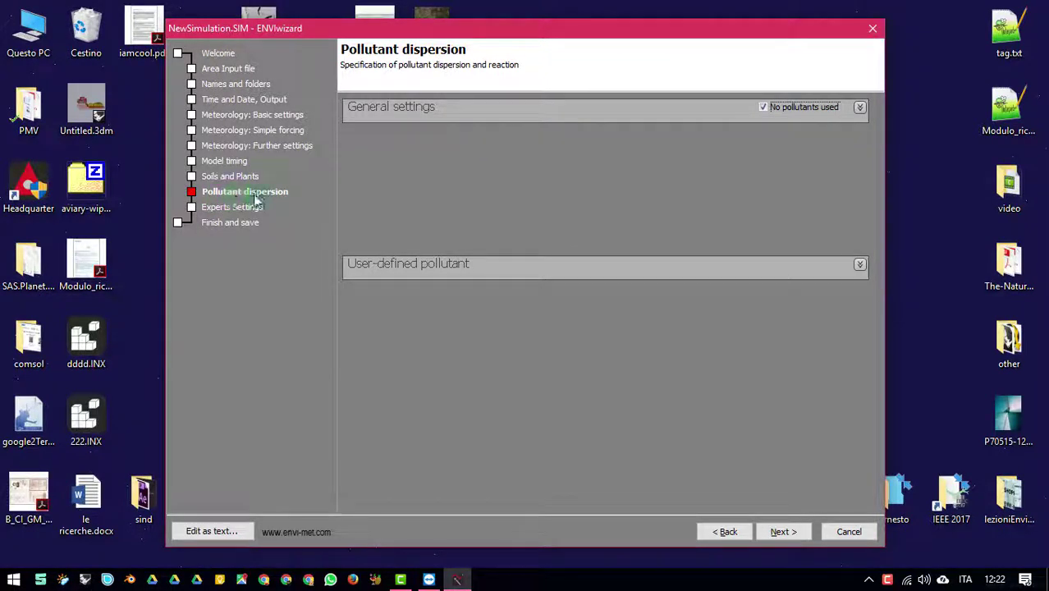
pyautogui.click(296, 215)
pyautogui.click(273, 210)
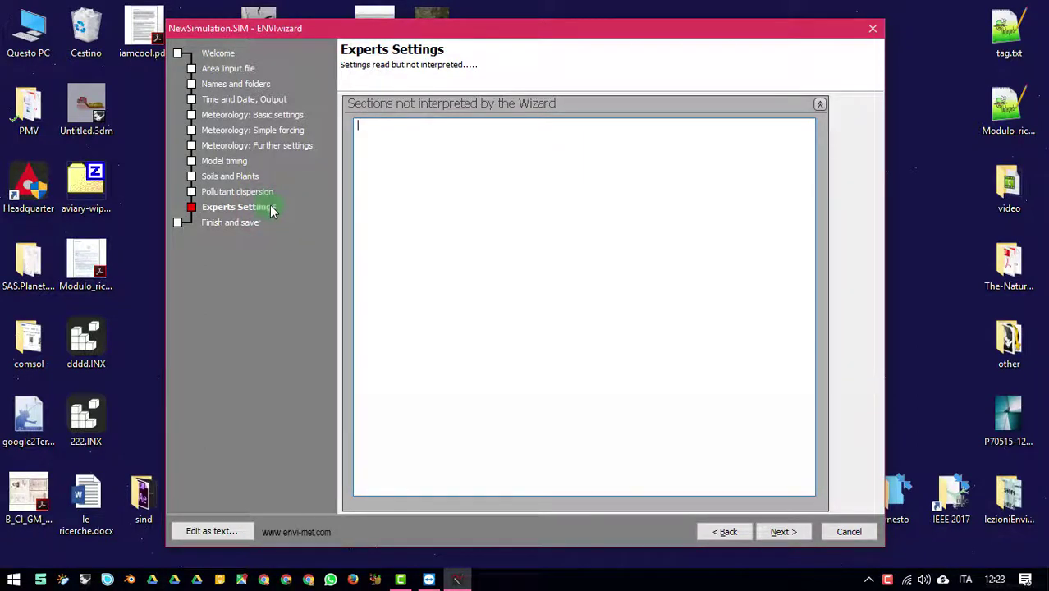
# Step: Finish the configuration and save it as NewSimulation.SIM in the roma project folder
pyautogui.click(244, 223)
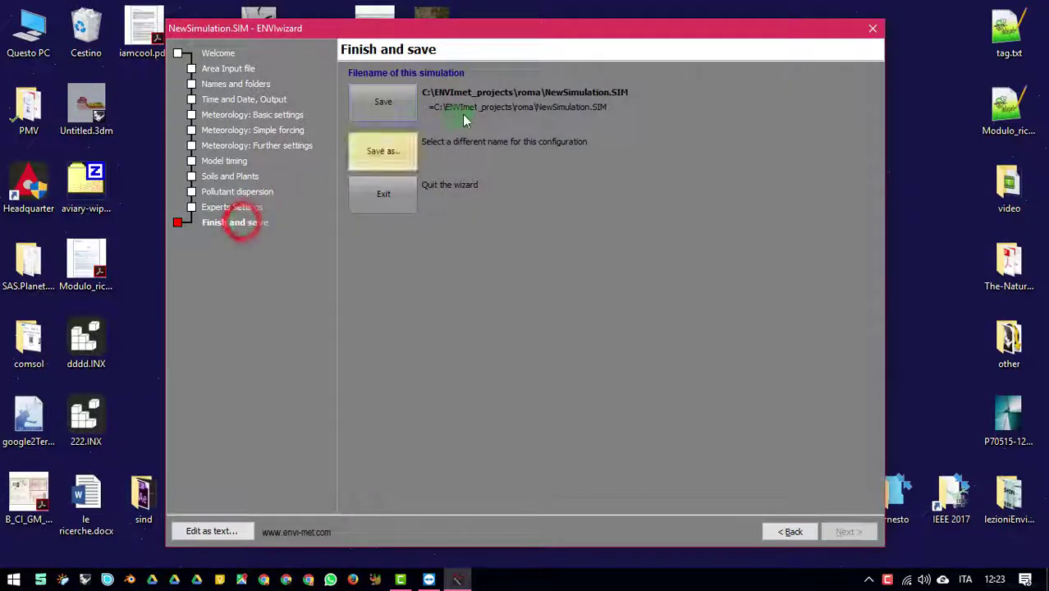
pyautogui.click(384, 114)
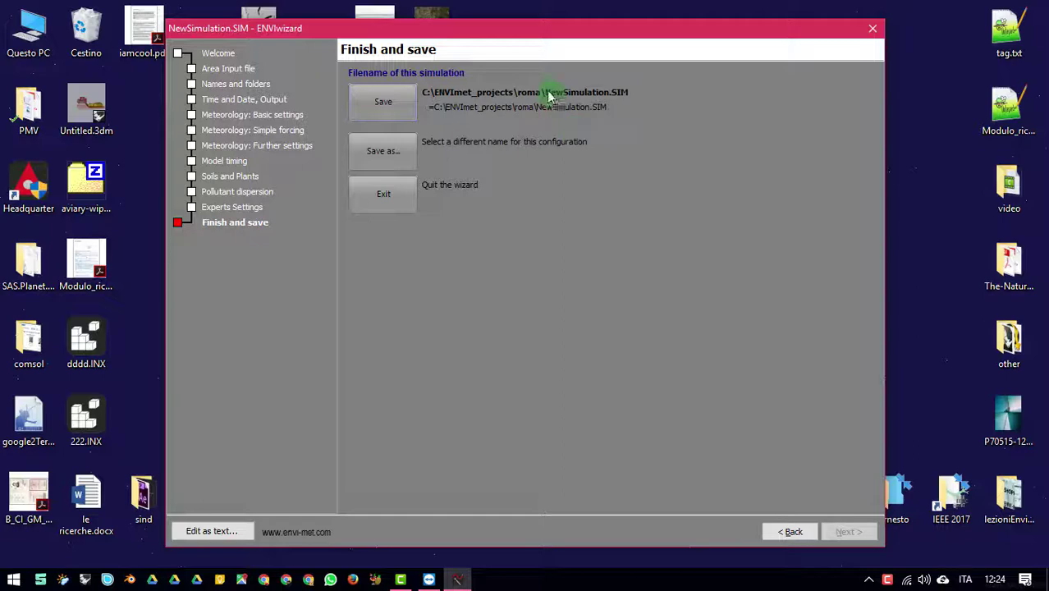
# Step: Browse in File Explorer to C:\ENVImet_projects\roma and locate the saved NewSimulation.SIM file
pyautogui.click(33, 27)
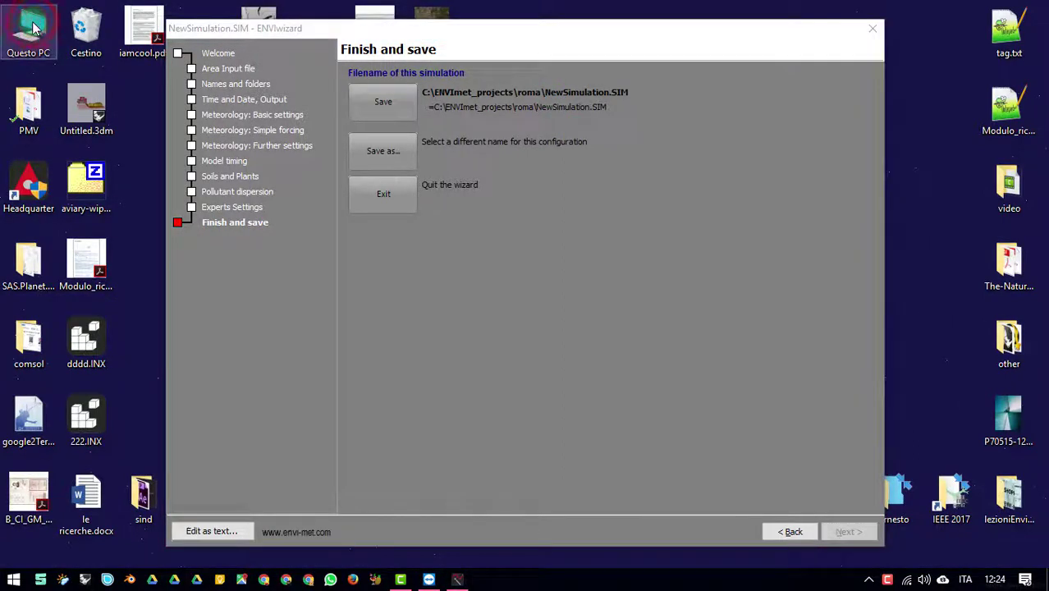
pyautogui.doubleClick(33, 27)
pyautogui.click(236, 398)
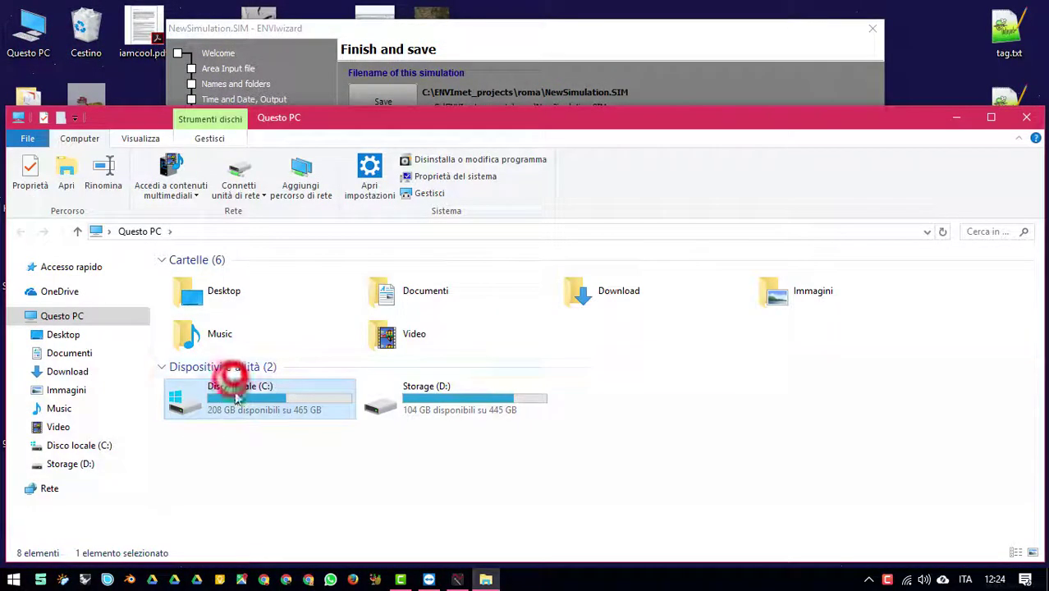
pyautogui.doubleClick(238, 396)
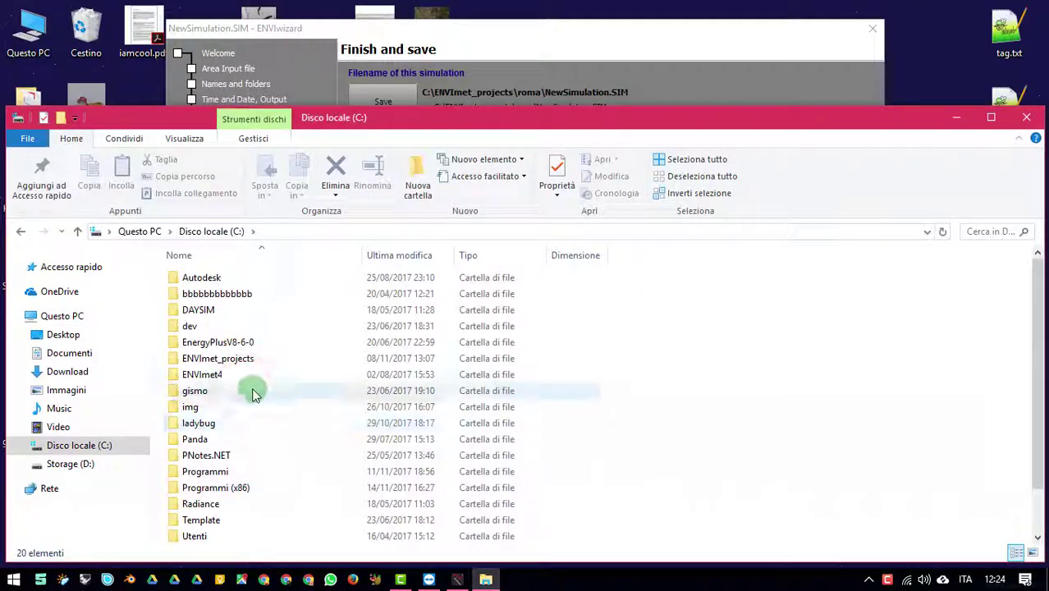
pyautogui.doubleClick(218, 358)
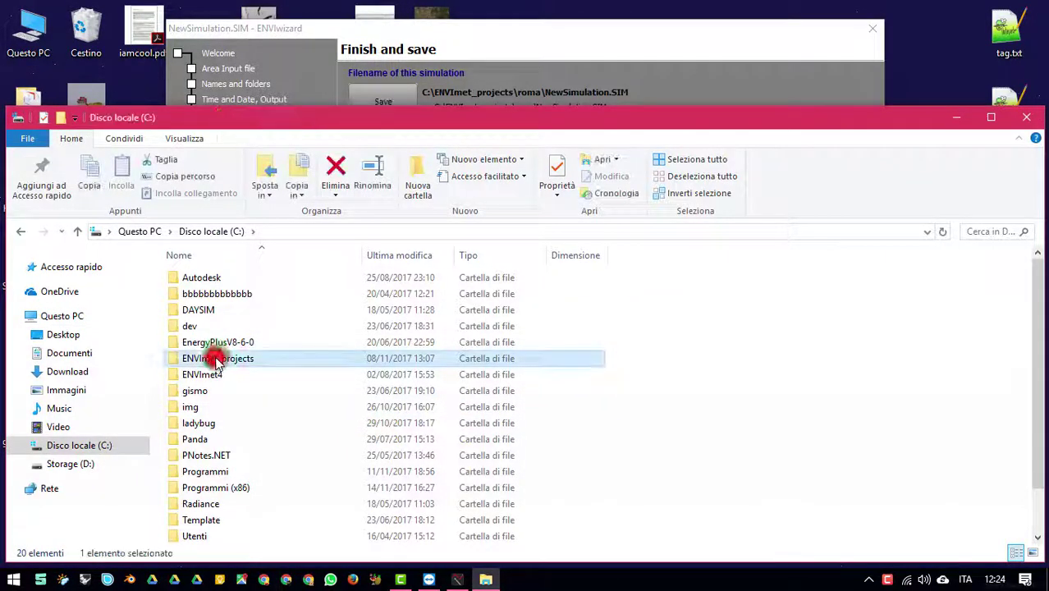
pyautogui.doubleClick(217, 358)
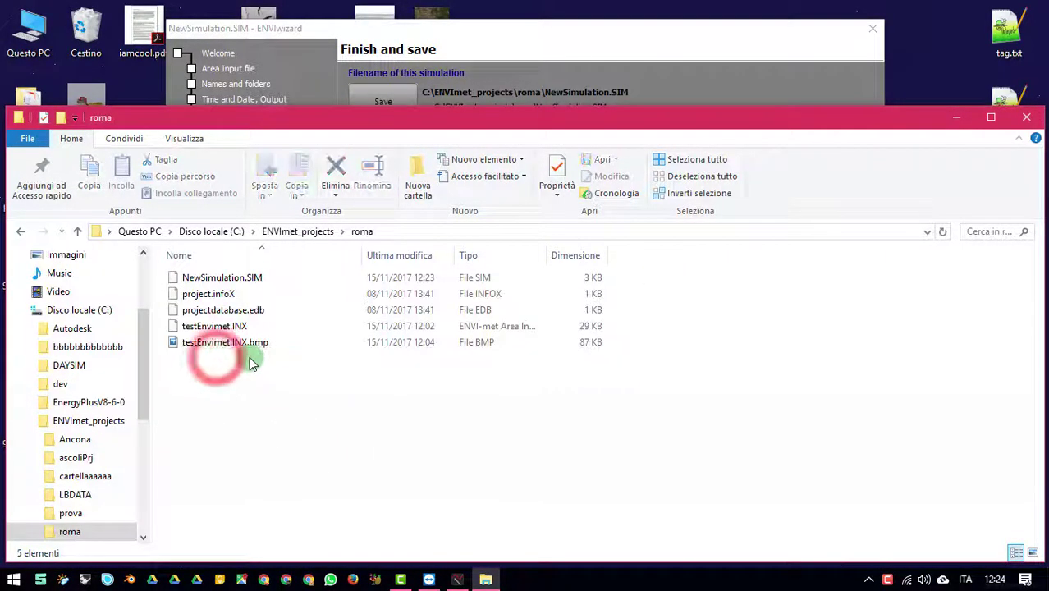
pyautogui.click(222, 277)
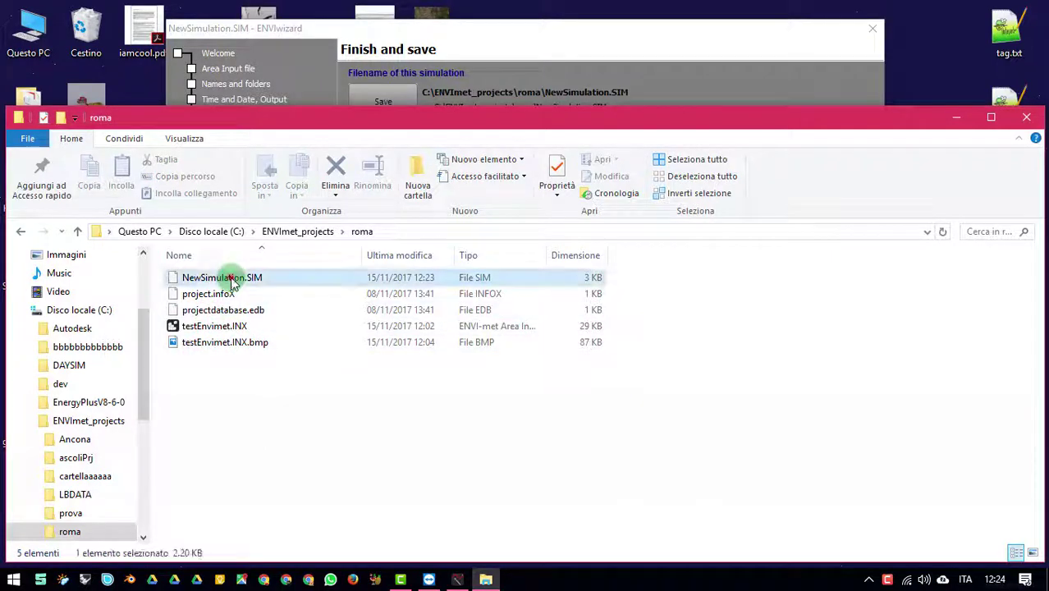
# Step: Return to the simulation wizard's finish and save page and quit the wizard
pyautogui.click(470, 58)
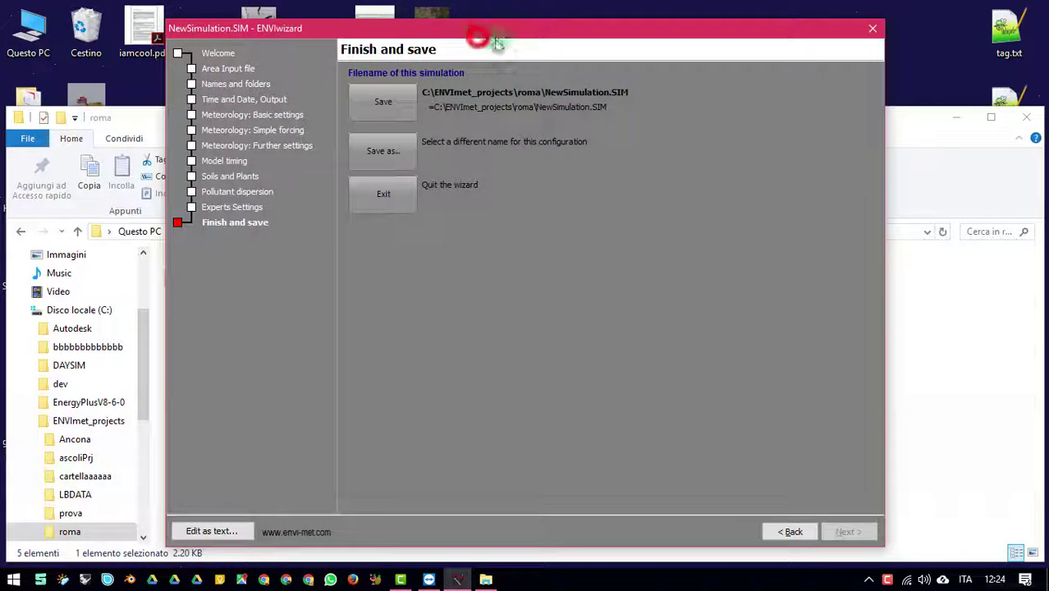
pyautogui.click(354, 105)
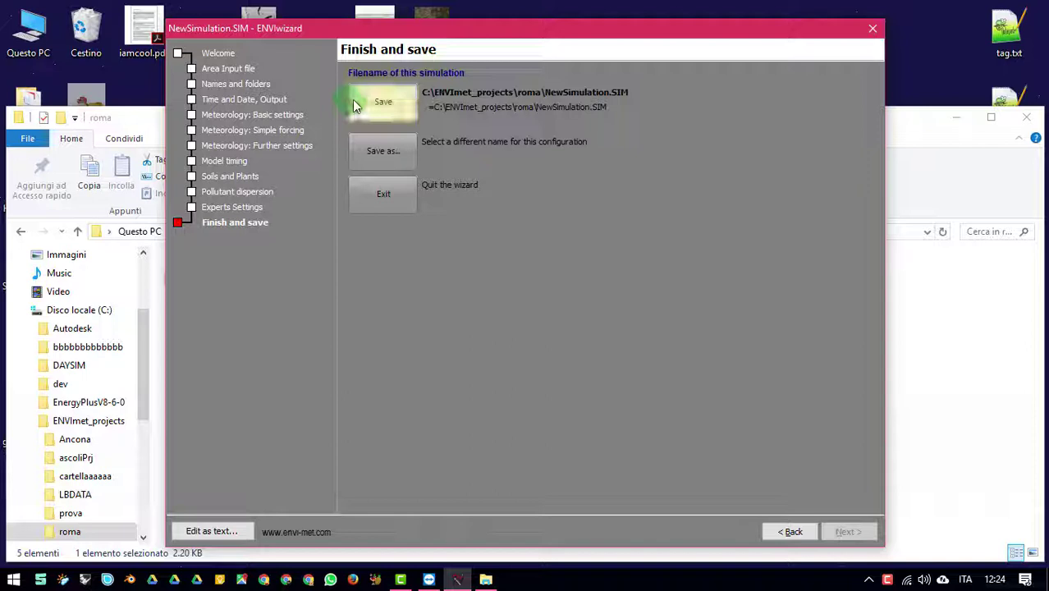
pyautogui.click(402, 152)
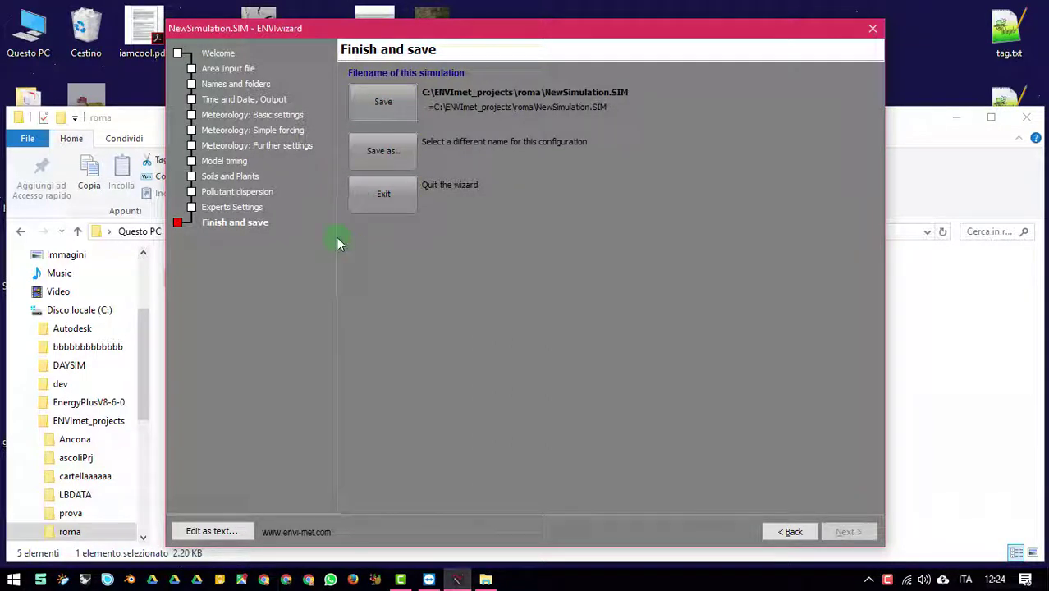
pyautogui.click(372, 199)
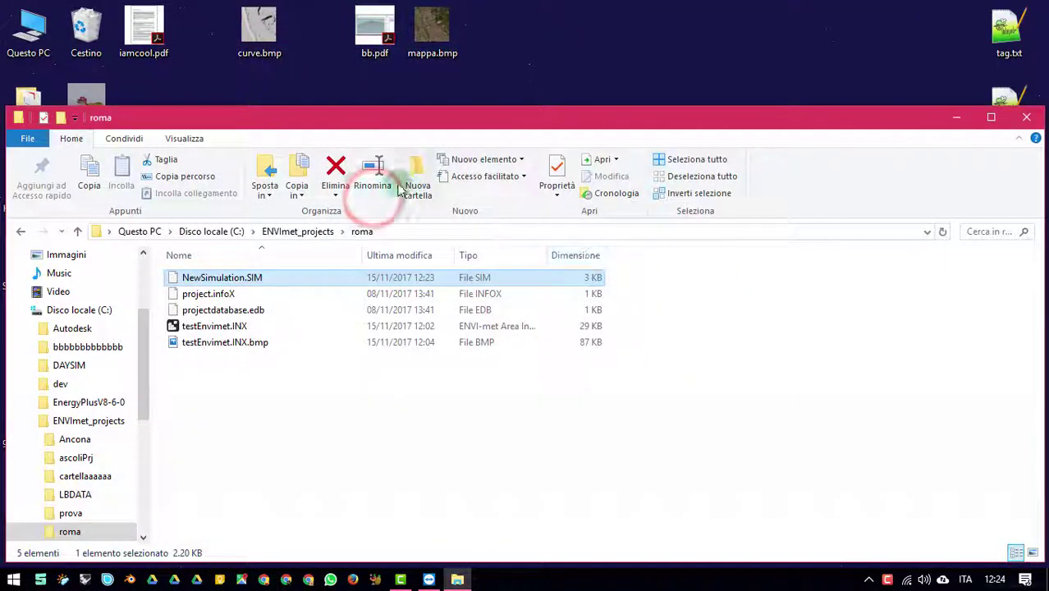
# Step: Move the roma folder window aside and select both NewSimulation.SIM and testEnvimet.INX
pyautogui.moveTo(355, 124); pyautogui.dragTo(666, 67)
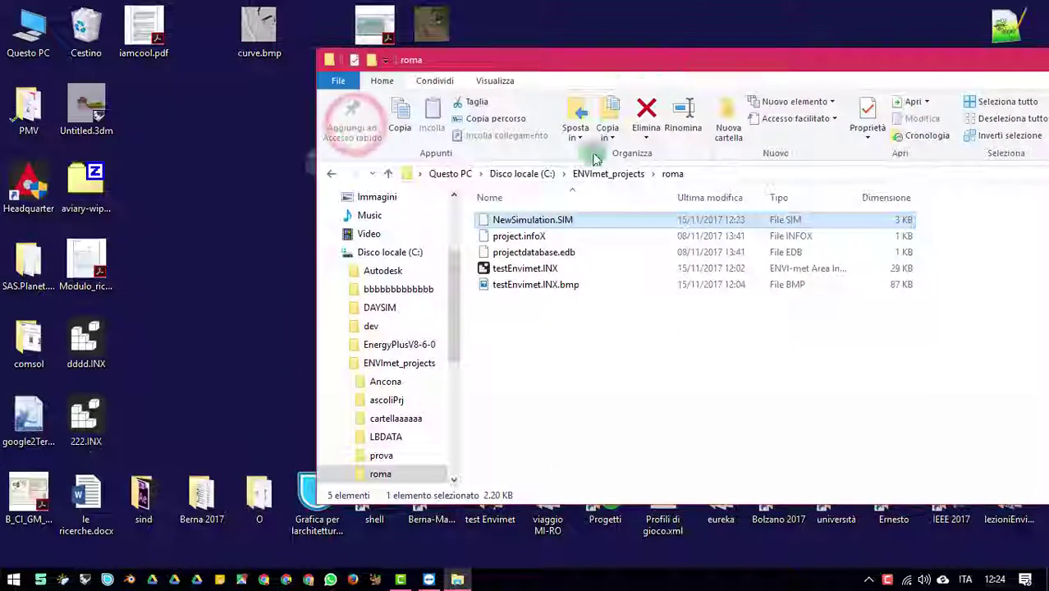
pyautogui.click(504, 218)
pyautogui.press('ctrl')
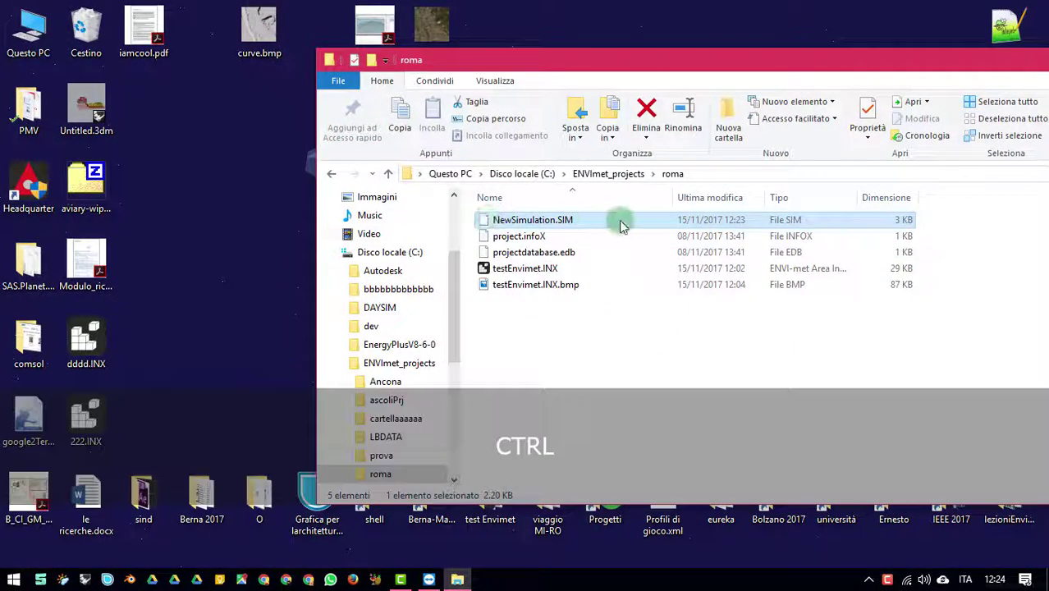
pyautogui.keyDown('ctrl'); pyautogui.click(513, 269); pyautogui.keyUp('ctrl')
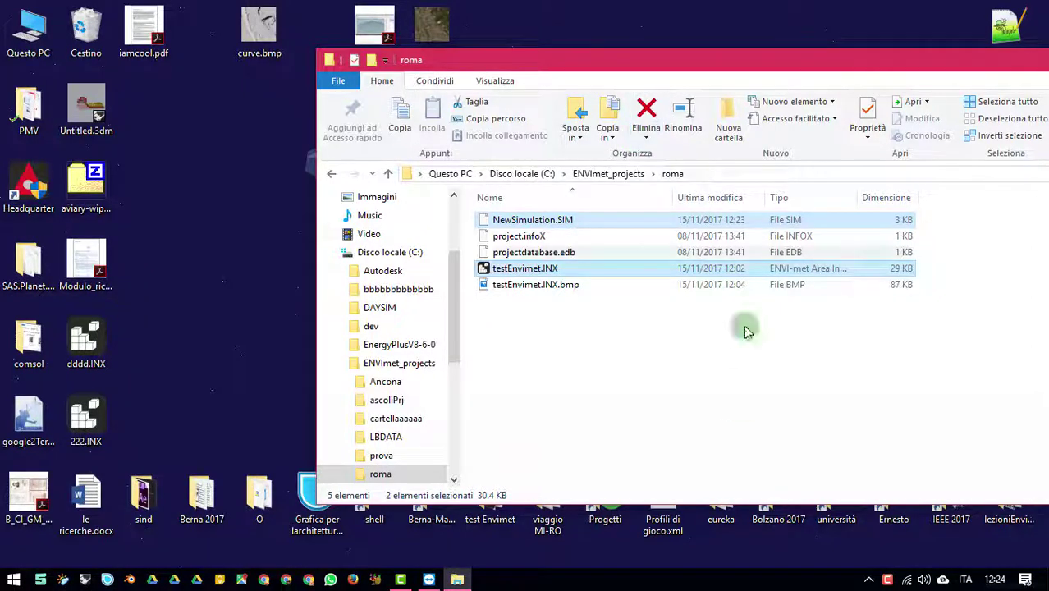
# Step: Launch ENVI-met Headquarter and look through the available ENVI-met grid size versions
pyautogui.doubleClick(29, 187)
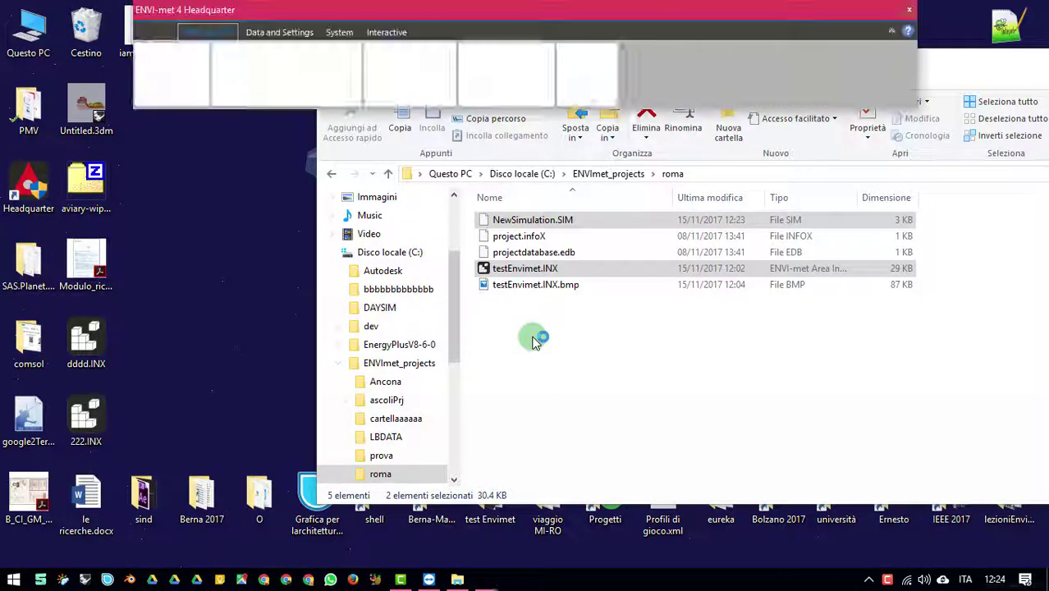
pyautogui.click(169, 61)
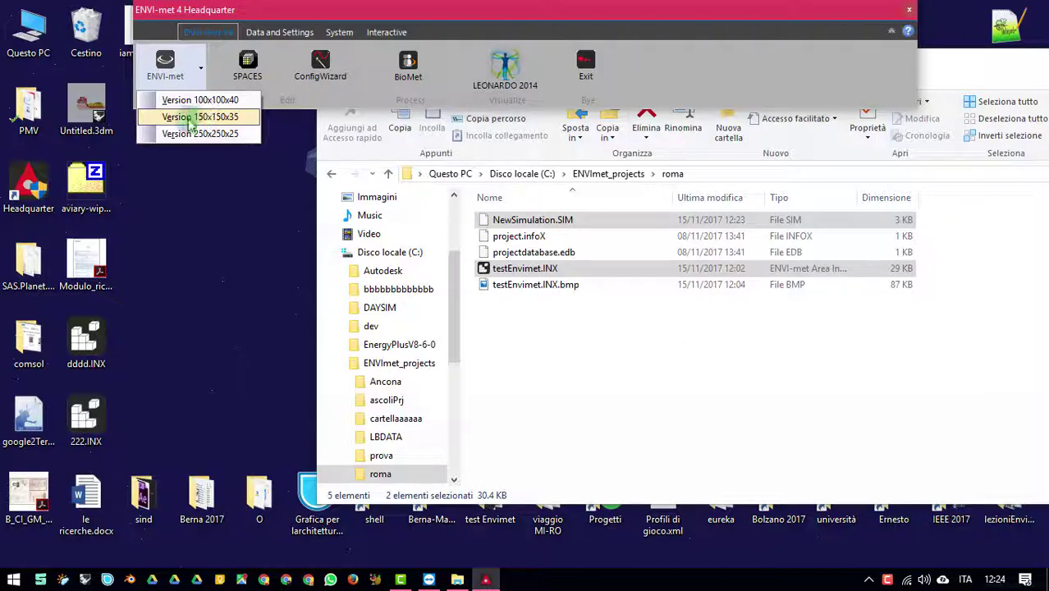
pyautogui.click(578, 339)
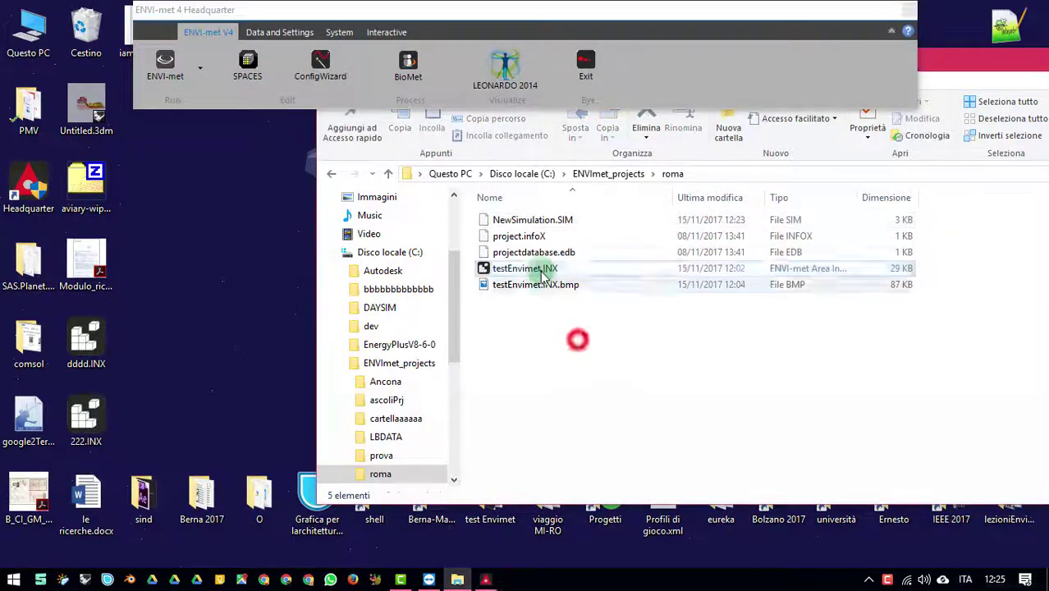
# Step: Open testEnvimet.INX from the roma folder in SPACES and collapse the Headquarter ribbon covering it
pyautogui.click(542, 271)
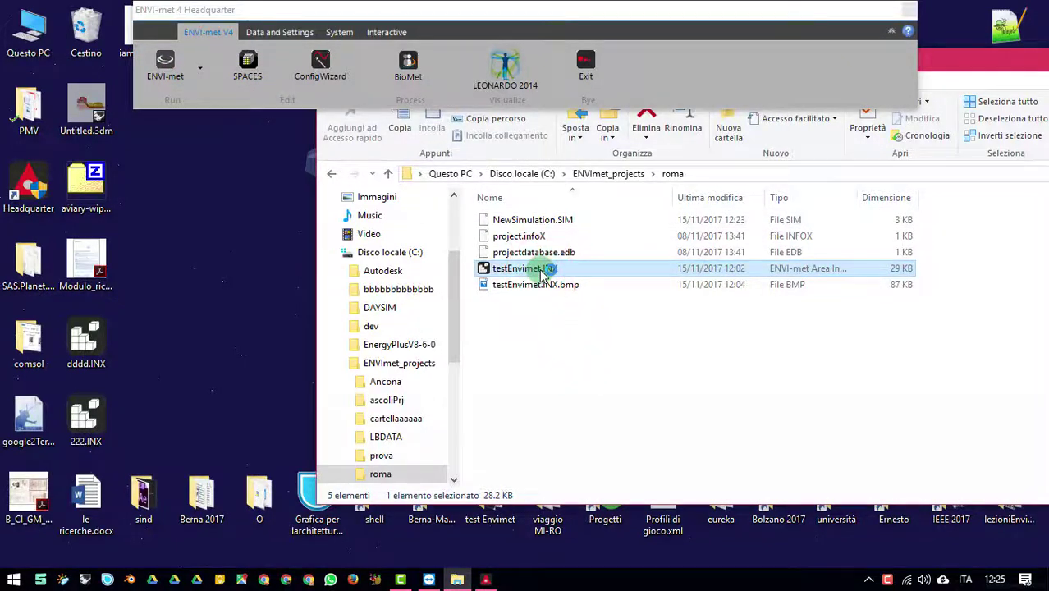
pyautogui.doubleClick(542, 270)
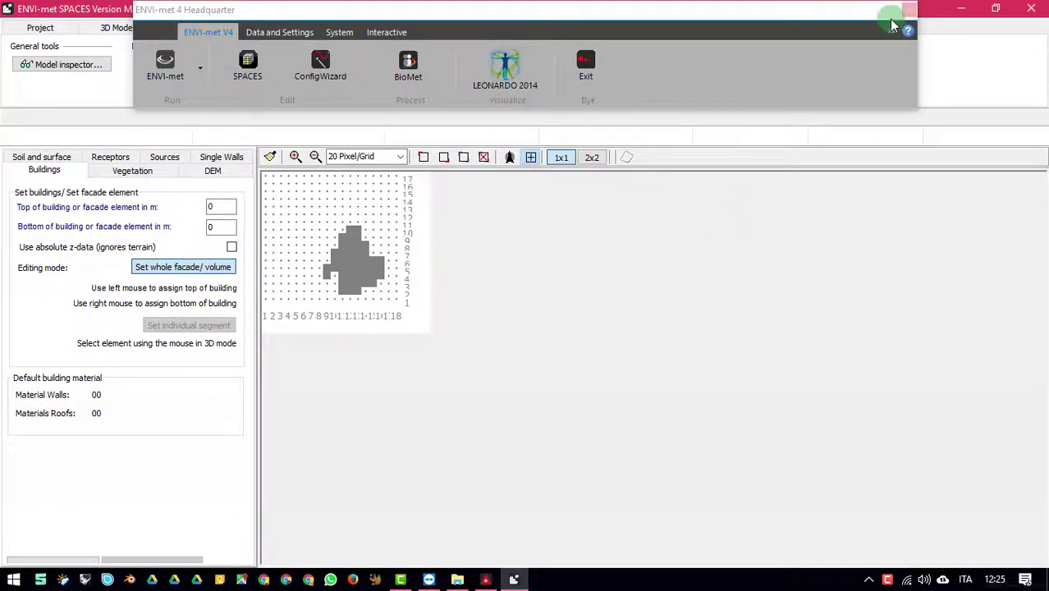
pyautogui.click(892, 28)
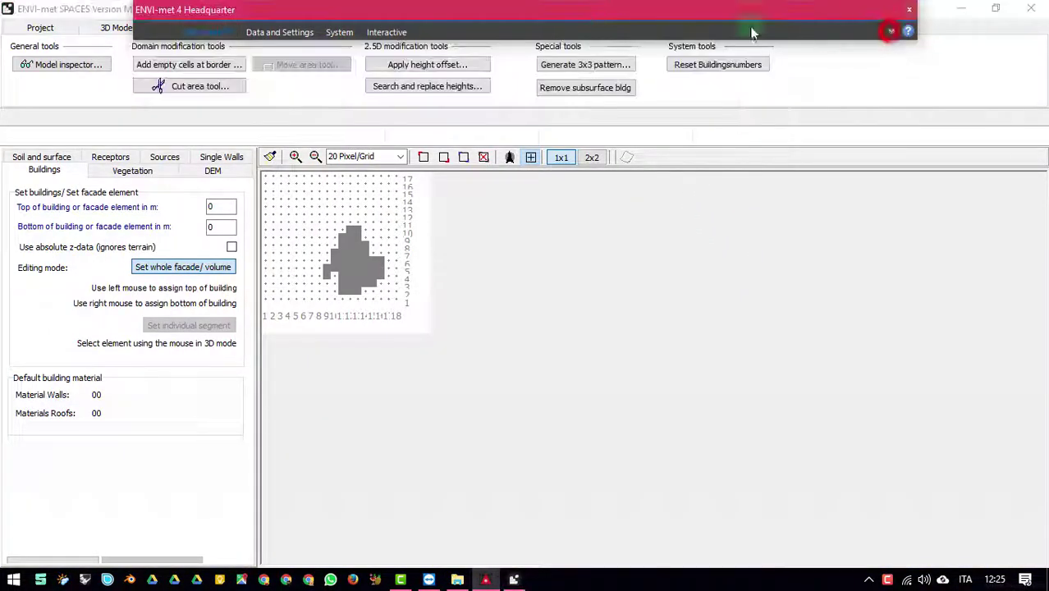
# Step: Inspect the model's grid geometry, heights and building-to-border spacing in the Model Analyser, and close it
pyautogui.click(71, 65)
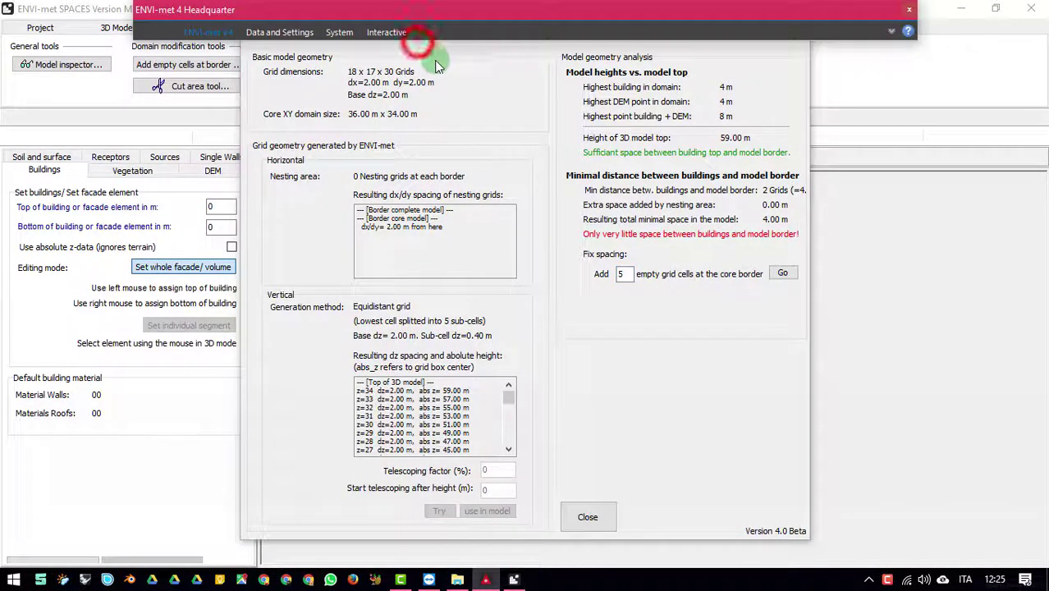
pyautogui.moveTo(443, 41); pyautogui.dragTo(455, 102)
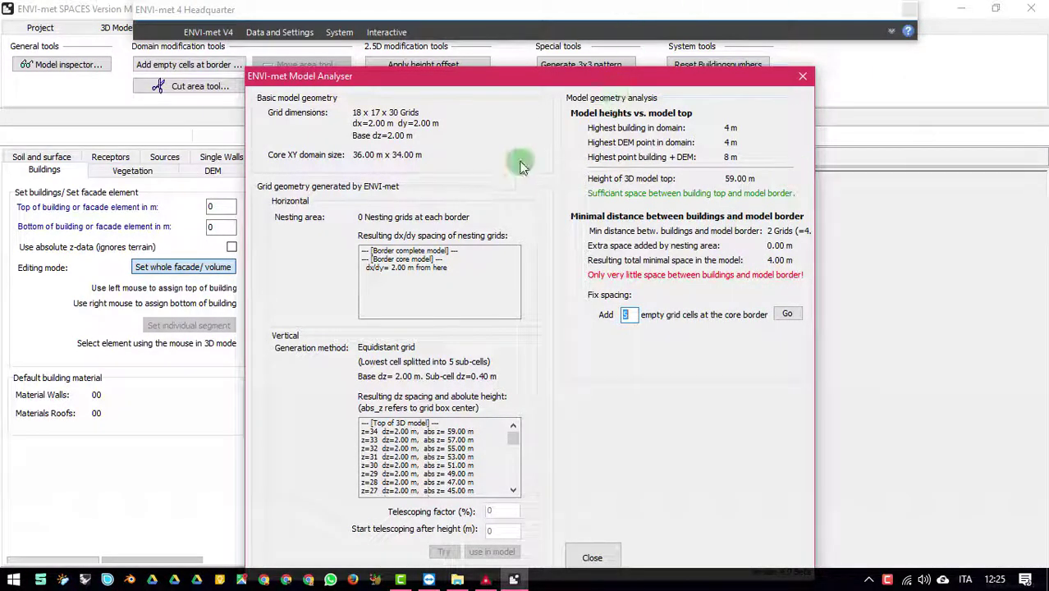
pyautogui.click(802, 76)
# Step: Assign the open model area to the roma project
pyautogui.click(40, 27)
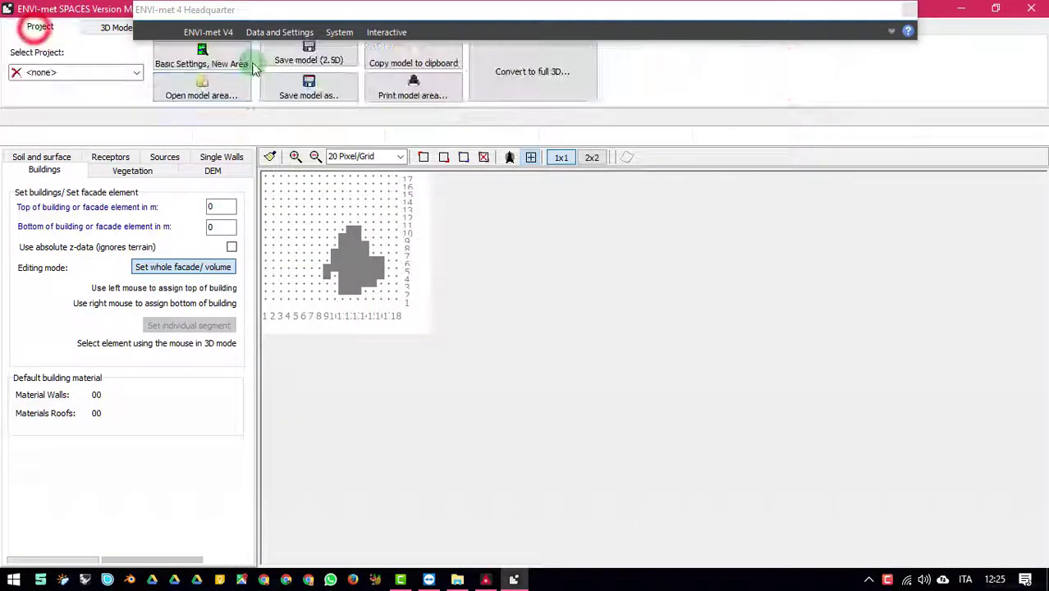
pyautogui.click(47, 72)
pyautogui.click(42, 152)
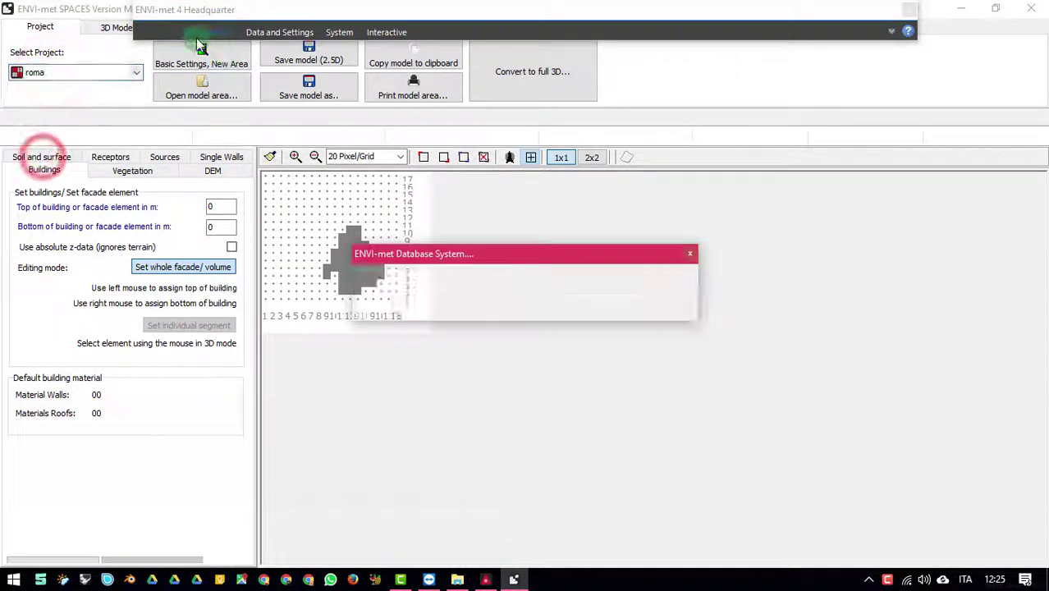
# Step: Set the number of nesting grids around the main area to 5 and apply the change to the model domain
pyautogui.click(187, 53)
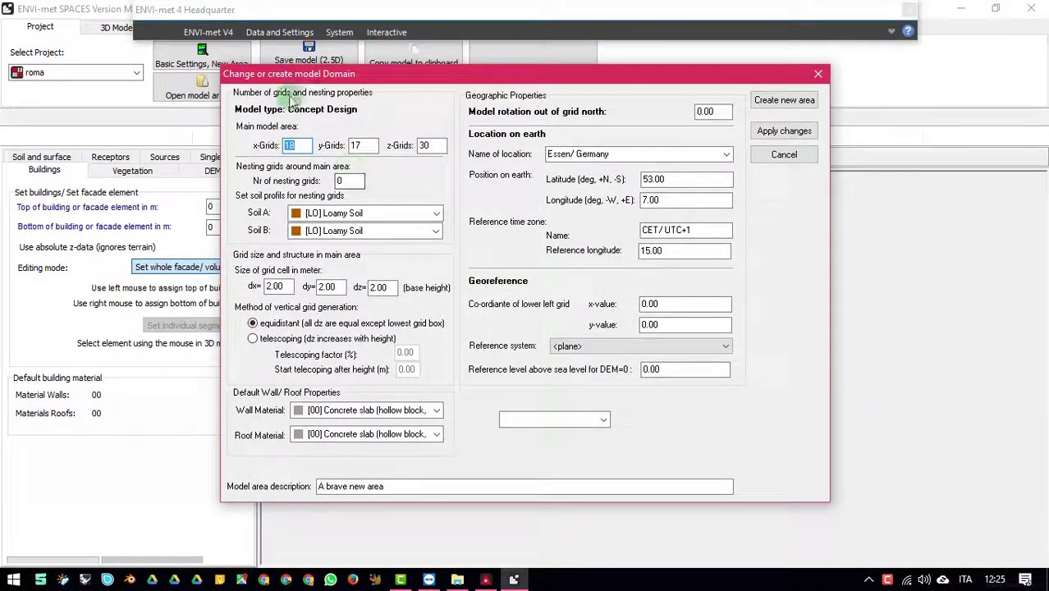
pyautogui.moveTo(331, 79); pyautogui.dragTo(421, 119)
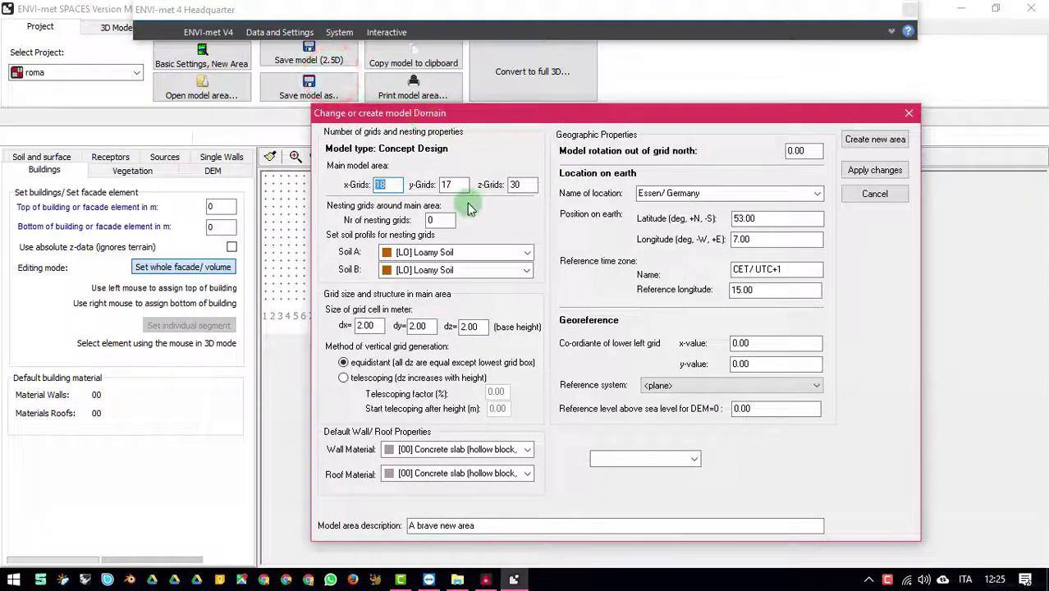
pyautogui.click(440, 220)
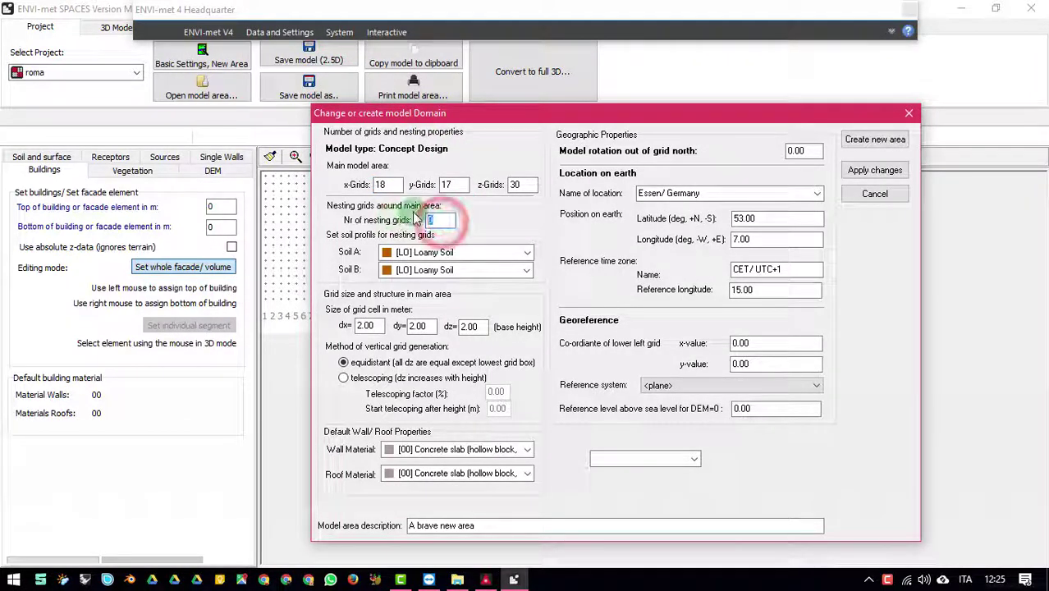
pyautogui.write('5')
pyautogui.click(871, 170)
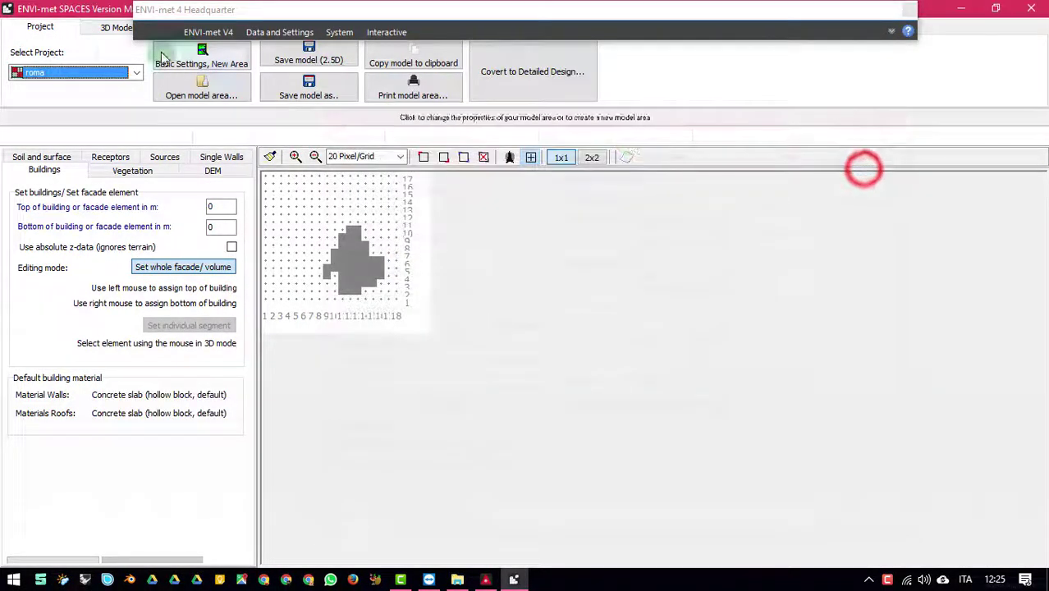
# Step: Move the Headquarter window aside and inspect the building-to-border spacing in the Model Analyser, and close the analyser
pyautogui.click(107, 27)
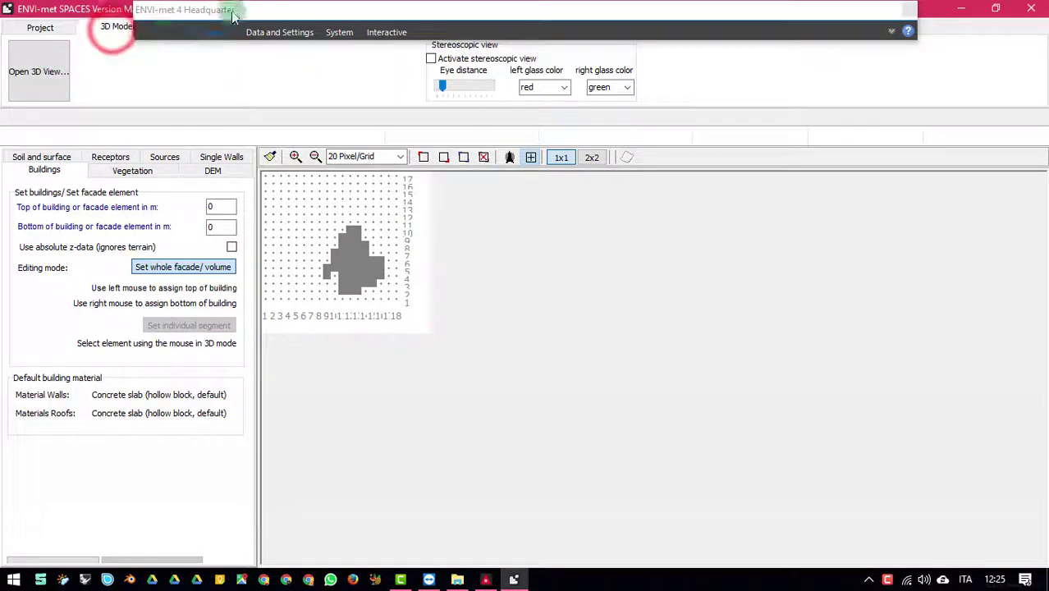
pyautogui.moveTo(241, 8); pyautogui.dragTo(508, 44)
pyautogui.click(193, 28)
pyautogui.click(61, 64)
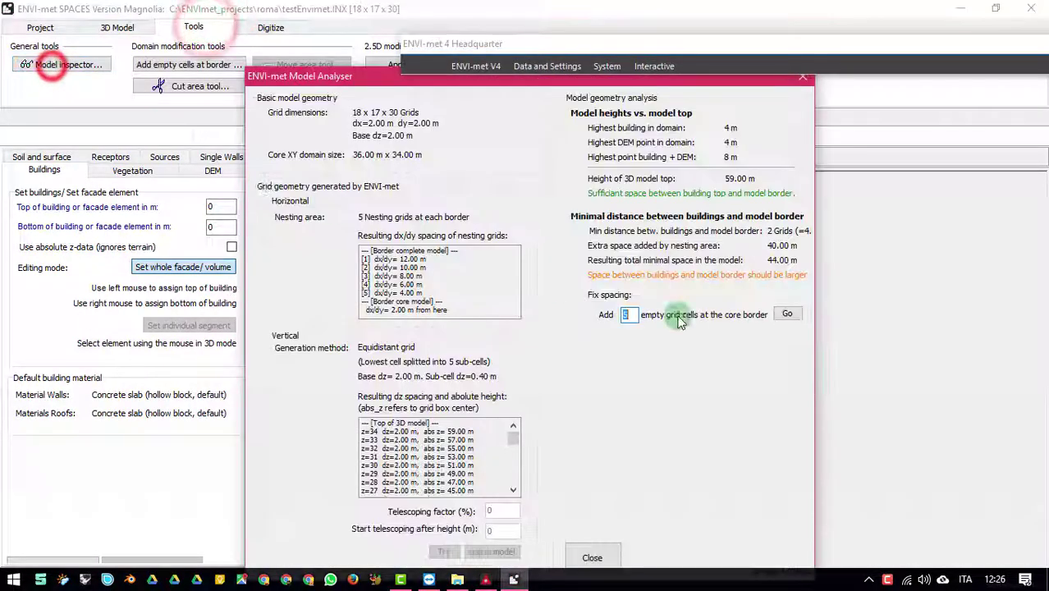
pyautogui.click(795, 67)
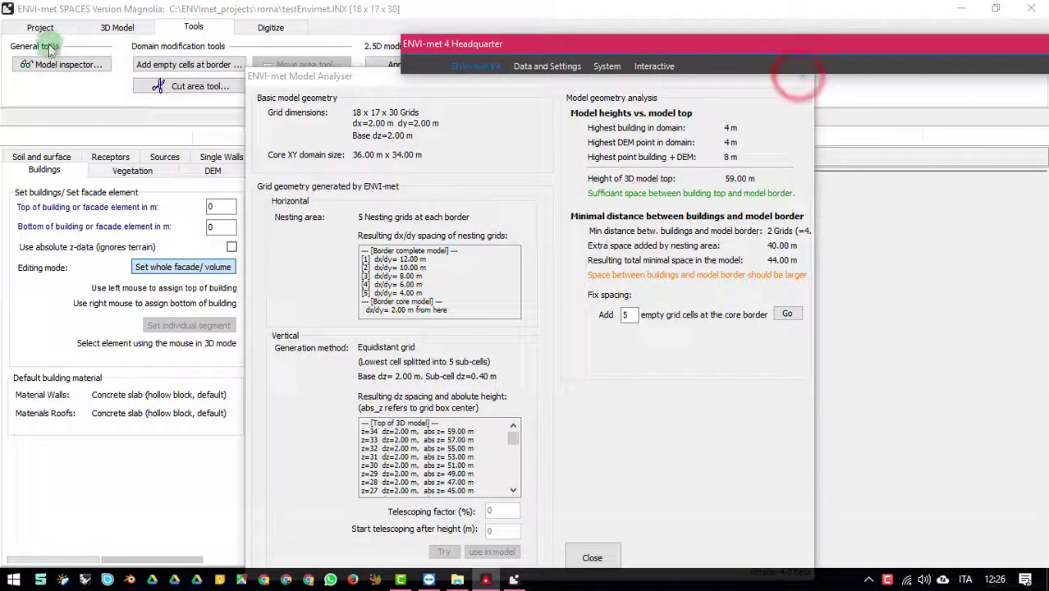
pyautogui.click(802, 77)
# Step: Set the number of nesting grids around the main area to 6 and apply the change to the model domain
pyautogui.click(39, 27)
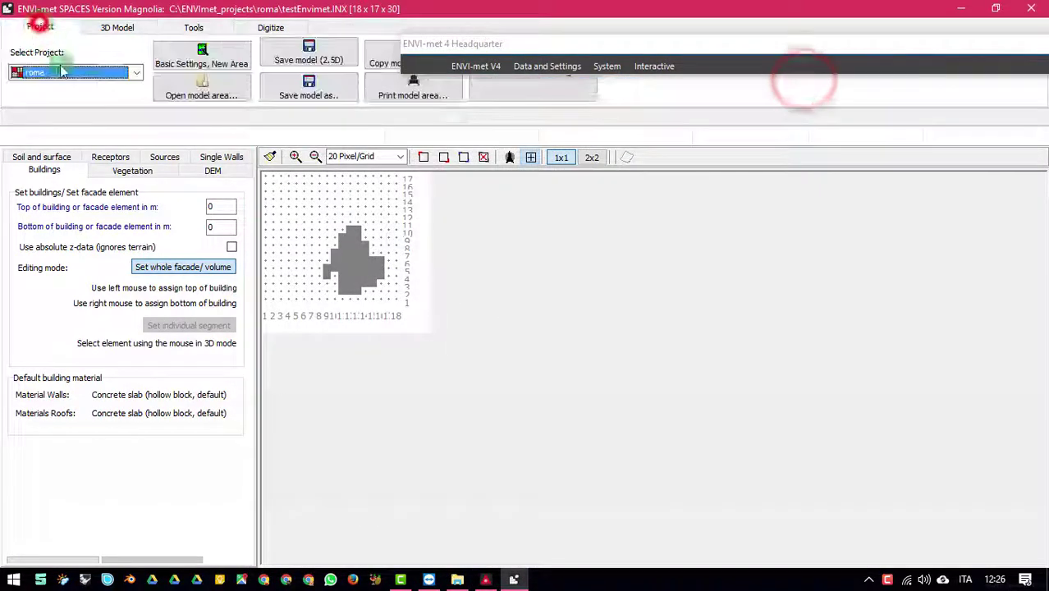
pyautogui.click(202, 57)
pyautogui.click(523, 186)
pyautogui.click(439, 220)
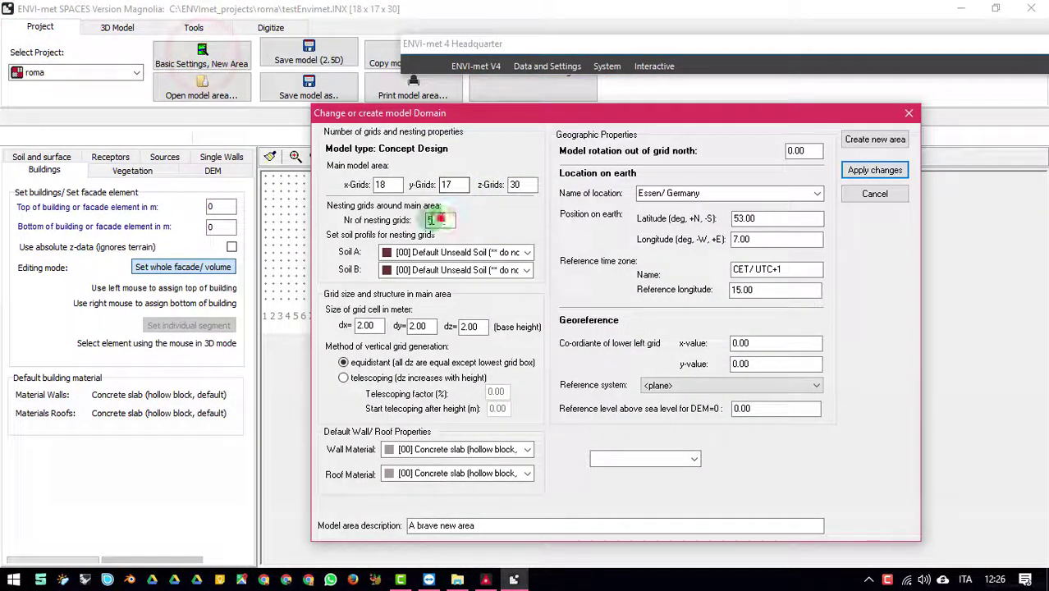
pyautogui.write('6')
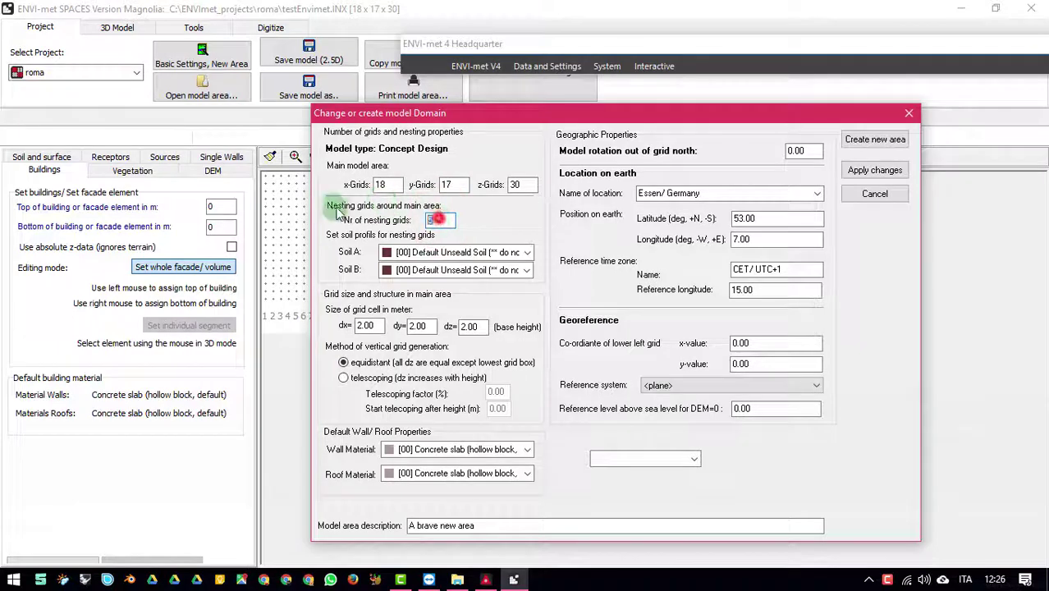
pyautogui.click(875, 170)
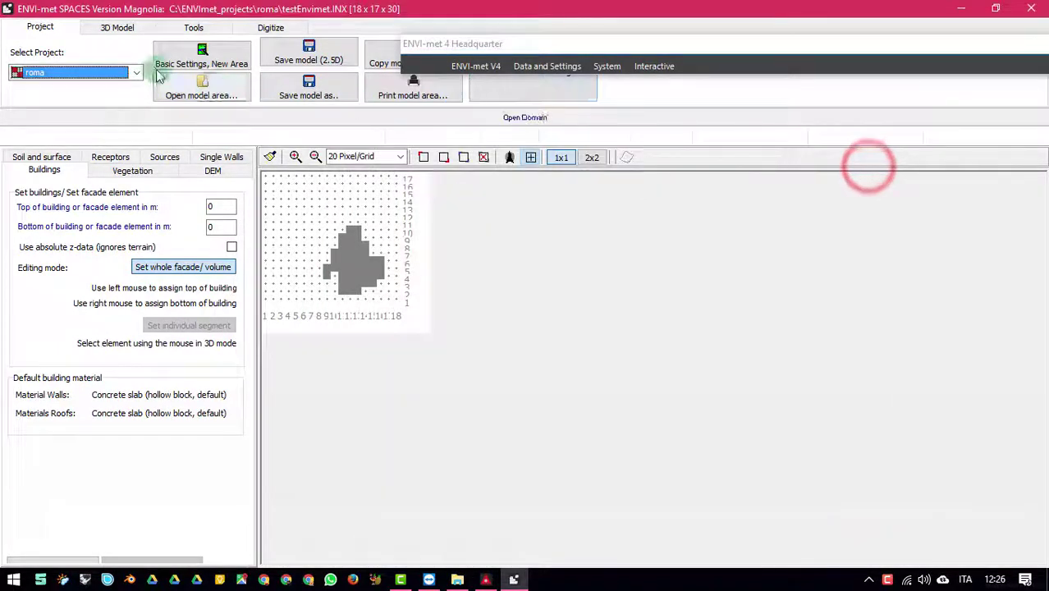
# Step: Recheck the nesting grids and the spacing between buildings and model border in the Model Analyser, and close it
pyautogui.click(194, 27)
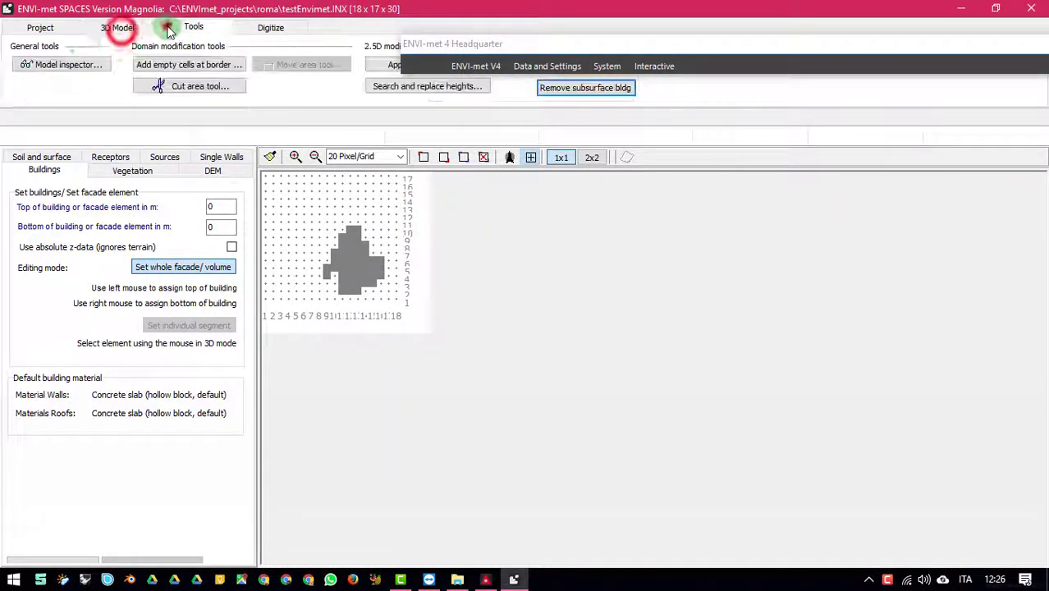
pyautogui.click(37, 64)
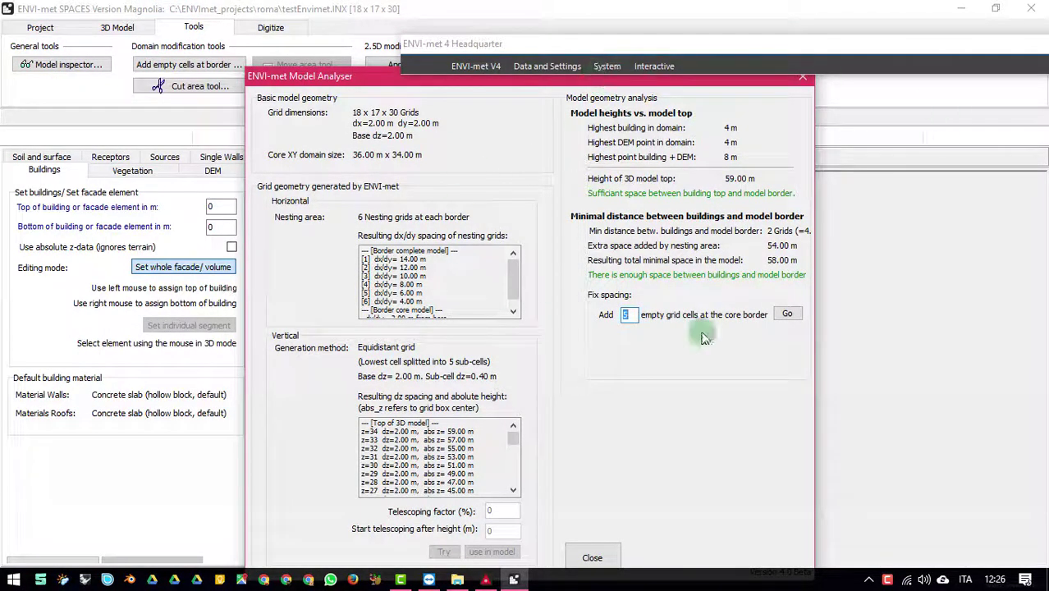
pyautogui.moveTo(296, 76); pyautogui.dragTo(107, 180)
pyautogui.click(617, 181)
# Step: Save the model area as a 2.5D model and close SPACES
pyautogui.click(25, 27)
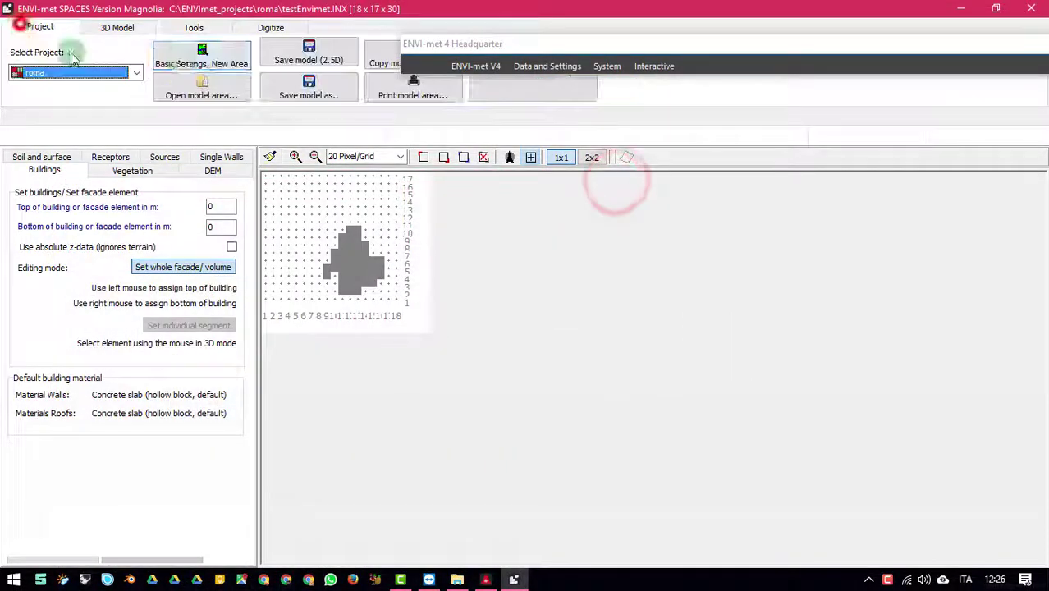
pyautogui.click(326, 65)
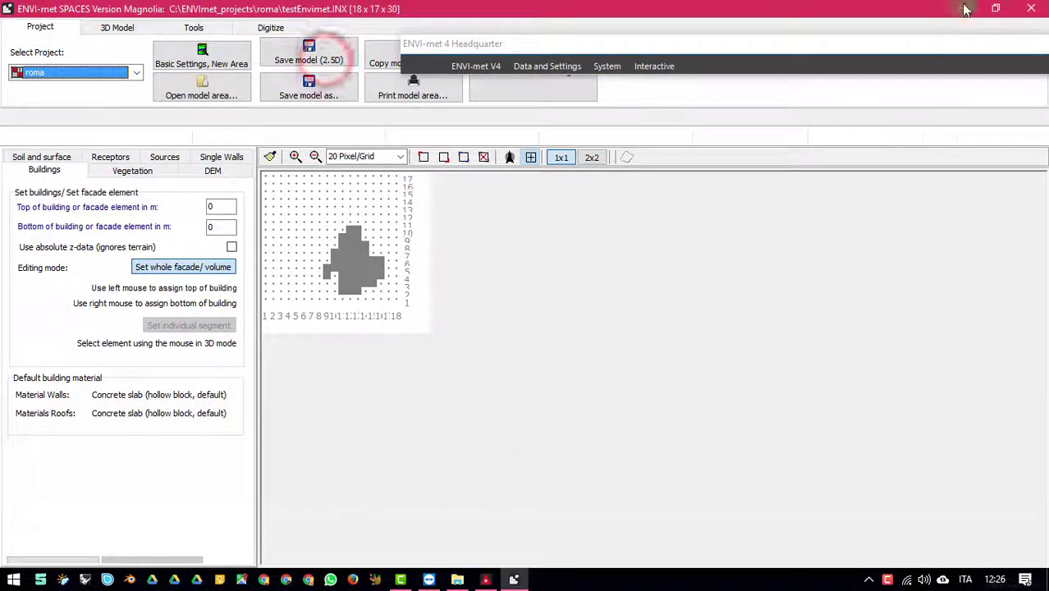
pyautogui.click(1031, 8)
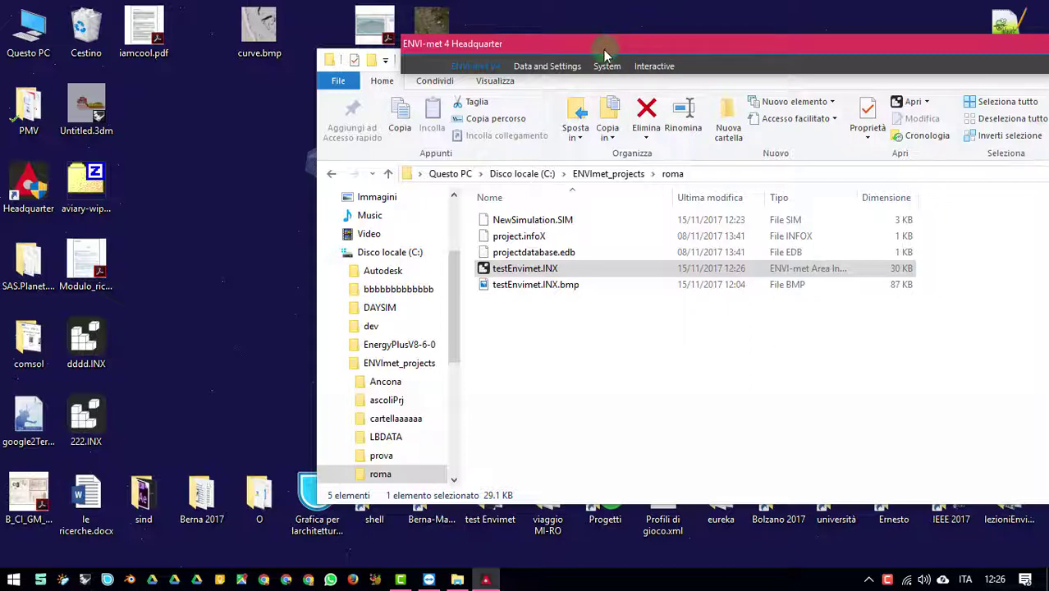
# Step: Launch the 100x100x40 version of ENVI-met from Headquarter and select the roma project
pyautogui.click(484, 66)
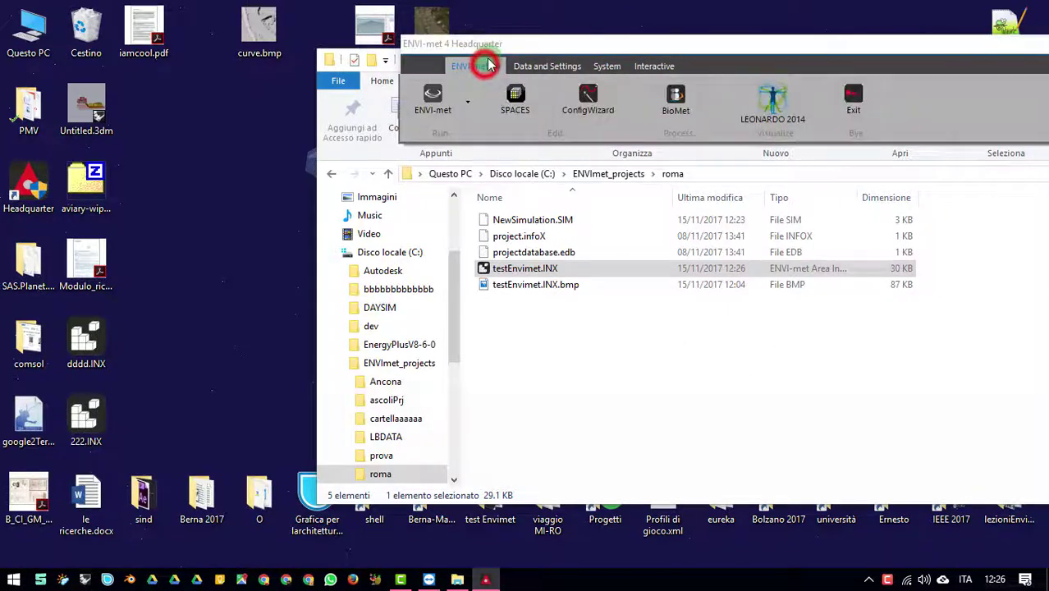
pyautogui.click(457, 100)
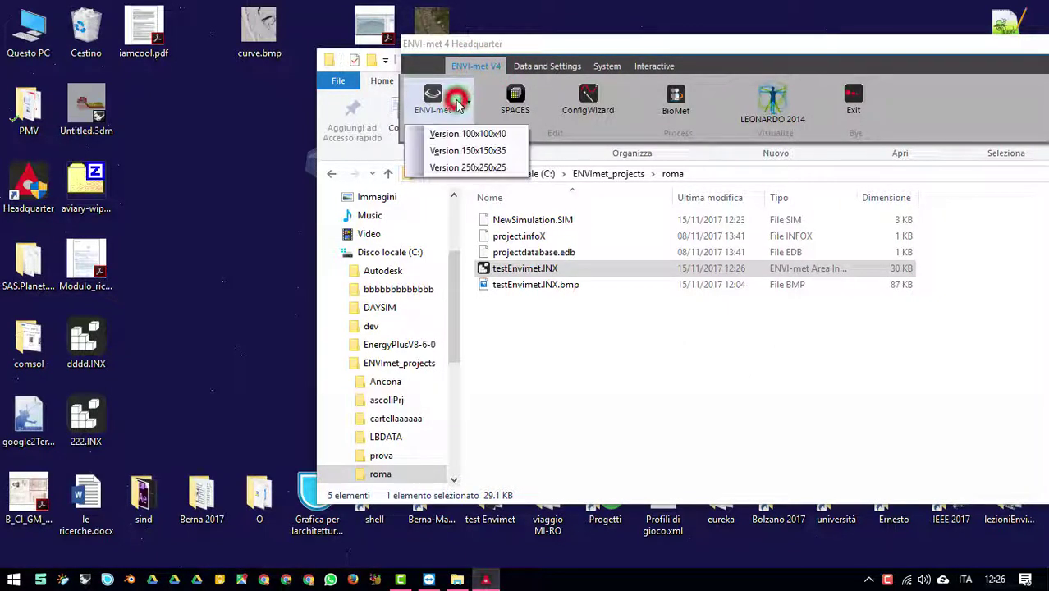
pyautogui.click(487, 134)
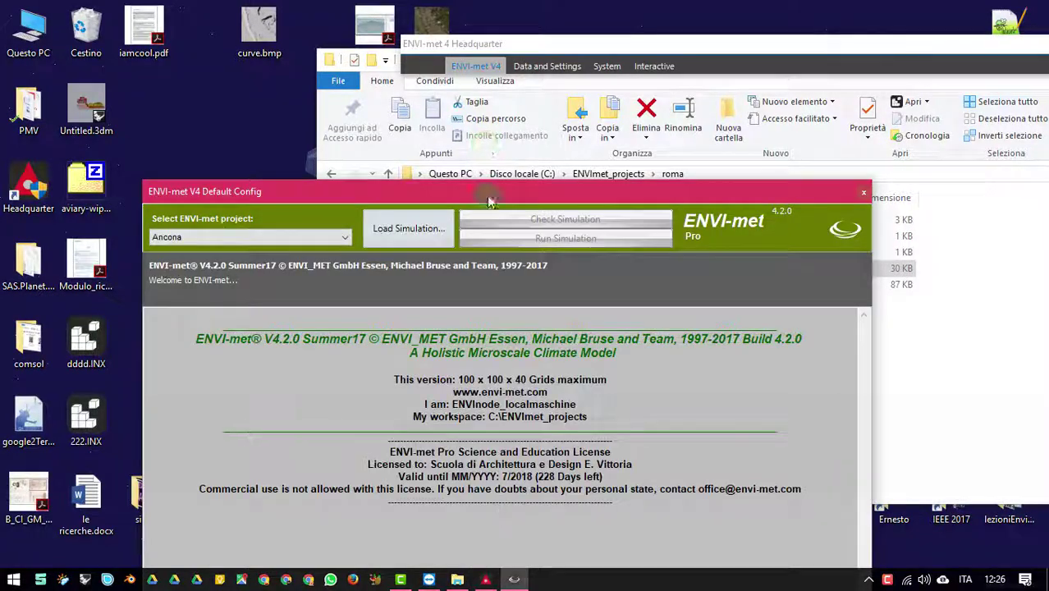
pyautogui.moveTo(488, 201); pyautogui.dragTo(458, 43)
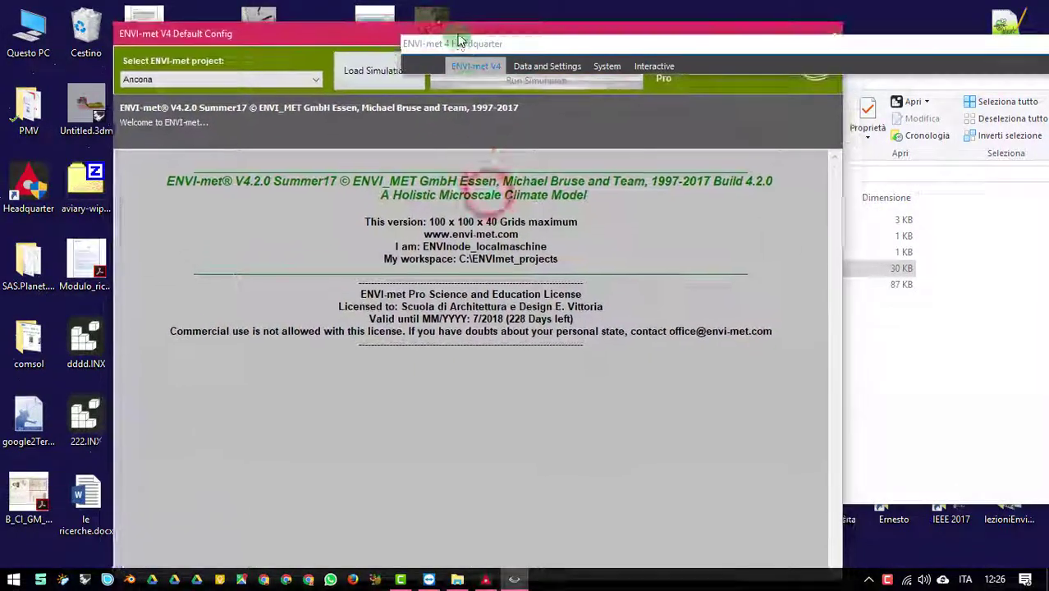
pyautogui.click(255, 80)
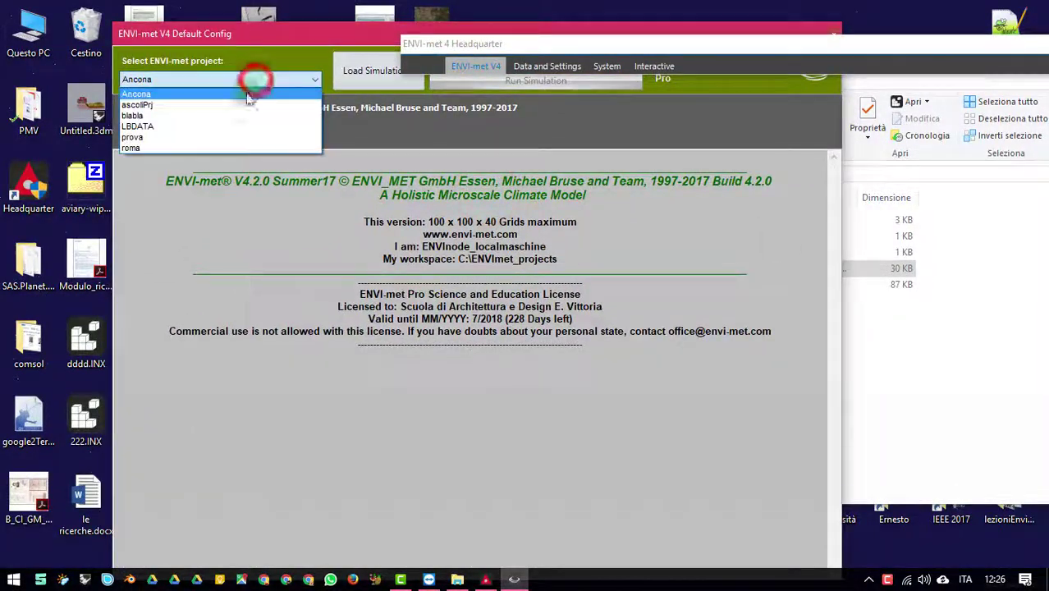
pyautogui.click(217, 144)
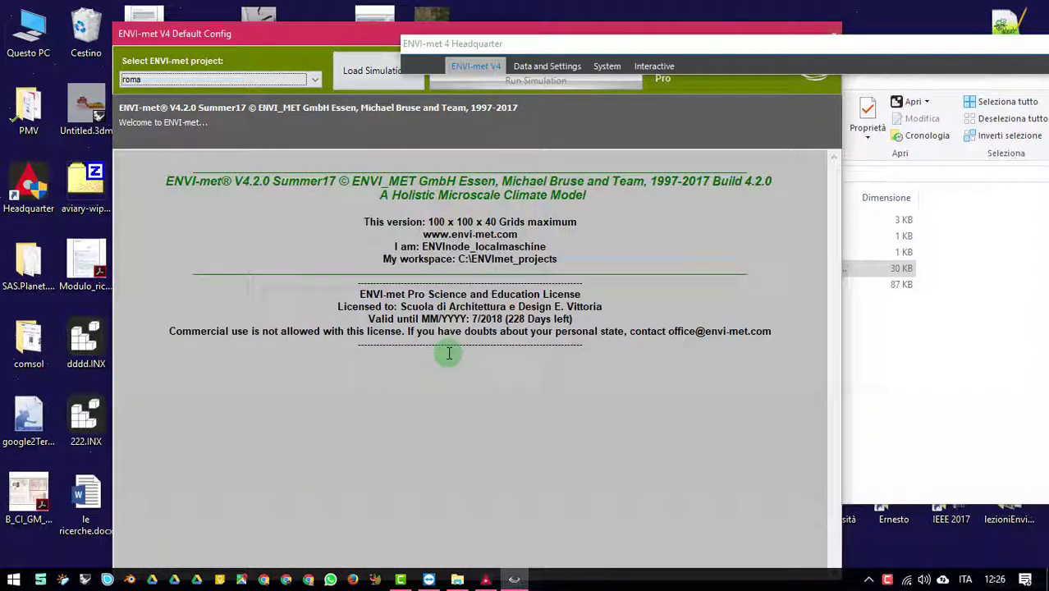
# Step: Move the Headquarter window out of the way and load the NewSimulation.SIM simulation file from the roma folder
pyautogui.click(956, 49)
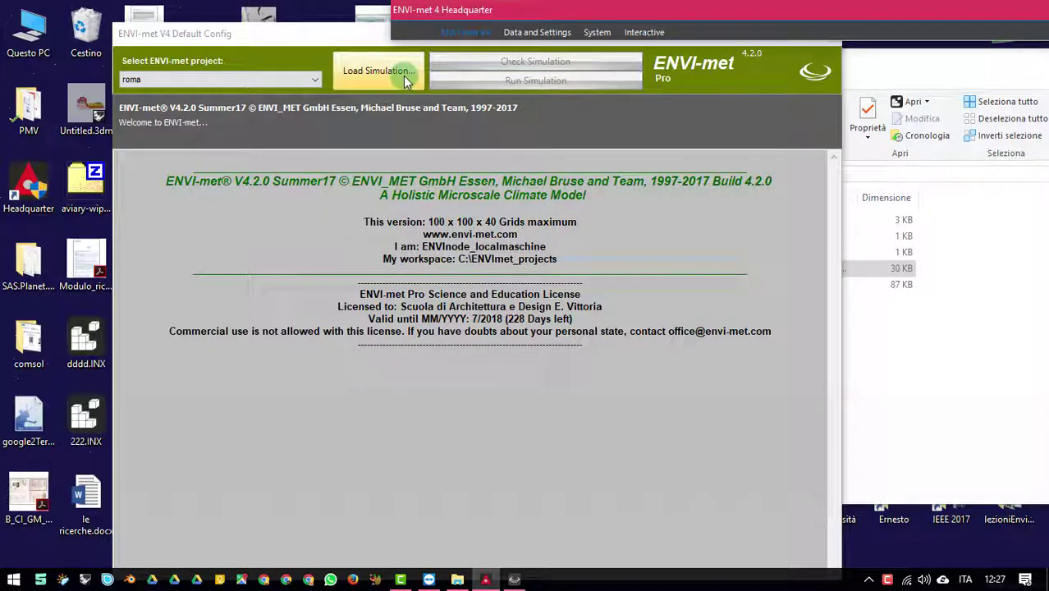
pyautogui.click(403, 76)
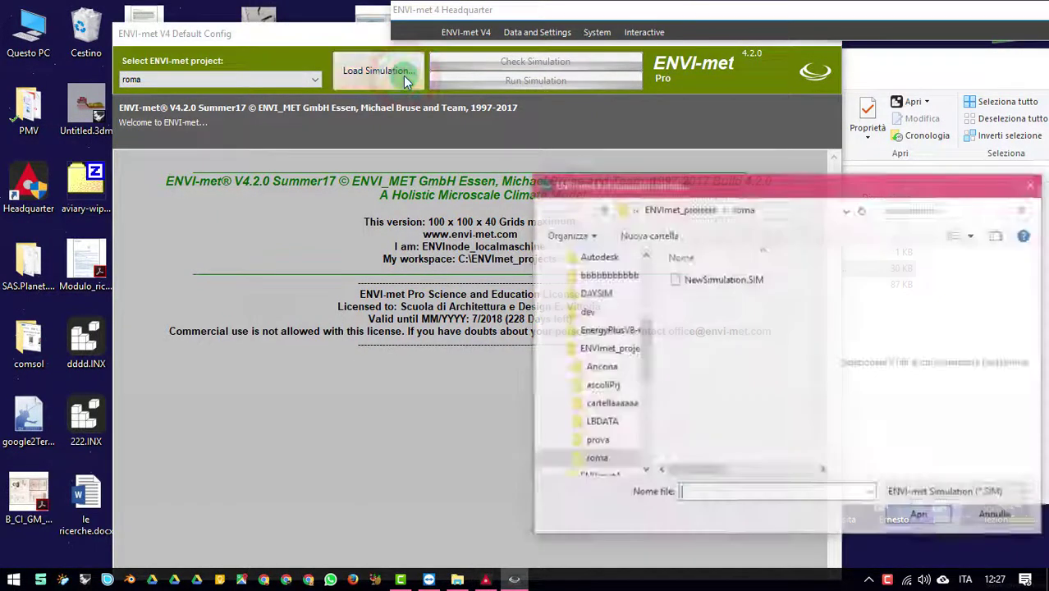
pyautogui.click(441, 179)
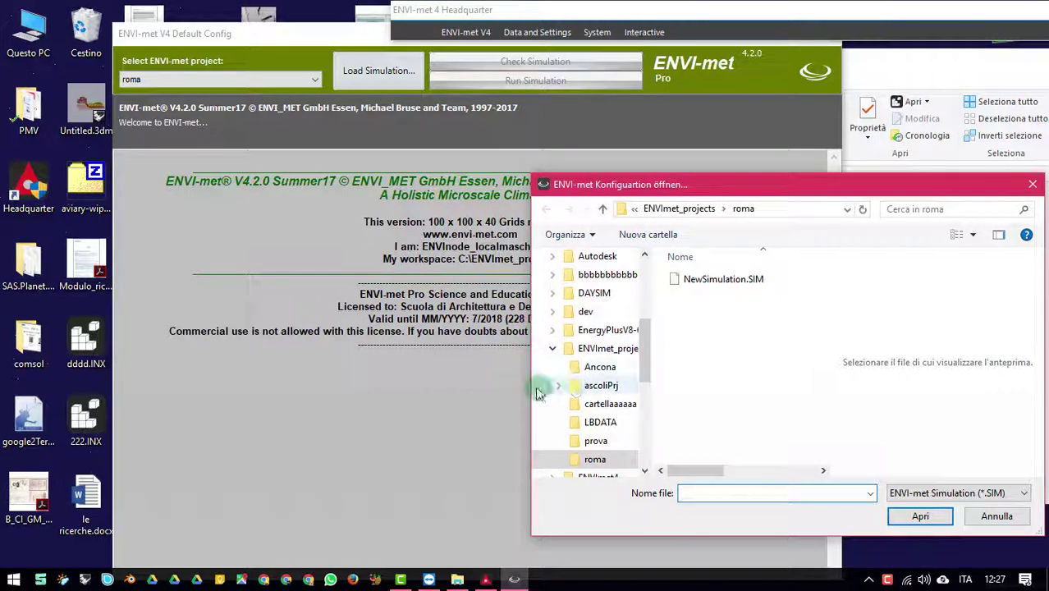
pyautogui.doubleClick(692, 279)
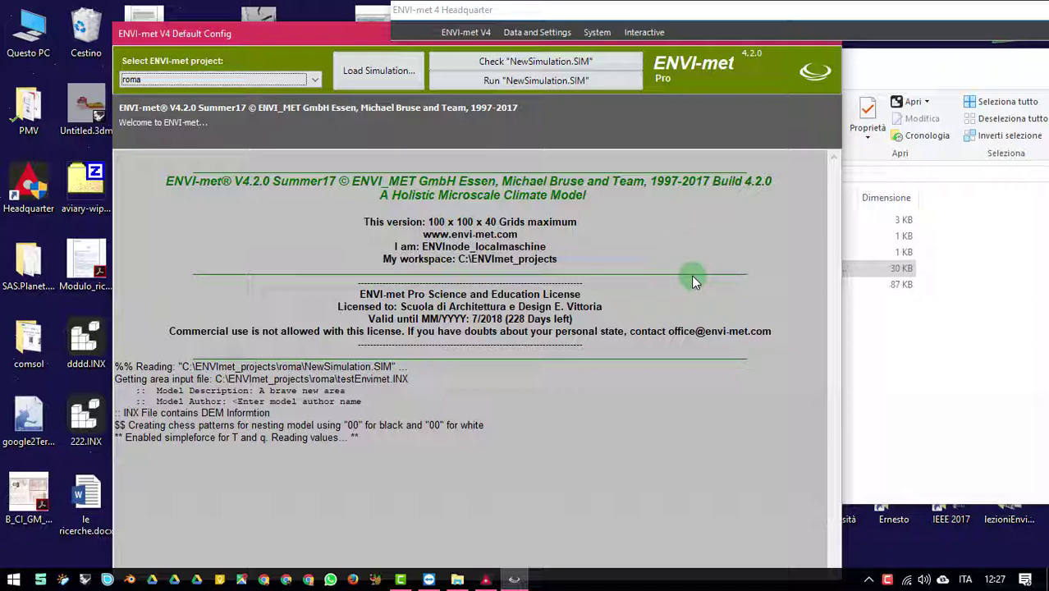
# Step: Run the check on NewSimulation.SIM and review its output log for errors and warnings
pyautogui.click(522, 64)
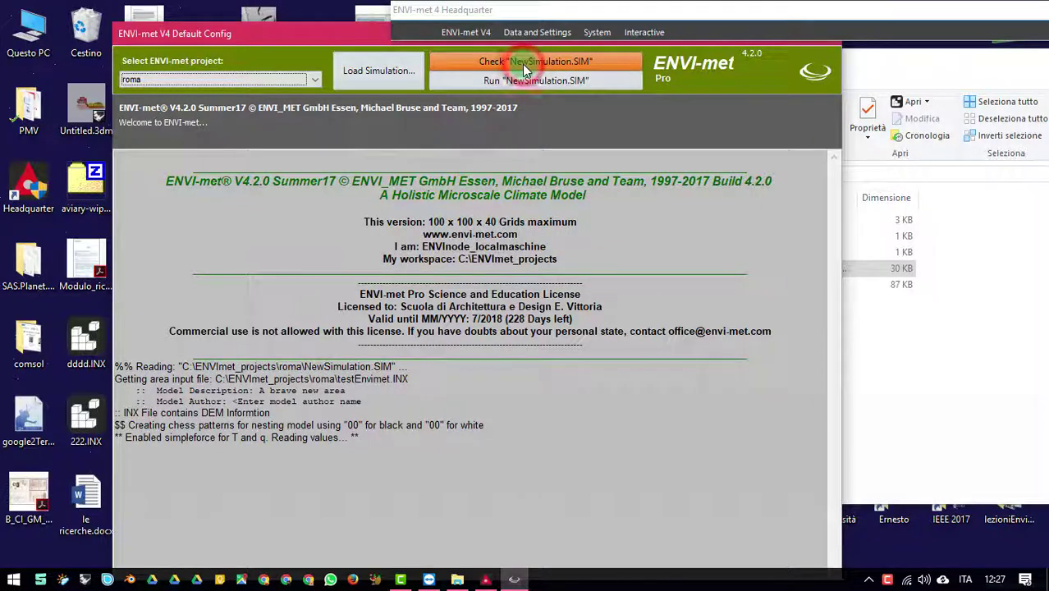
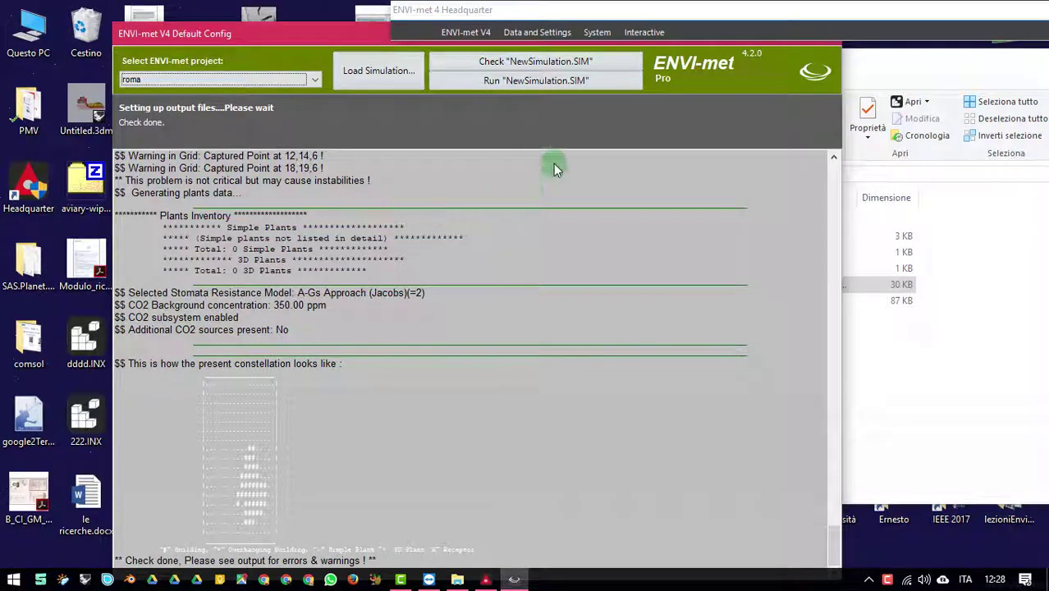
pyautogui.scroll(15, 515, 295)
pyautogui.scroll(-15, 513, 302)
pyautogui.click(464, 32)
pyautogui.click(424, 64)
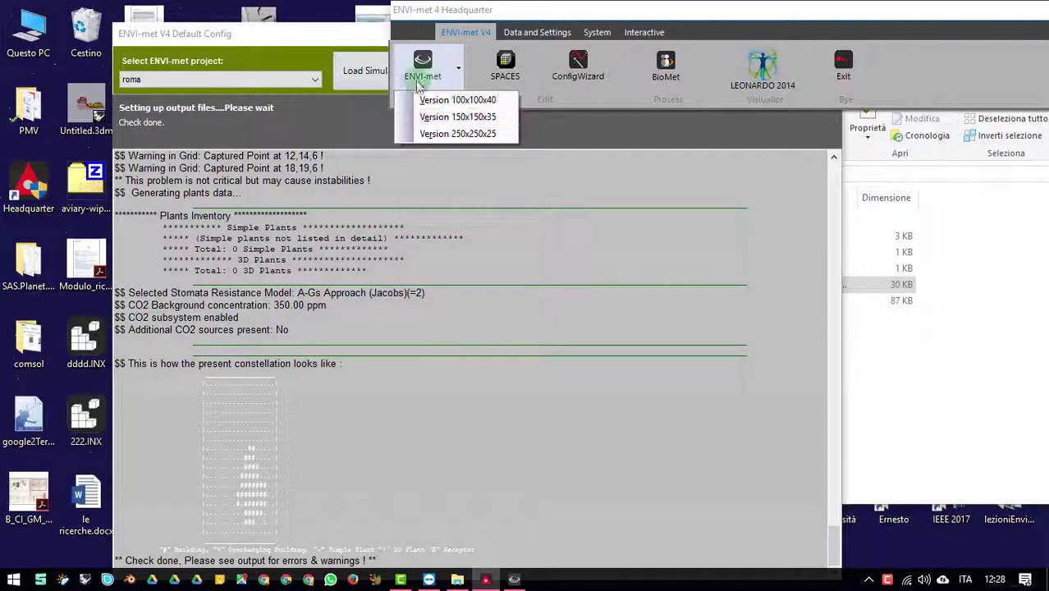
pyautogui.click(349, 37)
pyautogui.moveTo(392, 54); pyautogui.dragTo(391, 181)
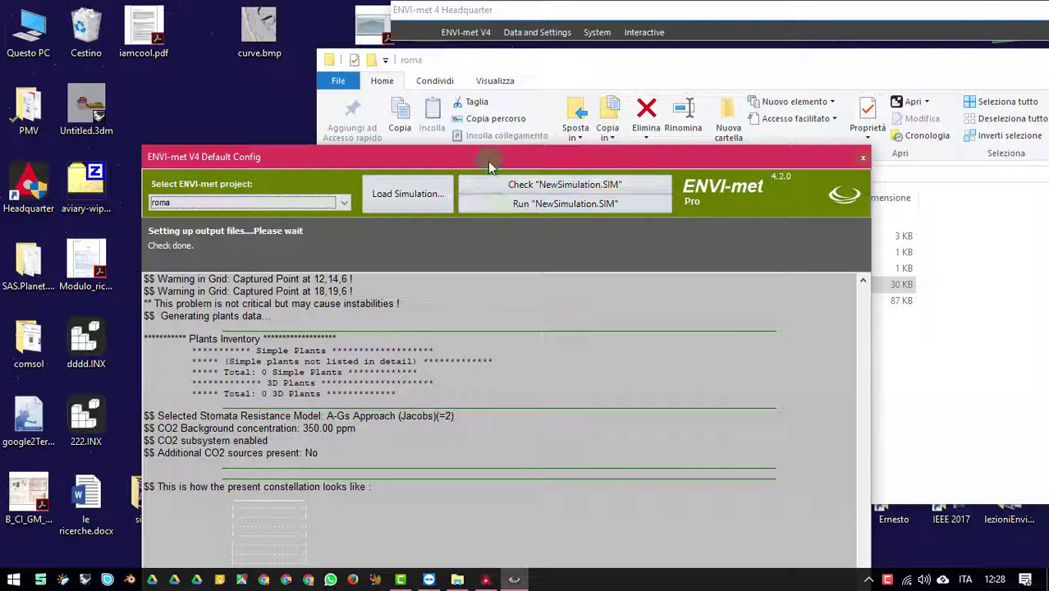
pyautogui.moveTo(487, 161); pyautogui.dragTo(426, 73)
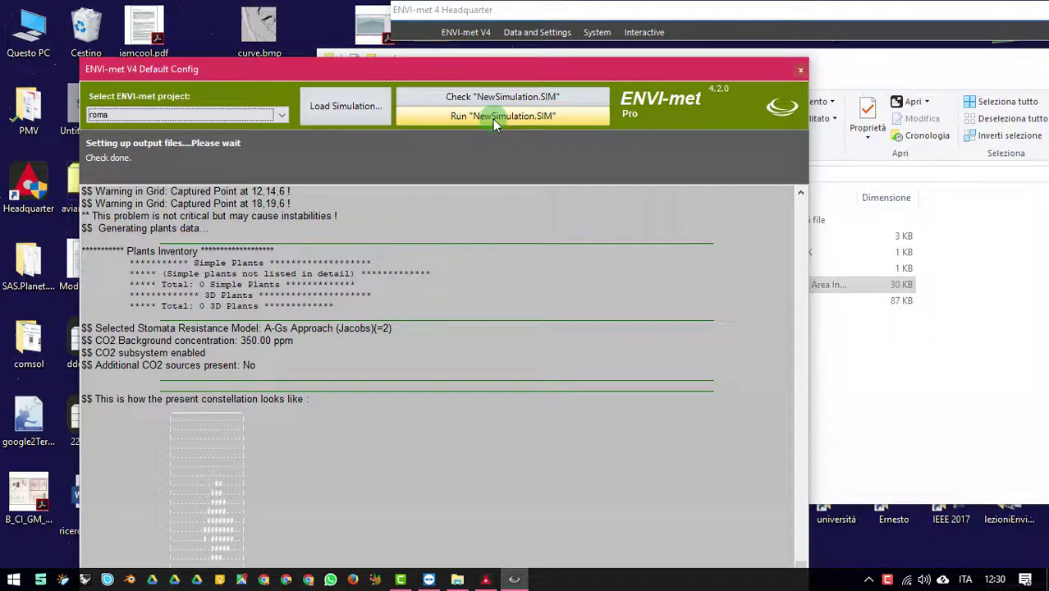
# Step: Close the ENVI-met simulation window and examine the result subfolders of NewSimulation_output in the roma folder, closing the folder window at the end
pyautogui.click(800, 71)
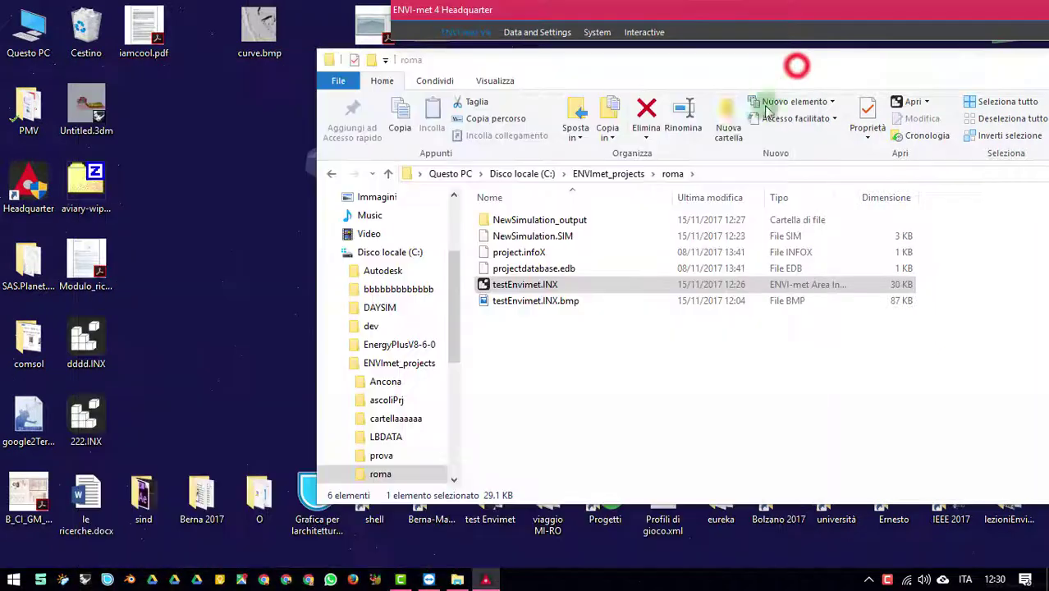
pyautogui.click(520, 218)
pyautogui.click(521, 220)
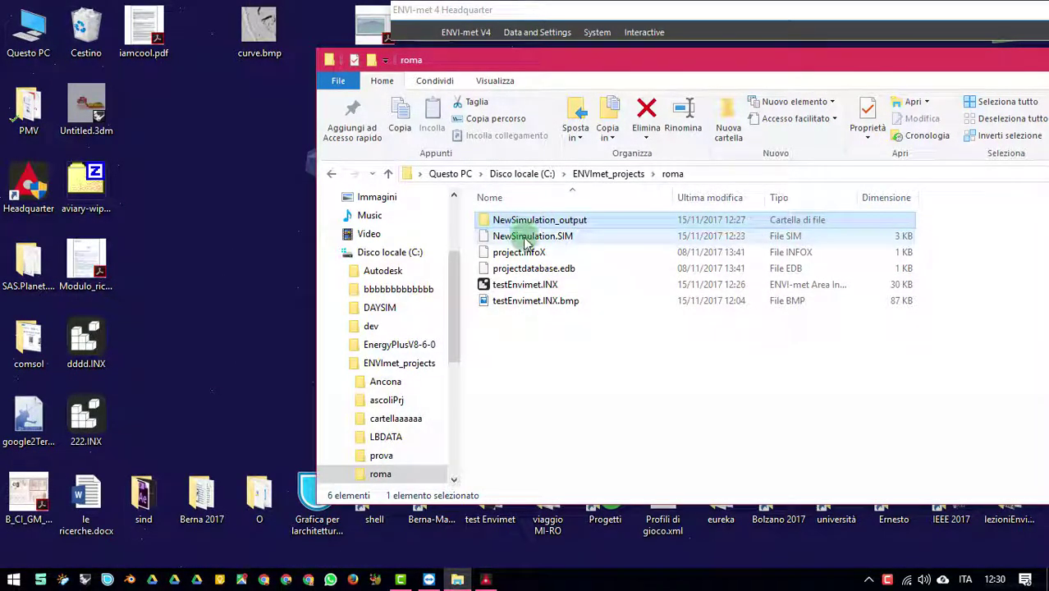
pyautogui.moveTo(524, 242)
pyautogui.mouseDown()
pyautogui.moveTo(537, 308)
pyautogui.moveTo(535, 220)
pyautogui.moveTo(579, 221)
pyautogui.mouseUp()
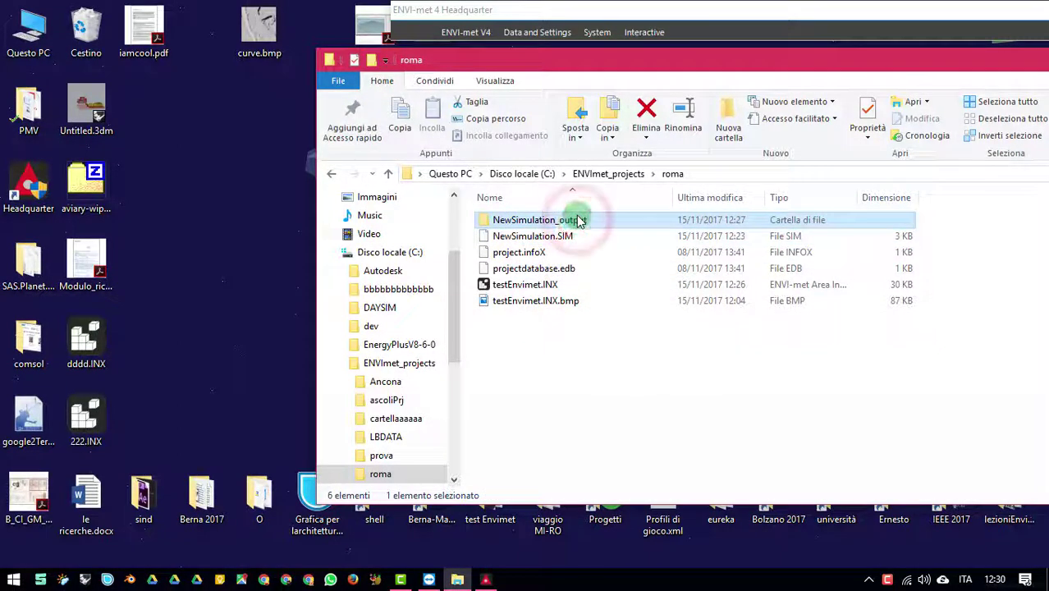
pyautogui.click(578, 220)
pyautogui.doubleClick(578, 220)
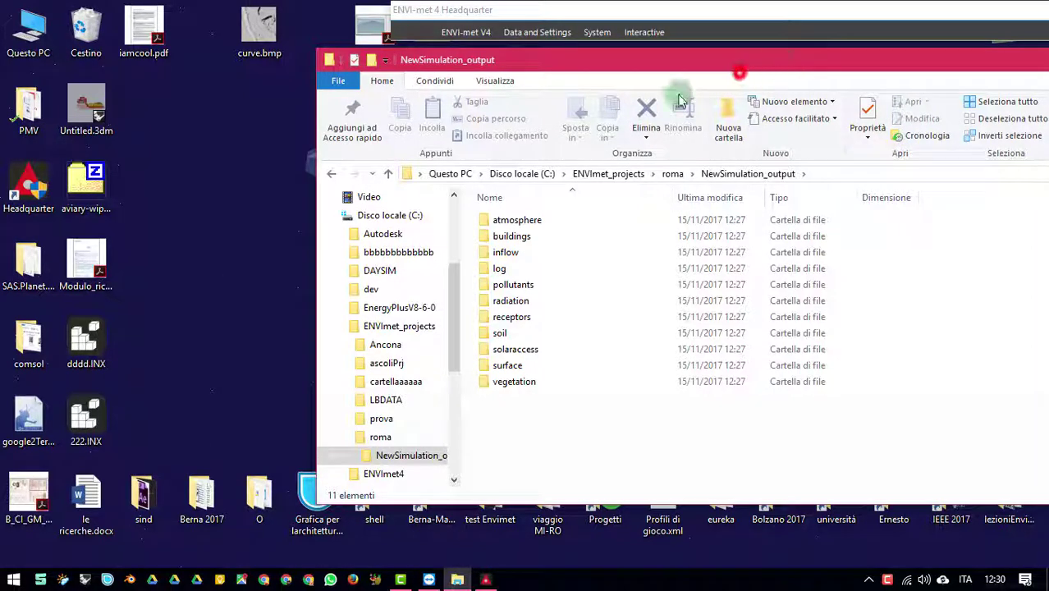
pyautogui.moveTo(738, 71); pyautogui.dragTo(614, 63)
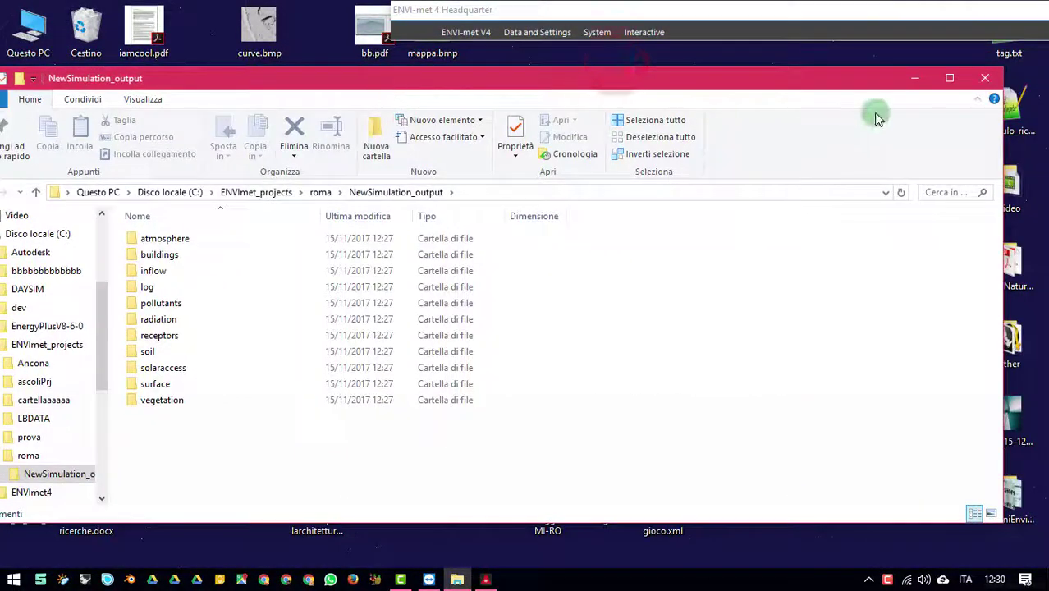
pyautogui.click(987, 79)
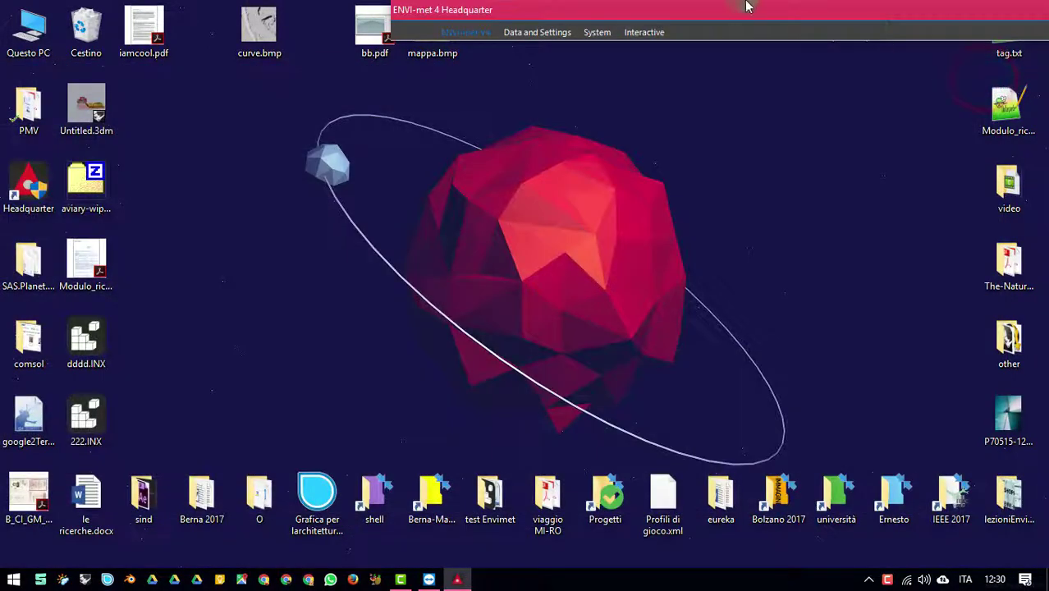
# Step: Switch to the TeamViewer remote desktop and dismiss its sponsored-session and expired-session notices
pyautogui.moveTo(742, 15); pyautogui.dragTo(445, 78)
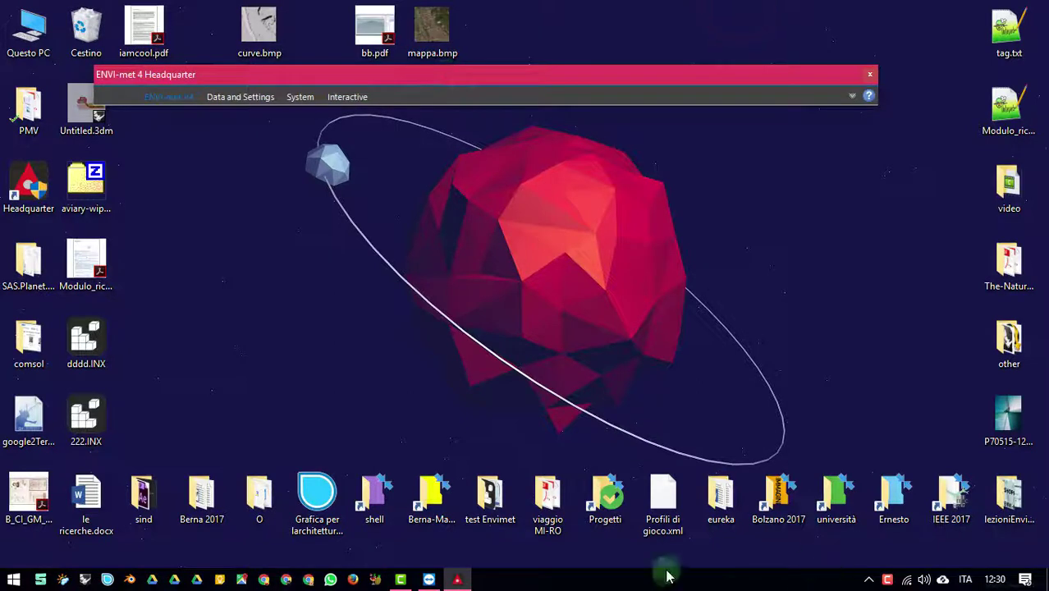
pyautogui.click(13, 579)
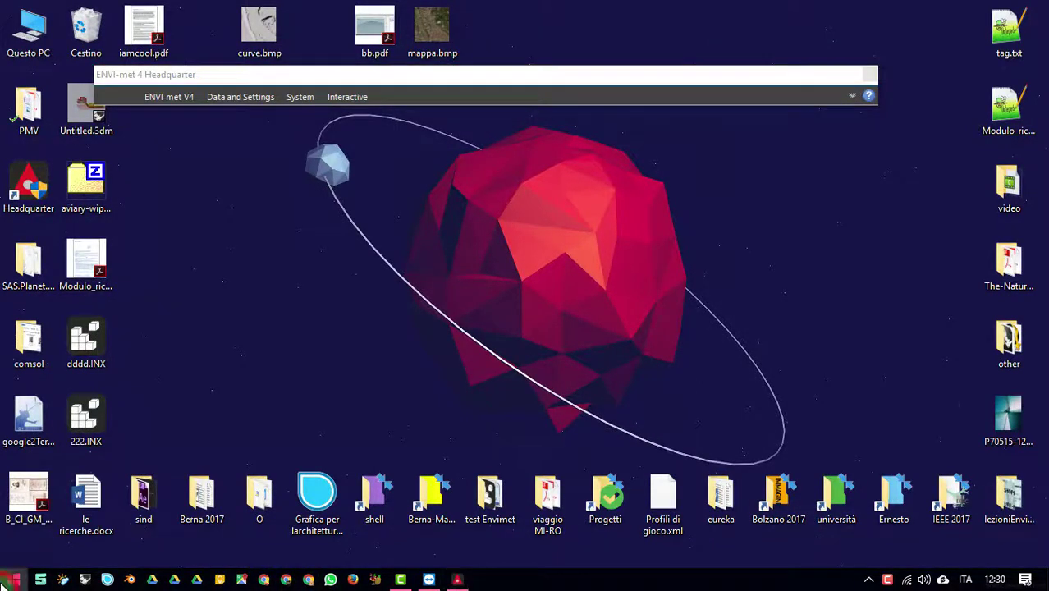
pyautogui.click(898, 366)
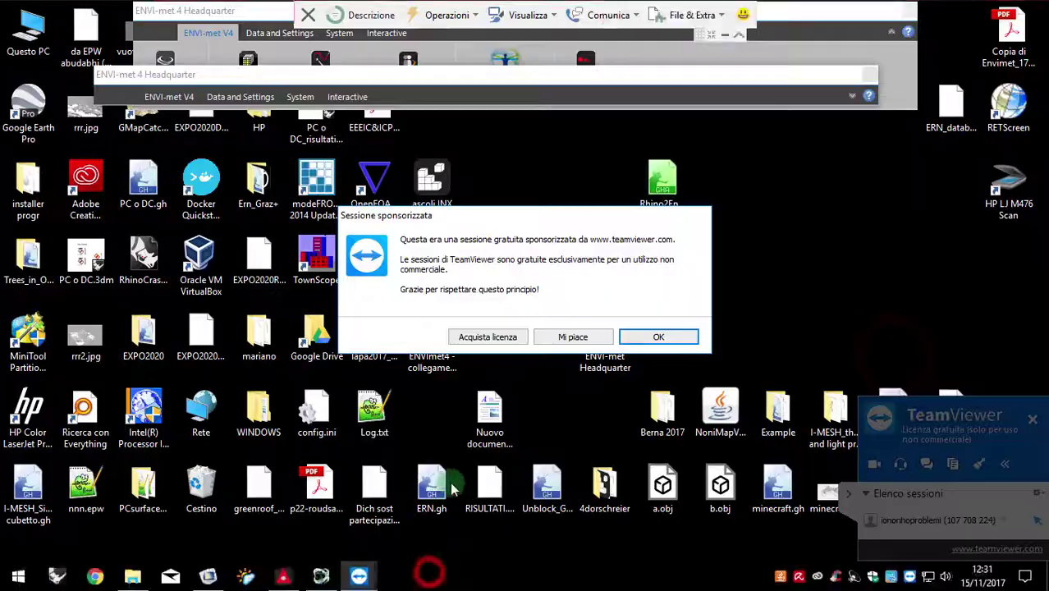
pyautogui.click(645, 334)
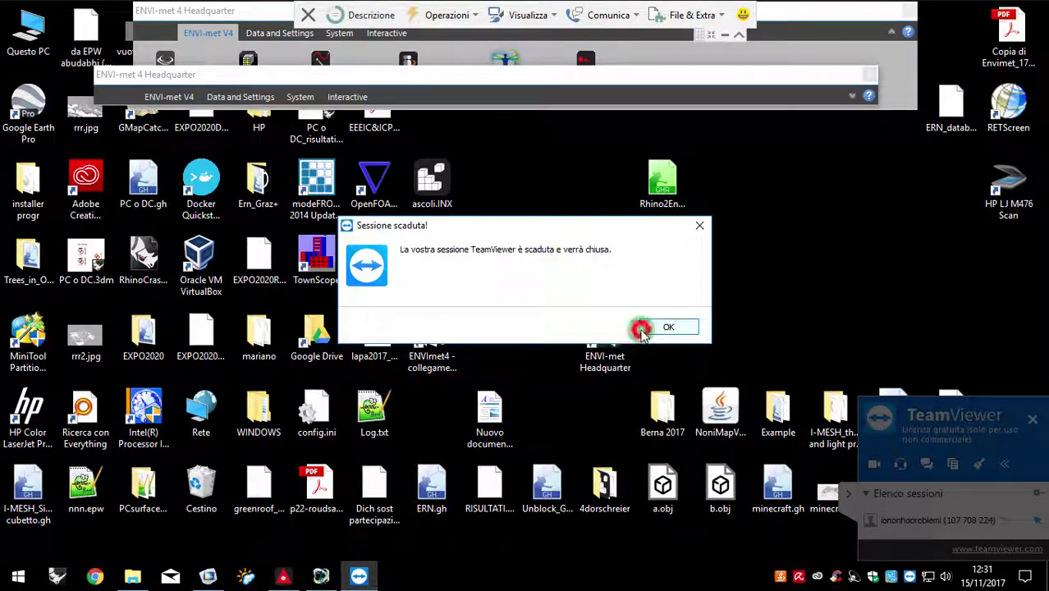
pyautogui.click(665, 326)
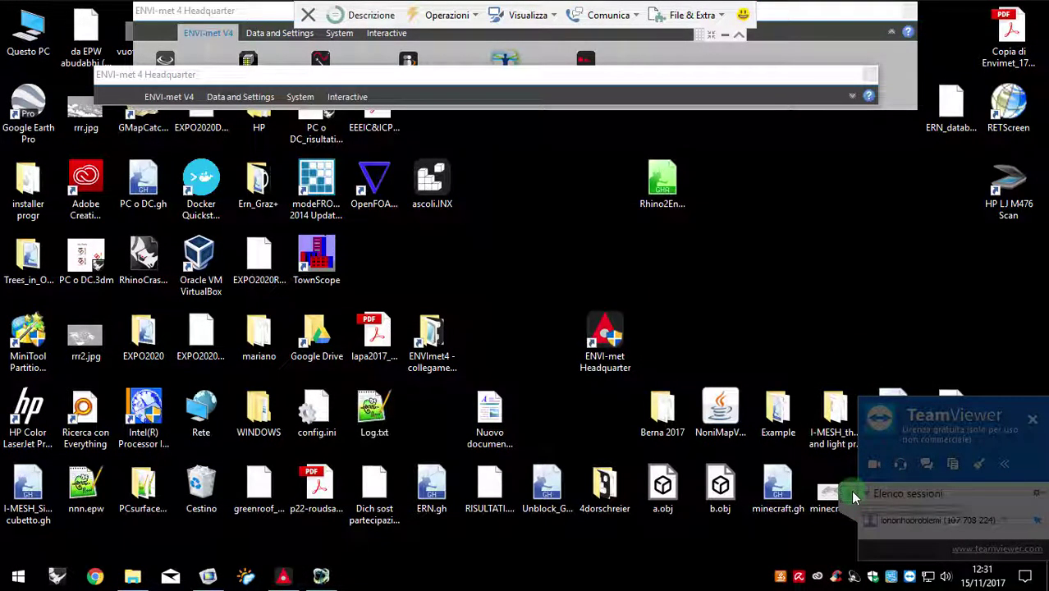
# Step: Close the local ENVI-met Headquarter window and reposition the remote Headquarter window clear of the TeamViewer toolbar
pyautogui.click(871, 54)
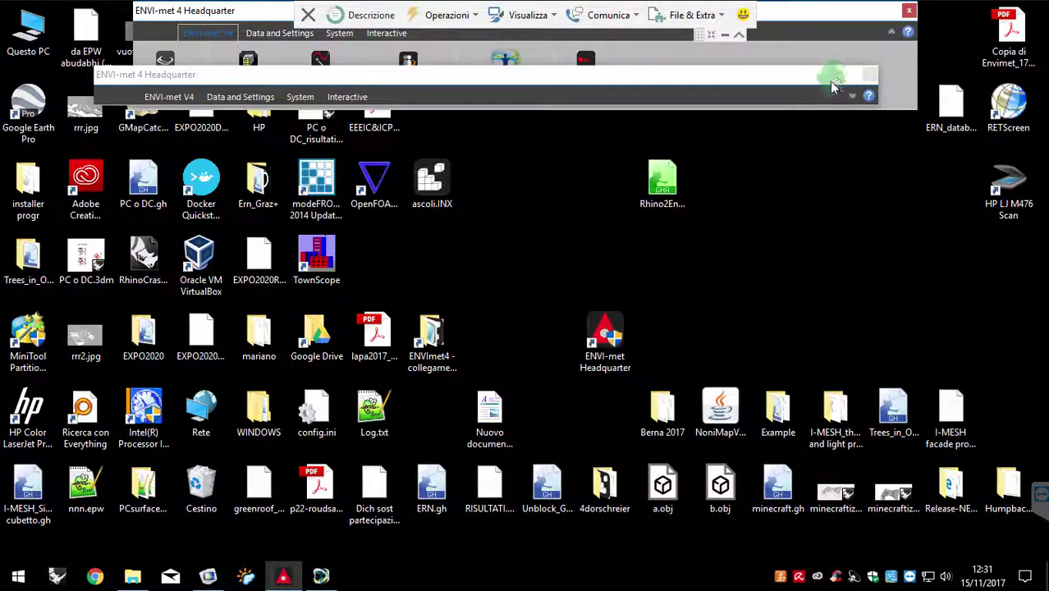
pyautogui.click(860, 79)
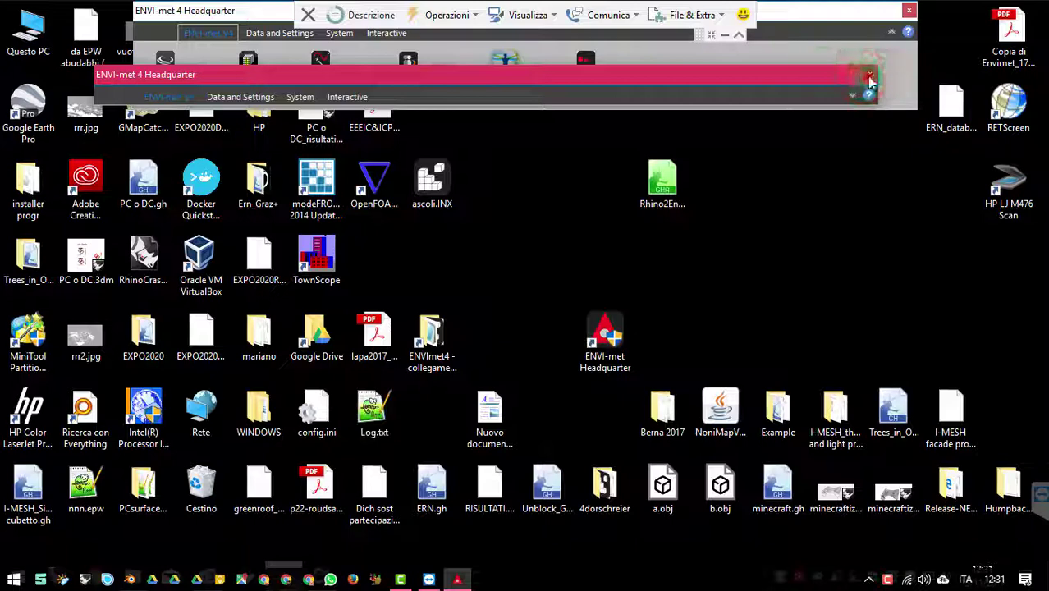
pyautogui.click(868, 78)
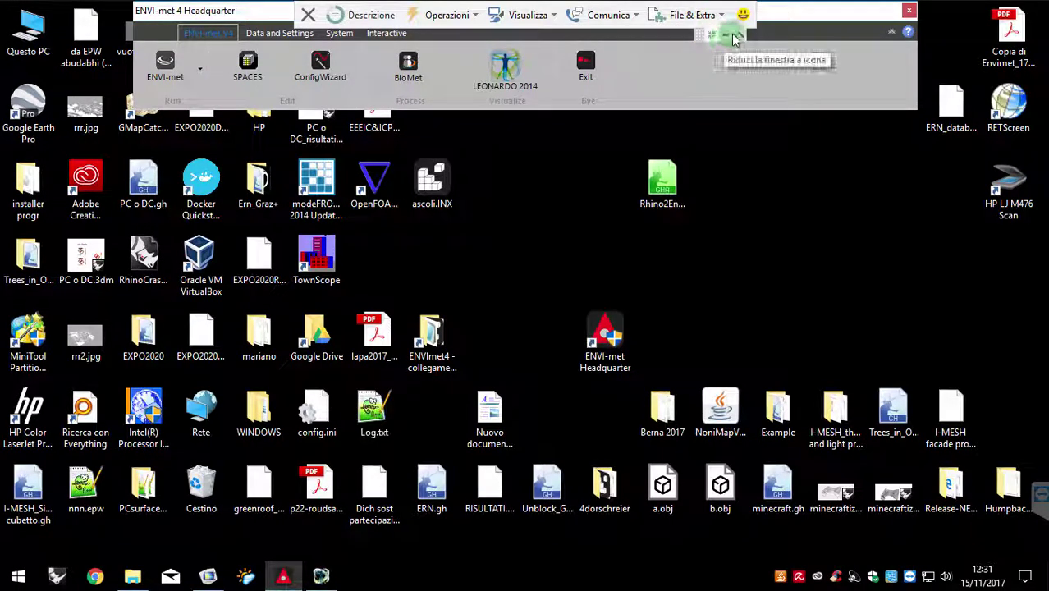
pyautogui.moveTo(800, 12); pyautogui.dragTo(801, 35)
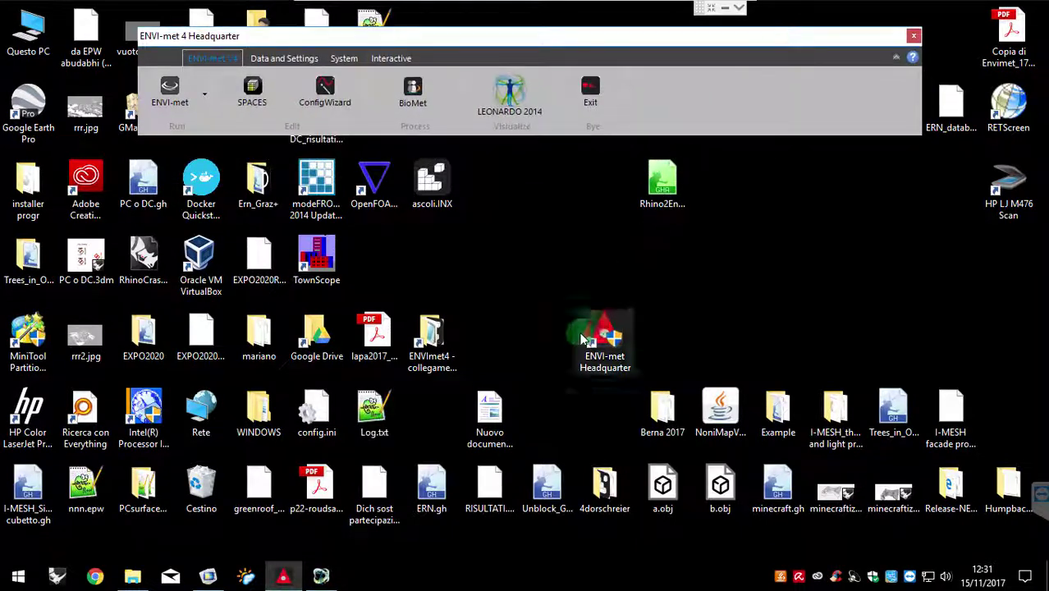
# Step: Close the already open LEONARDO window, relaunch LEONARDO 2014 from Headquarter, and collapse the Headquarter window out of the way
pyautogui.click(525, 155)
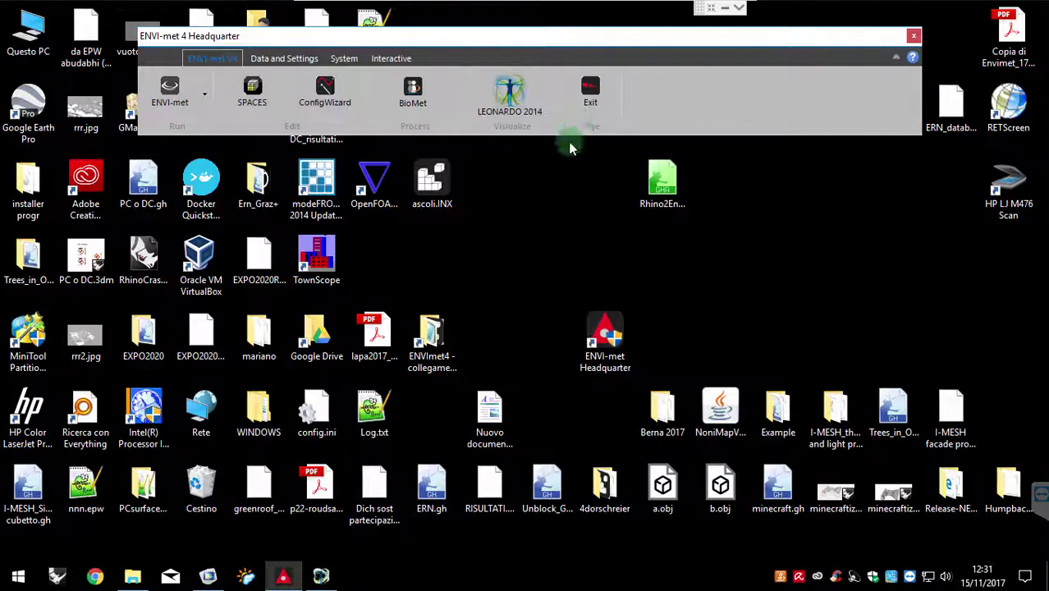
pyautogui.click(320, 576)
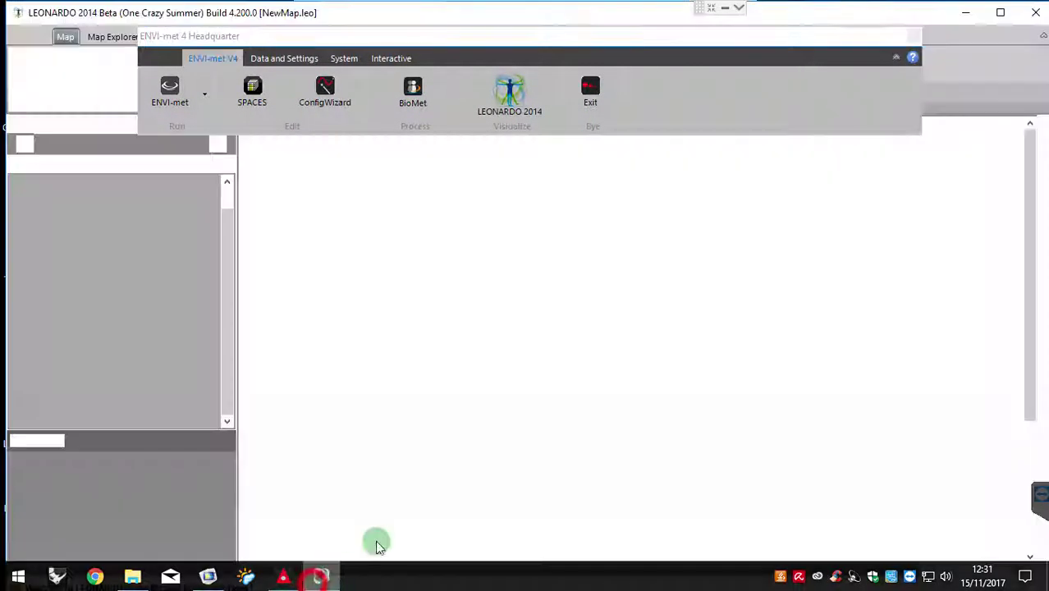
pyautogui.click(1035, 12)
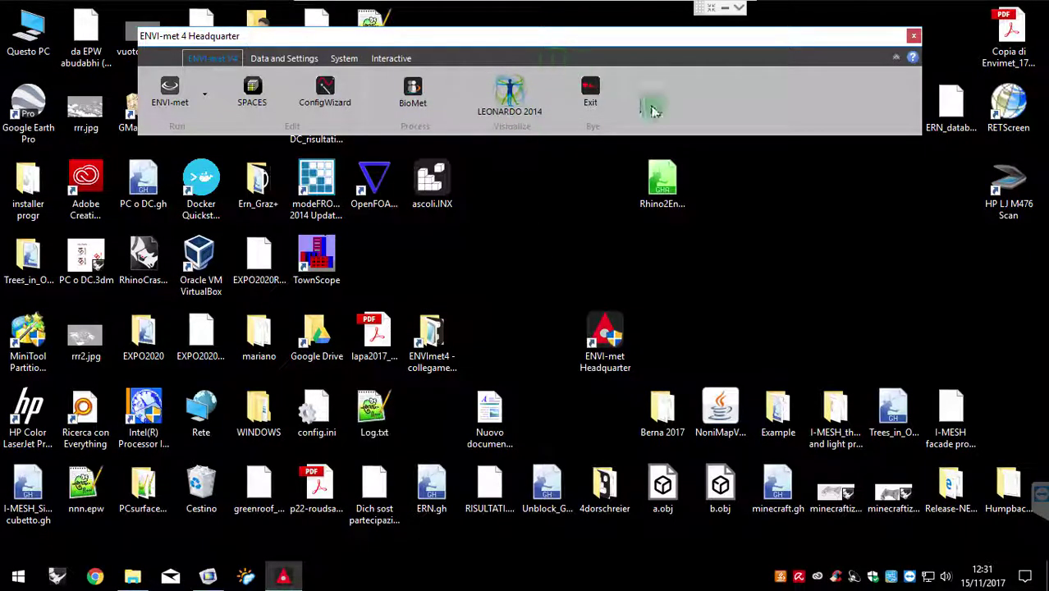
pyautogui.click(528, 77)
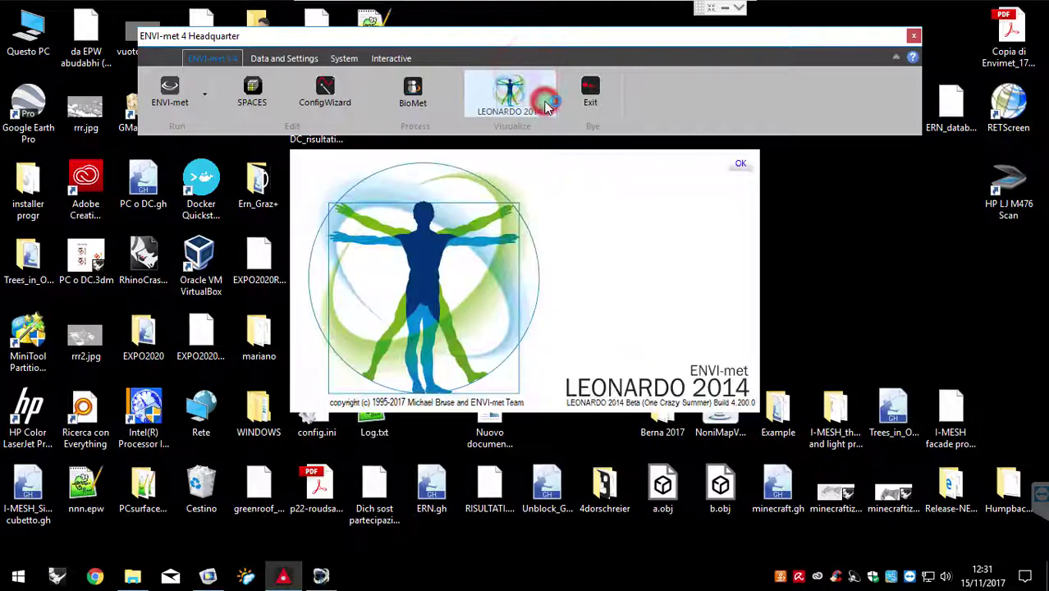
pyautogui.click(540, 115)
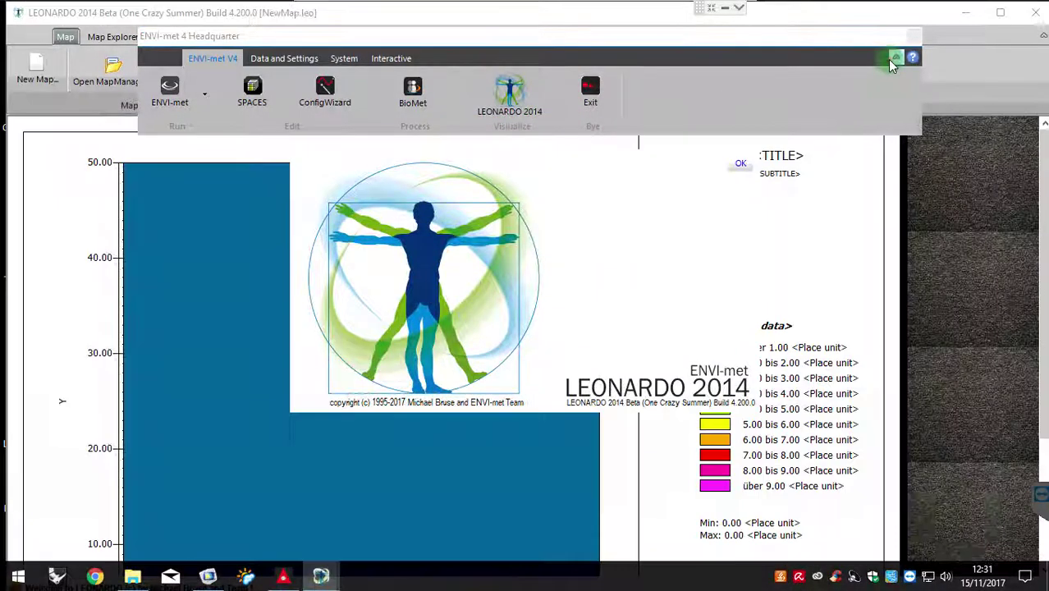
pyautogui.click(889, 59)
pyautogui.moveTo(761, 58); pyautogui.dragTo(763, 9)
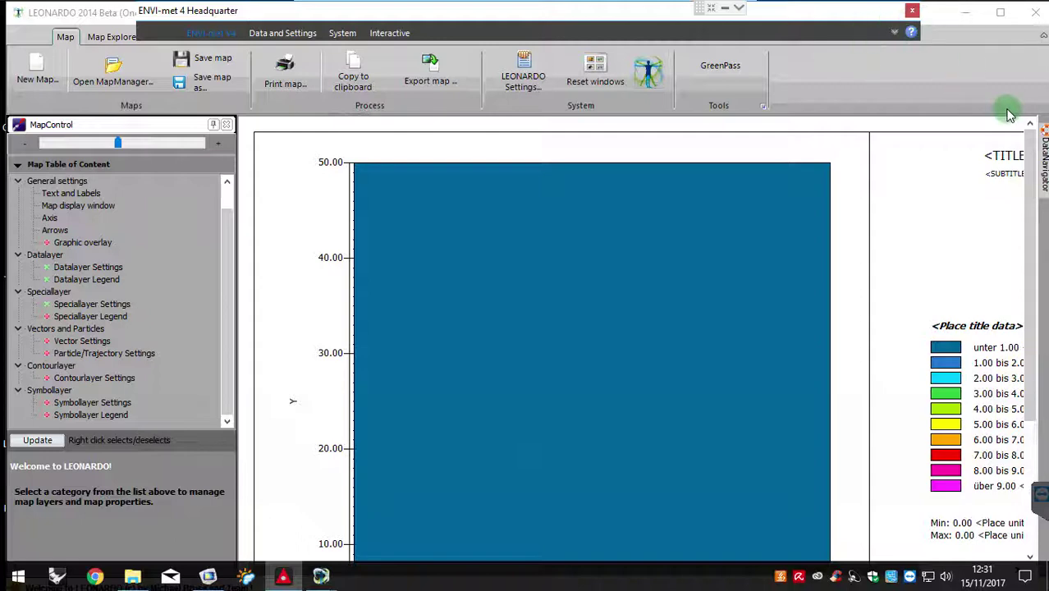
# Step: Open the DataNavigator as a floating window over the map area and hide the Headquarter window
pyautogui.click(1042, 164)
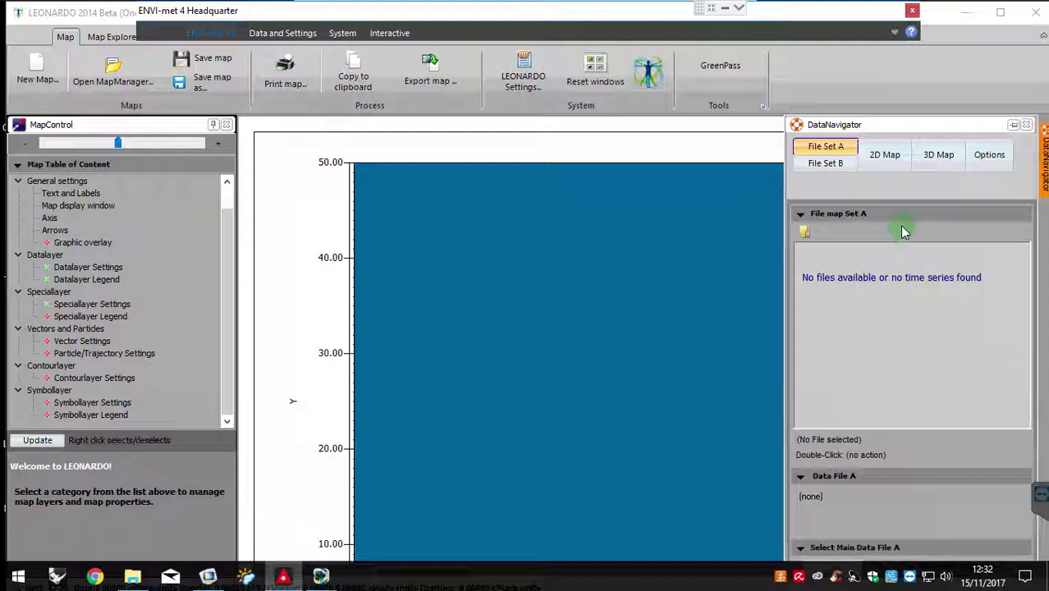
pyautogui.doubleClick(974, 124)
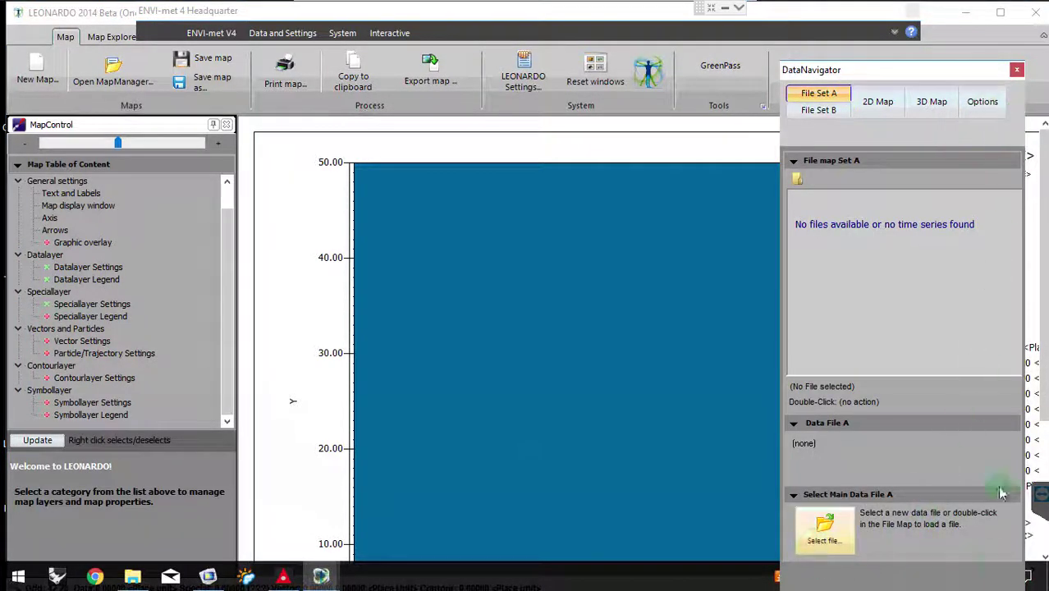
pyautogui.click(825, 530)
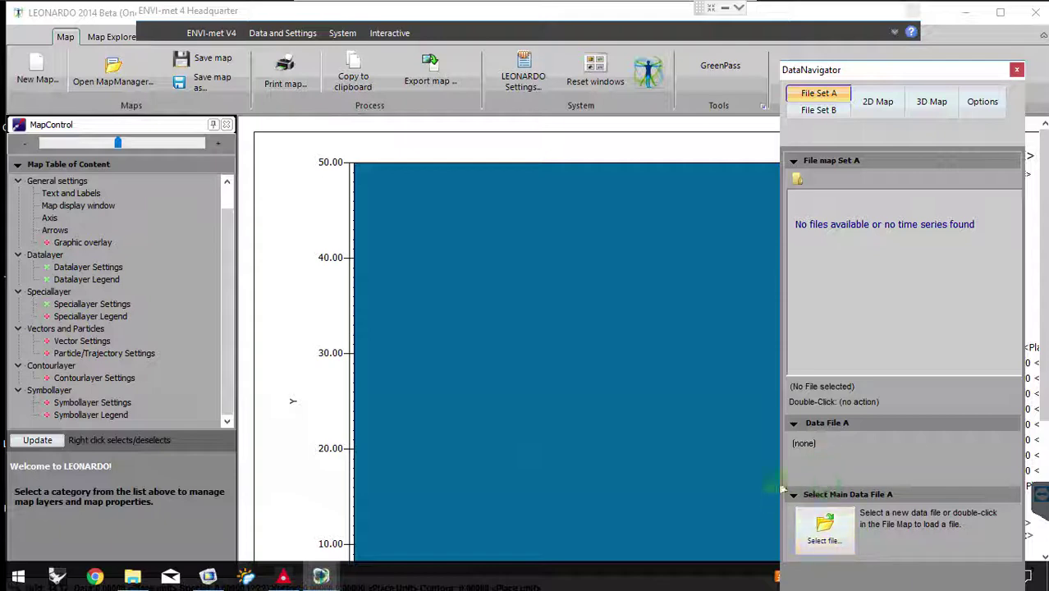
pyautogui.click(831, 71)
pyautogui.moveTo(829, 96); pyautogui.dragTo(889, 65)
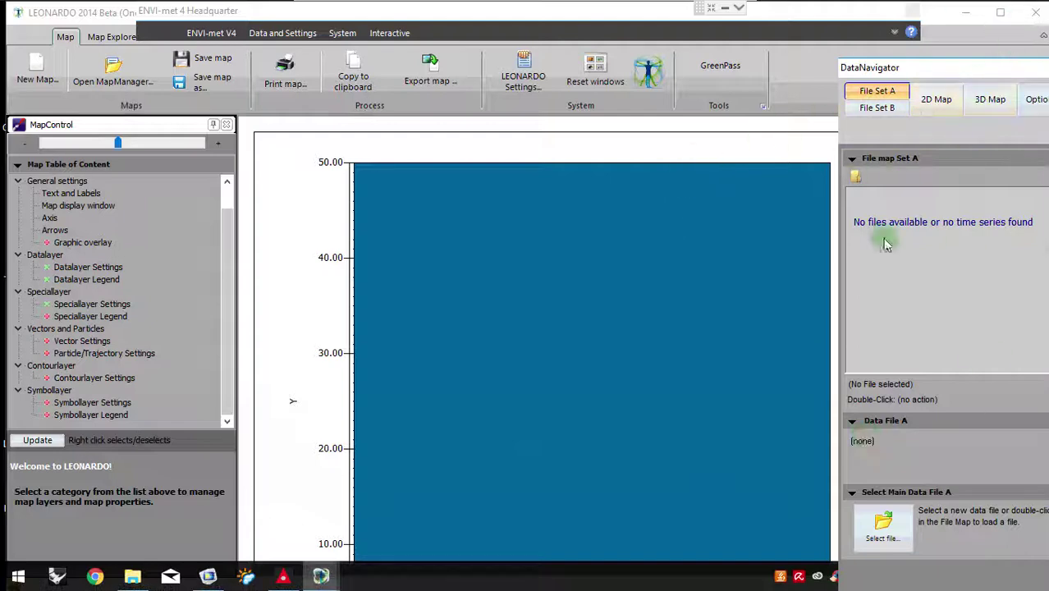
pyautogui.moveTo(1007, 72); pyautogui.dragTo(791, 42)
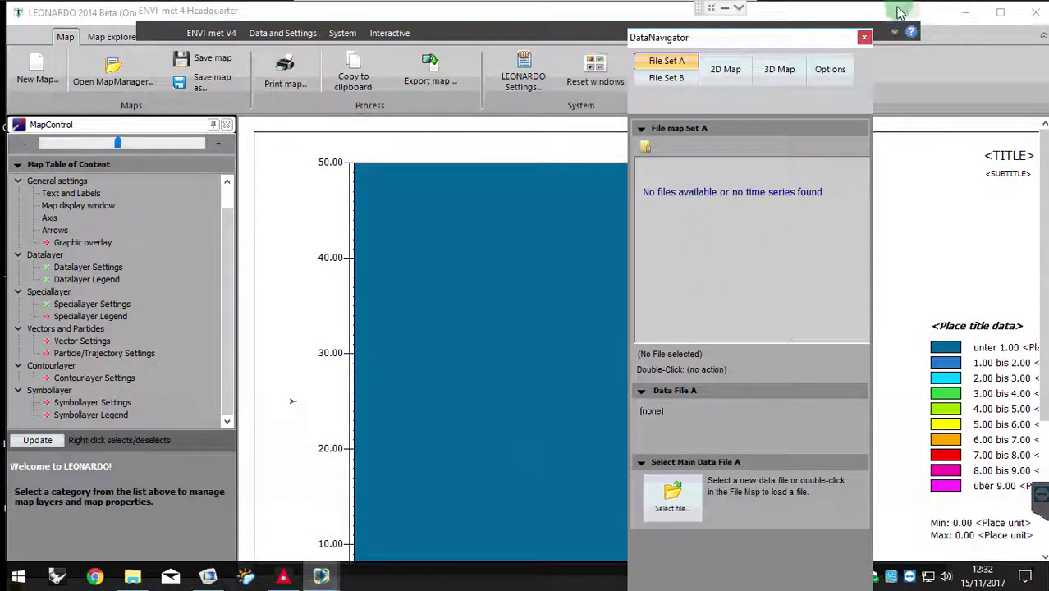
pyautogui.click(282, 576)
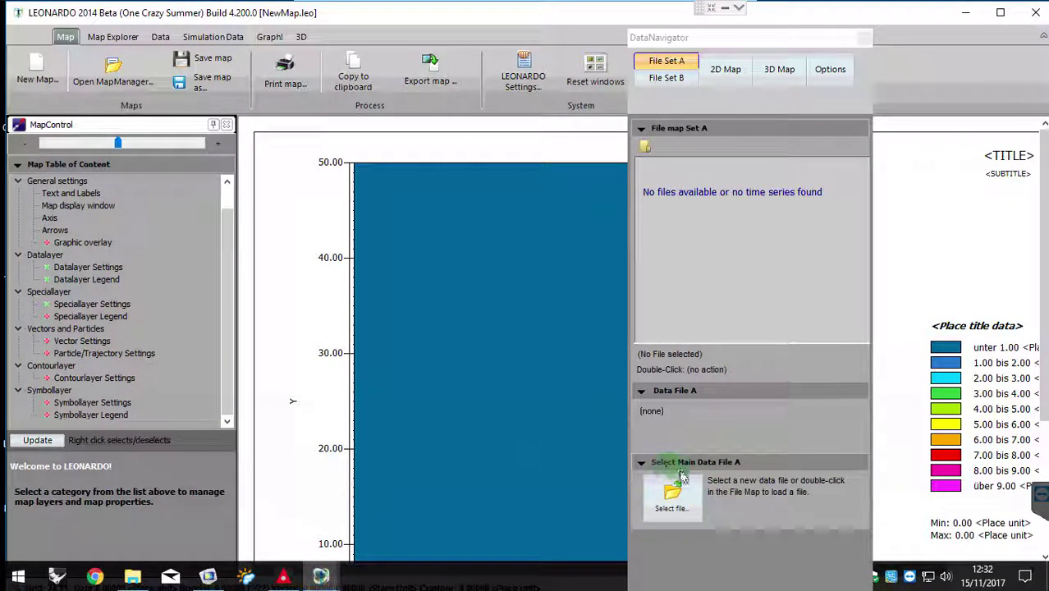
# Step: Try to select a main data file for File Set A from the ascoli project's atmosphere folder
pyautogui.click(665, 495)
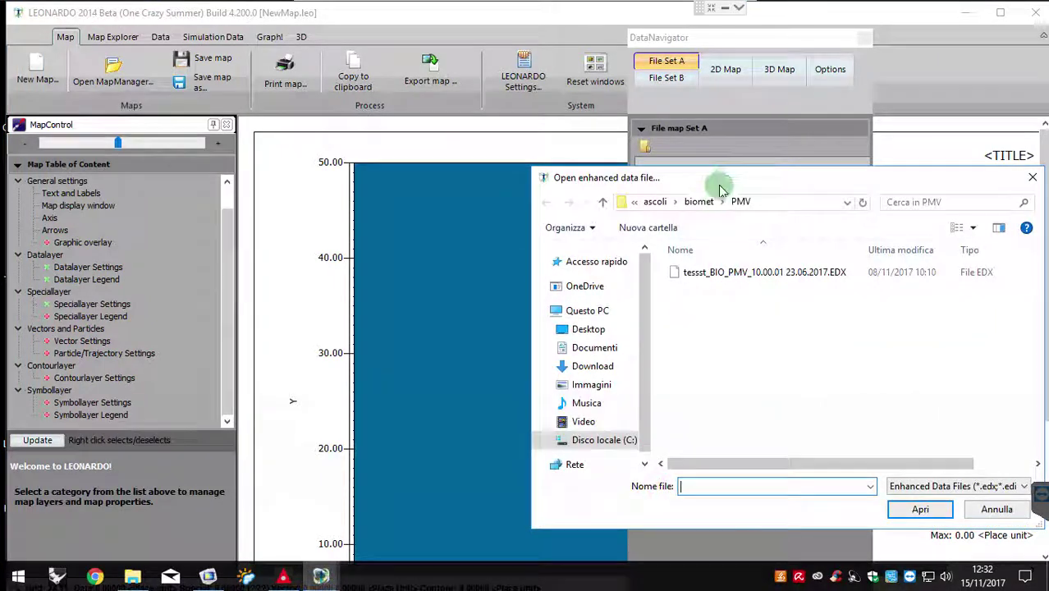
pyautogui.click(656, 209)
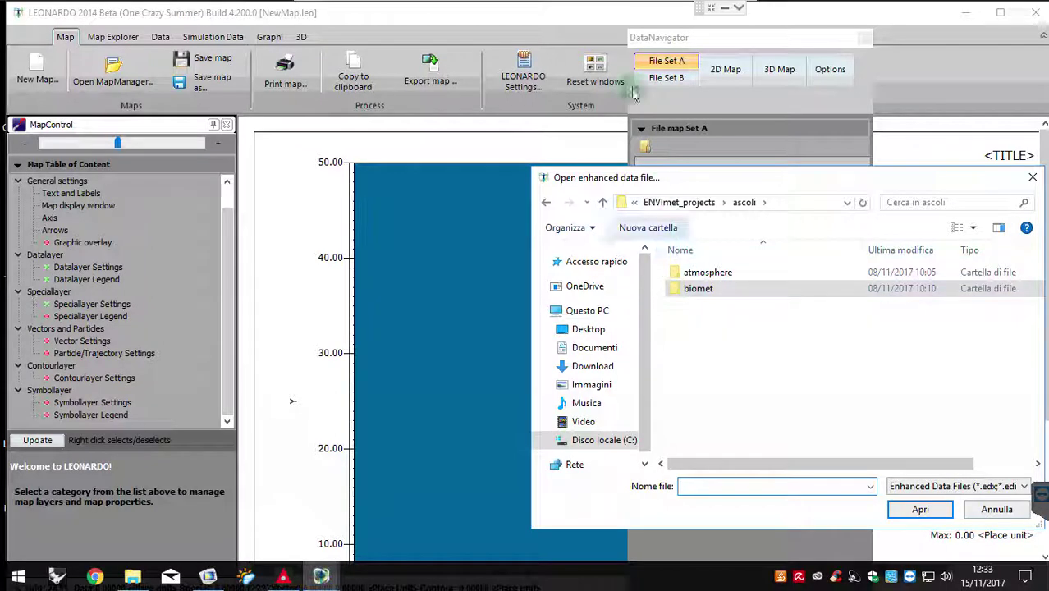
pyautogui.click(710, 273)
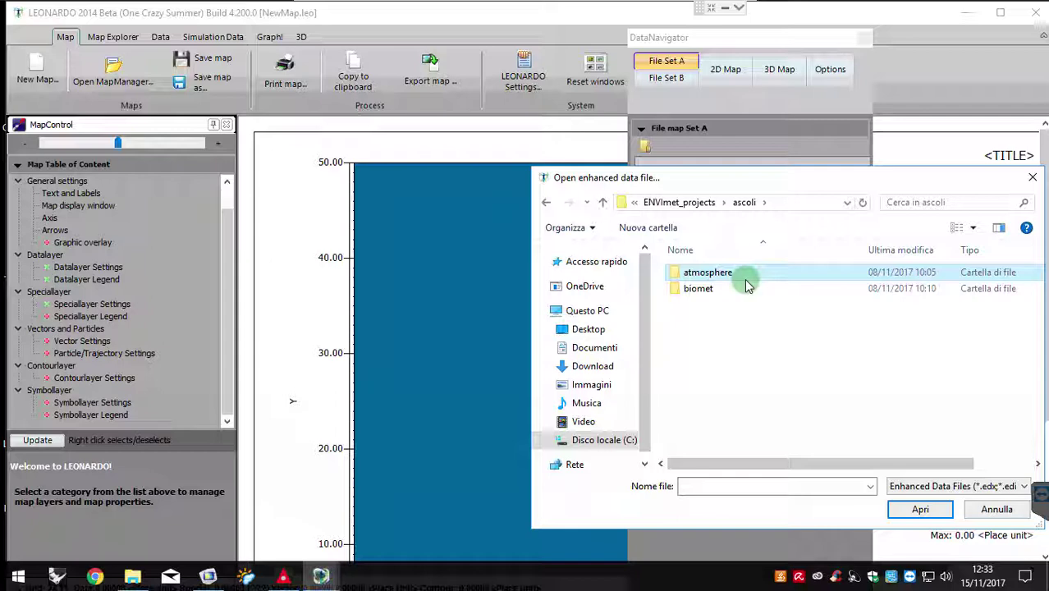
pyautogui.doubleClick(716, 272)
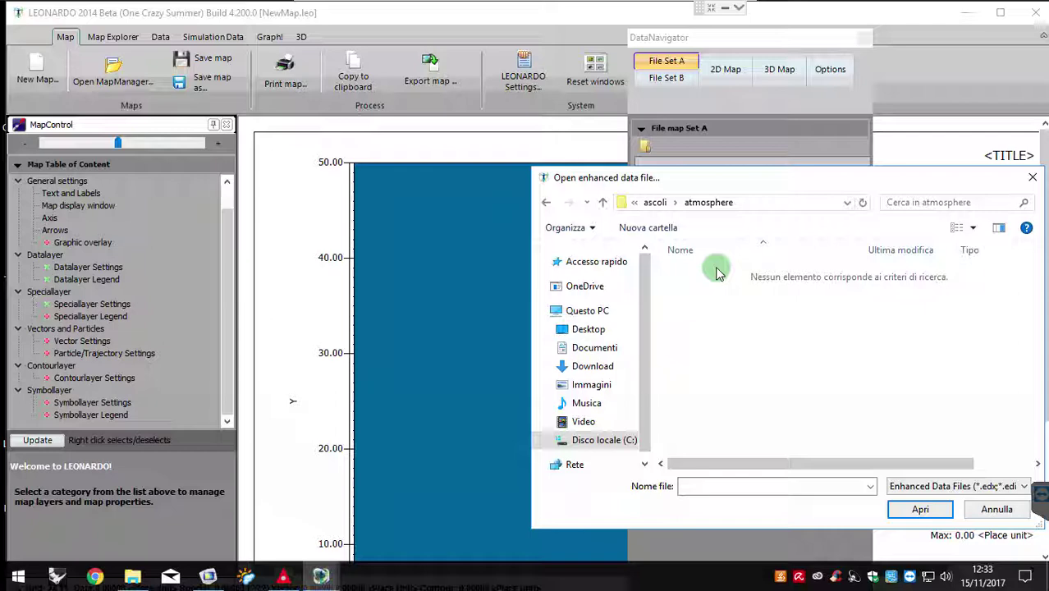
pyautogui.click(870, 486)
pyautogui.click(870, 486)
pyautogui.click(870, 486)
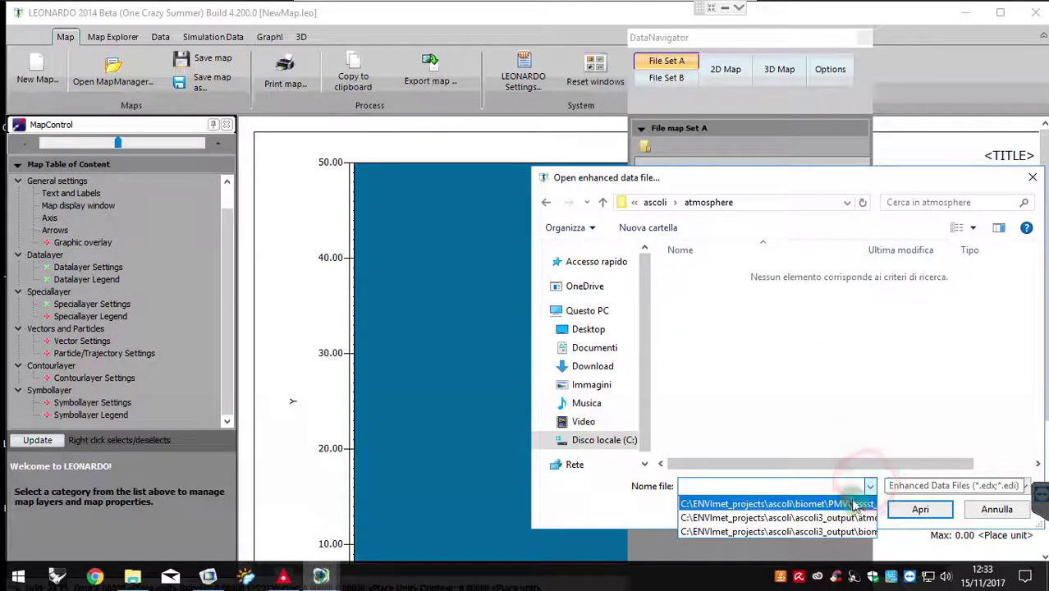
pyautogui.click(855, 419)
pyautogui.click(996, 509)
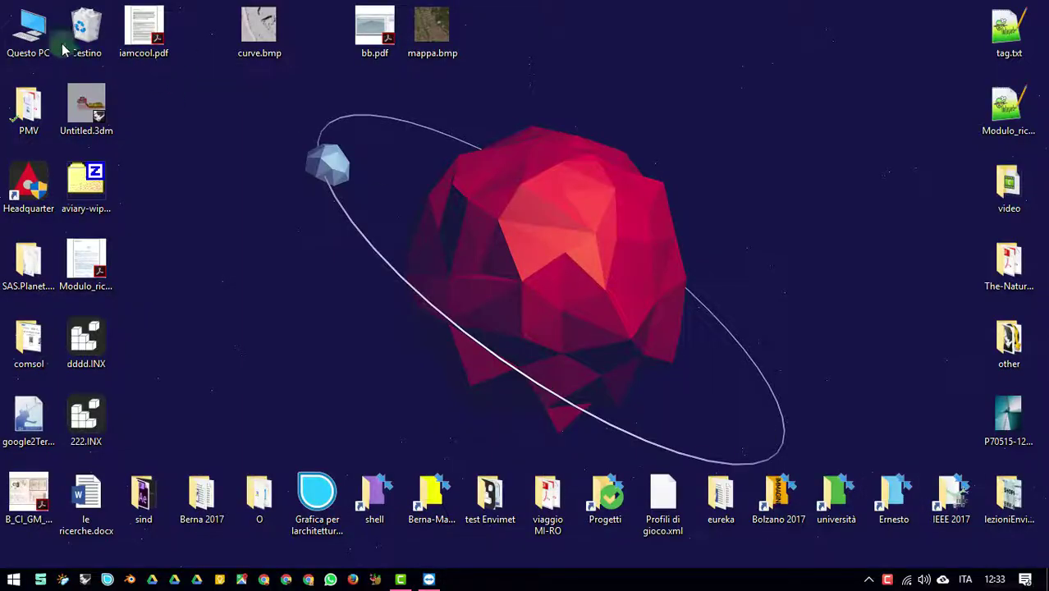
pyautogui.doubleClick(28, 33)
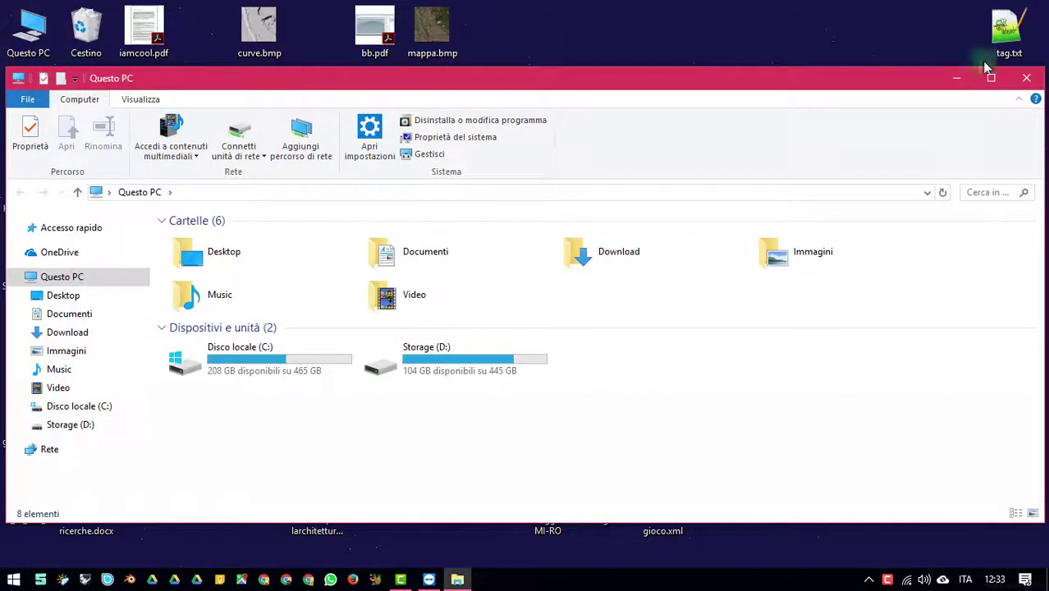
pyautogui.click(788, 382)
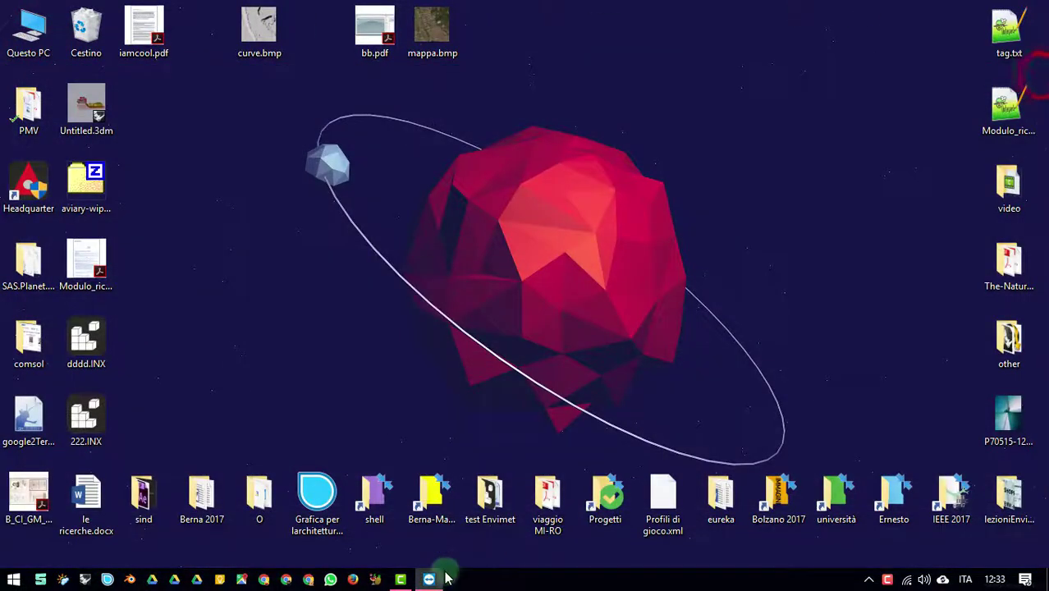
pyautogui.click(445, 579)
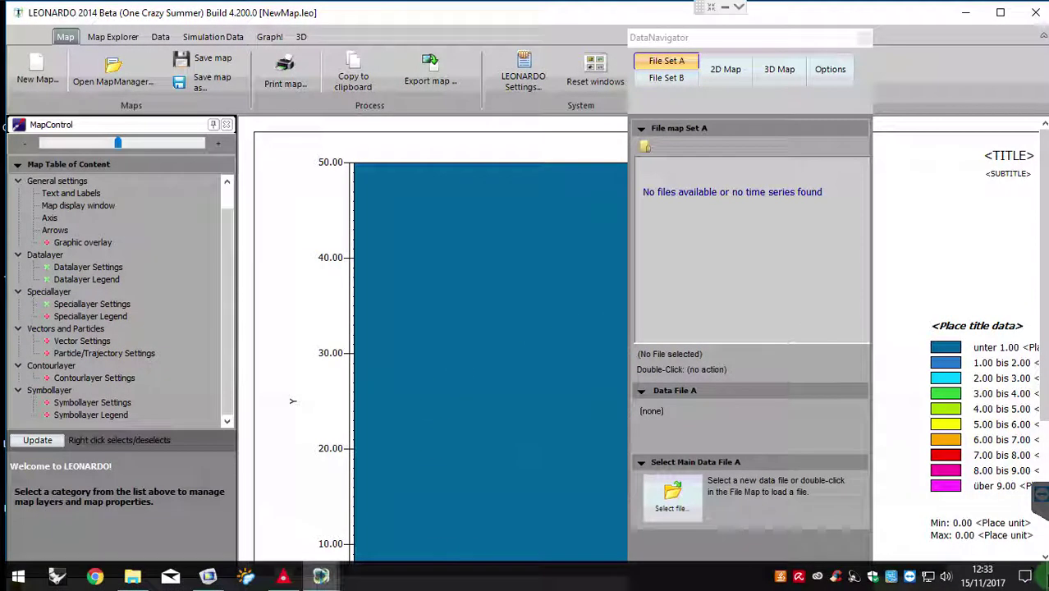
# Step: Hide LEONARDO and examine the remote computer's folder C:\ENVImet_projects\ascoli\atmosphere for simulation result files
pyautogui.click(321, 576)
pyautogui.doubleClick(37, 29)
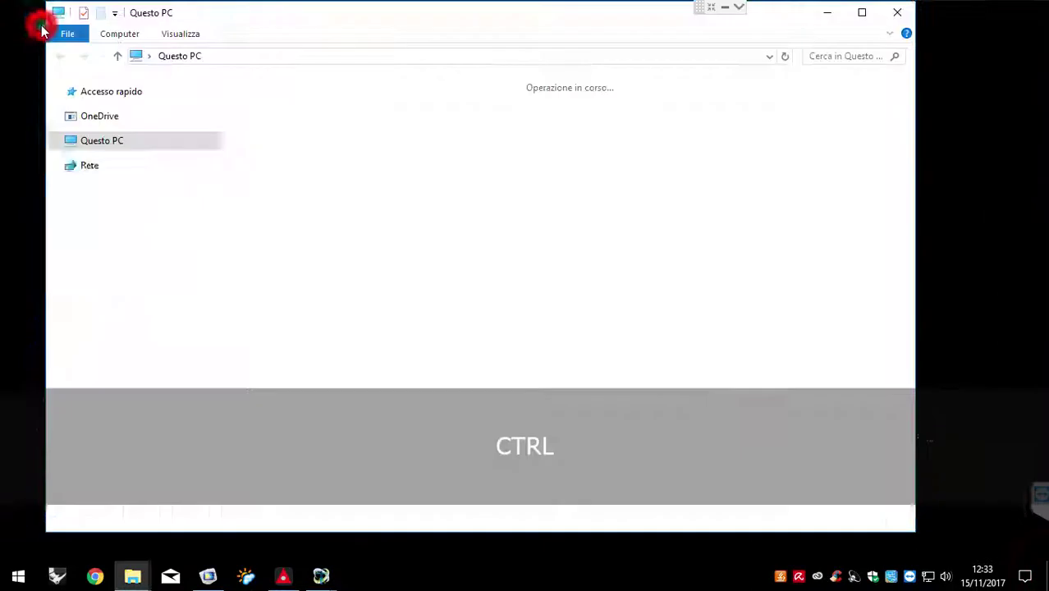
pyautogui.doubleClick(343, 211)
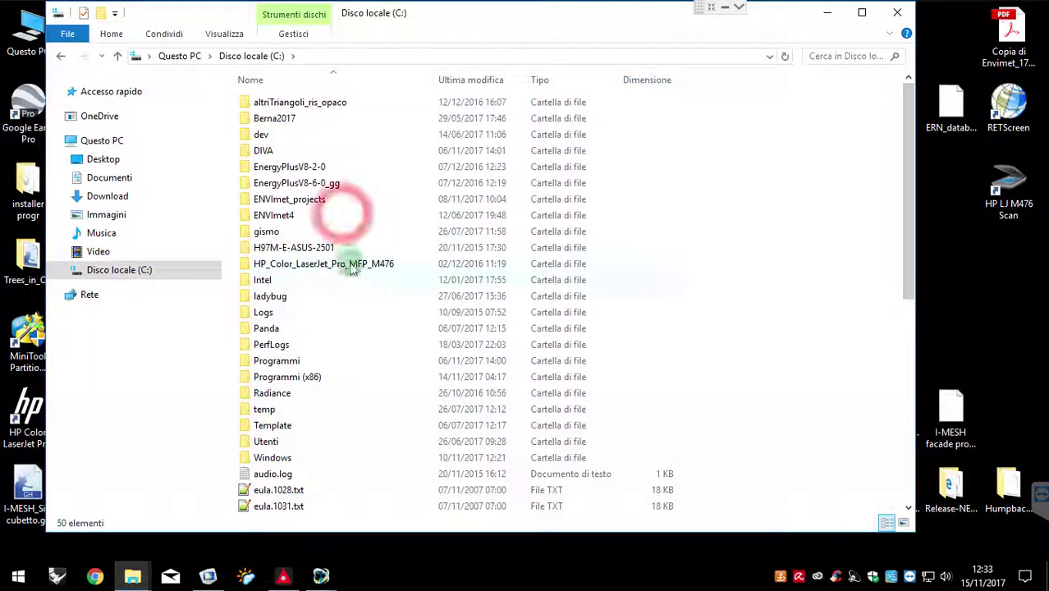
pyautogui.doubleClick(327, 200)
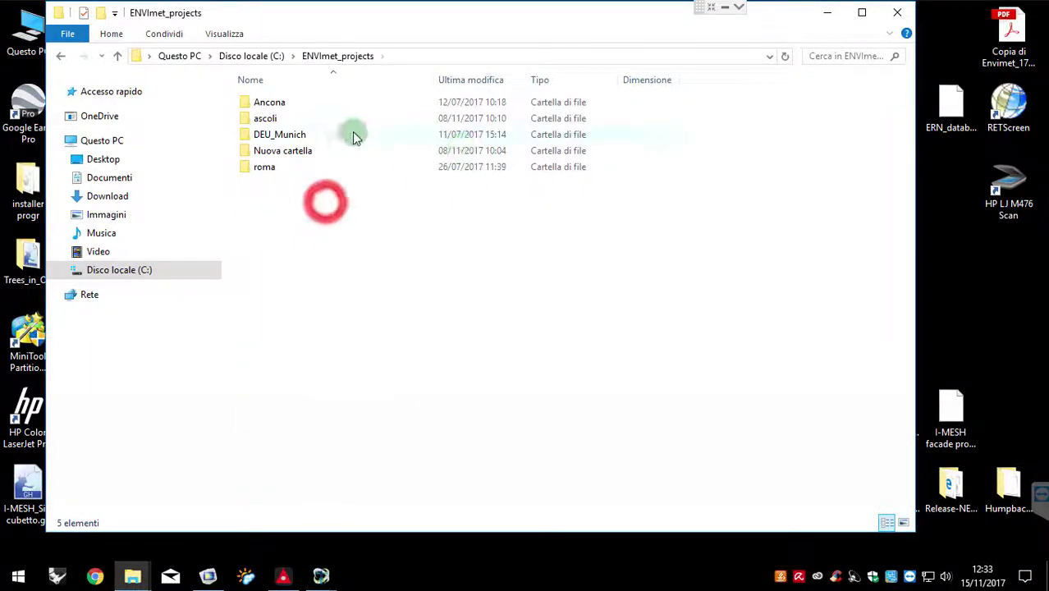
pyautogui.doubleClick(277, 116)
pyautogui.click(293, 104)
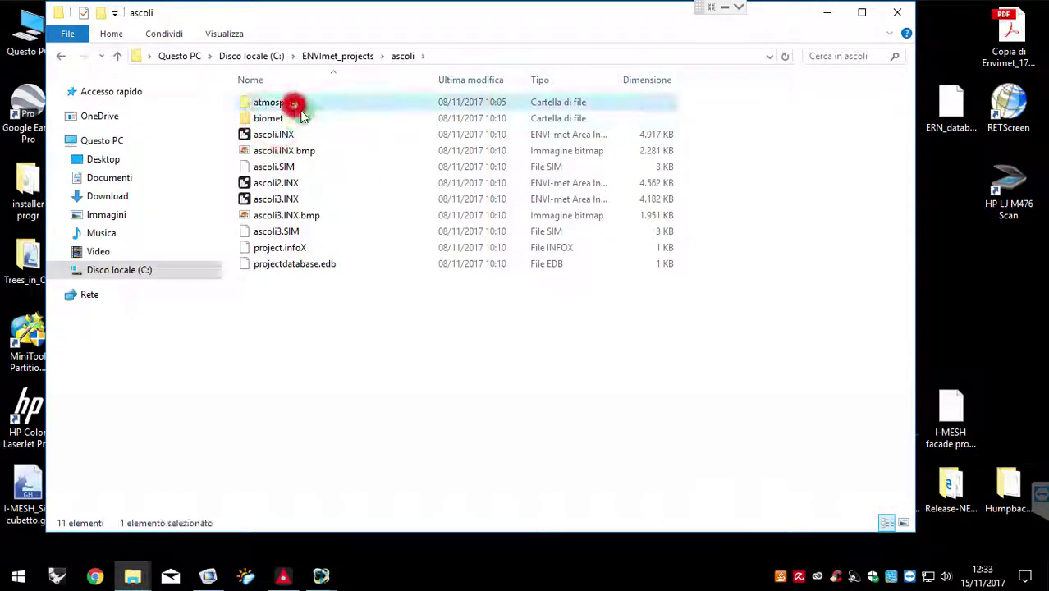
pyautogui.doubleClick(301, 114)
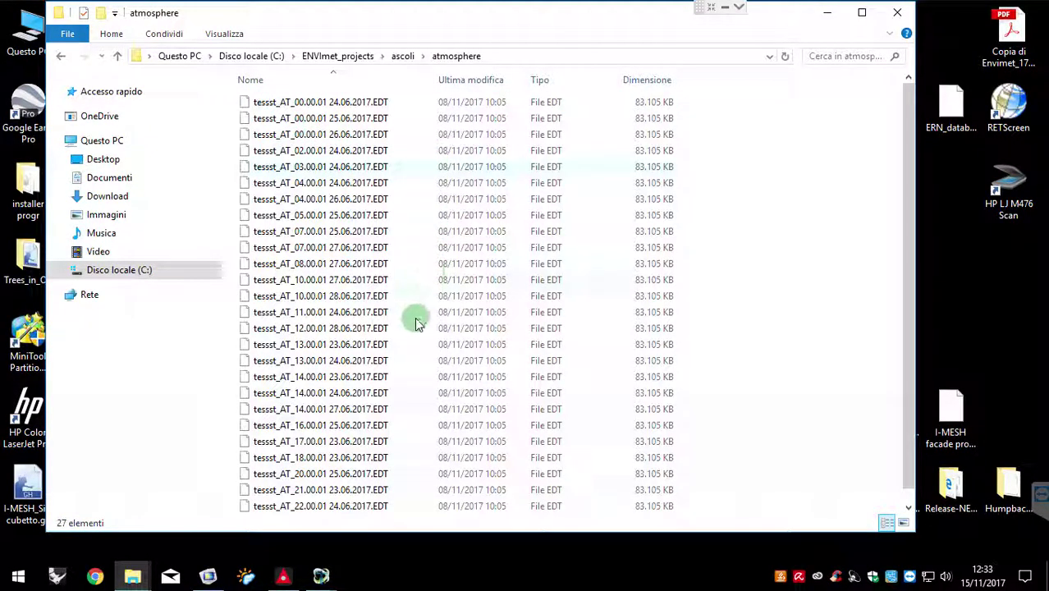
# Step: Switch from the folder window back to LEONARDO 2014
pyautogui.click(283, 576)
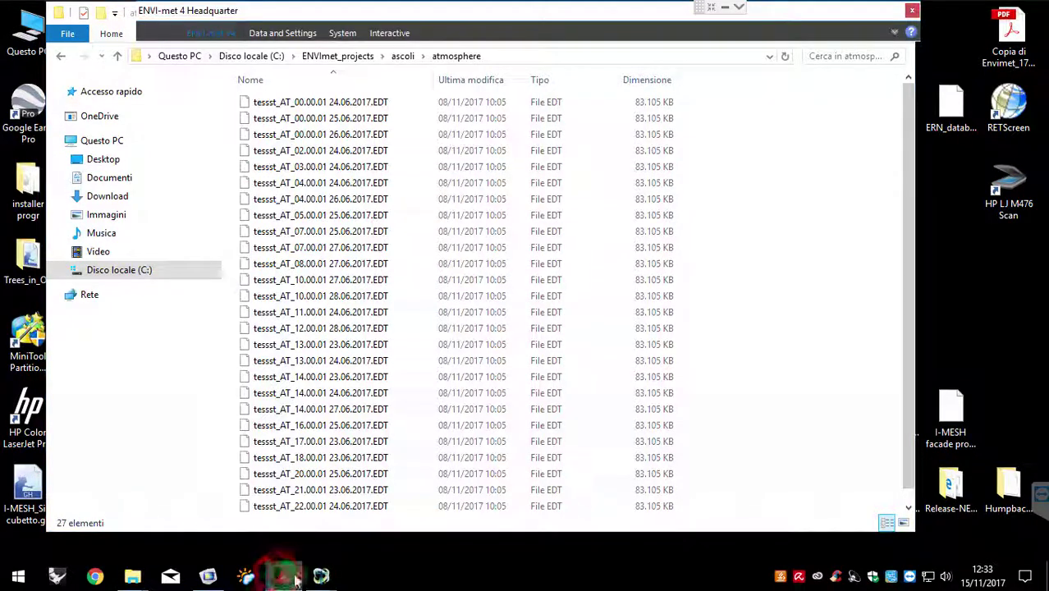
pyautogui.moveTo(280, 574)
pyautogui.click(427, 511)
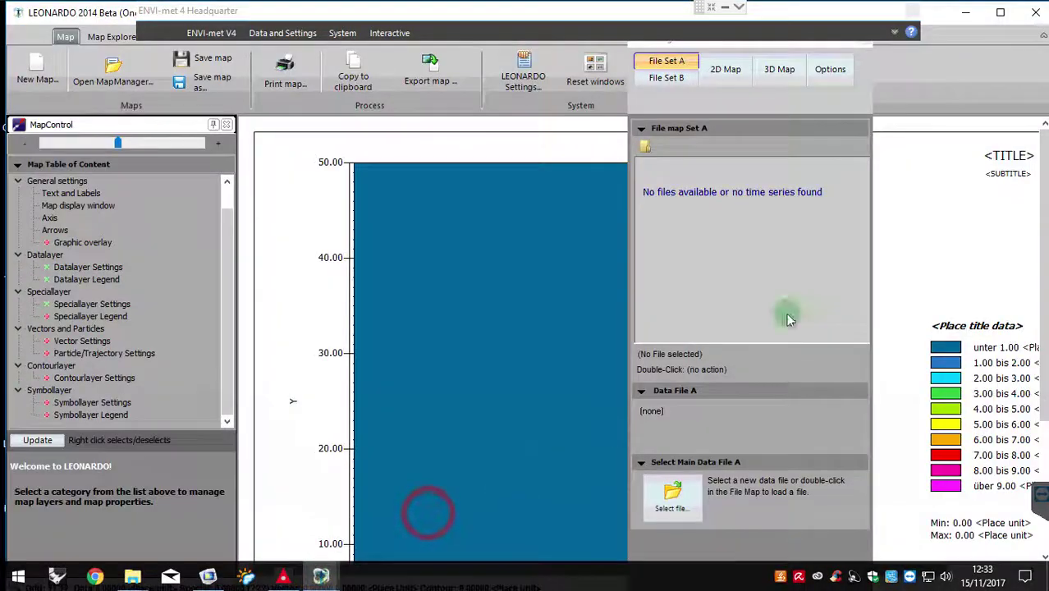
# Step: Start selecting a main data file for File Set A and browse to the ascoli project's atmosphere folder
pyautogui.click(691, 509)
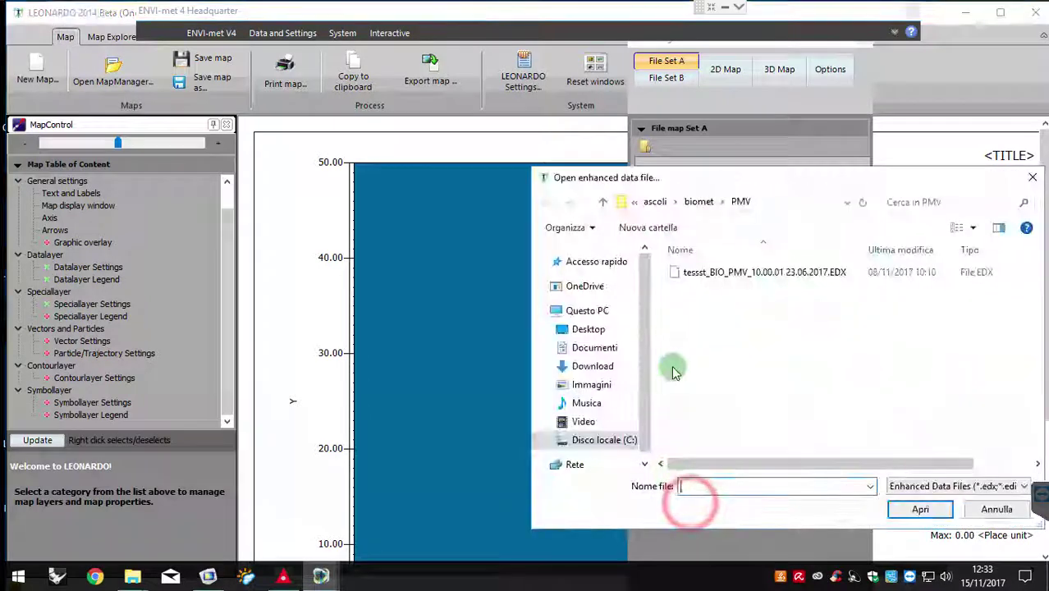
pyautogui.click(698, 205)
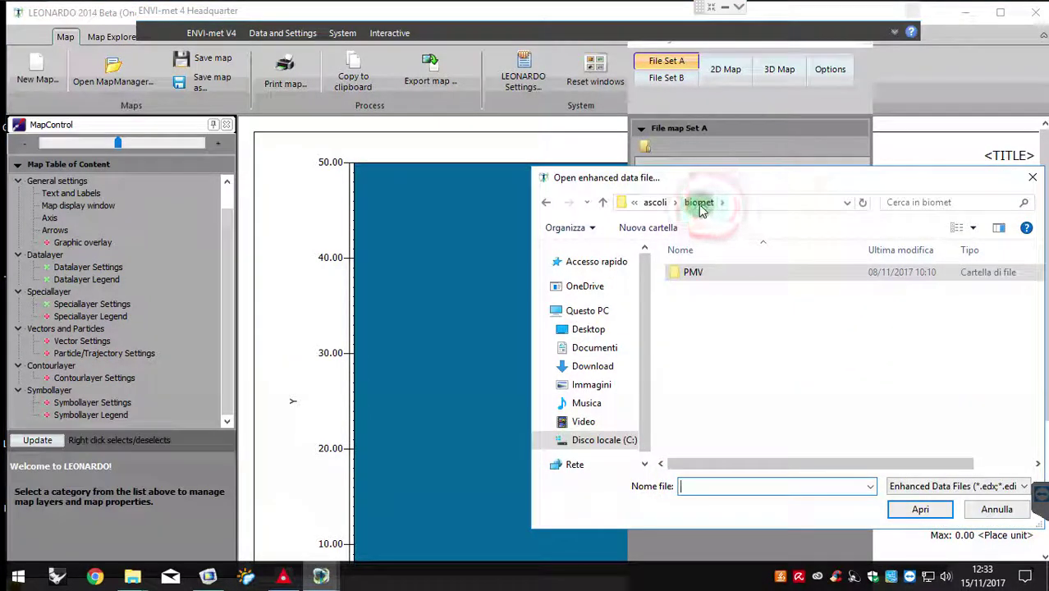
pyautogui.click(658, 204)
pyautogui.doubleClick(706, 271)
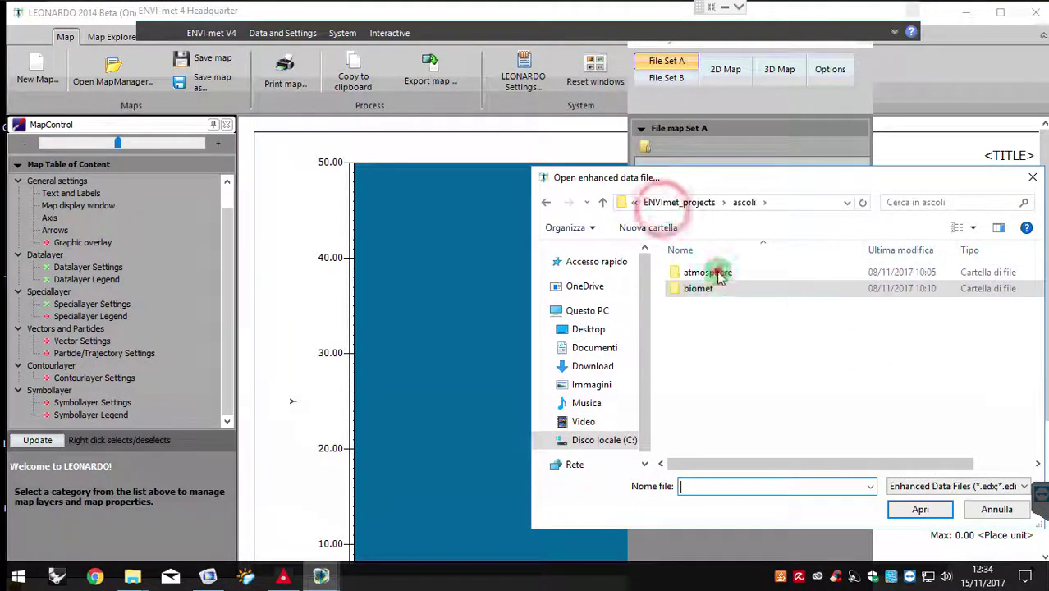
pyautogui.click(920, 509)
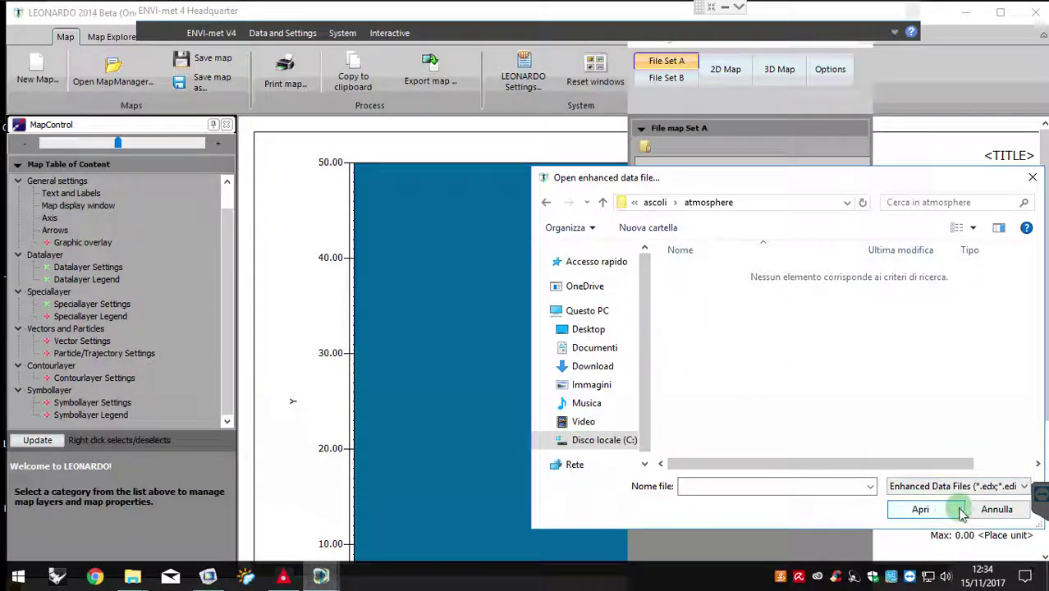
# Step: Check which file types the data file selection for the atmosphere folder accepts, return to the ascoli folder, and cancel the selection
pyautogui.click(973, 486)
pyautogui.click(973, 485)
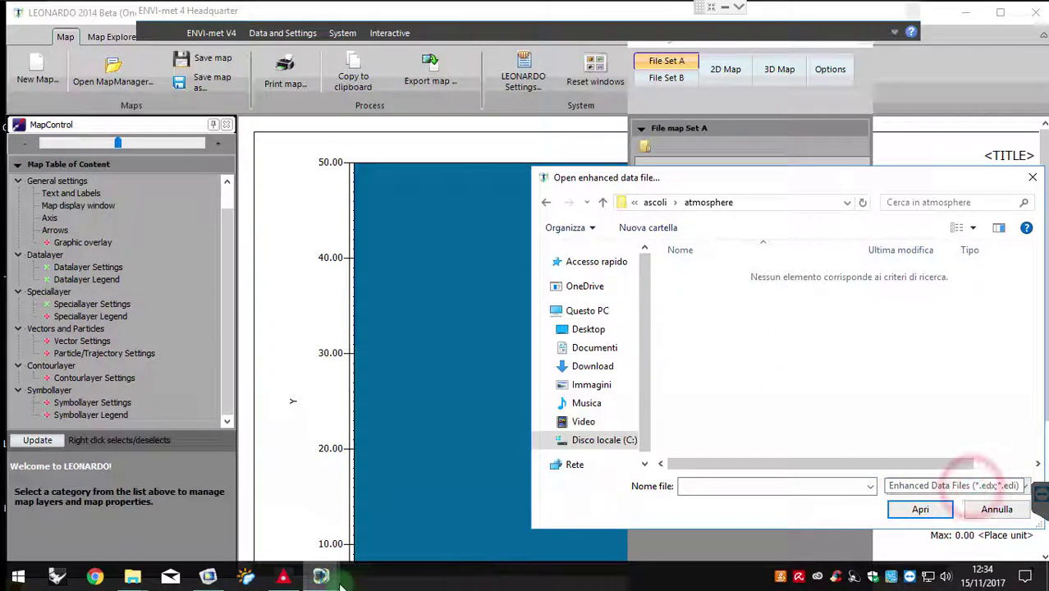
pyautogui.click(954, 304)
pyautogui.click(931, 486)
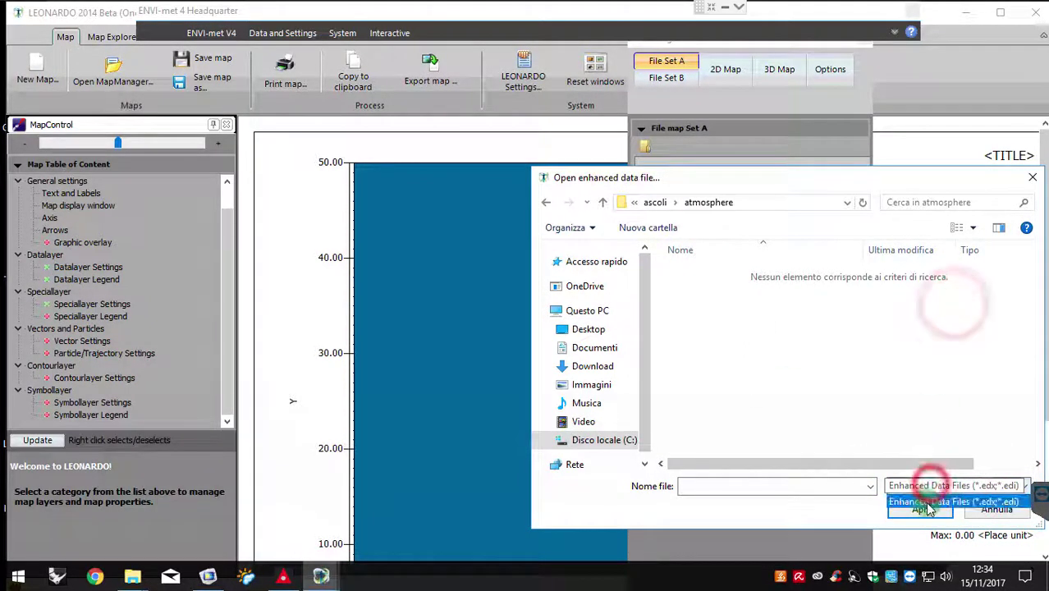
pyautogui.click(931, 502)
pyautogui.moveTo(815, 179); pyautogui.dragTo(543, 157)
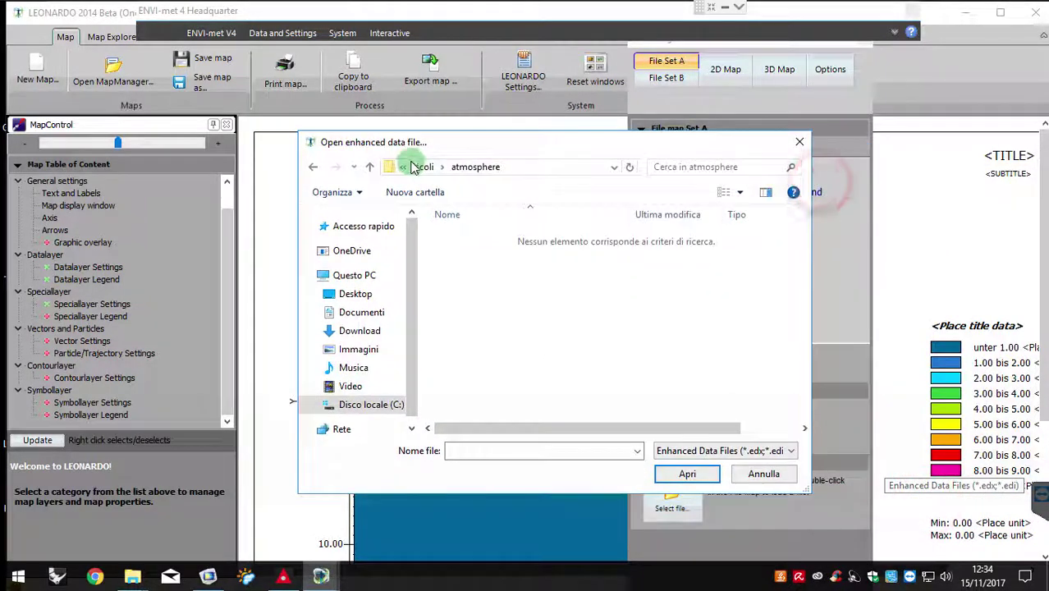
pyautogui.click(417, 167)
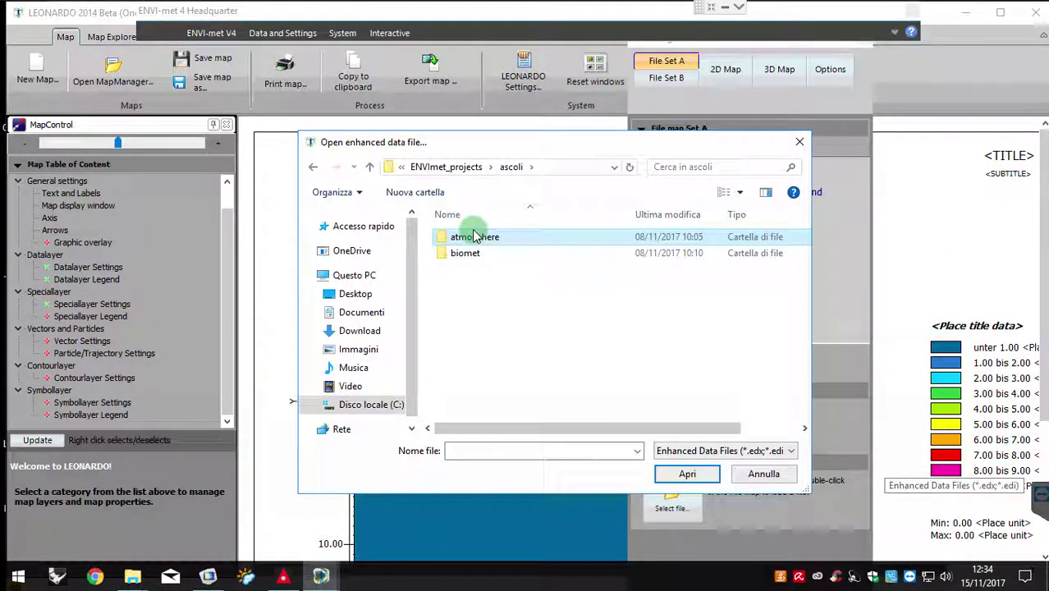
pyautogui.click(761, 473)
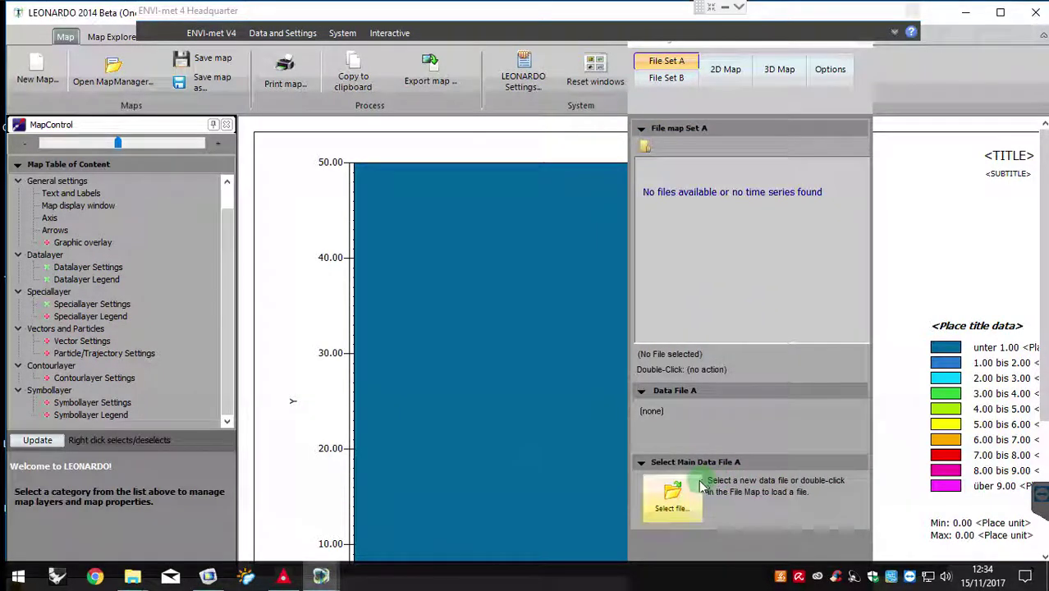
# Step: Reopen the main data file selection for File Set A and open the ascoli project's atmosphere folder in a new window
pyautogui.click(671, 495)
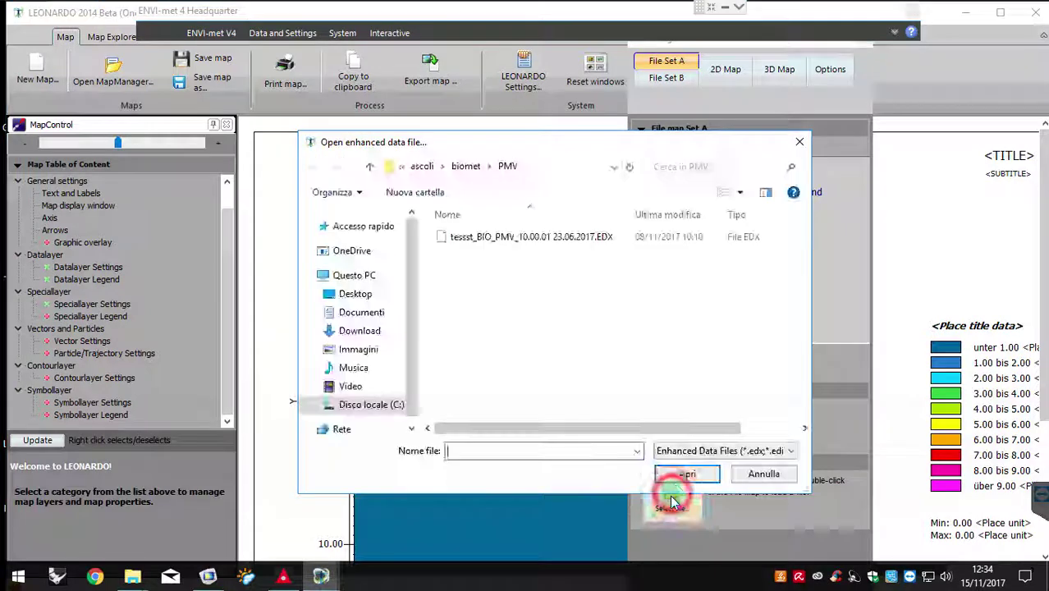
pyautogui.click(565, 236)
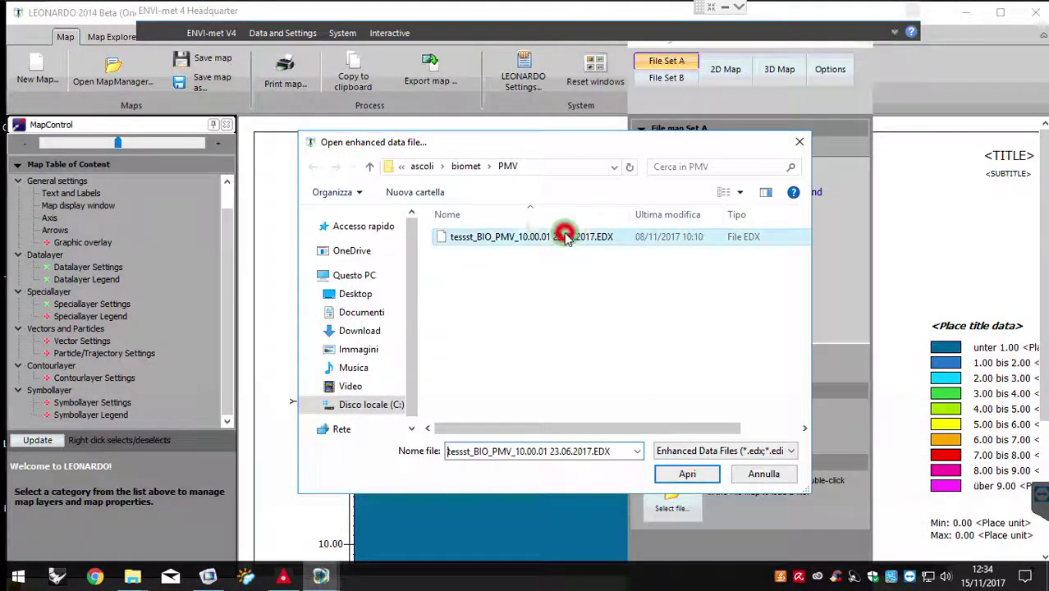
pyautogui.click(457, 166)
pyautogui.click(422, 167)
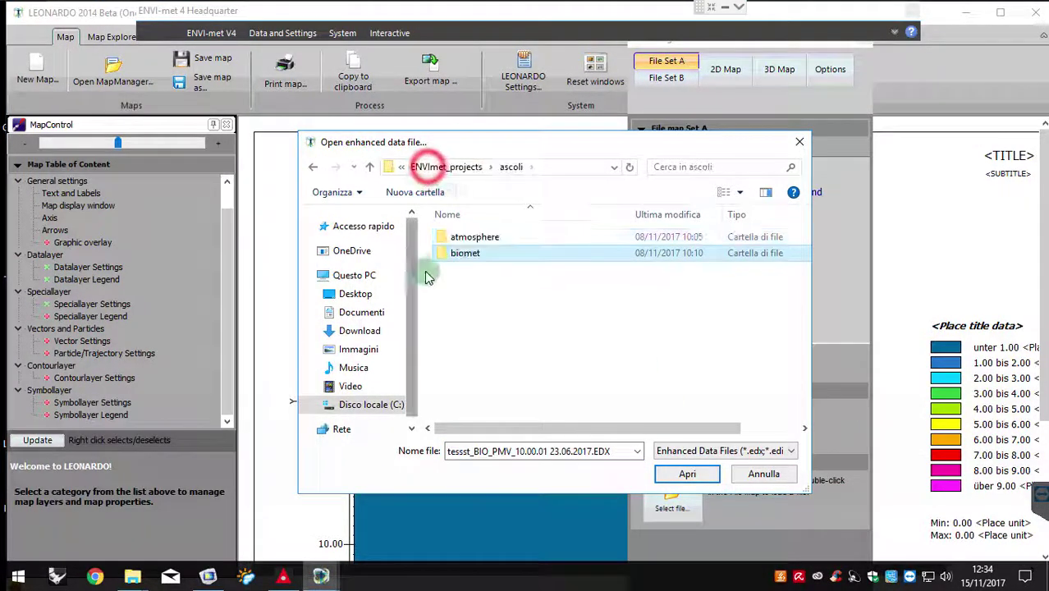
pyautogui.rightClick(470, 238)
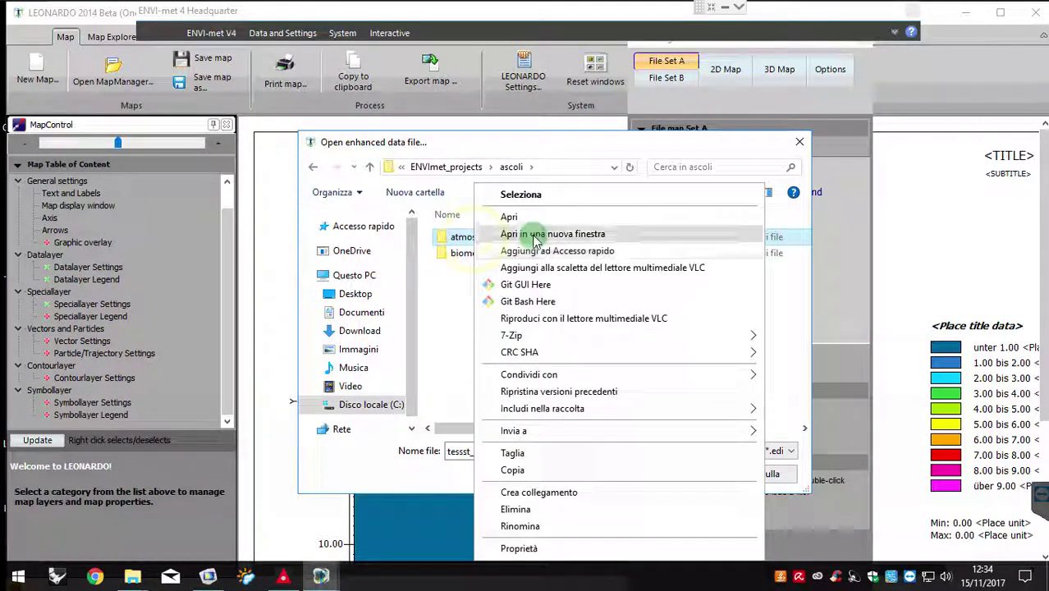
pyautogui.click(534, 235)
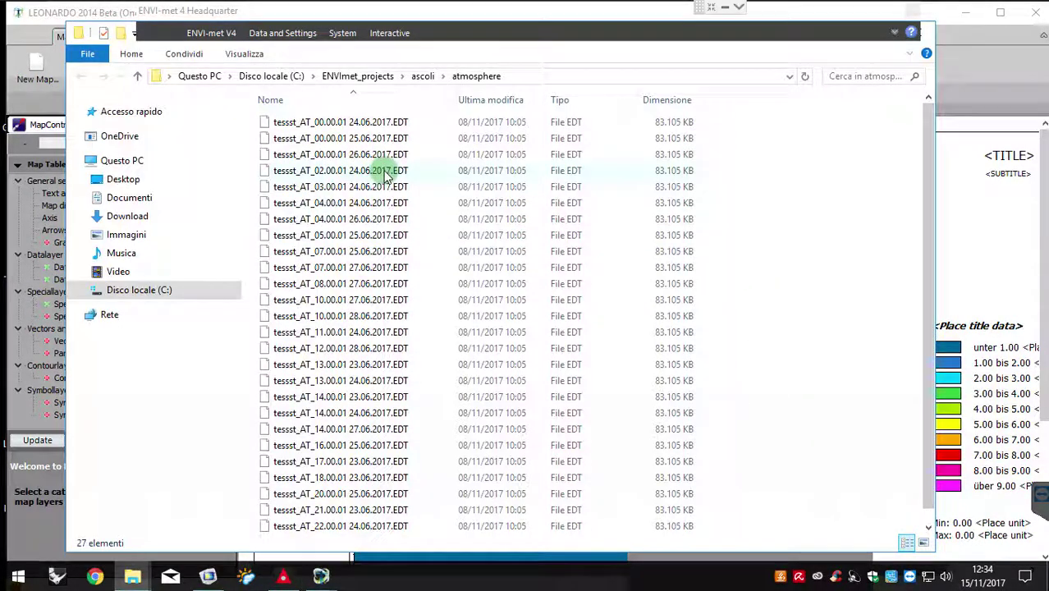
# Step: Examine the atmosphere folder's files and their types, and close the folder window
pyautogui.scroll(-1, 526, 337)
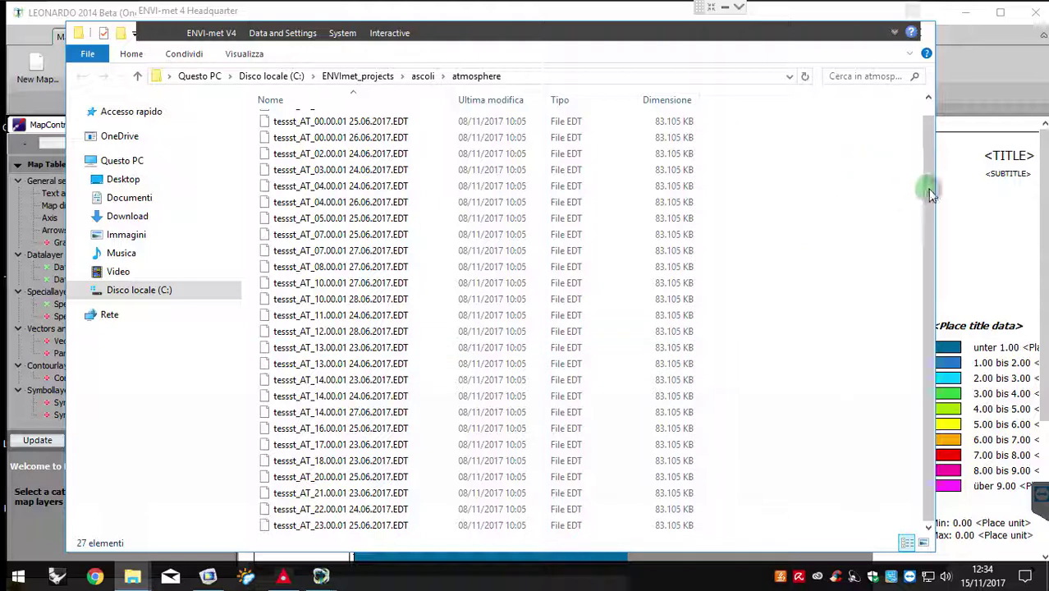
pyautogui.moveTo(925, 221); pyautogui.dragTo(927, 101)
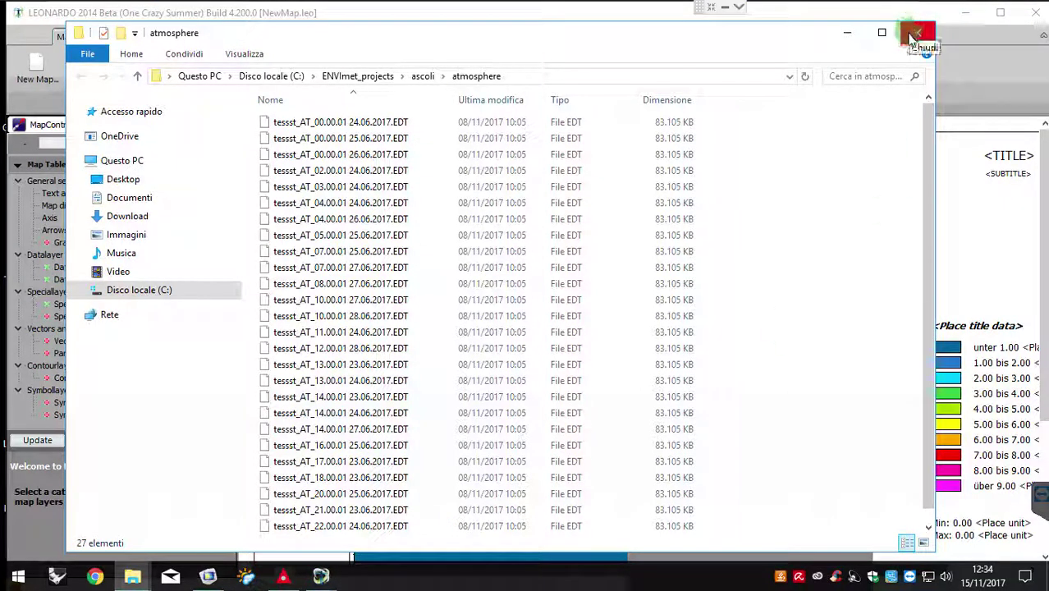
pyautogui.click(916, 35)
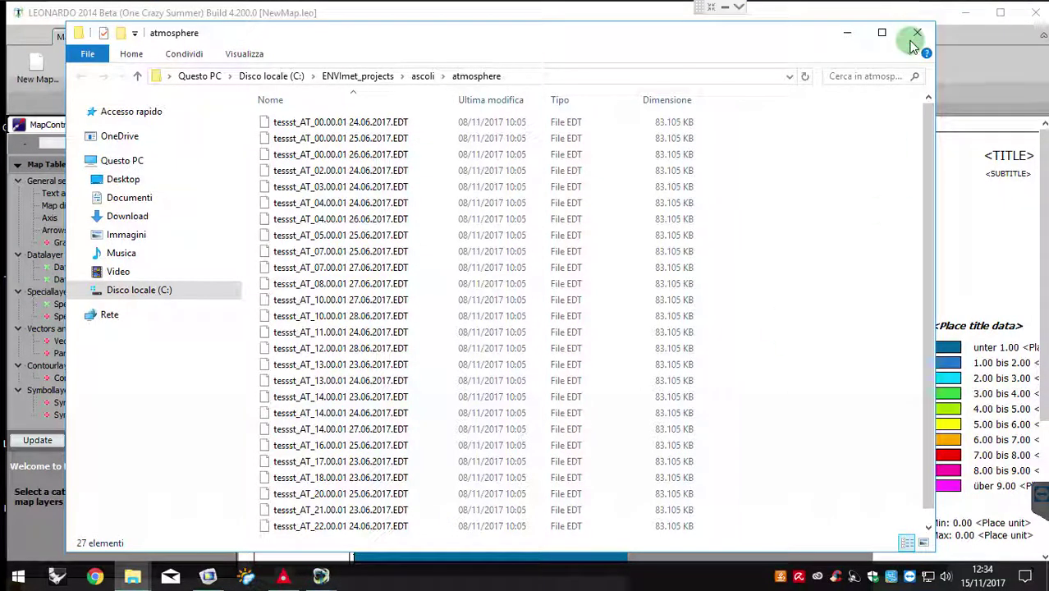
pyautogui.click(913, 35)
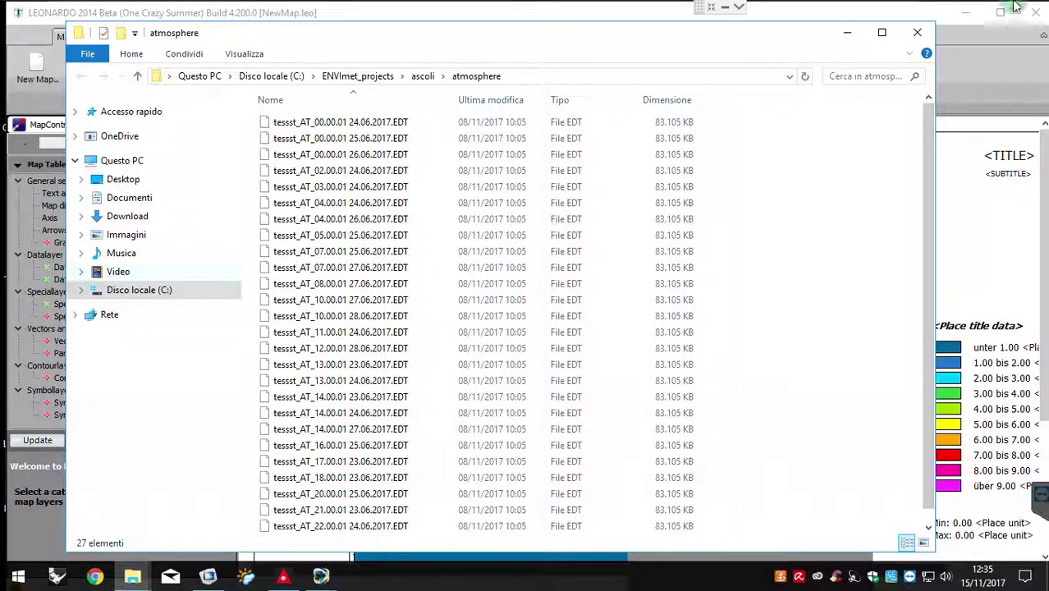
pyautogui.press('ctrl')
pyautogui.click(917, 32)
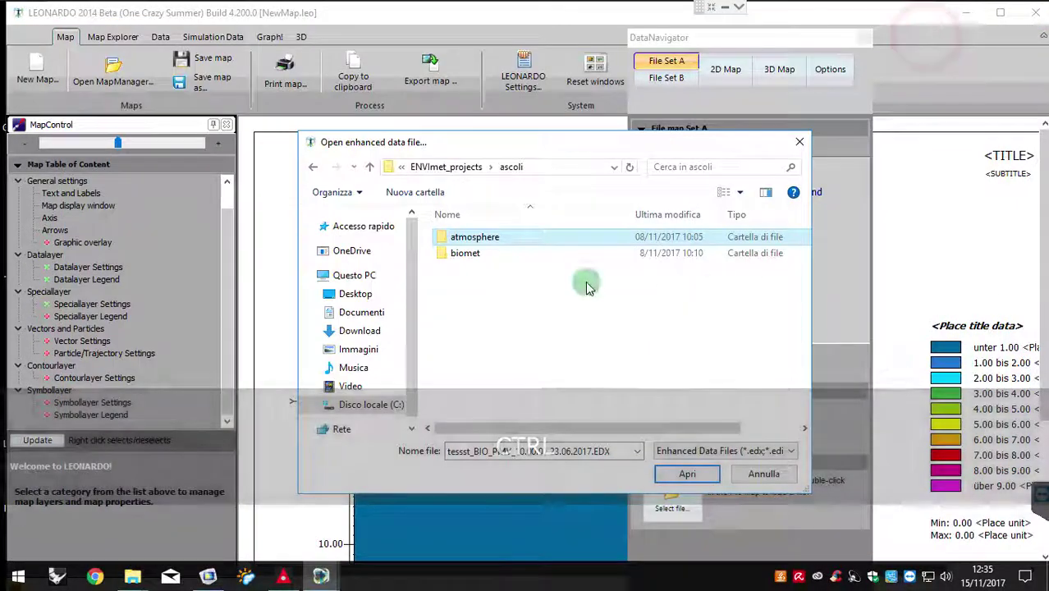
# Step: Load tessst_BIO_PMV_10.00.01 23.06.2017.EDX from the biomet\PMV folder as the main data file of File Set A and select its 10:00 entry
pyautogui.doubleClick(484, 255)
pyautogui.doubleClick(476, 241)
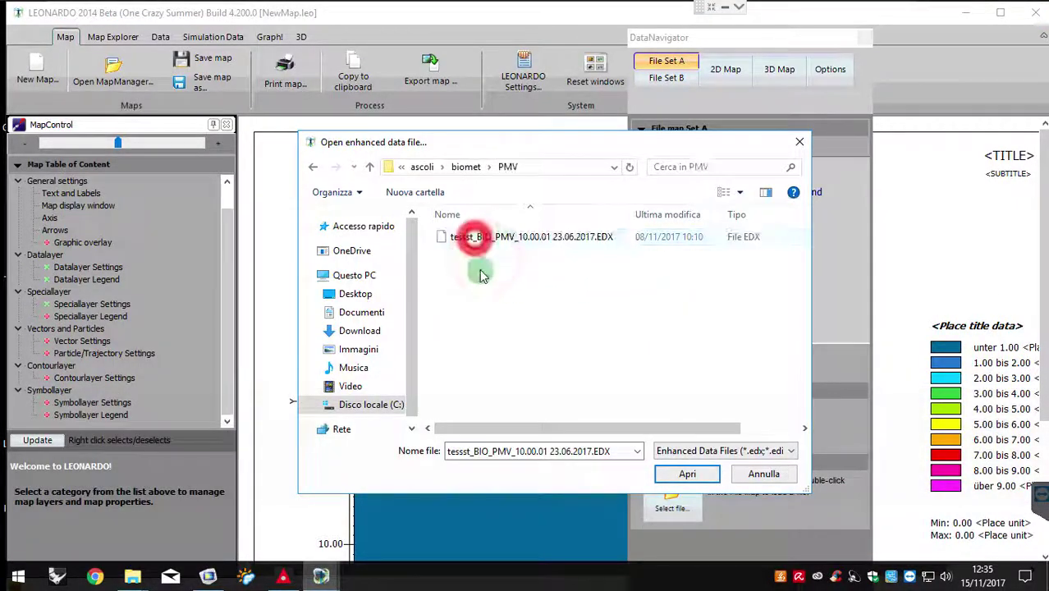
pyautogui.click(482, 242)
pyautogui.doubleClick(483, 243)
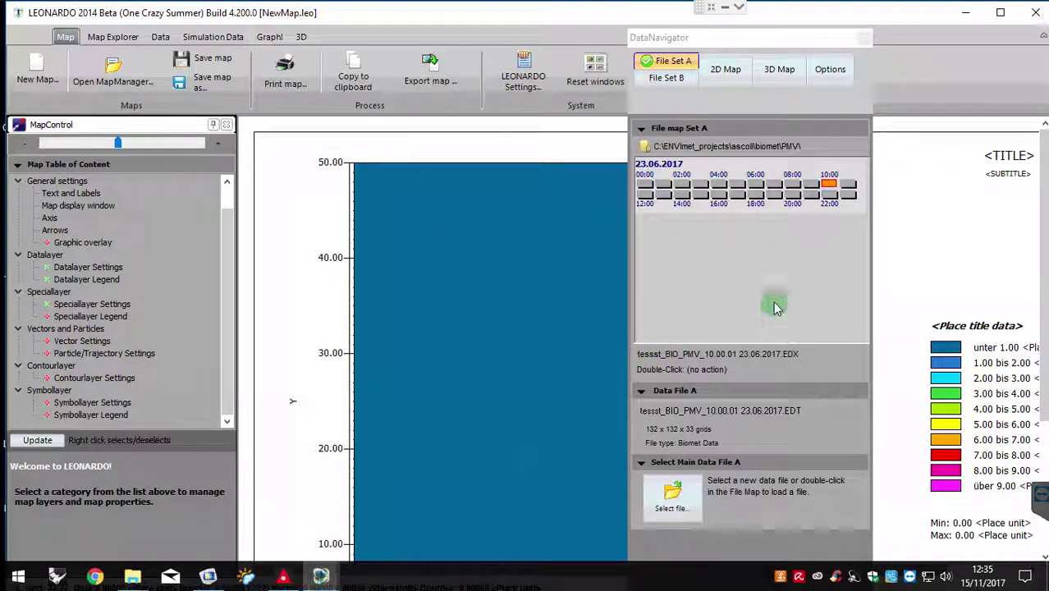
pyautogui.click(829, 182)
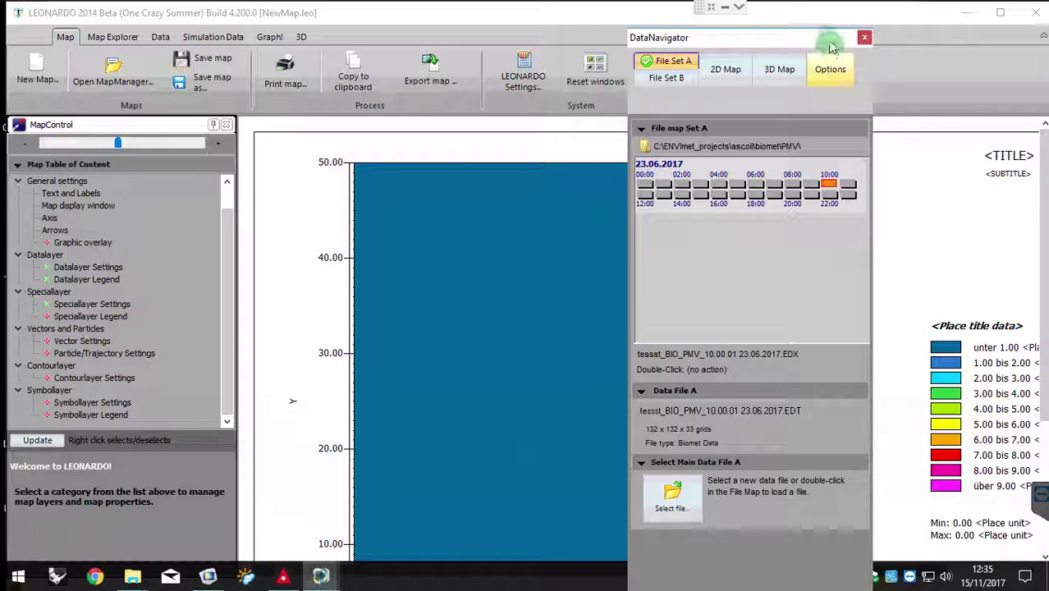
# Step: Shift the DataNavigator aside, set the 2D map's topography handling to Follow terrain, and extract the File Set A data to a 2D map
pyautogui.moveTo(857, 36); pyautogui.dragTo(916, 30)
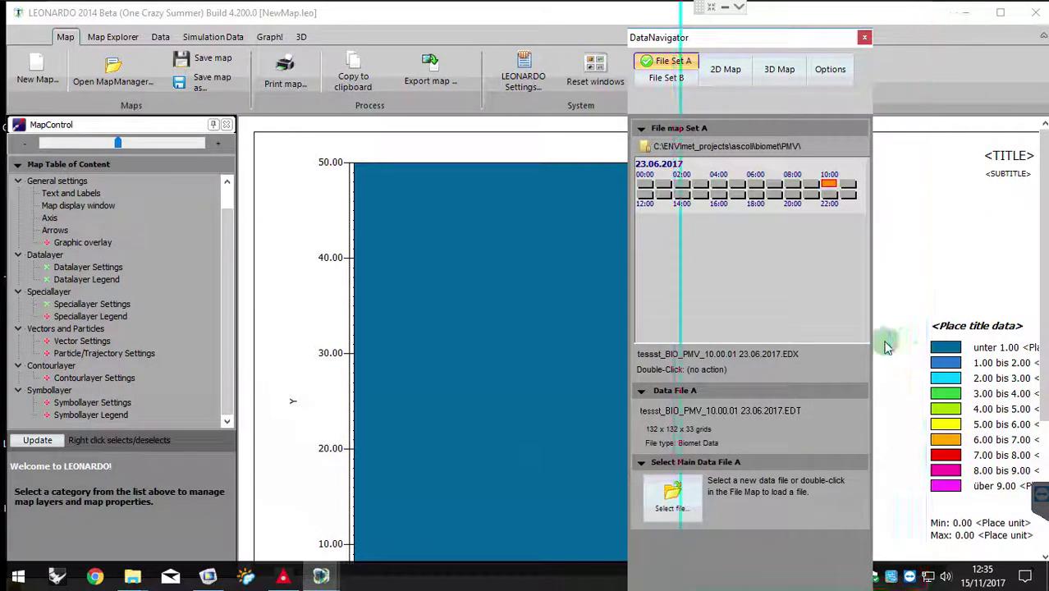
pyautogui.click(775, 34)
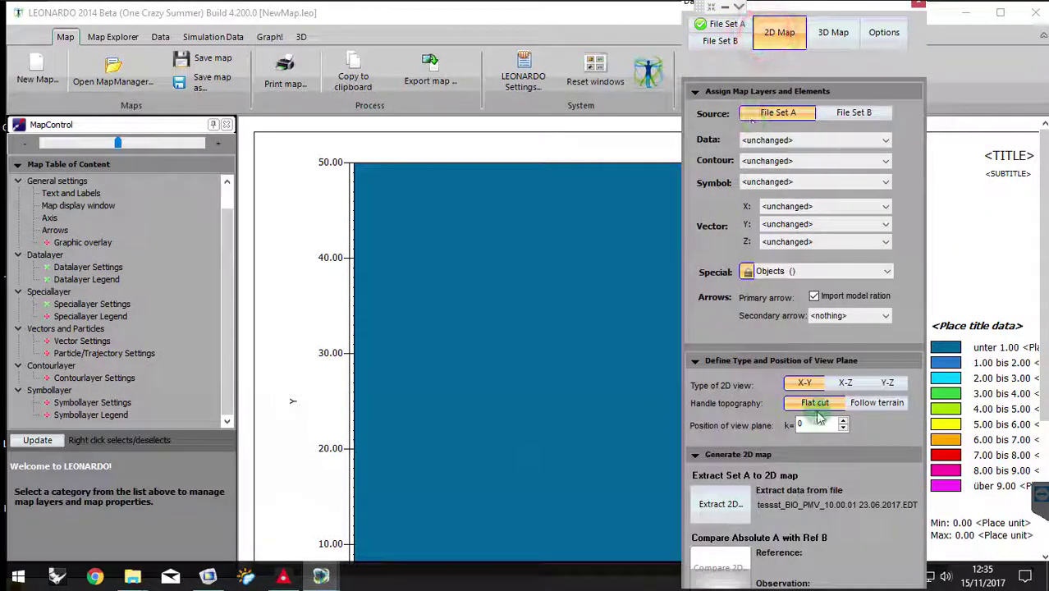
pyautogui.click(876, 402)
pyautogui.click(696, 499)
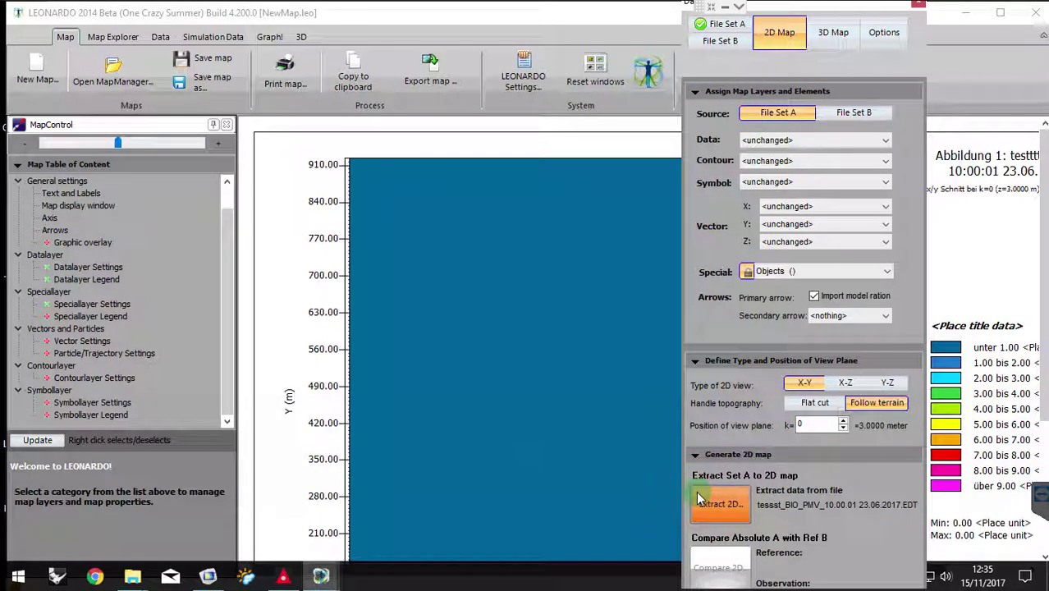
pyautogui.click(736, 504)
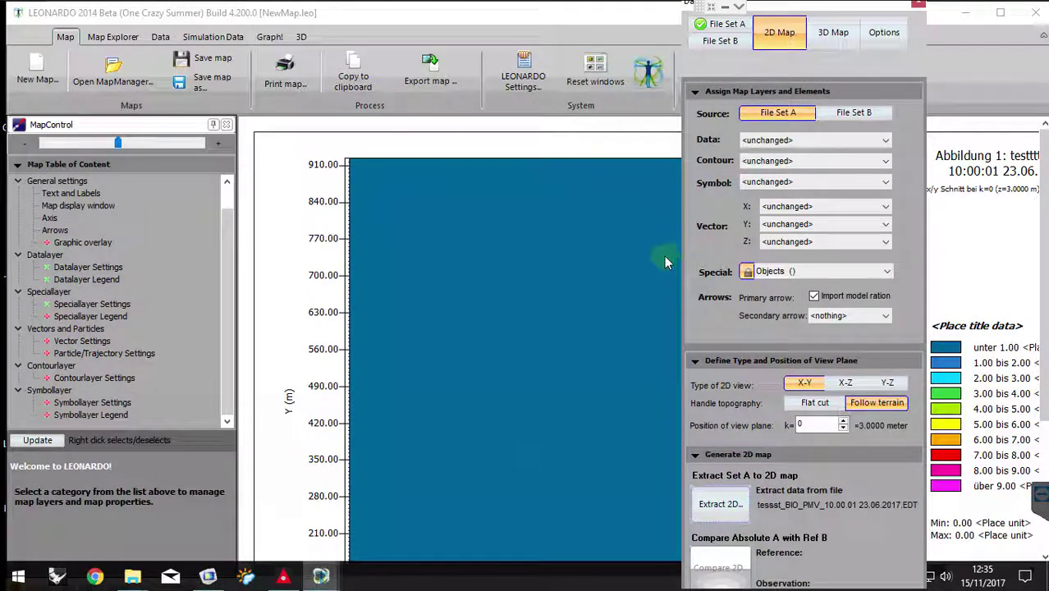
# Step: Assign PMV as the 2D map's data layer and extract File Set A to the map
pyautogui.click(788, 140)
pyautogui.click(765, 182)
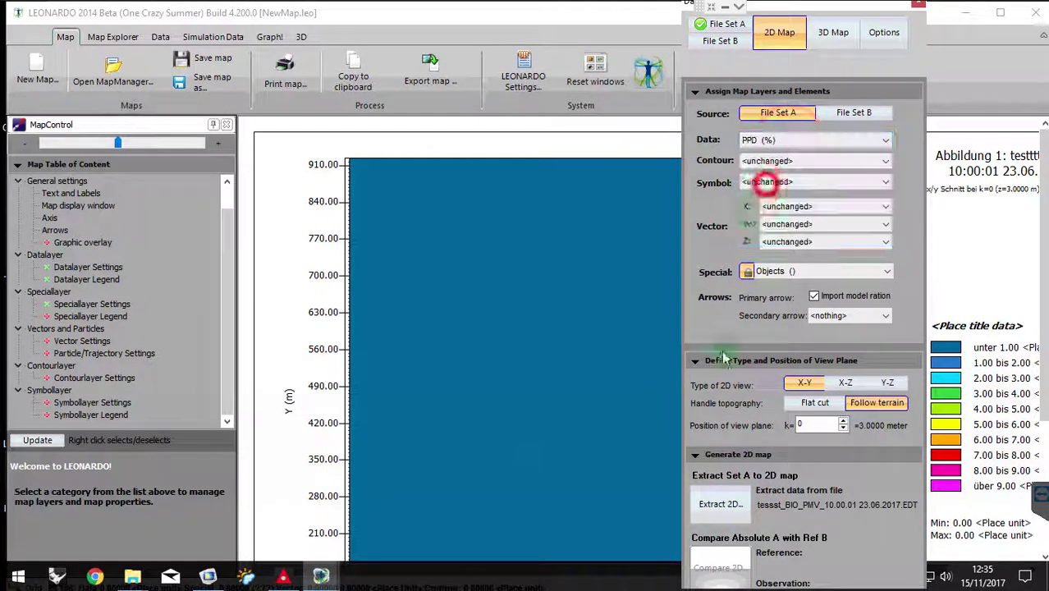
pyautogui.click(755, 140)
pyautogui.click(759, 174)
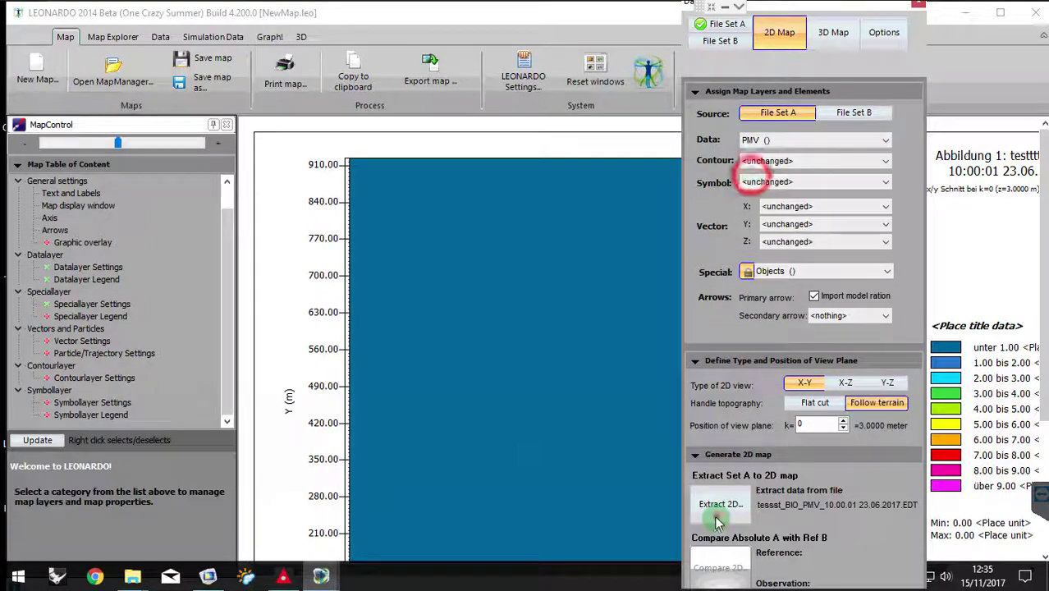
pyautogui.click(719, 504)
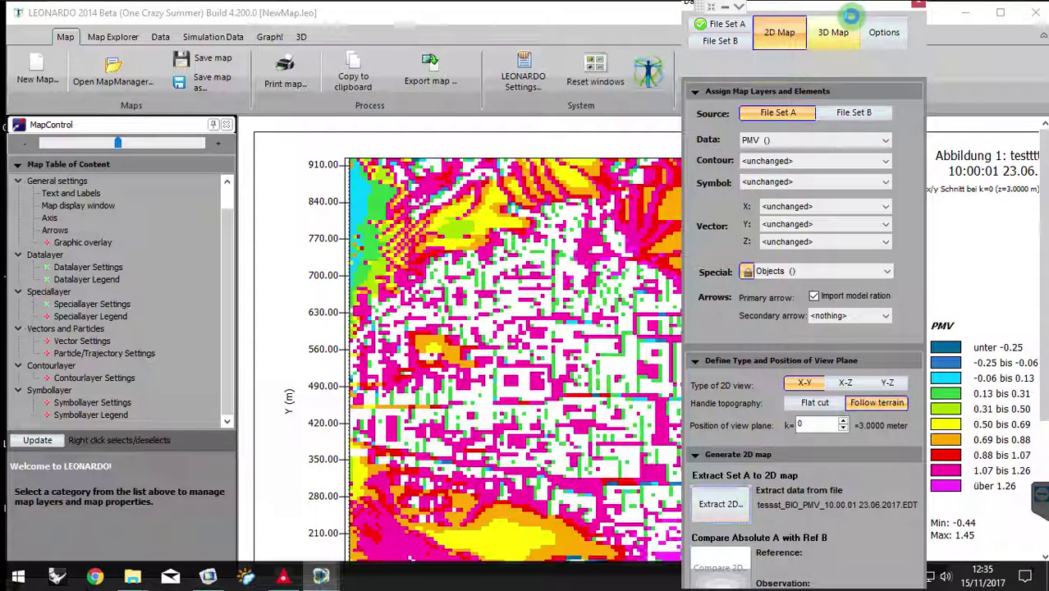
# Step: Move the DataNavigator off the map to view the PMV result, bring it back, and show File Set A's file map
pyautogui.moveTo(850, 15); pyautogui.dragTo(994, 19)
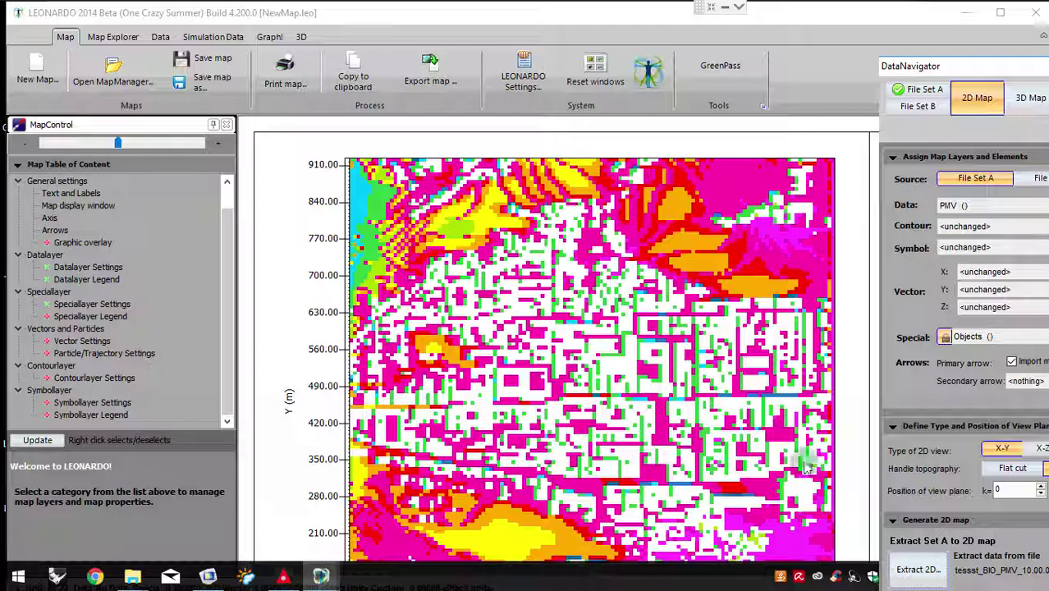
pyautogui.click(964, 69)
pyautogui.moveTo(819, 49); pyautogui.dragTo(694, 10)
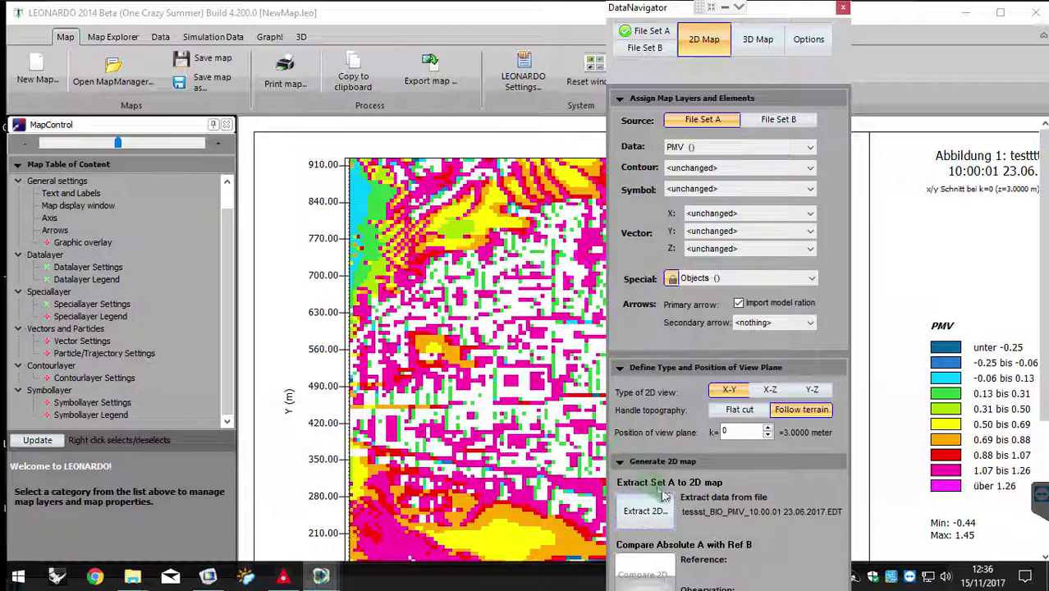
pyautogui.click(702, 123)
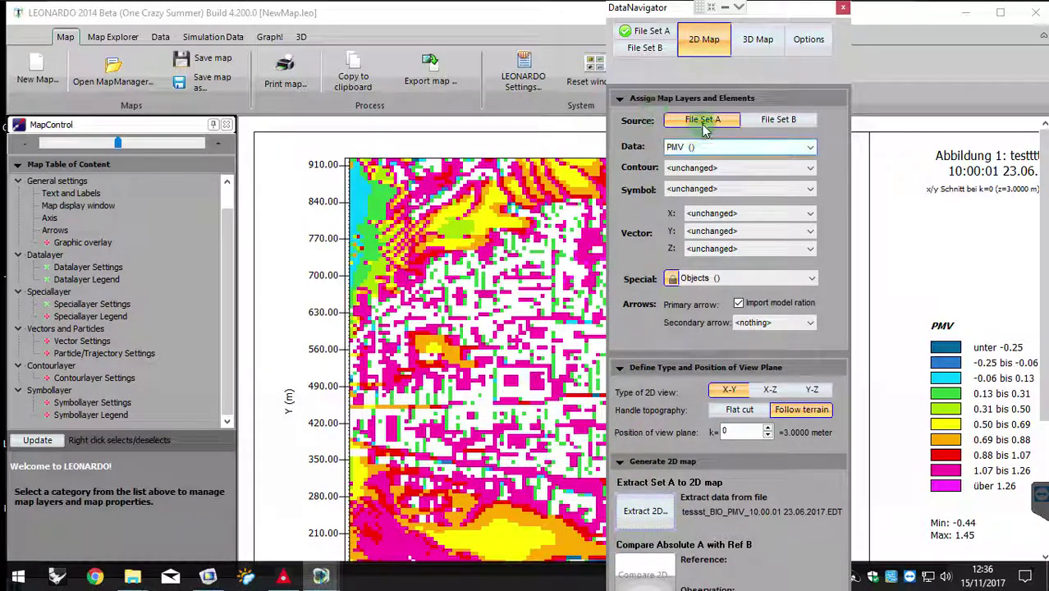
pyautogui.click(649, 31)
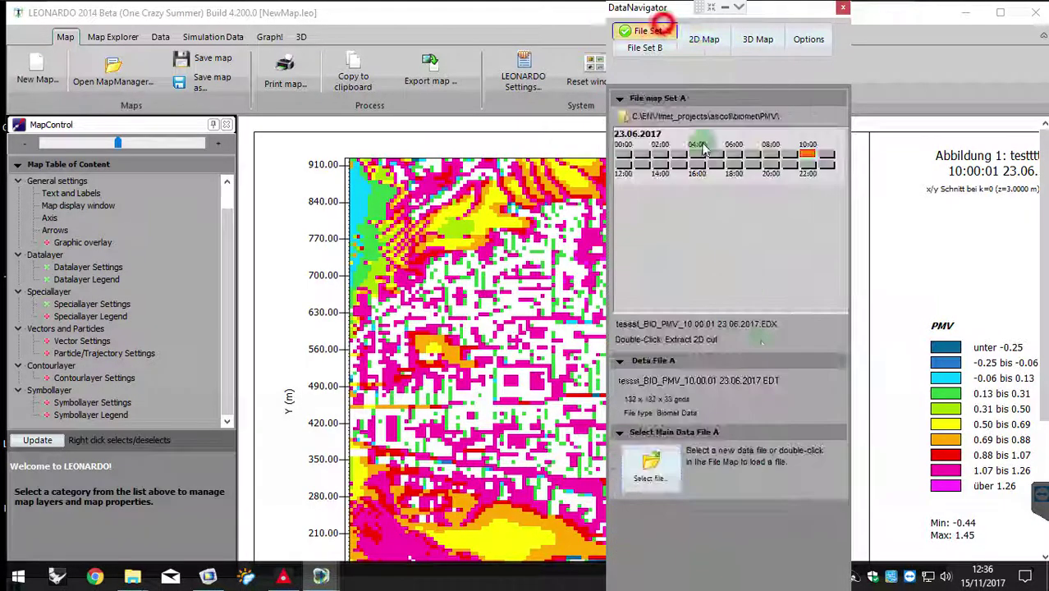
# Step: Check which data files the biomet\PMV folder offers for File Set A without loading a new one, and extract the 10:00 entry
pyautogui.click(649, 465)
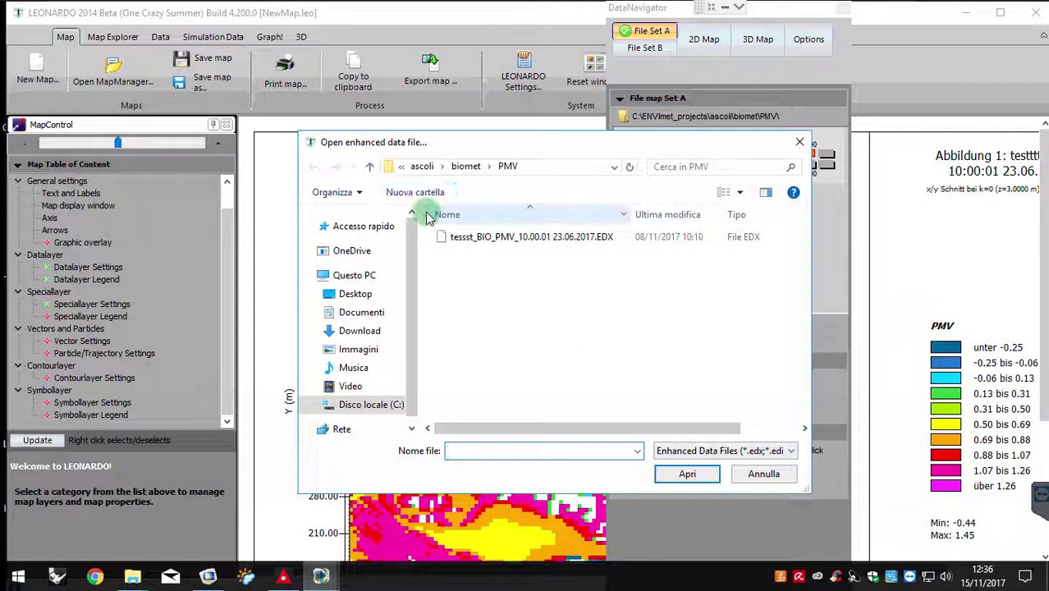
pyautogui.click(496, 240)
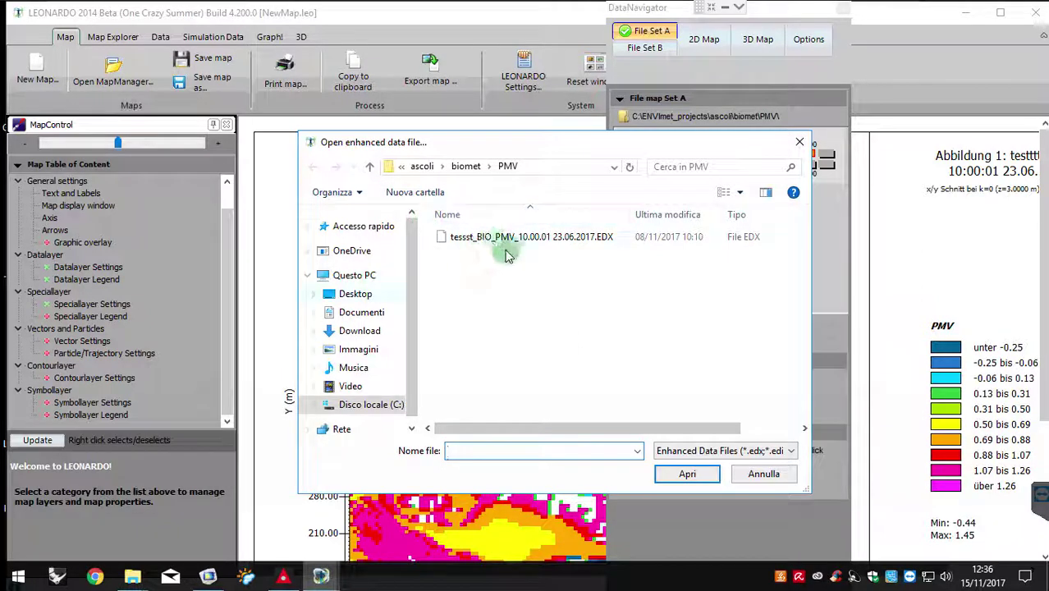
pyautogui.click(768, 470)
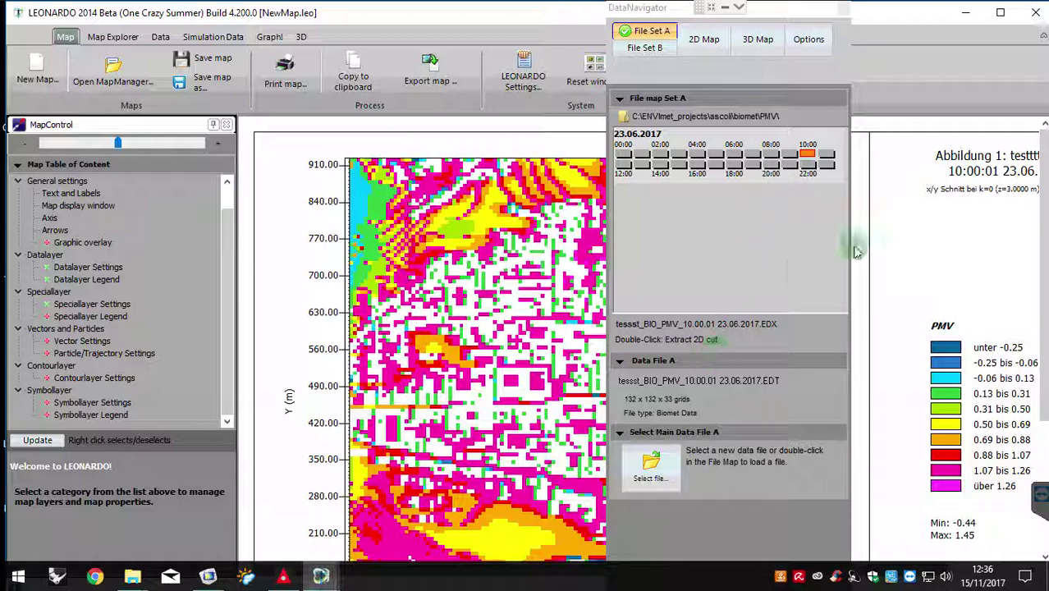
pyautogui.click(650, 466)
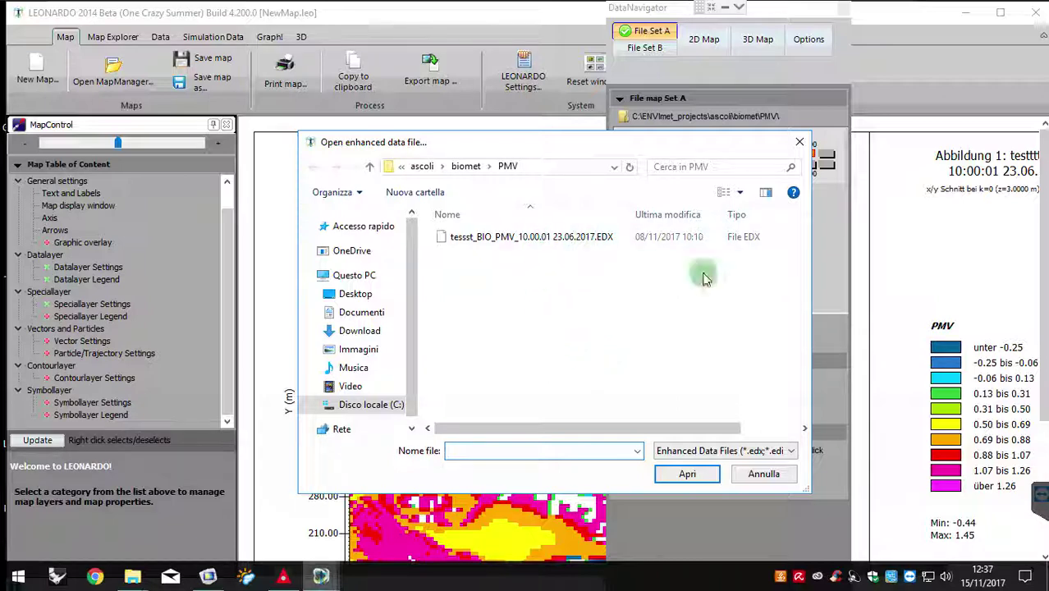
pyautogui.click(780, 474)
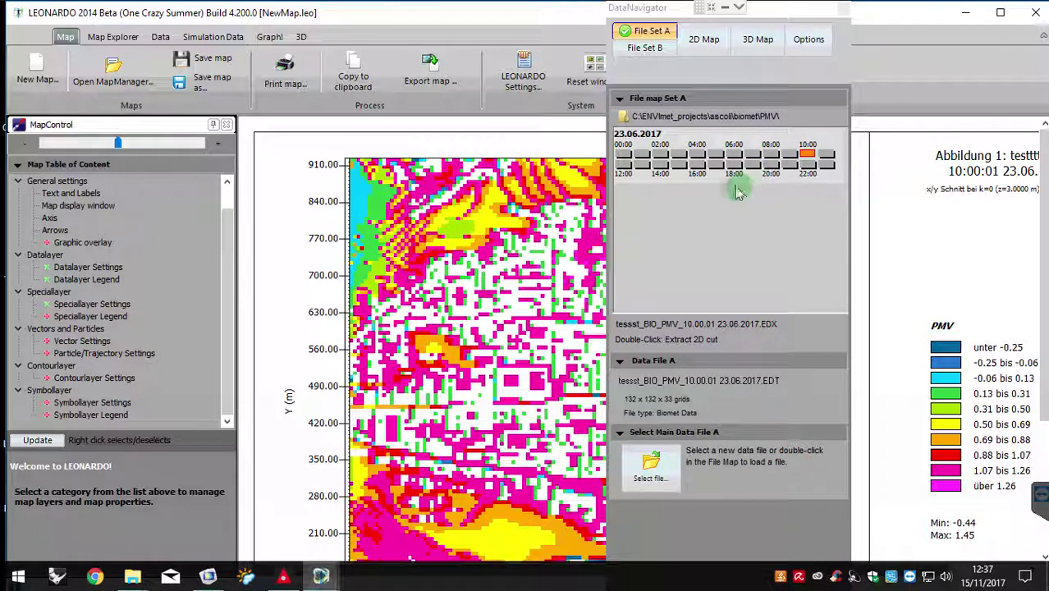
pyautogui.doubleClick(808, 154)
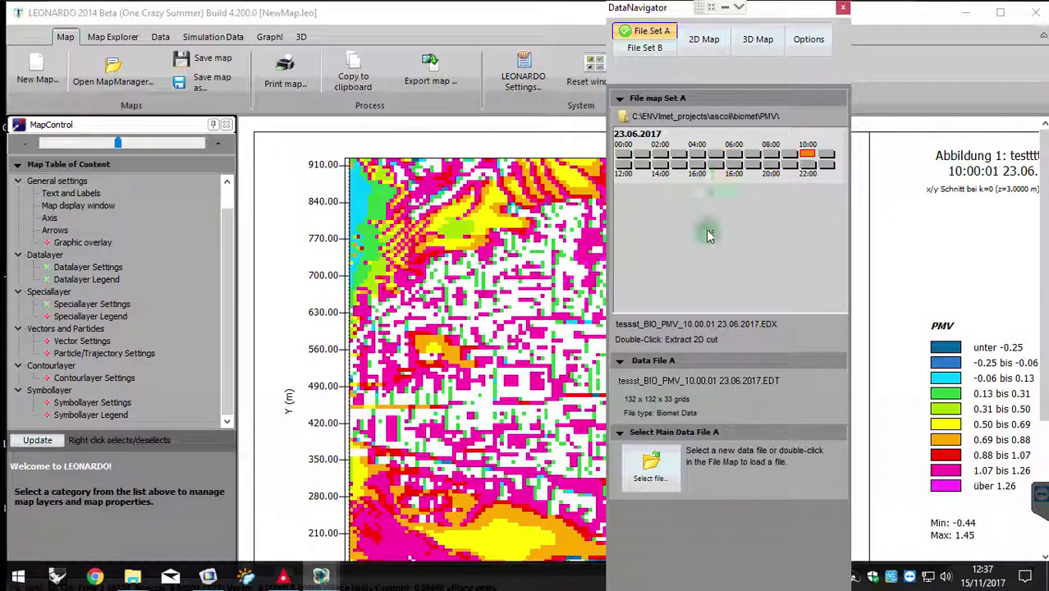
# Step: Assign PPD (%) as the 2D map's data layer and extract File Set A to the map
pyautogui.click(707, 40)
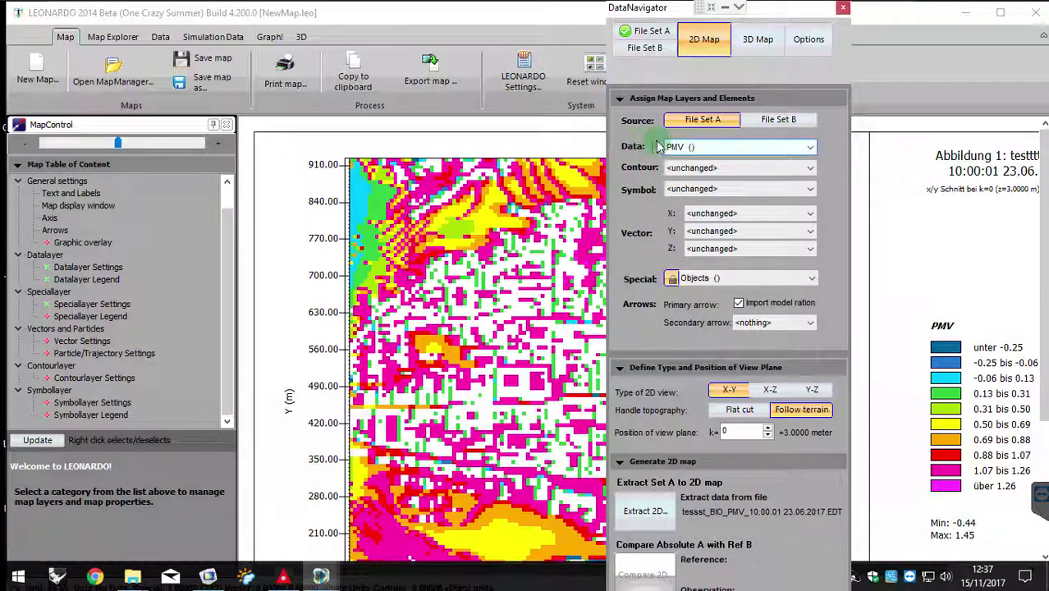
pyautogui.click(718, 149)
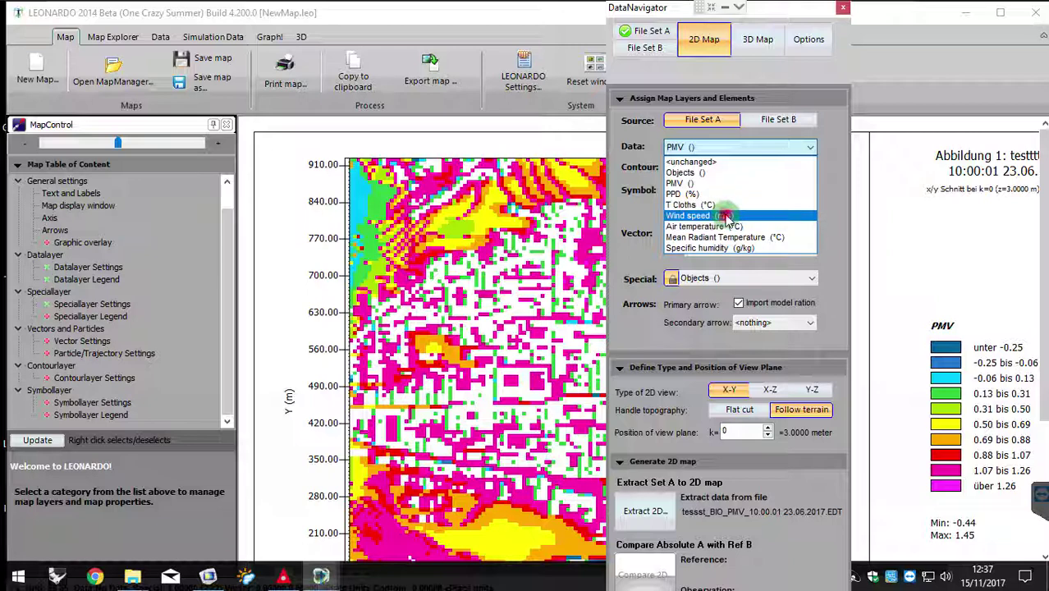
pyautogui.click(726, 217)
pyautogui.click(722, 147)
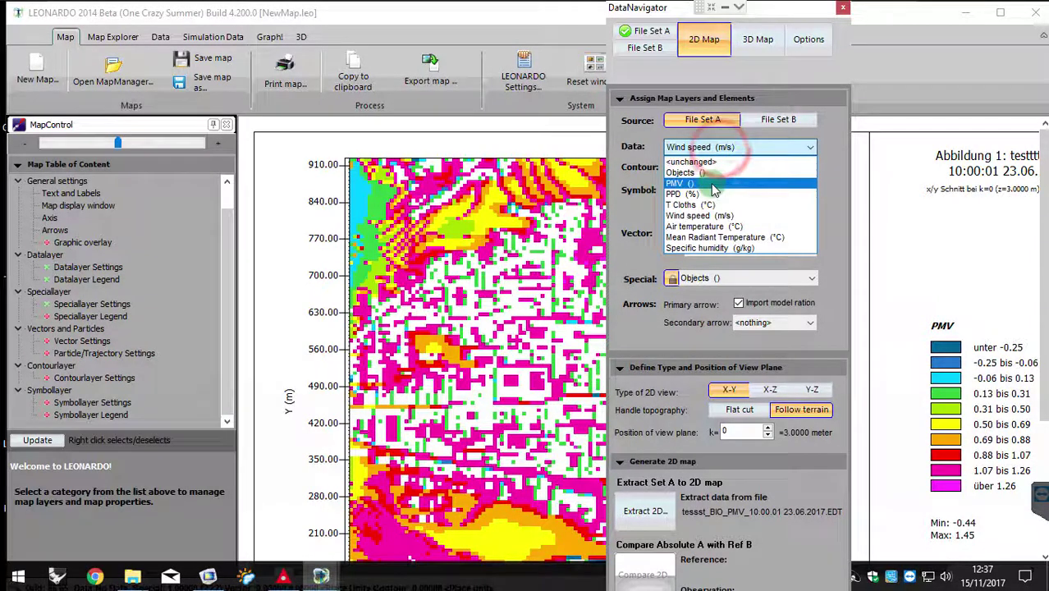
pyautogui.click(712, 183)
pyautogui.click(719, 148)
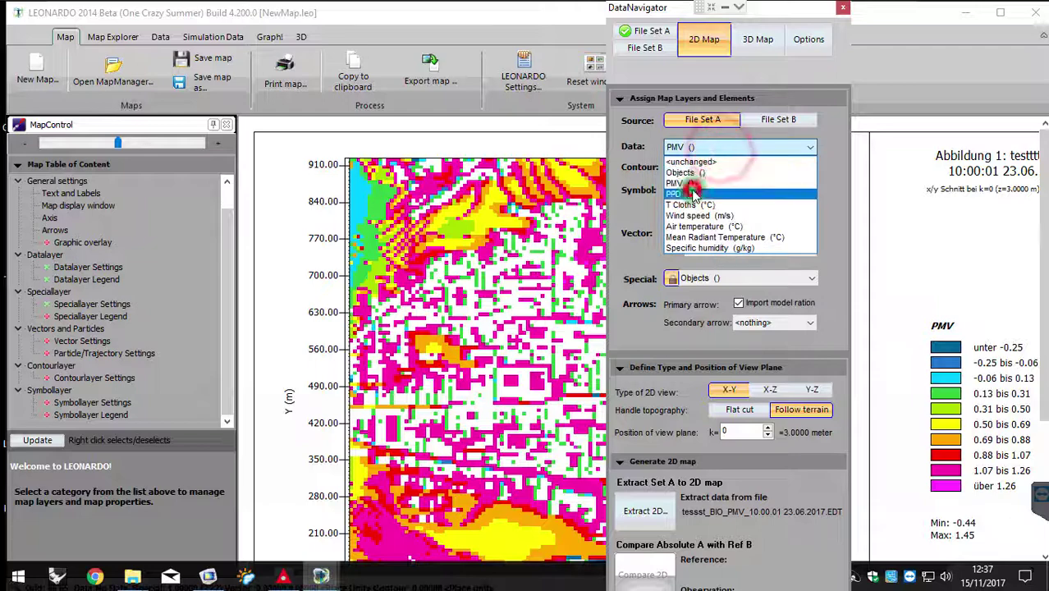
pyautogui.click(694, 193)
pyautogui.click(704, 148)
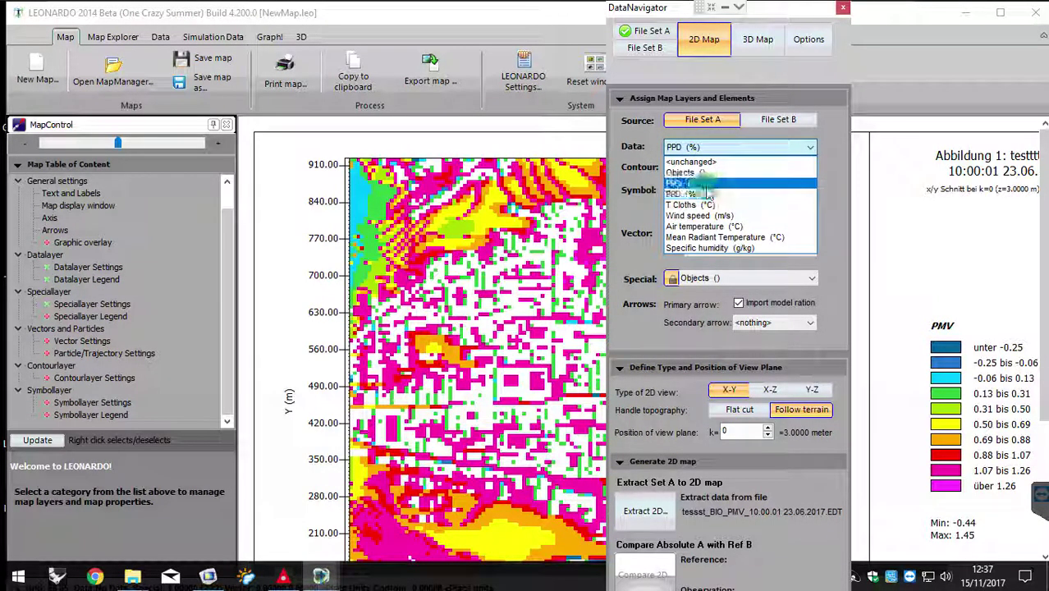
pyautogui.click(702, 194)
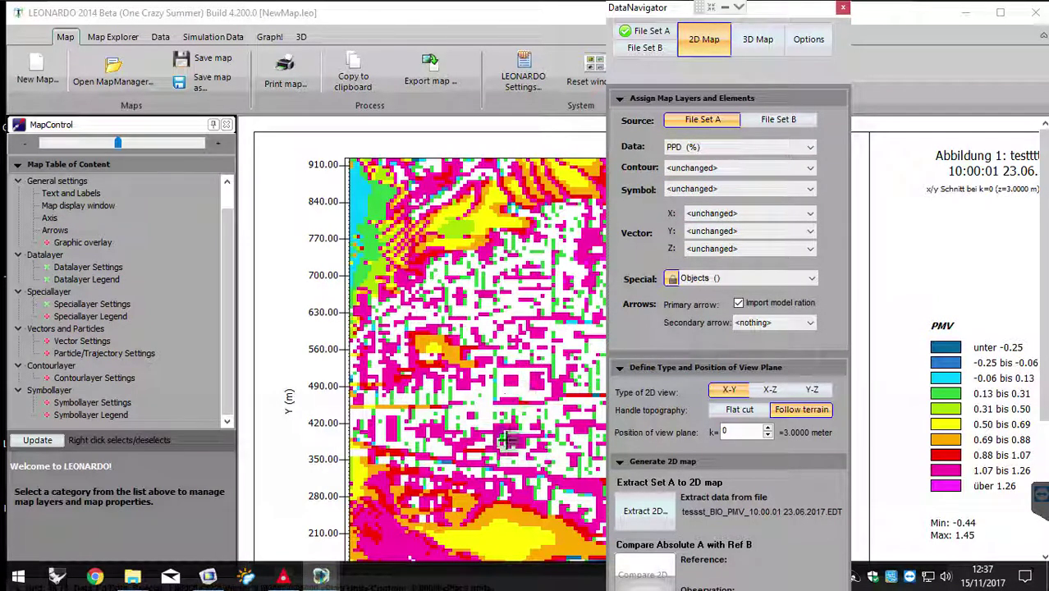
pyautogui.click(641, 510)
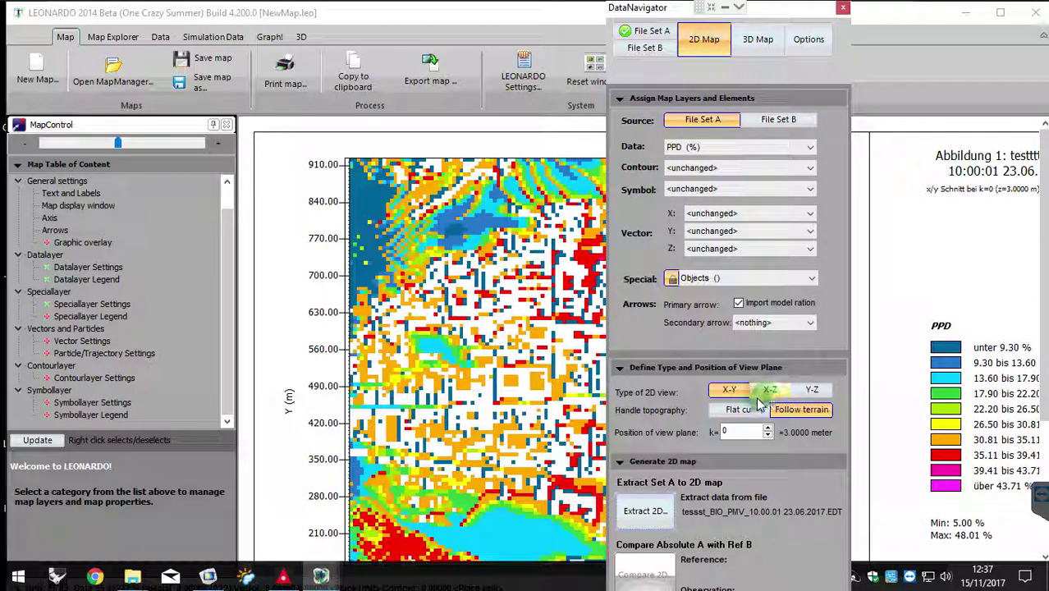
# Step: Set the PPD map's topography handling to Flat cut and extract File Set A to the 2D map
pyautogui.click(735, 409)
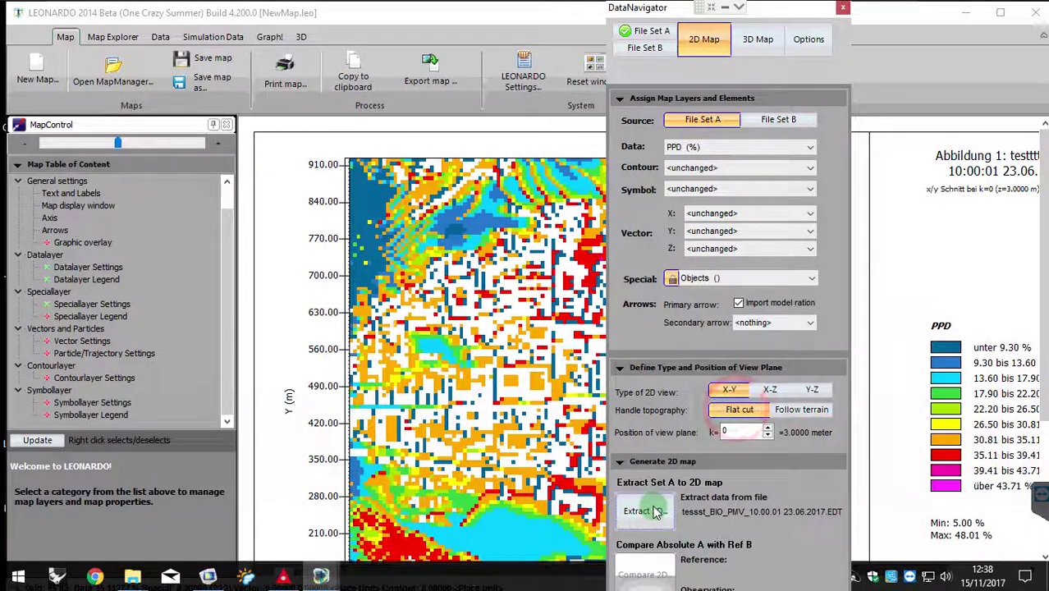
pyautogui.click(656, 504)
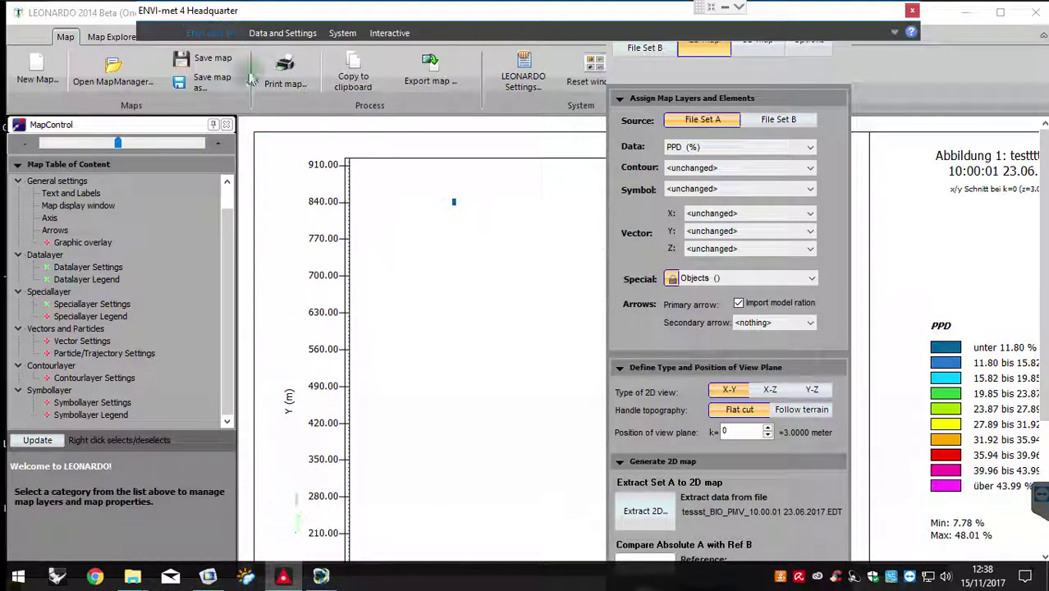
# Step: Launch SPACES from ENVI-met Headquarters and open the model area ascoli3.INX from the ascoli project folder
pyautogui.click(212, 33)
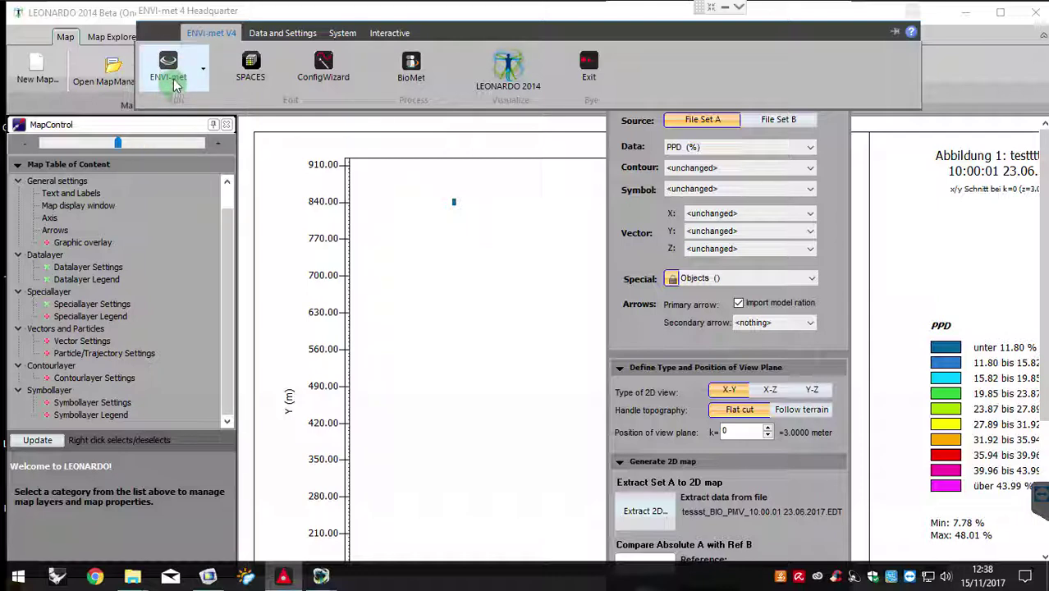
pyautogui.click(251, 66)
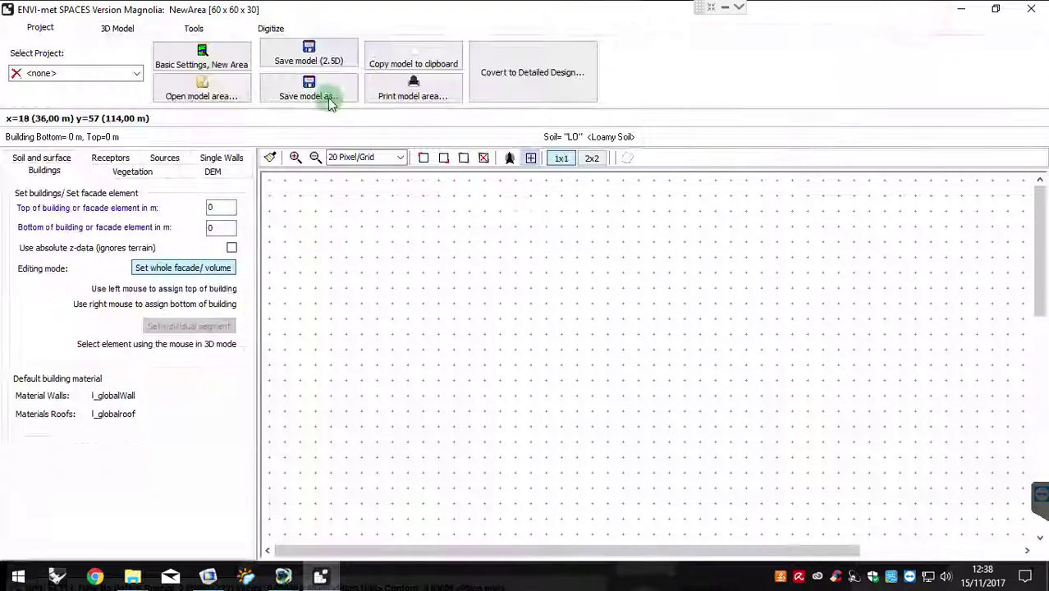
pyautogui.click(109, 28)
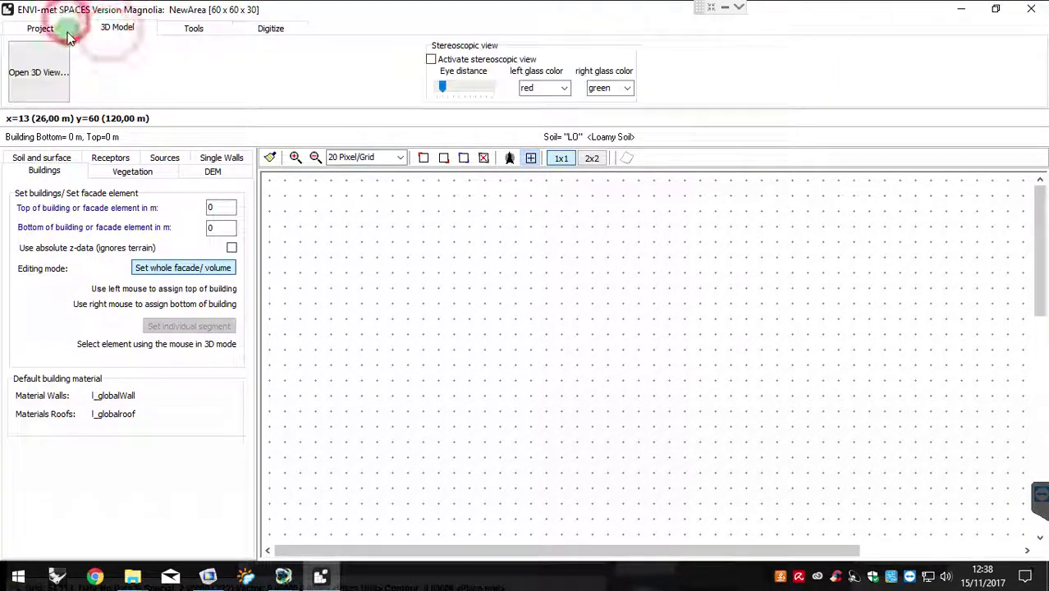
pyautogui.click(41, 28)
pyautogui.click(223, 91)
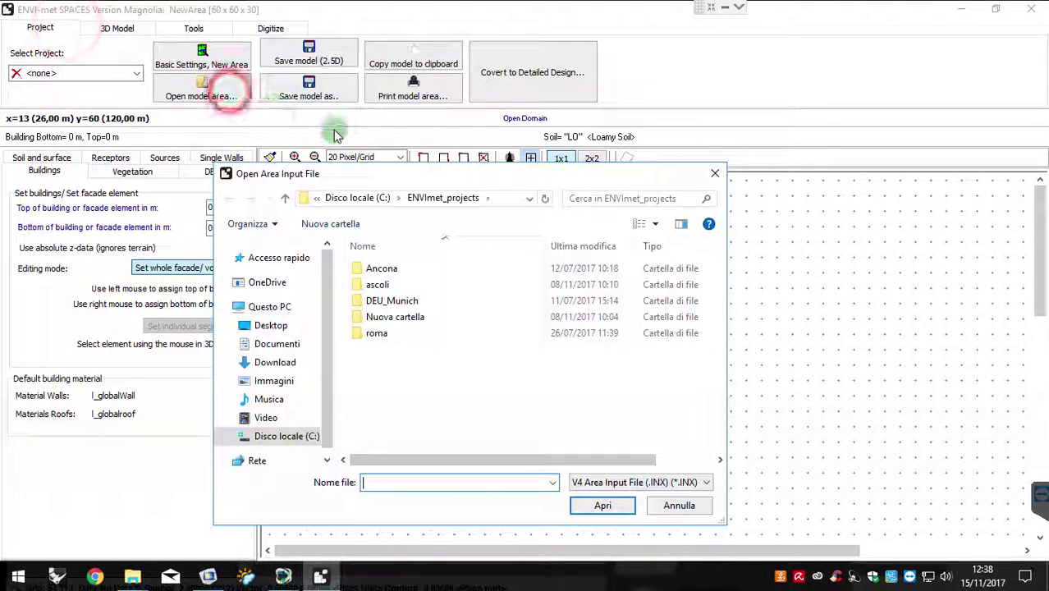
pyautogui.doubleClick(377, 284)
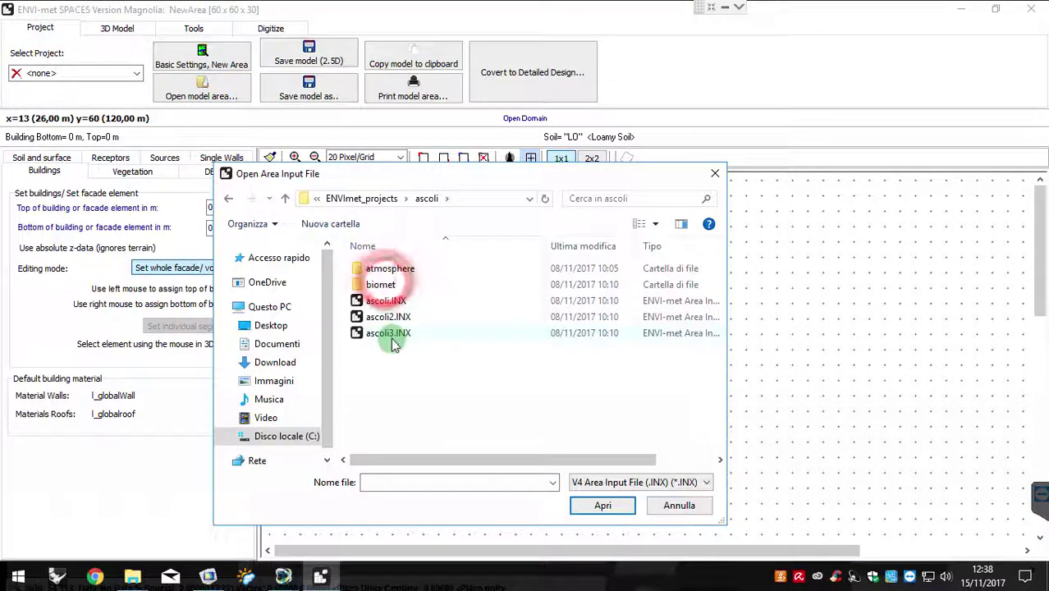
pyautogui.doubleClick(389, 333)
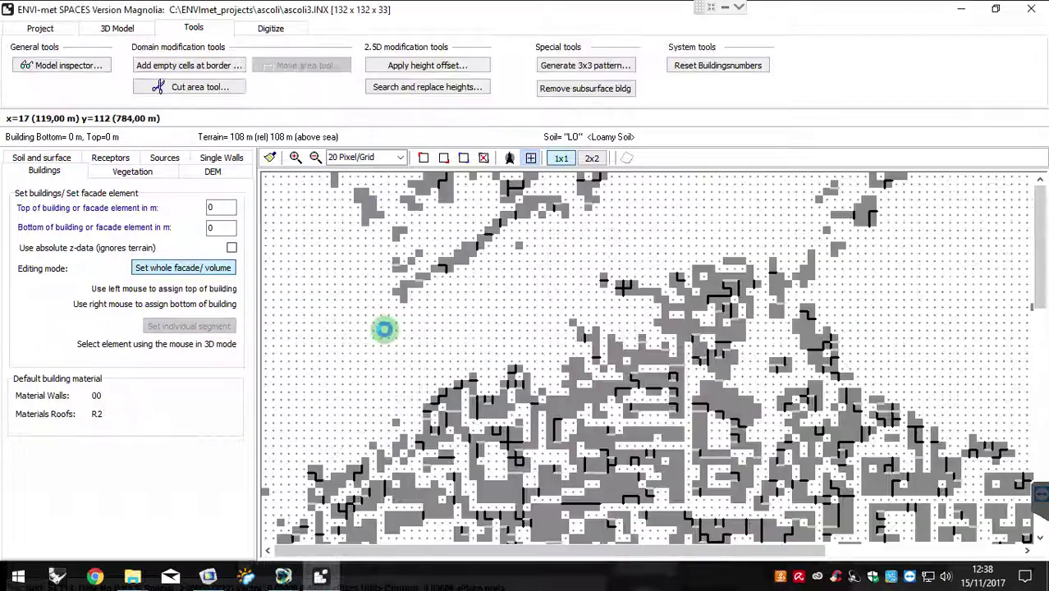
# Step: Open the ascoli3 model in 3D, display its DEM terrain, and examine the buildings and slopes from several angles
pyautogui.click(316, 156)
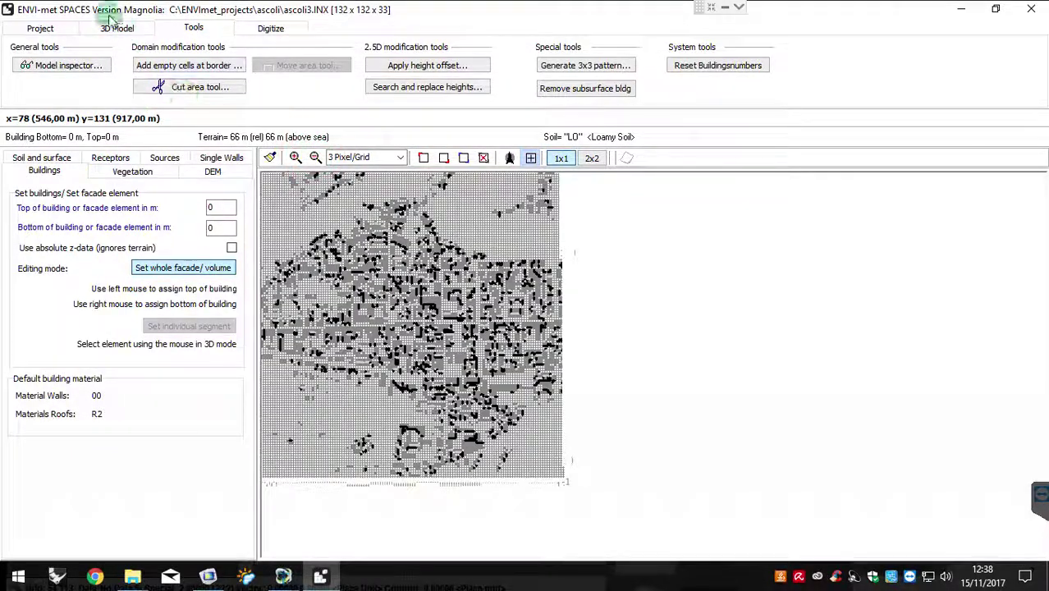
pyautogui.click(117, 28)
pyautogui.click(39, 71)
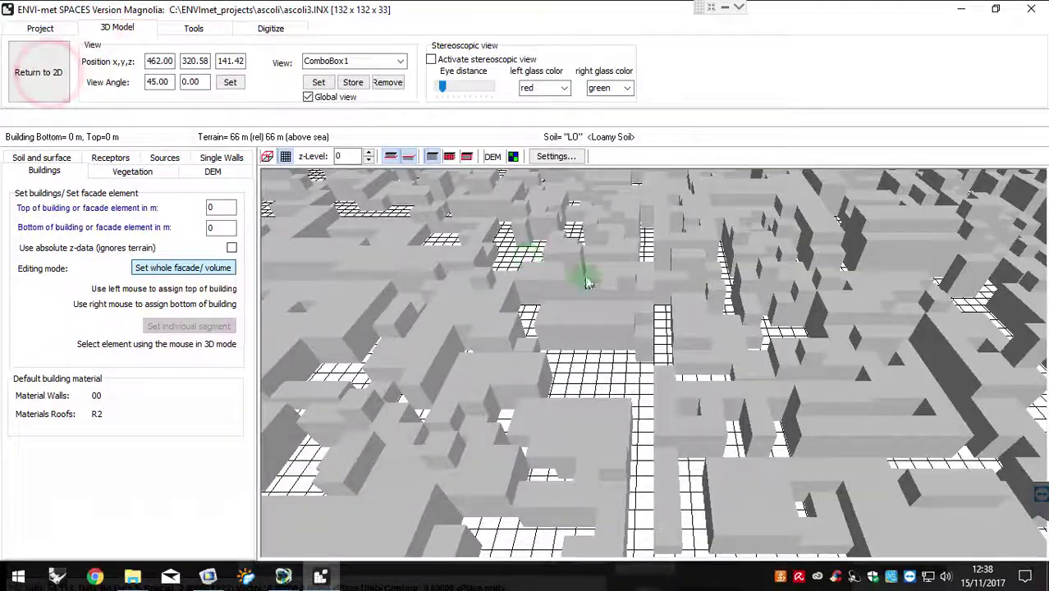
pyautogui.moveTo(586, 282); pyautogui.dragTo(512, 153)
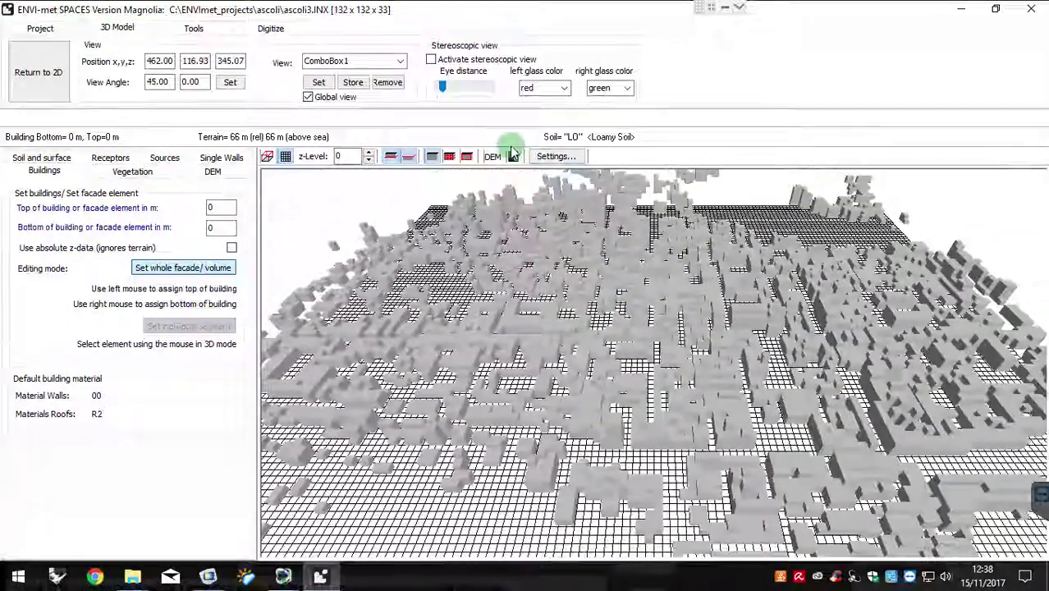
pyautogui.click(492, 156)
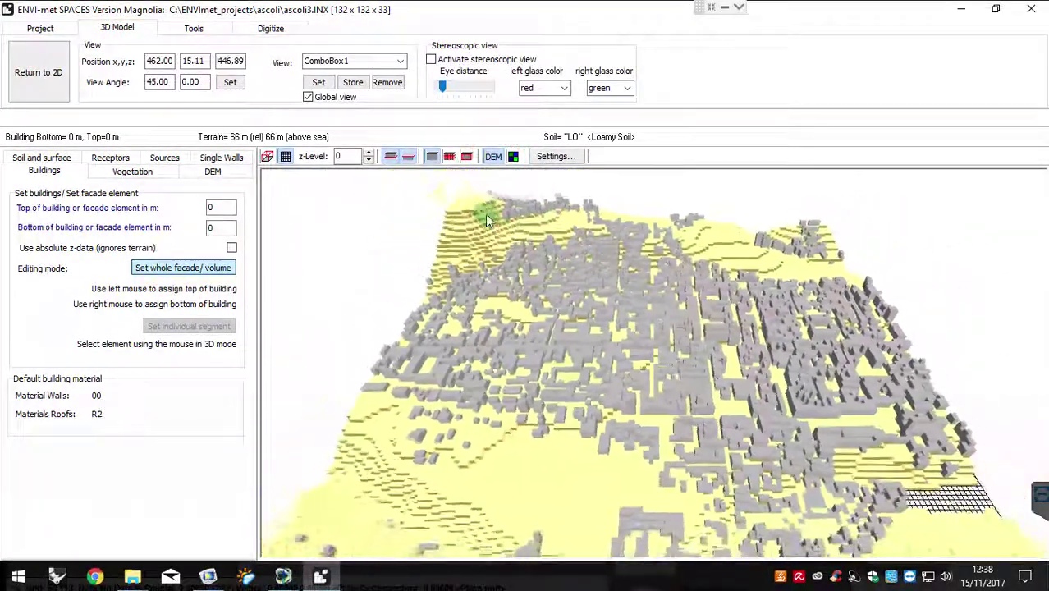
pyautogui.moveTo(486, 214); pyautogui.dragTo(440, 445)
pyautogui.moveTo(542, 401); pyautogui.dragTo(610, 412)
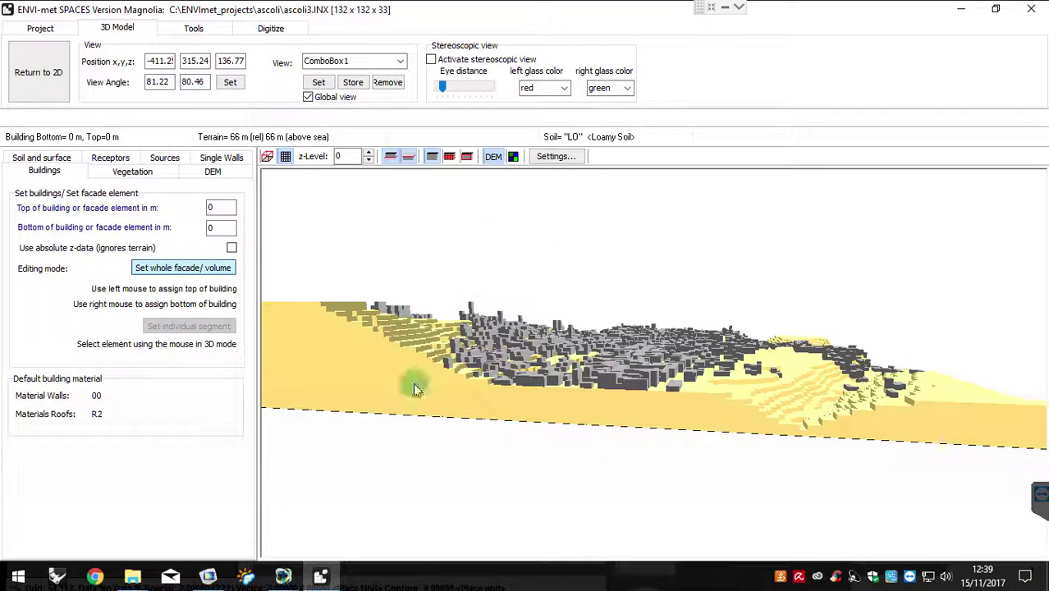
# Step: Switch back to LEONARDO, extract the PPD map with topography handling set to Follow terrain, and move the DataNavigator aside
pyautogui.click(961, 12)
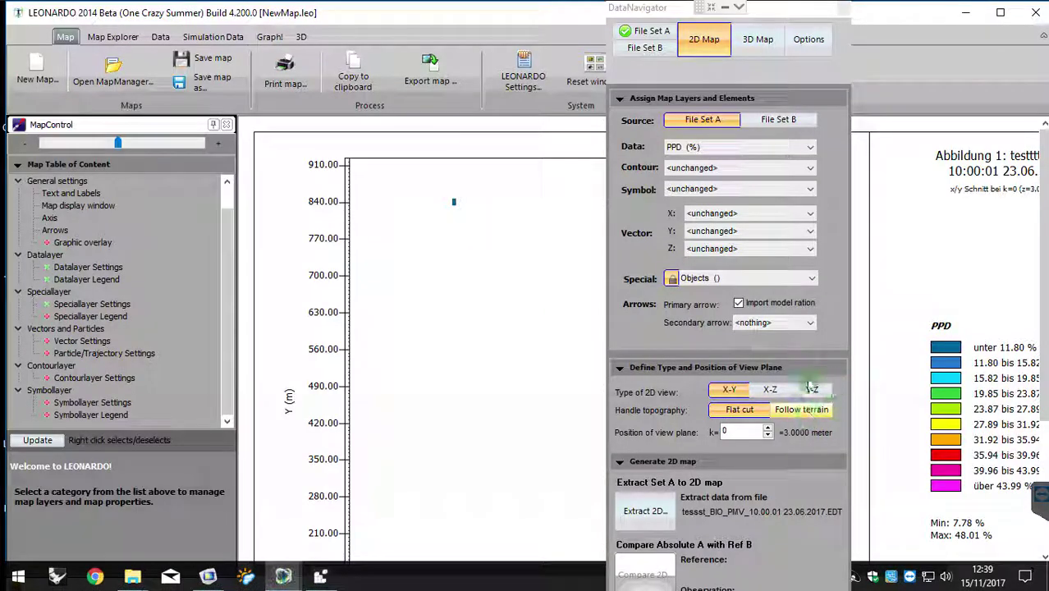
pyautogui.click(826, 417)
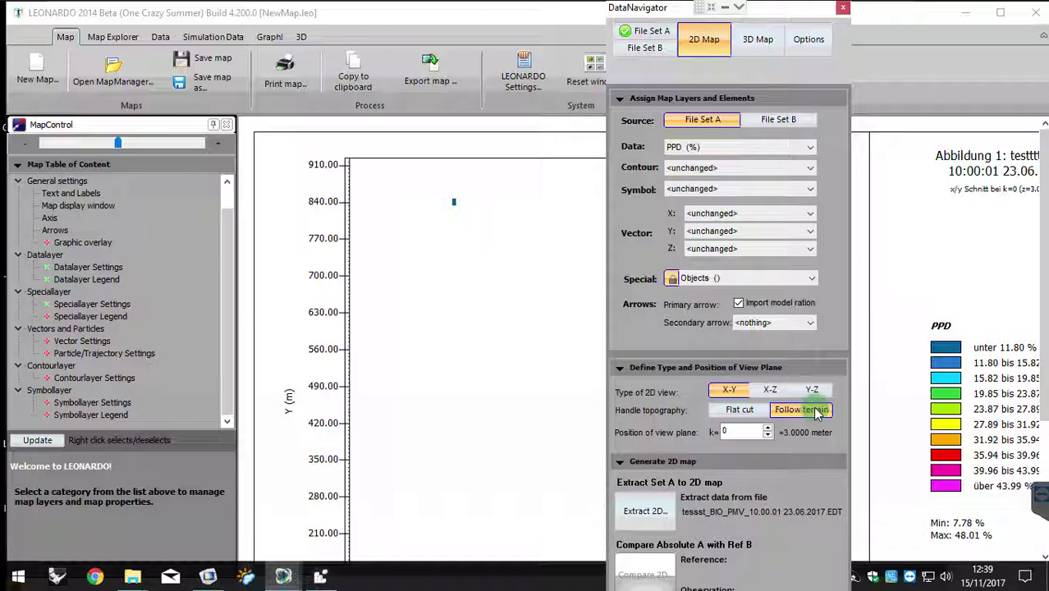
pyautogui.click(646, 514)
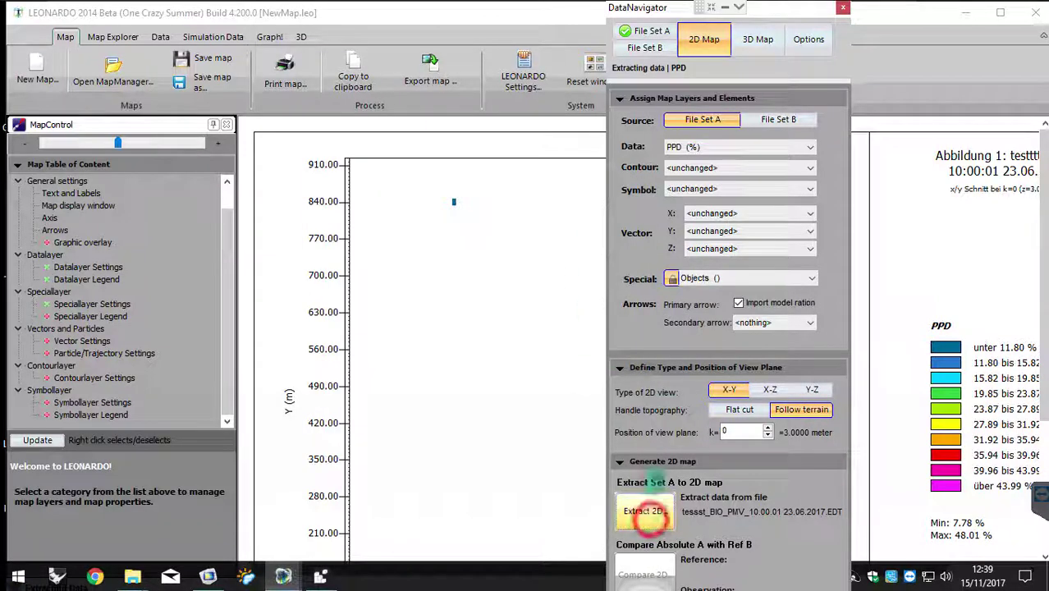
pyautogui.click(647, 10)
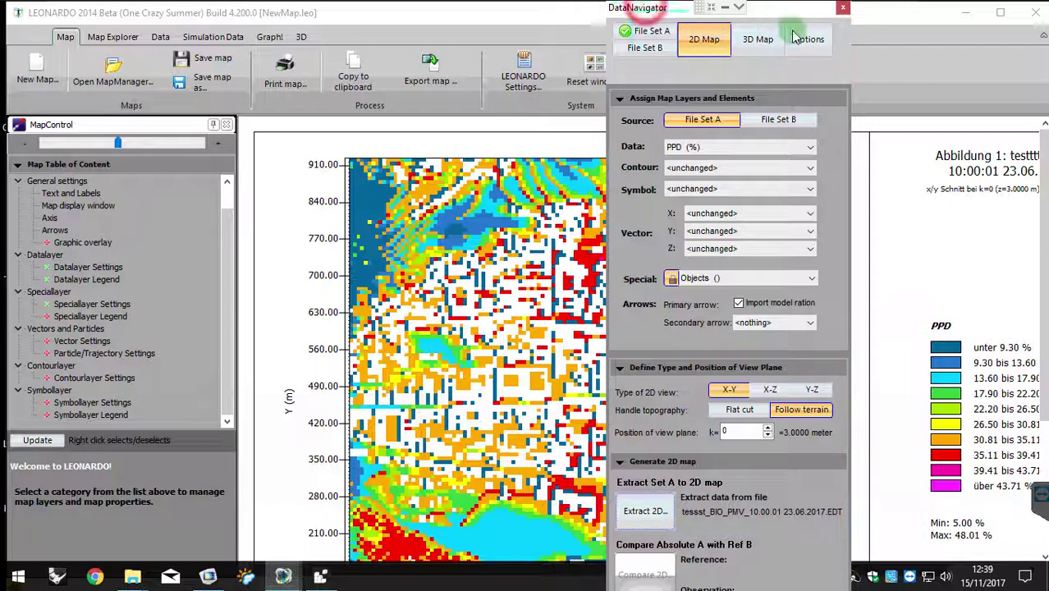
pyautogui.moveTo(647, 10); pyautogui.dragTo(794, 37)
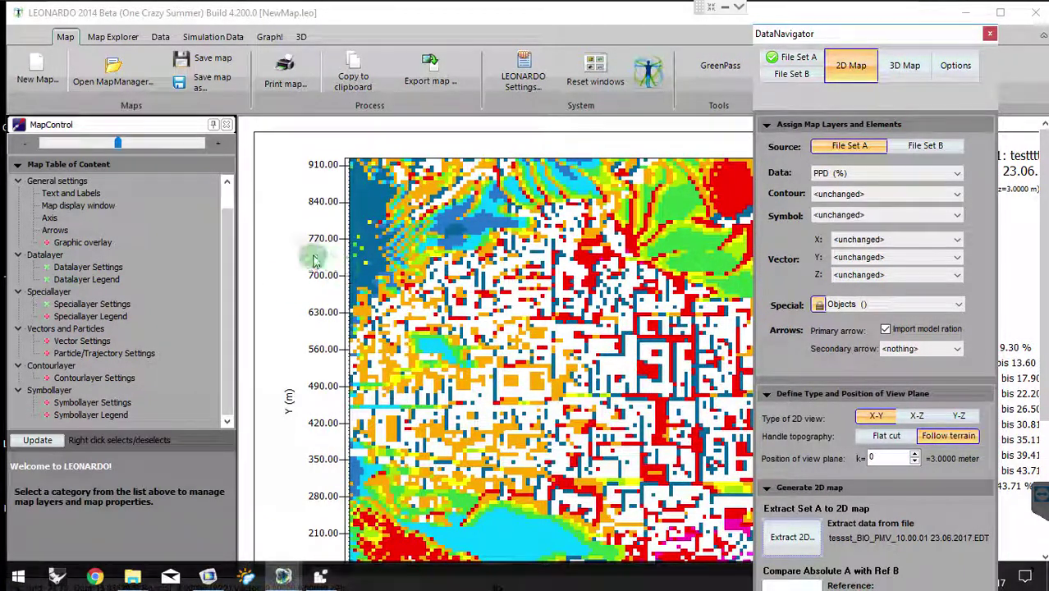
# Step: Compare the terrain in the SPACES 3D view with the southern part of the PPD map in LEONARDO
pyautogui.click(321, 577)
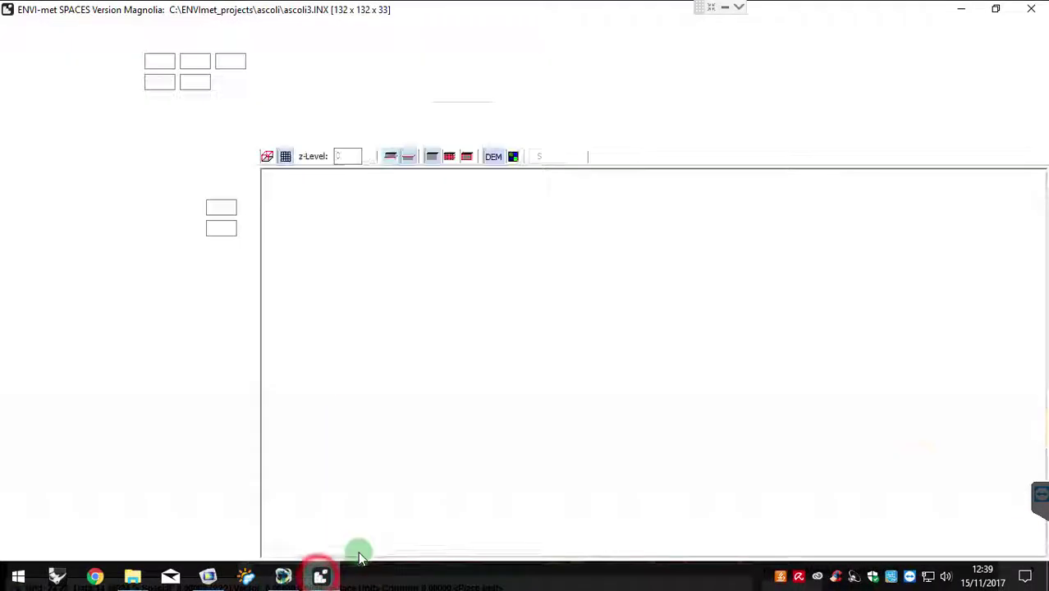
pyautogui.press('ctrl')
pyautogui.moveTo(532, 310); pyautogui.dragTo(385, 294)
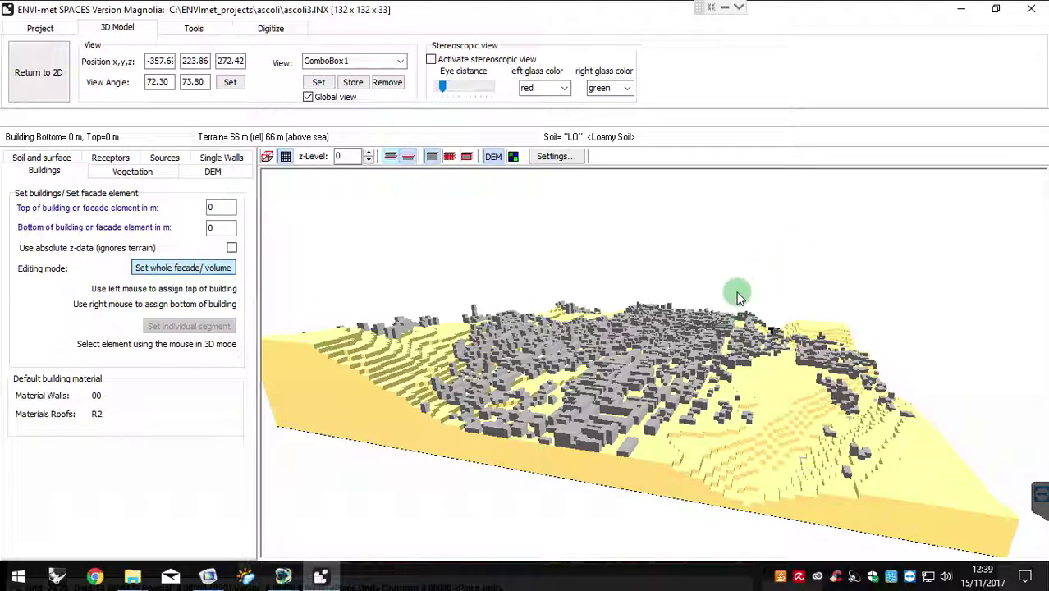
pyautogui.click(959, 10)
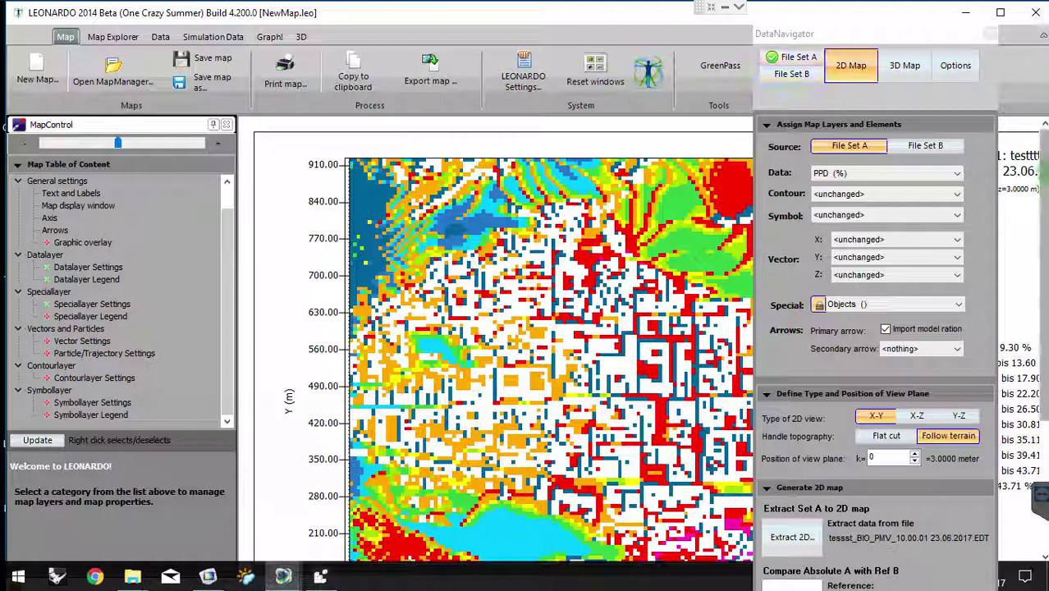
pyautogui.scroll(-5, 541, 344)
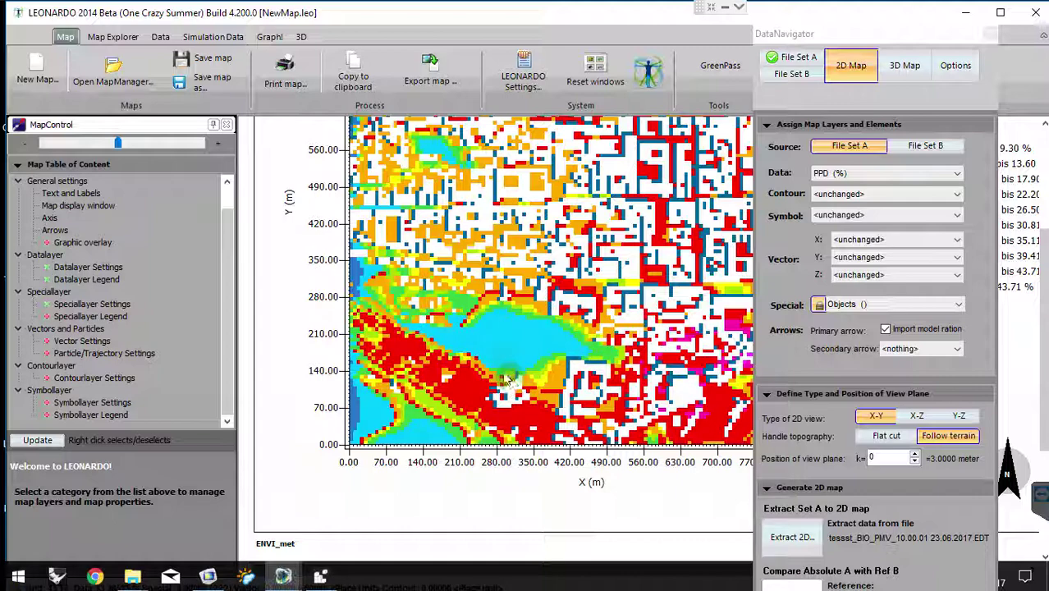
# Step: Raise the X-Y view plane to position 4 and try the X-Z view type
pyautogui.click(914, 457)
pyautogui.click(913, 453)
pyautogui.click(913, 454)
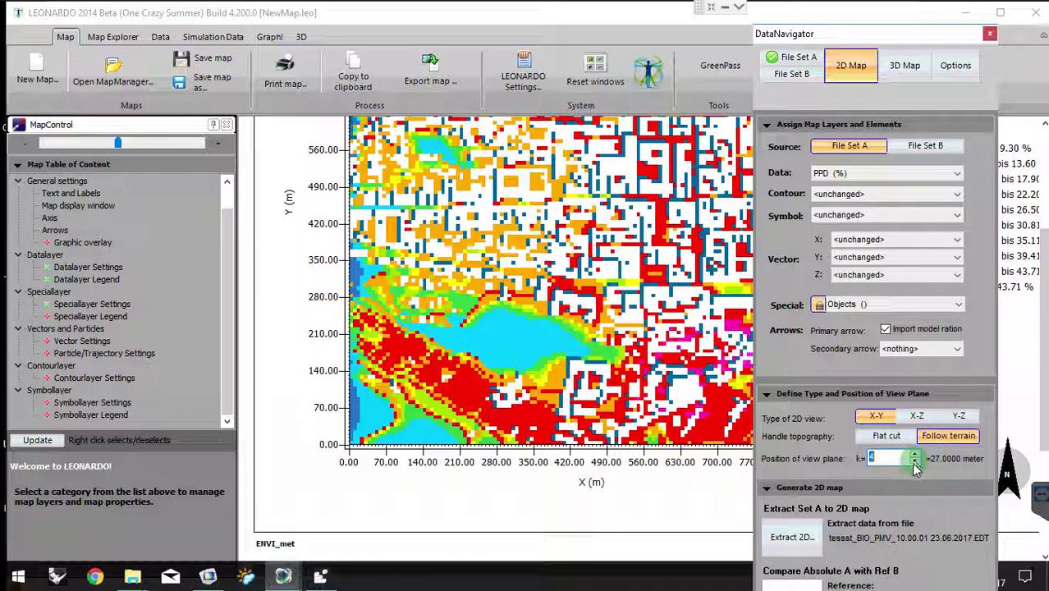
pyautogui.click(914, 456)
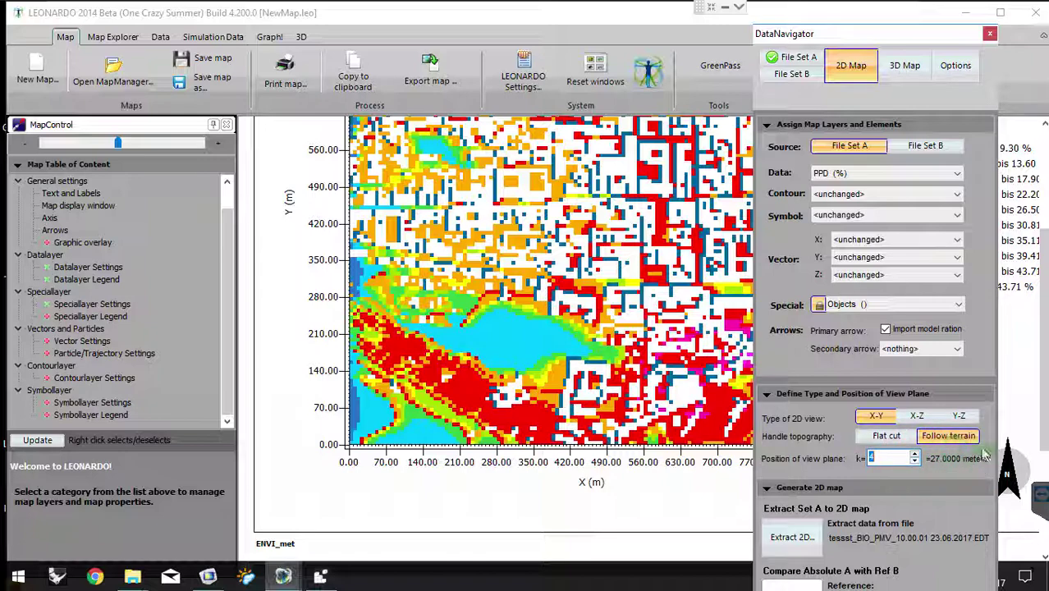
pyautogui.click(952, 461)
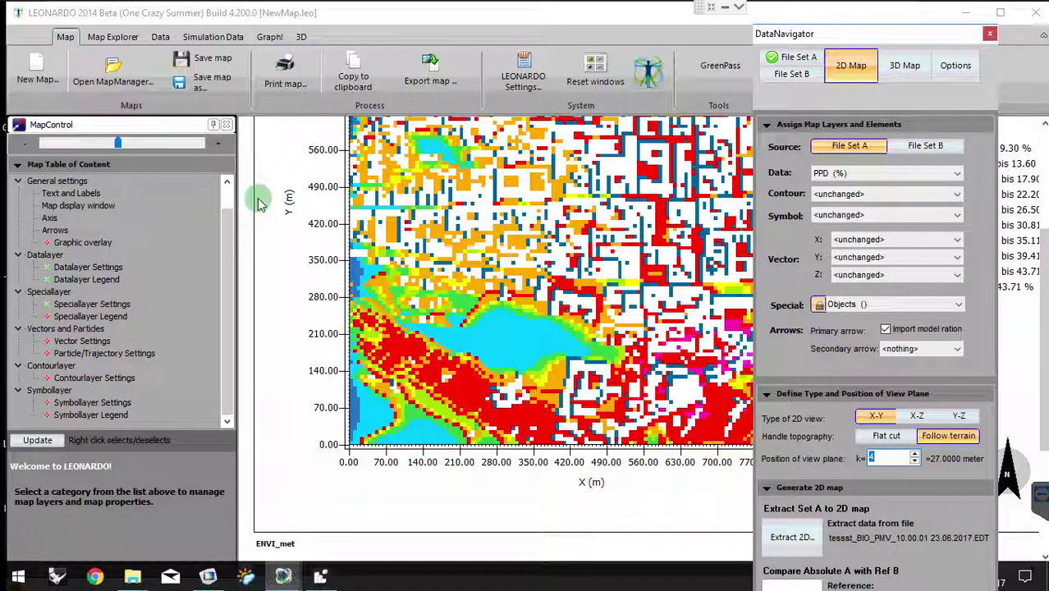
pyautogui.click(924, 417)
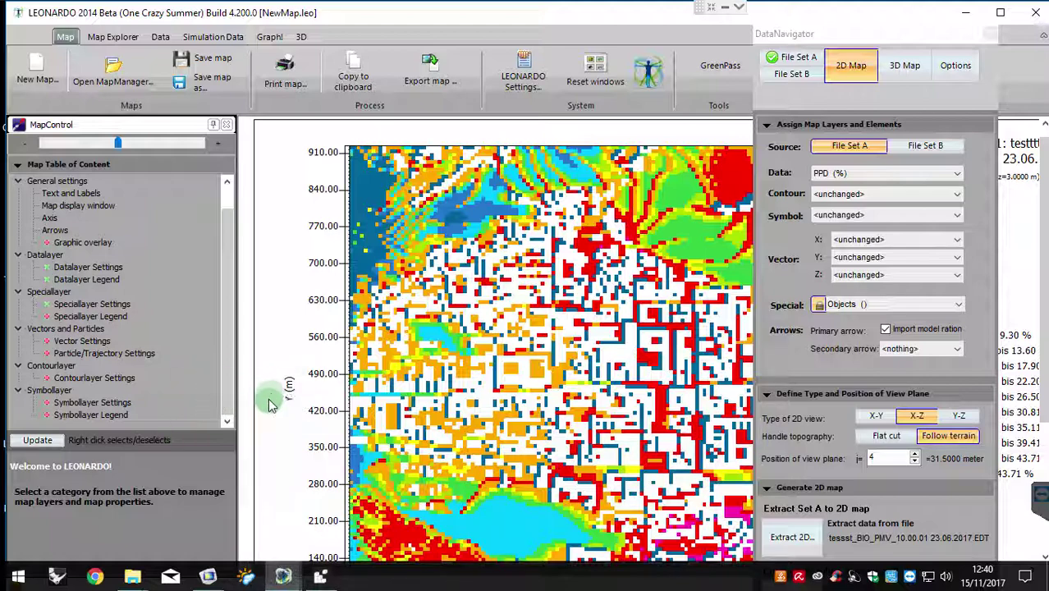
# Step: Extract the PPD map as a Y-Z section at view plane position 66 and move the DataNavigator clear of the section
pyautogui.click(960, 420)
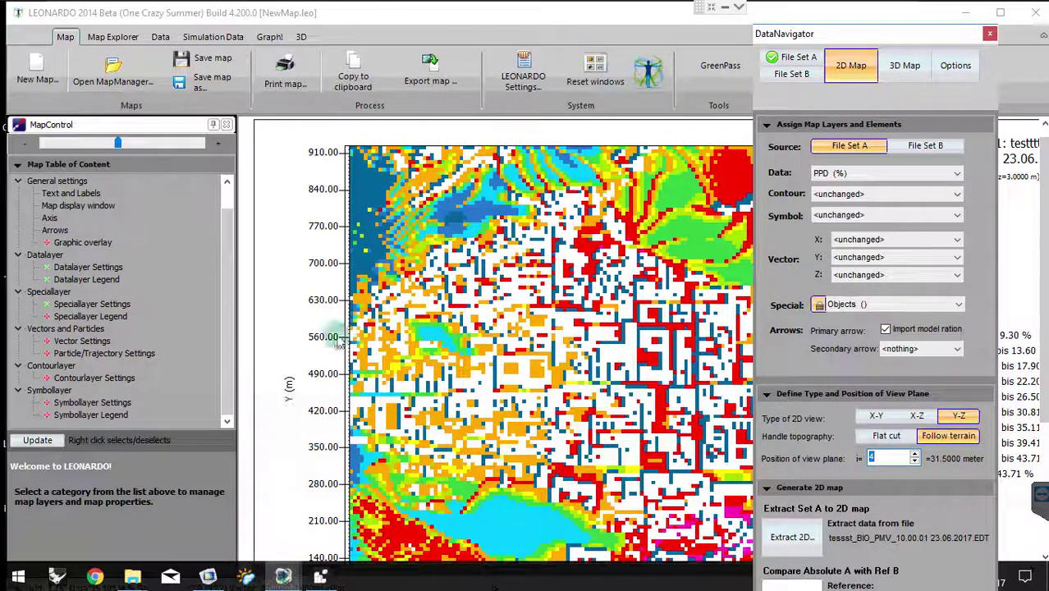
pyautogui.click(918, 457)
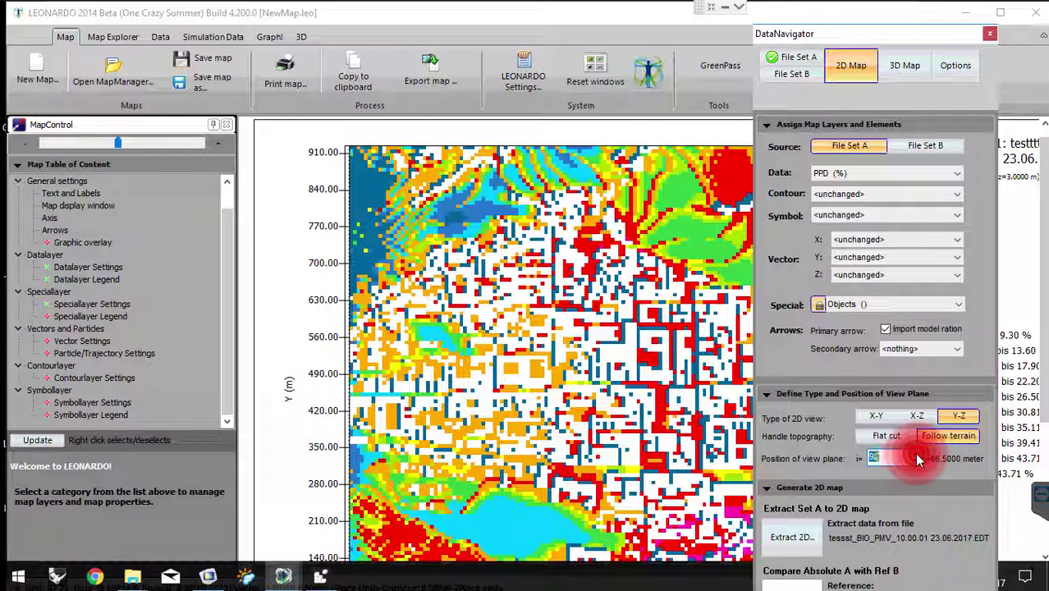
pyautogui.click(919, 457)
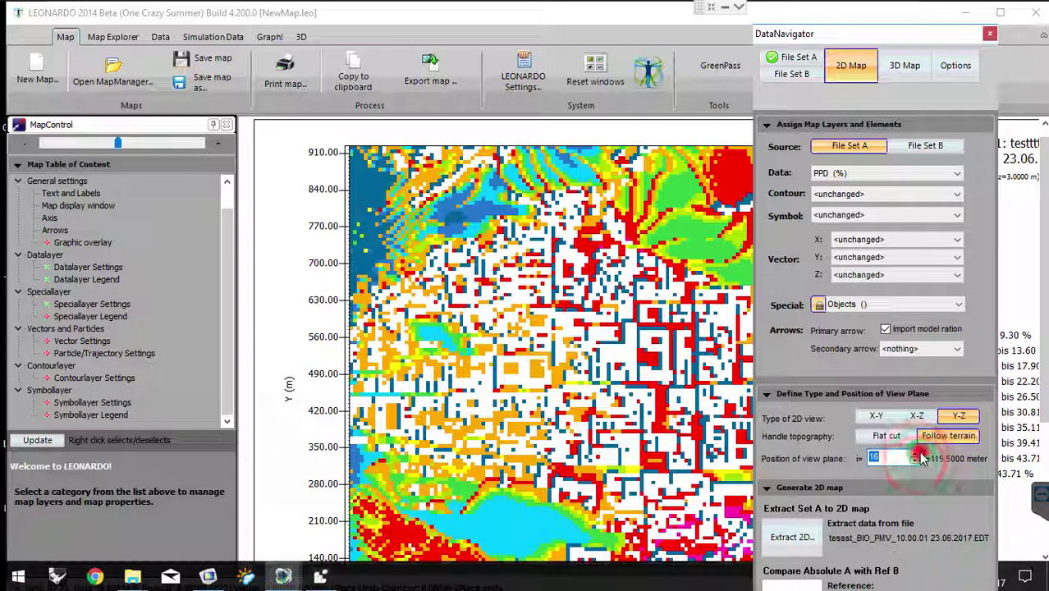
pyautogui.click(920, 457)
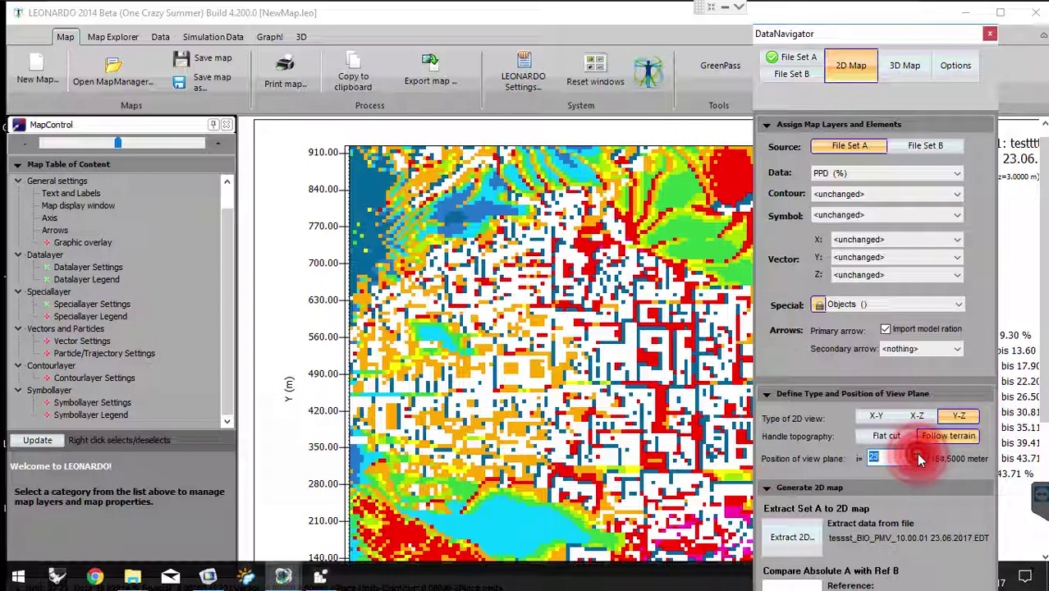
pyautogui.click(917, 458)
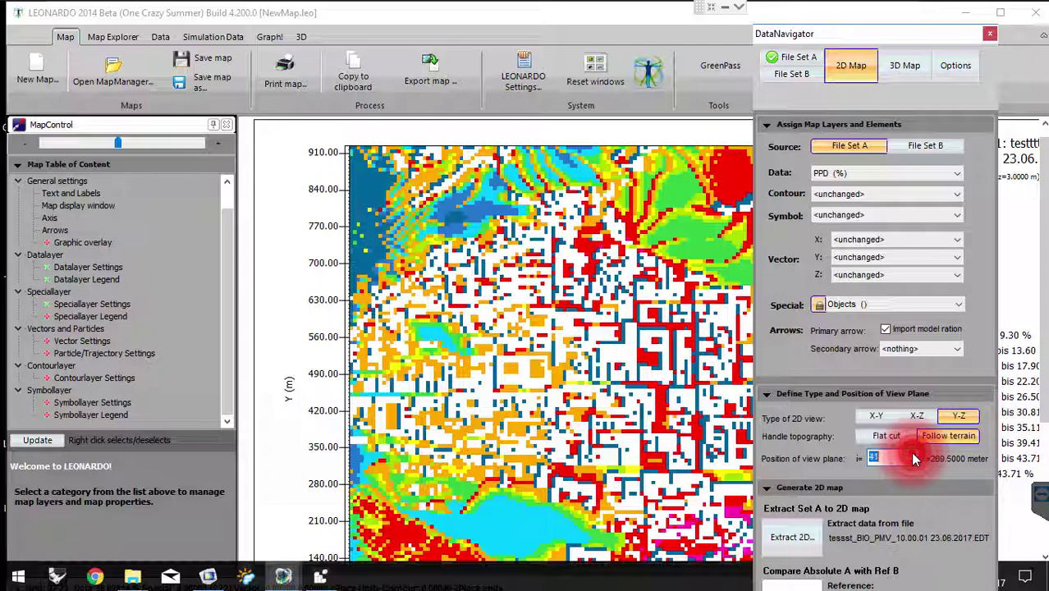
pyautogui.click(914, 458)
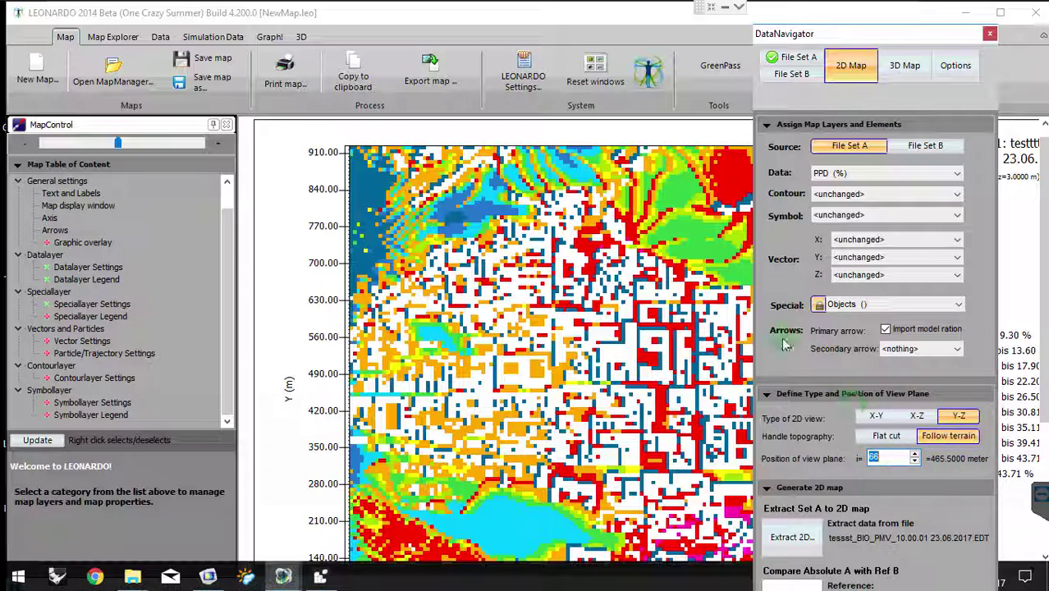
pyautogui.click(792, 538)
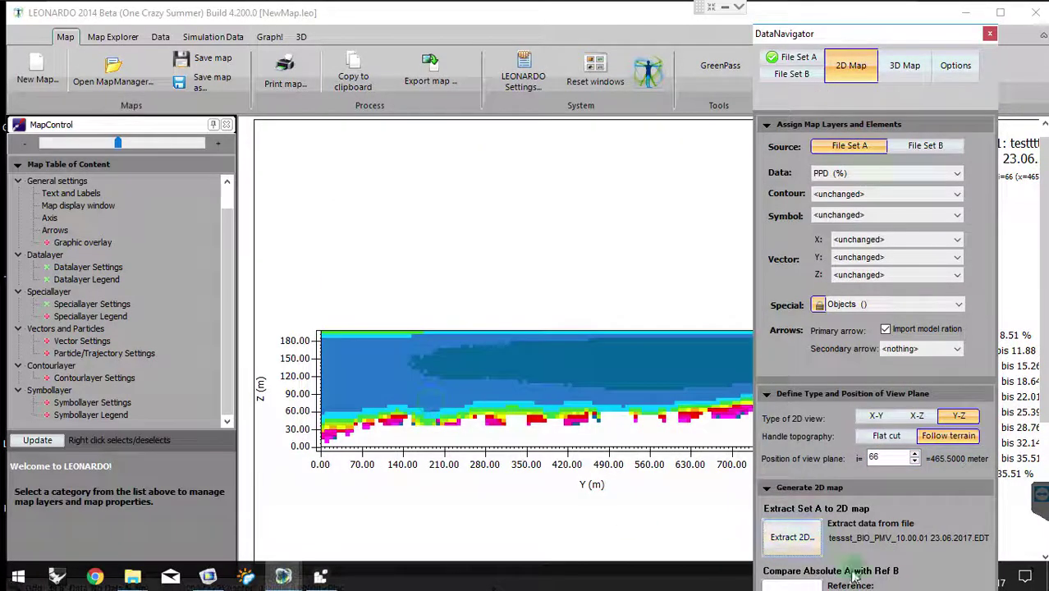
pyautogui.moveTo(976, 30); pyautogui.dragTo(932, 320)
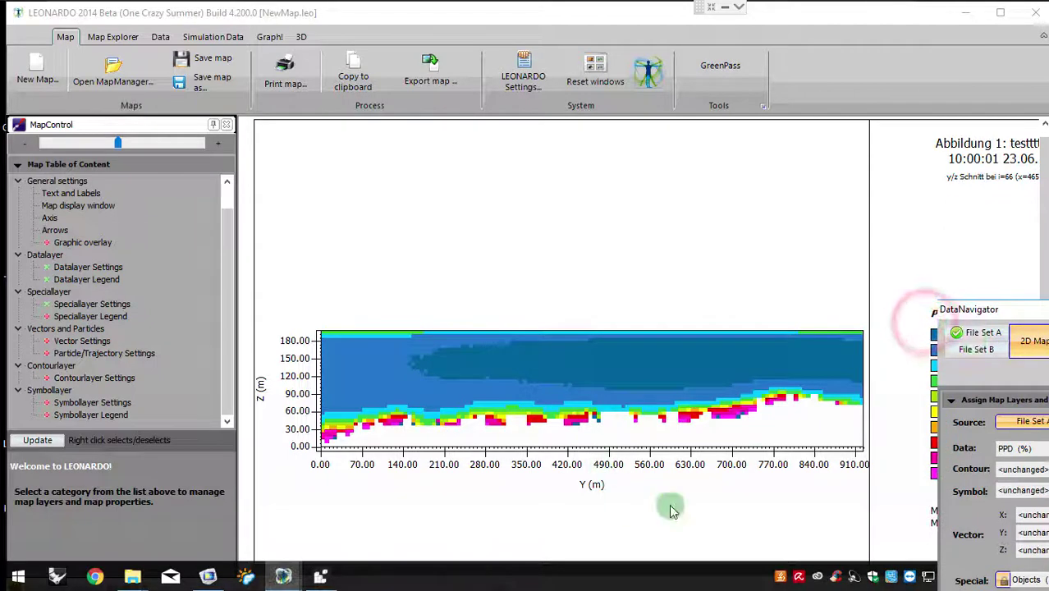
pyautogui.click(1005, 311)
pyautogui.moveTo(1041, 399); pyautogui.dragTo(1038, 393)
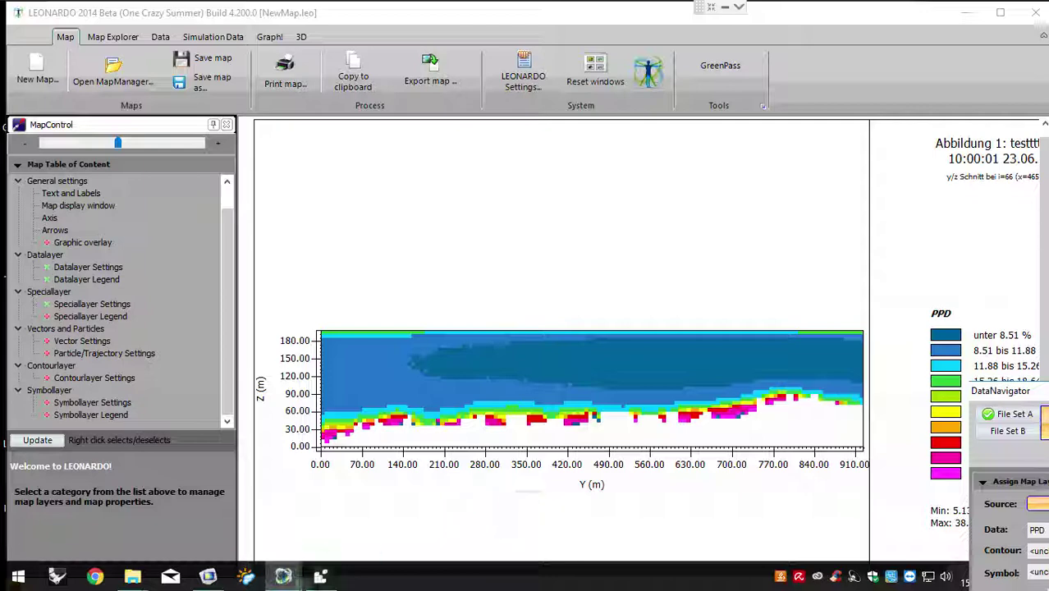
pyautogui.click(96, 576)
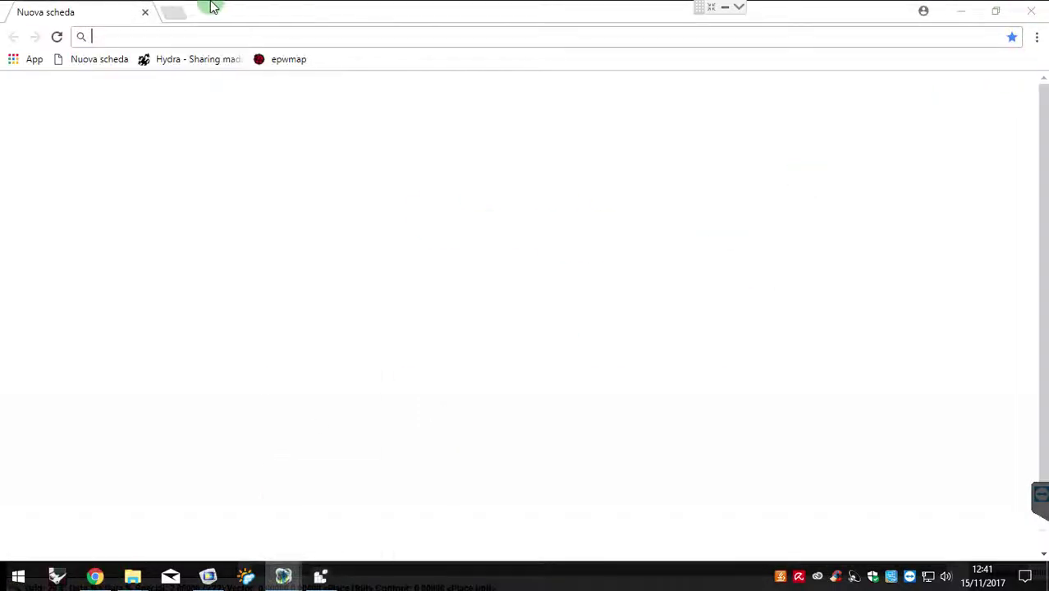
pyautogui.click(172, 12)
pyautogui.click(463, 42)
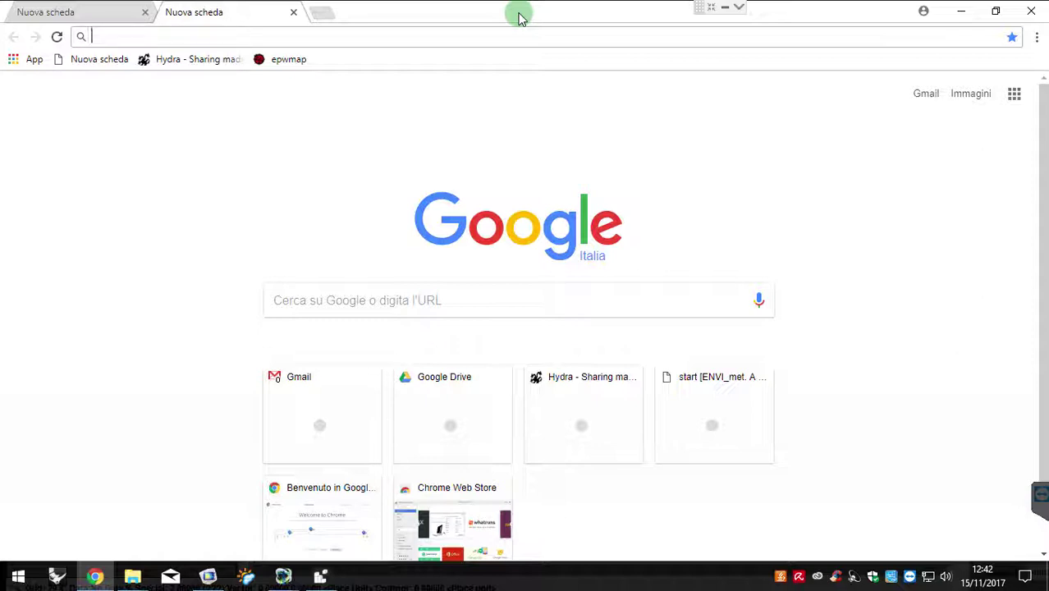
pyautogui.press('ctrl')
pyautogui.click(1031, 11)
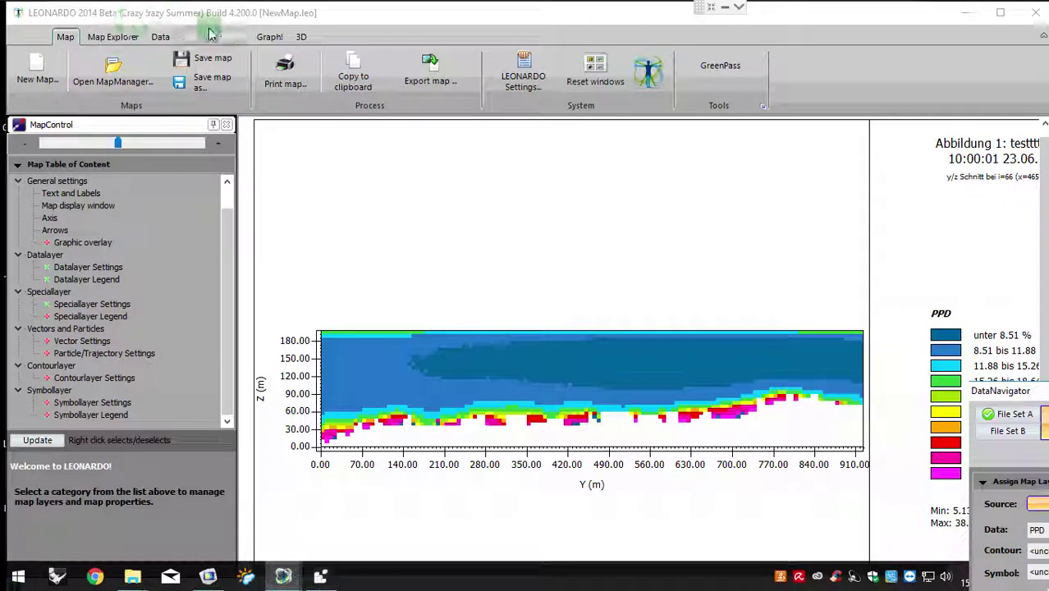
# Step: Extract File Set A to a 3D map with PPD (%) as data and move the DataNavigator off the scene
pyautogui.click(300, 36)
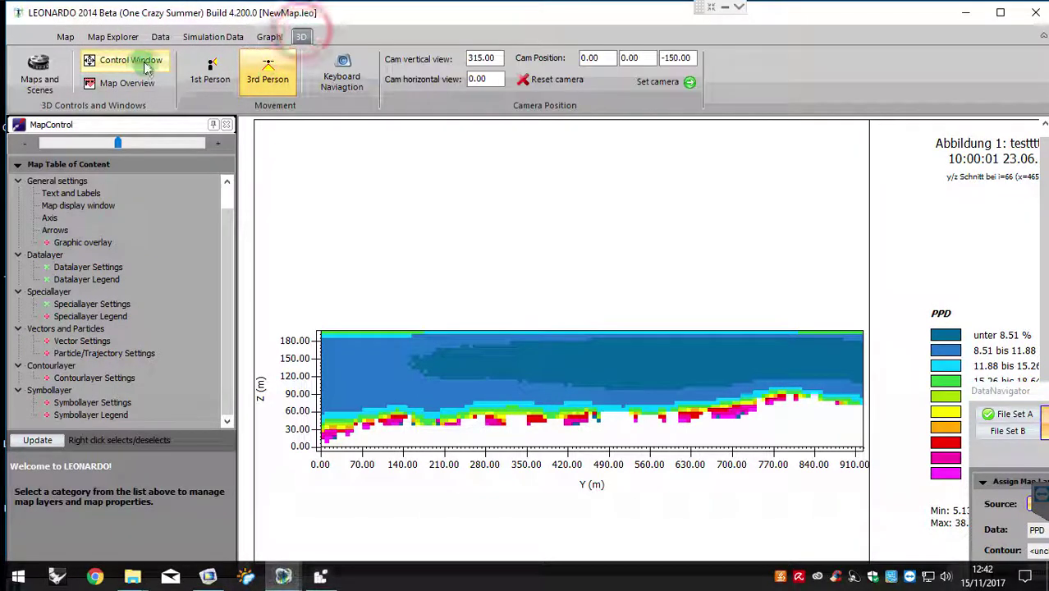
pyautogui.click(115, 36)
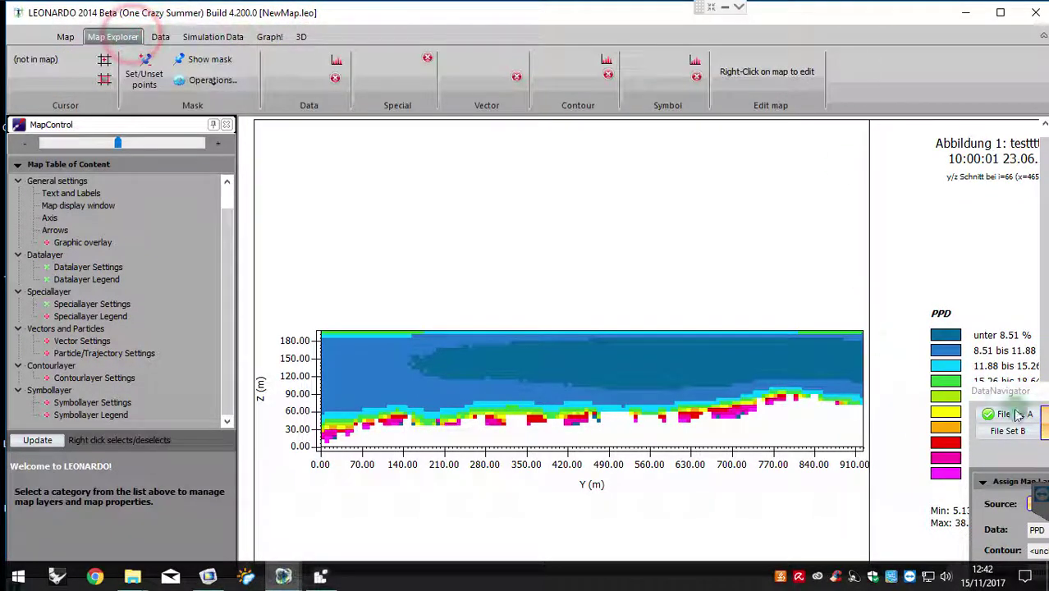
pyautogui.moveTo(999, 391); pyautogui.dragTo(448, 132)
pyautogui.click(558, 155)
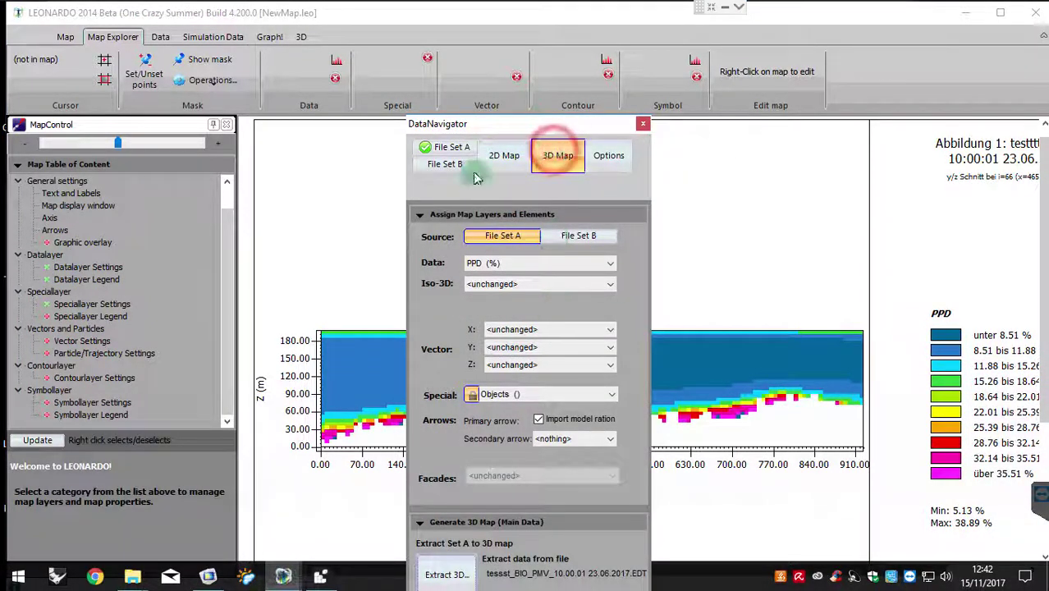
pyautogui.click(501, 263)
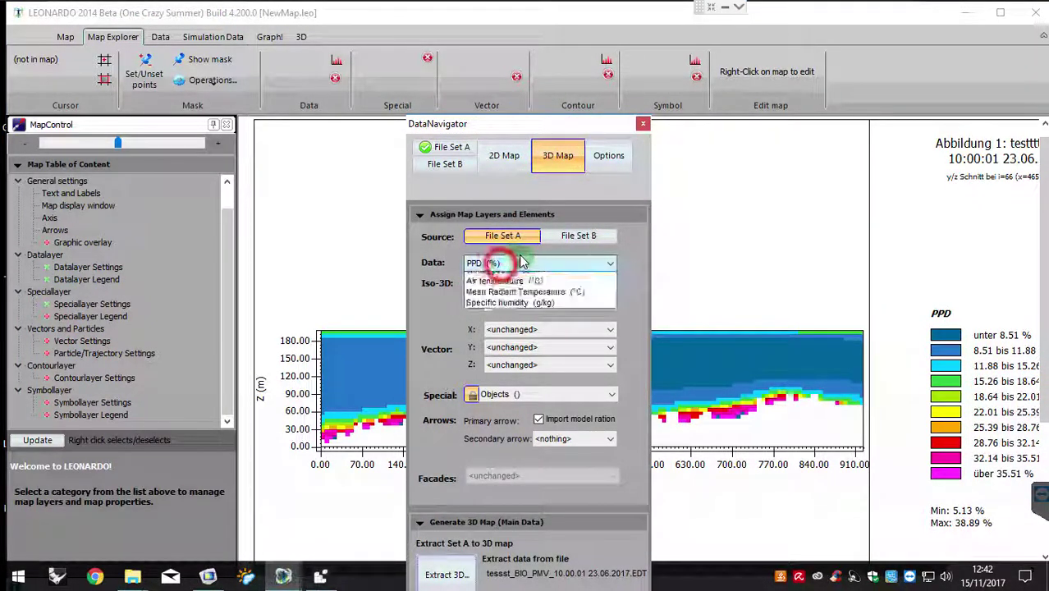
pyautogui.click(539, 262)
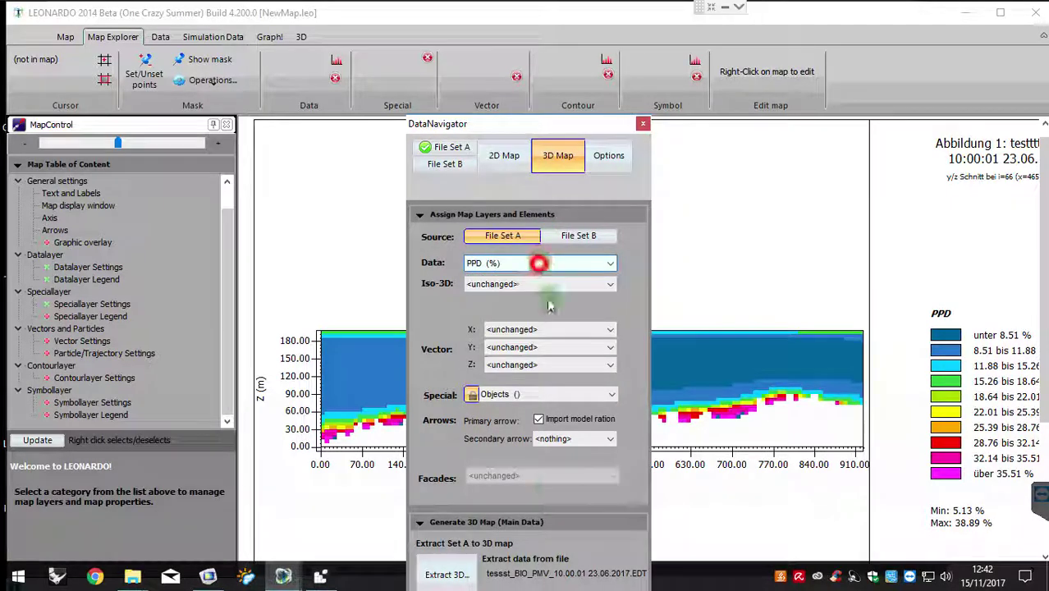
pyautogui.click(467, 572)
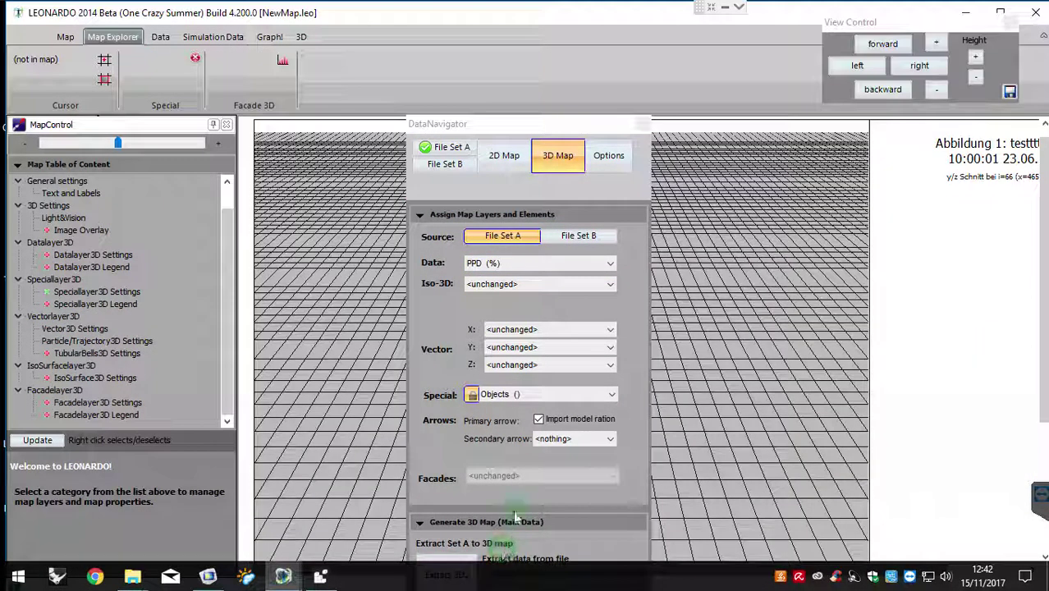
pyautogui.click(594, 122)
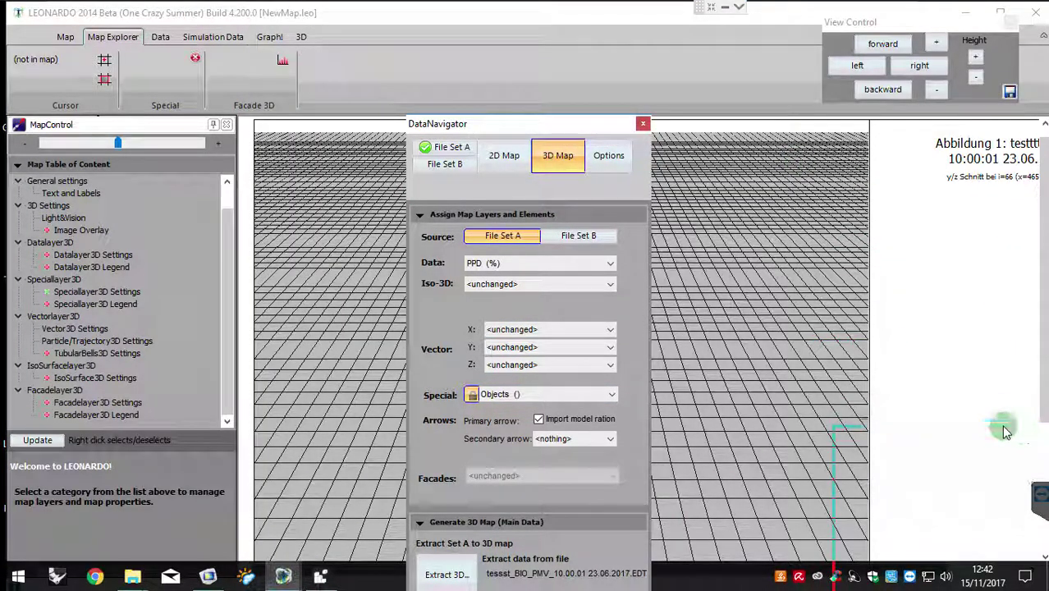
pyautogui.click(435, 307)
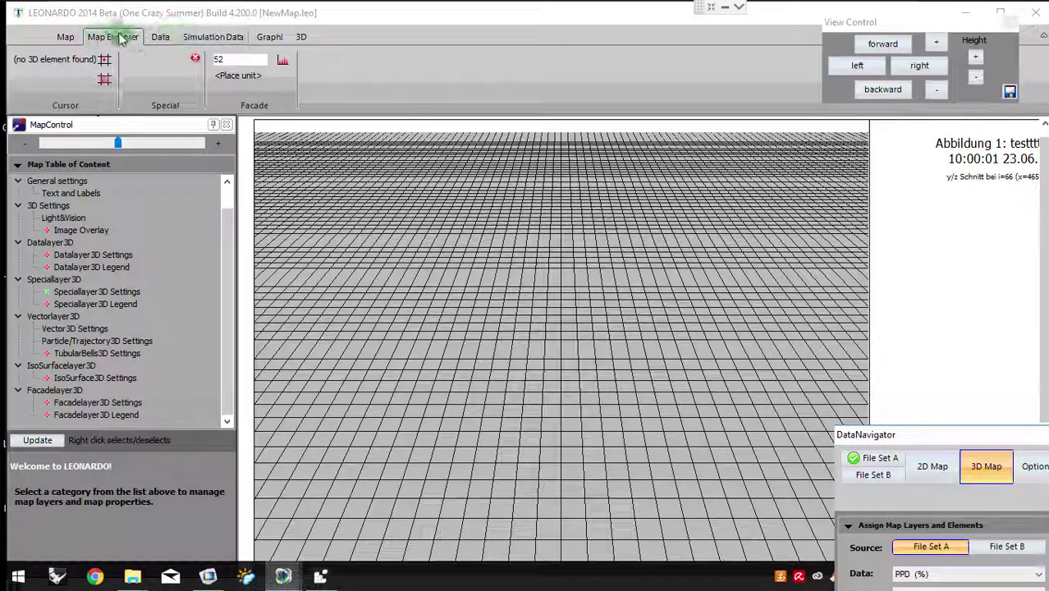
# Step: Turn on the 3D data layer so the extracted PPD values are drawn in the 3D map
pyautogui.click(162, 36)
pyautogui.click(69, 37)
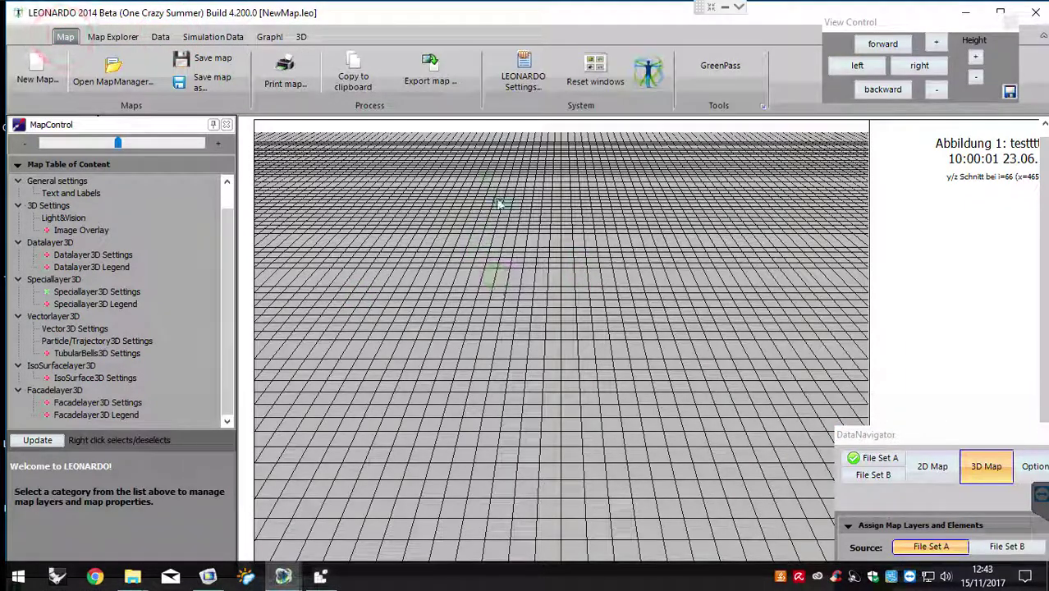
pyautogui.click(302, 37)
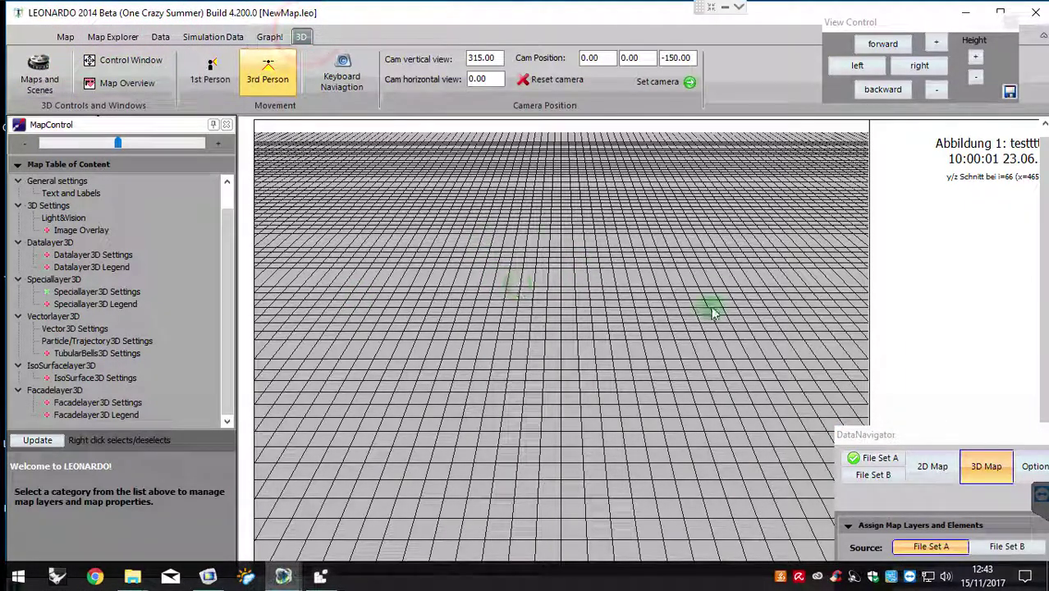
pyautogui.moveTo(658, 285); pyautogui.dragTo(594, 287)
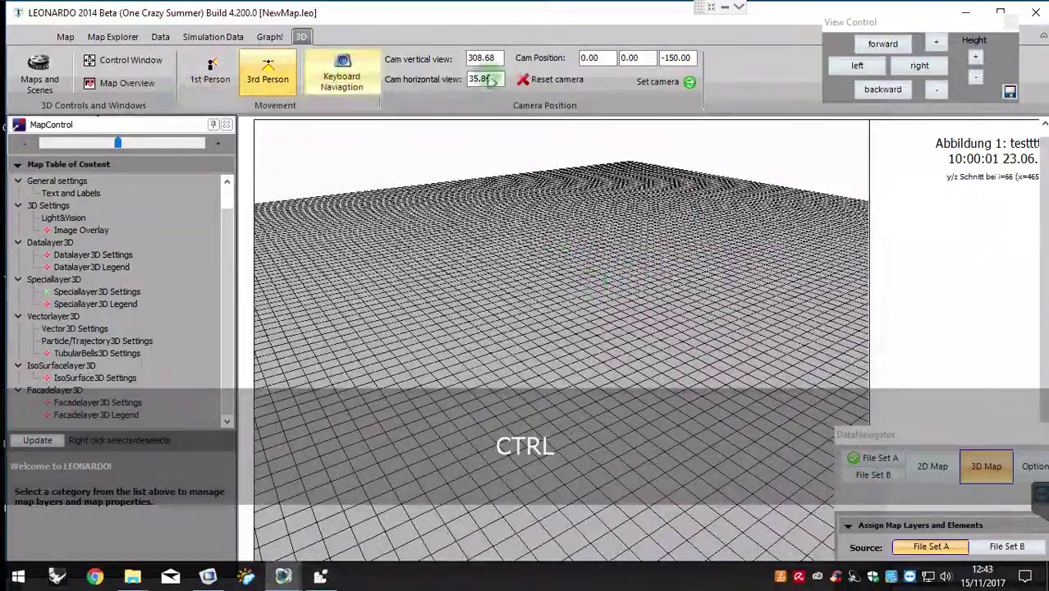
pyautogui.click(877, 91)
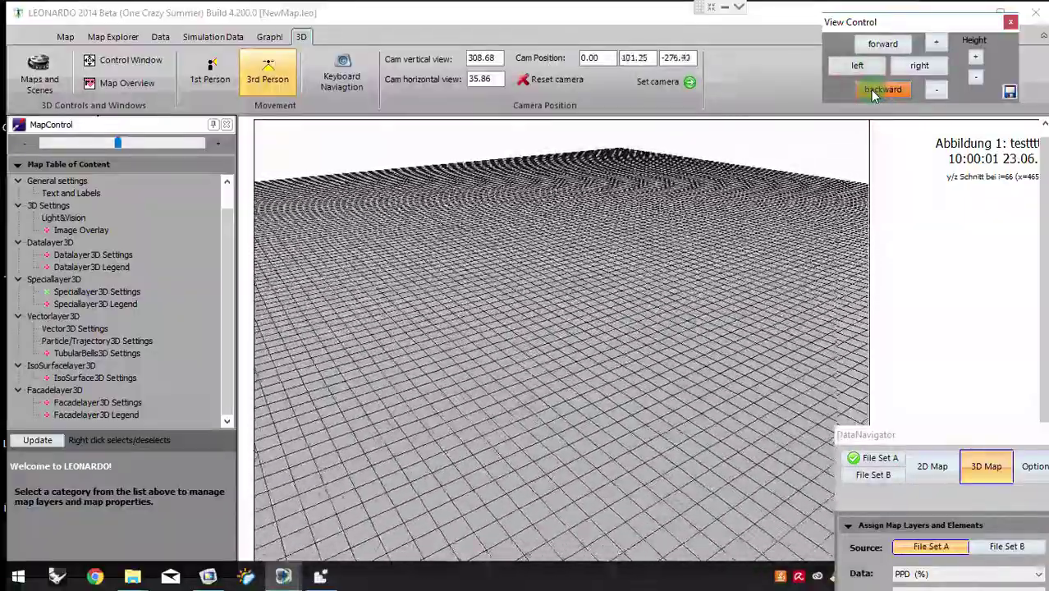
pyautogui.moveTo(936, 450); pyautogui.dragTo(912, 207)
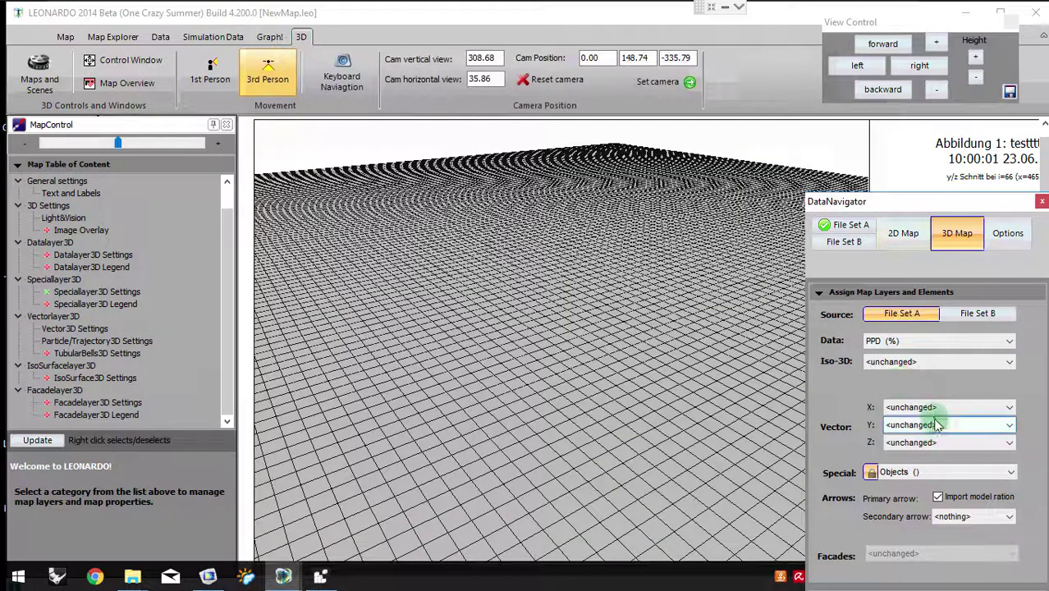
pyautogui.click(49, 261)
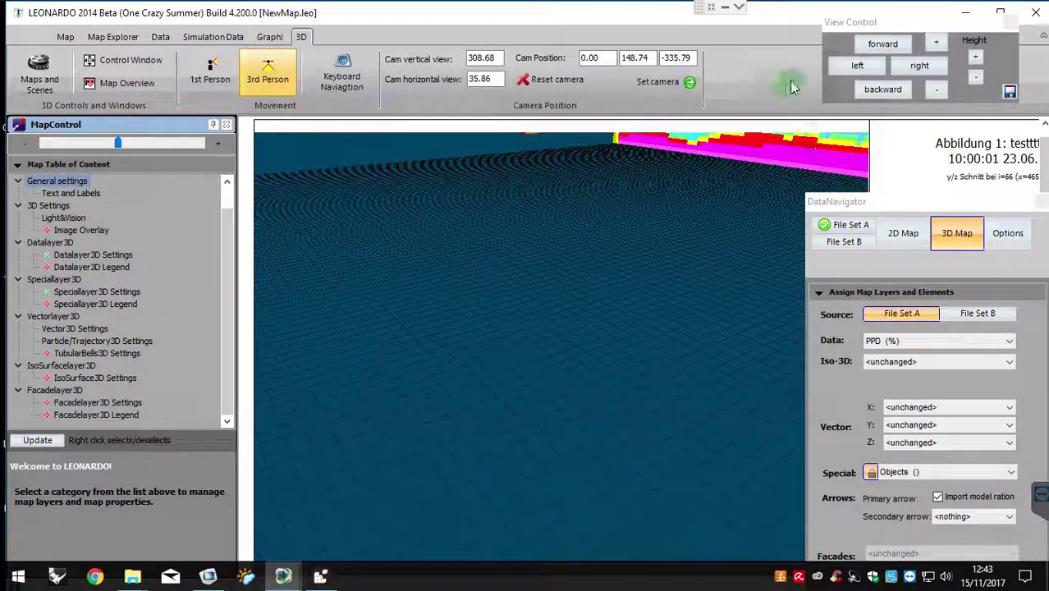
# Step: Pull the 3D camera back from the PPD block and rotate it to examine the side faces from another corner
pyautogui.click(882, 90)
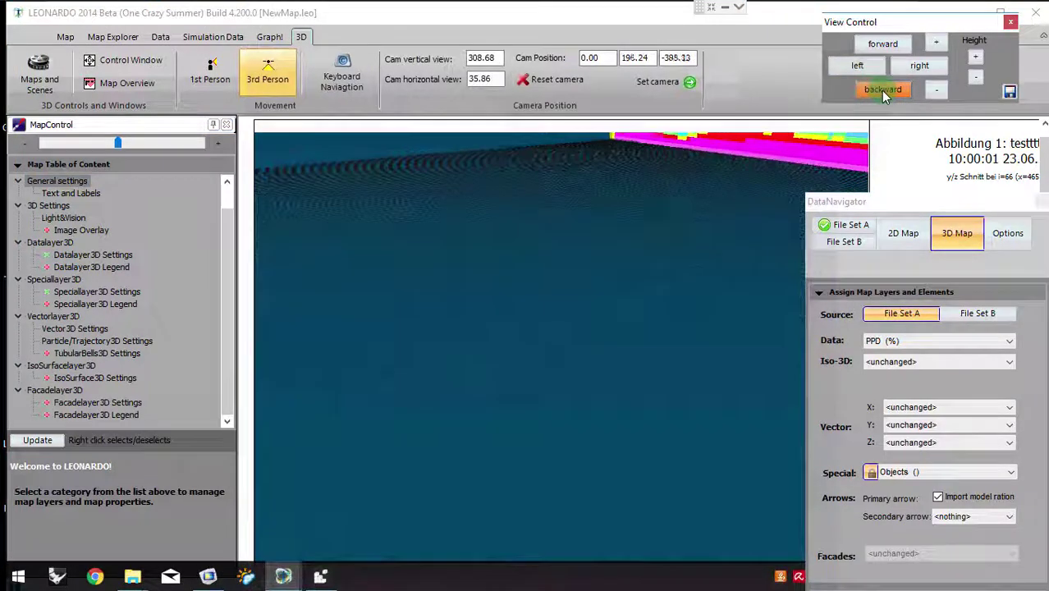
pyautogui.click(936, 90)
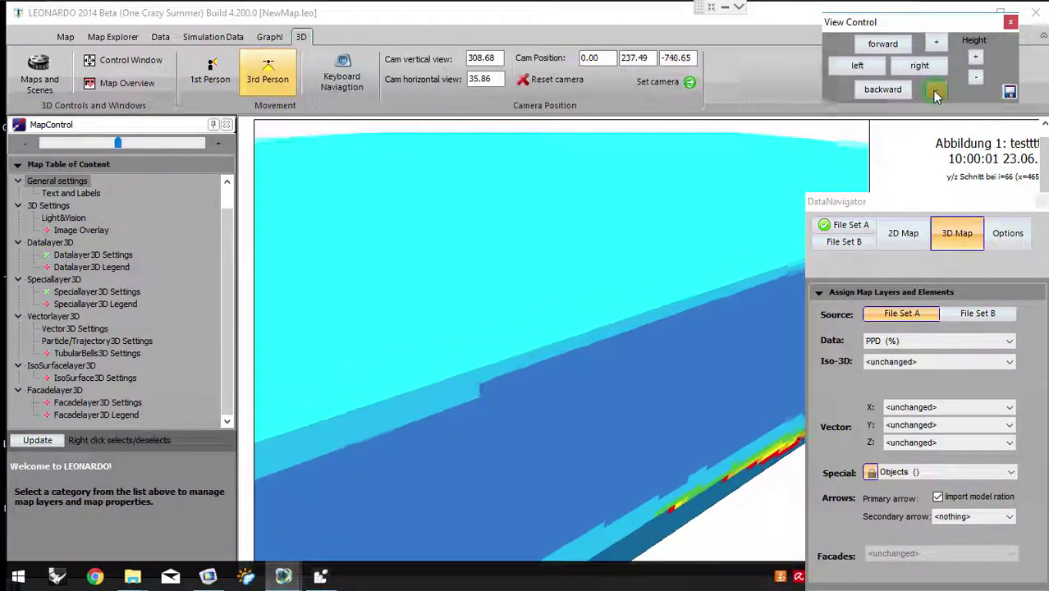
pyautogui.click(878, 89)
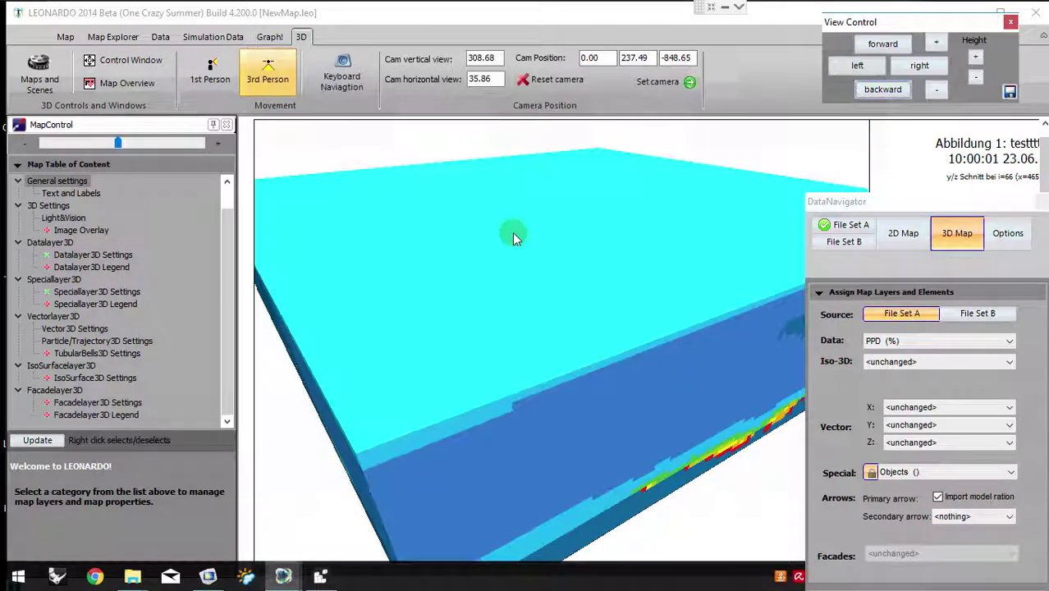
pyautogui.click(882, 89)
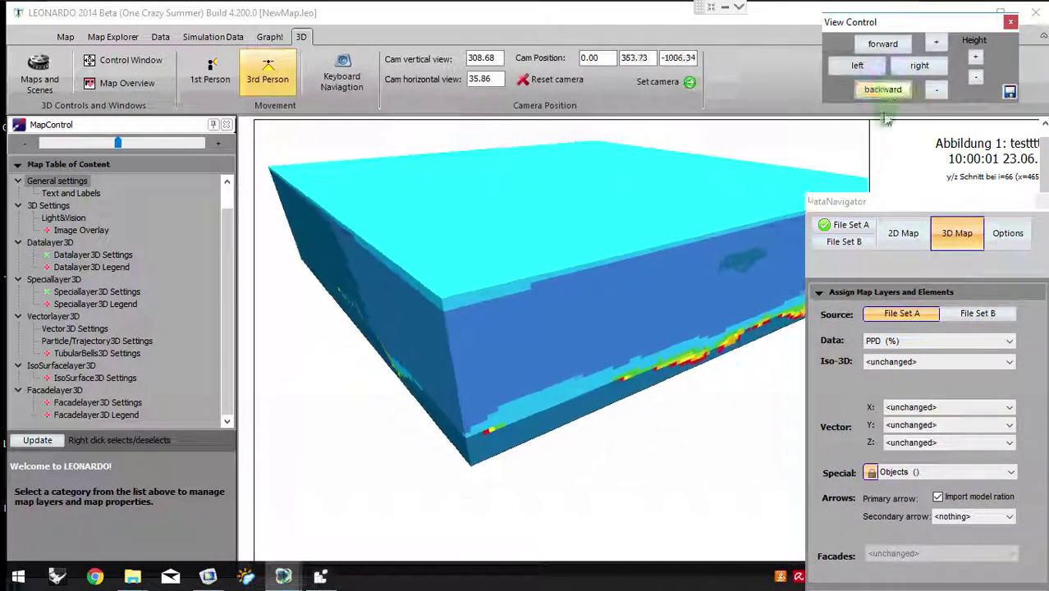
pyautogui.moveTo(551, 276); pyautogui.dragTo(525, 197)
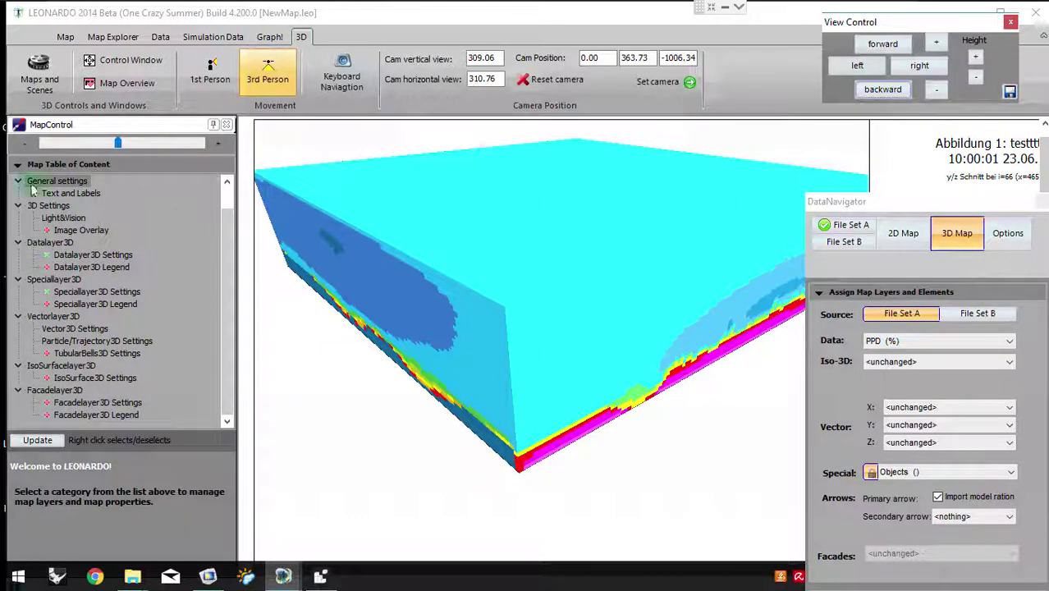
# Step: Open the Datalayer3D settings, then undock the MapControl window and make it taller to show the data value and location filters
pyautogui.click(86, 254)
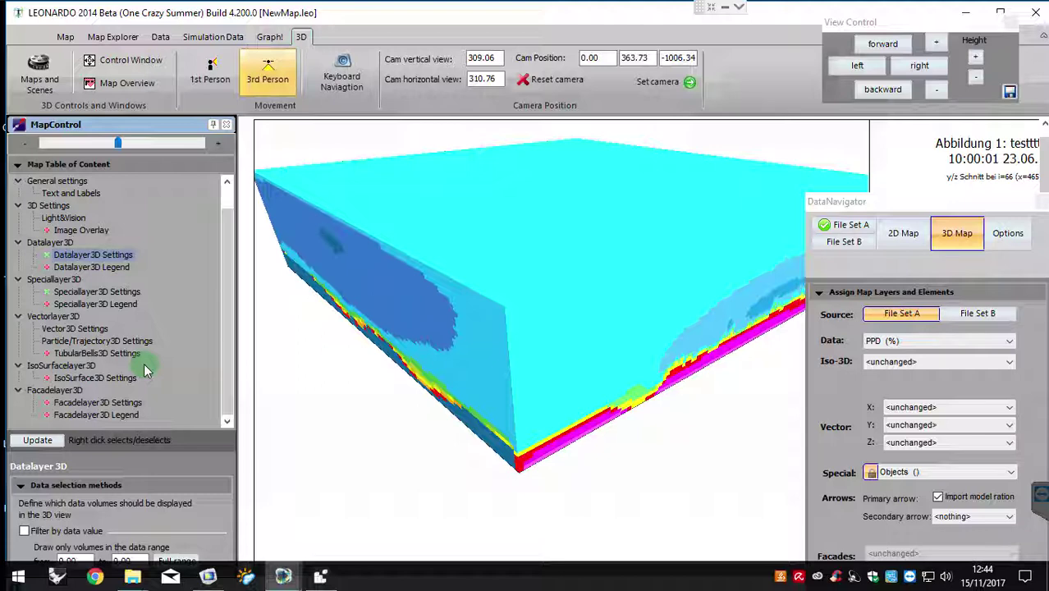
pyautogui.click(111, 123)
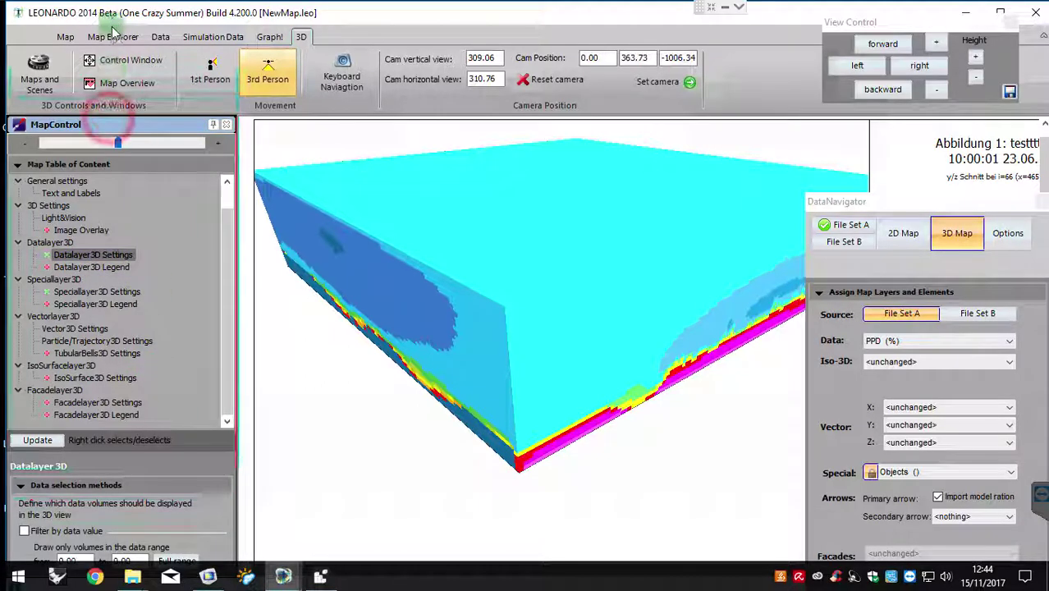
pyautogui.moveTo(112, 30); pyautogui.dragTo(116, 66)
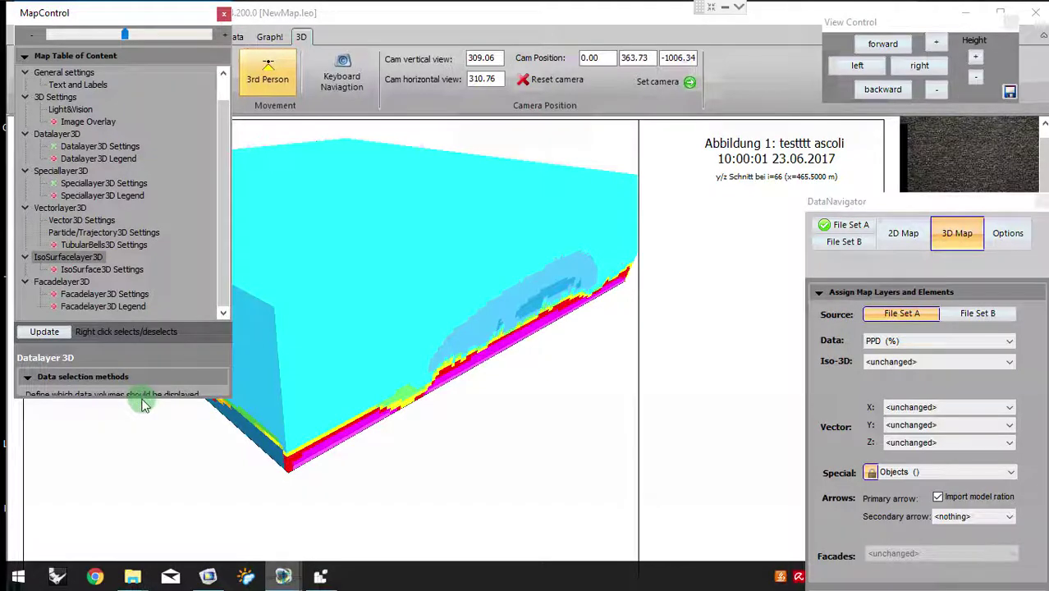
pyautogui.moveTo(143, 403); pyautogui.dragTo(145, 527)
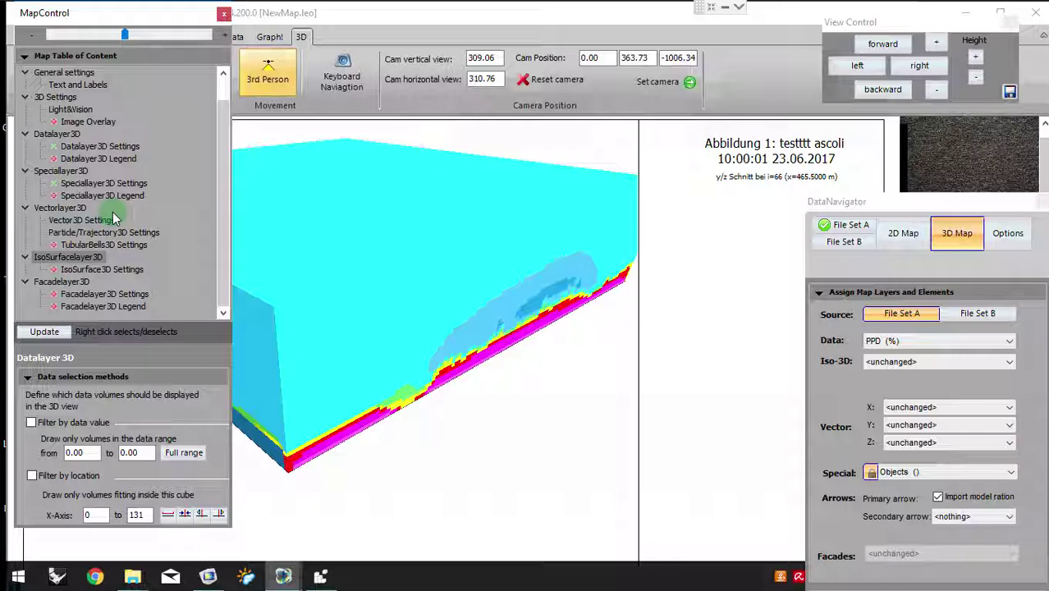
# Step: Move the DataNavigator farther away from the 3D map and select the Datalayer3D settings again
pyautogui.click(877, 193)
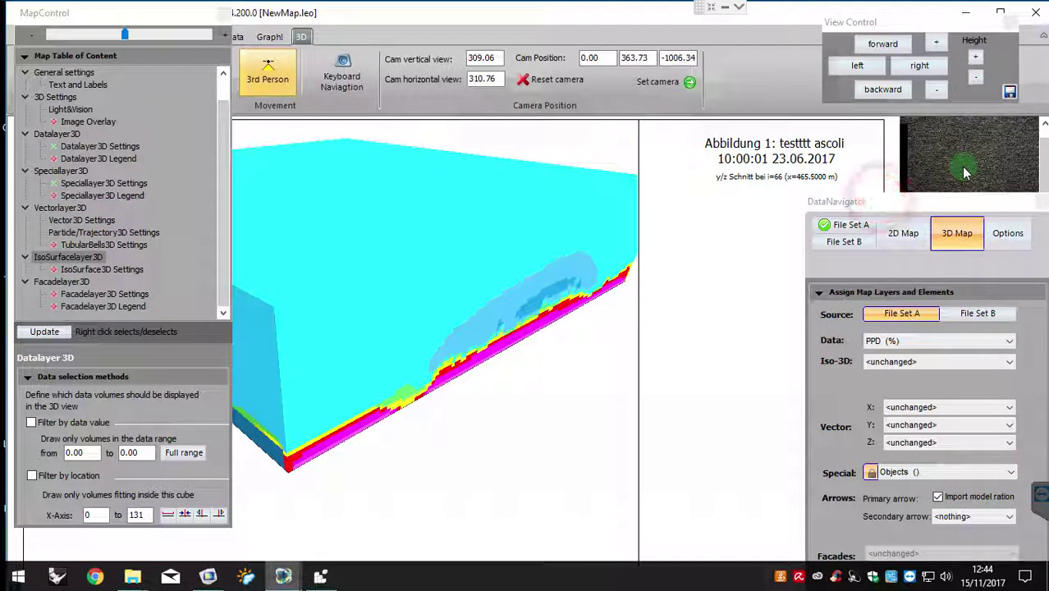
pyautogui.moveTo(858, 201); pyautogui.dragTo(966, 152)
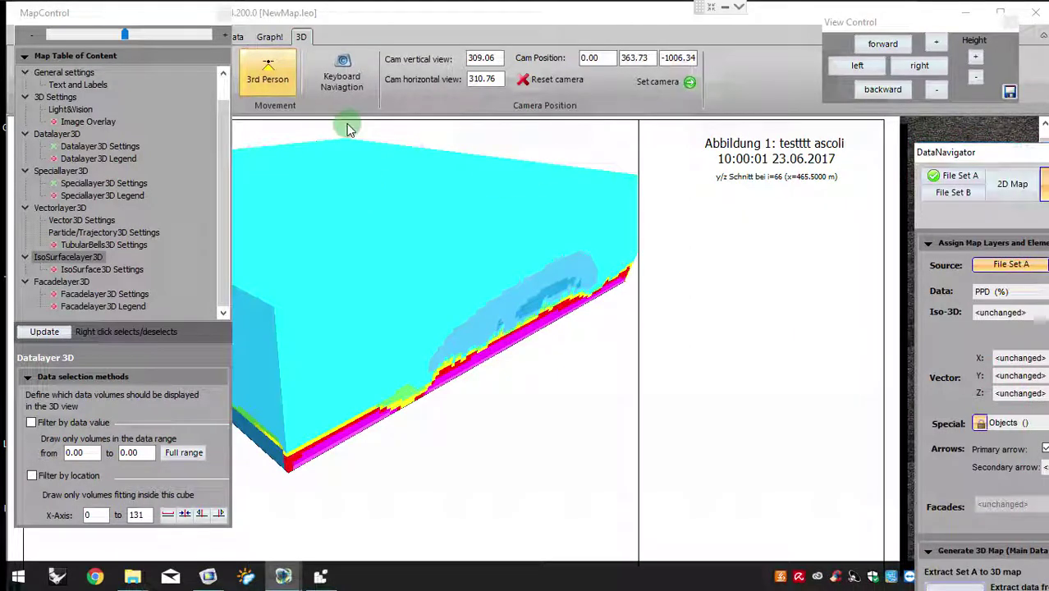
pyautogui.click(79, 148)
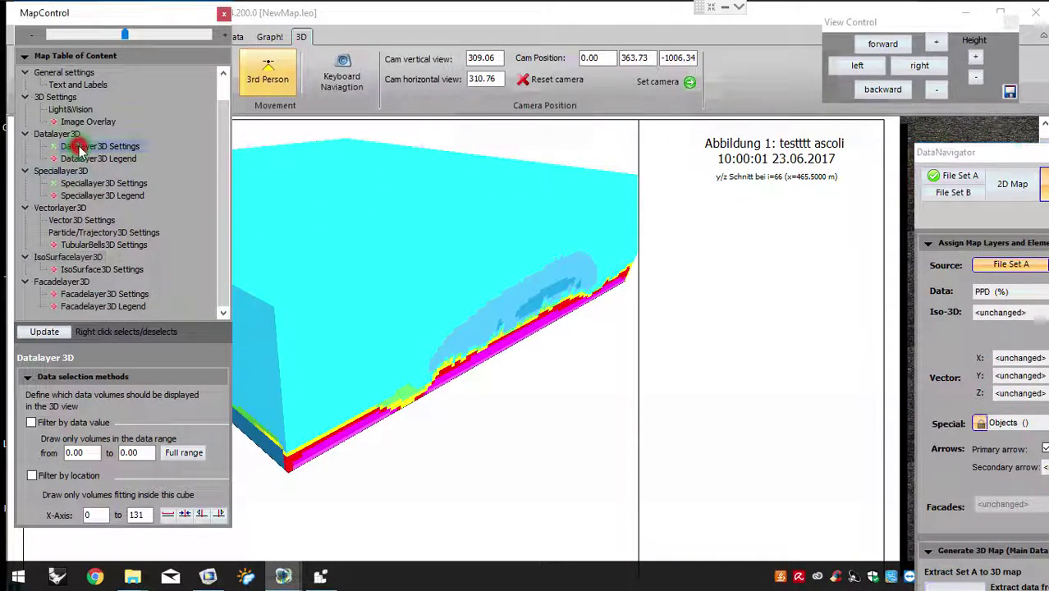